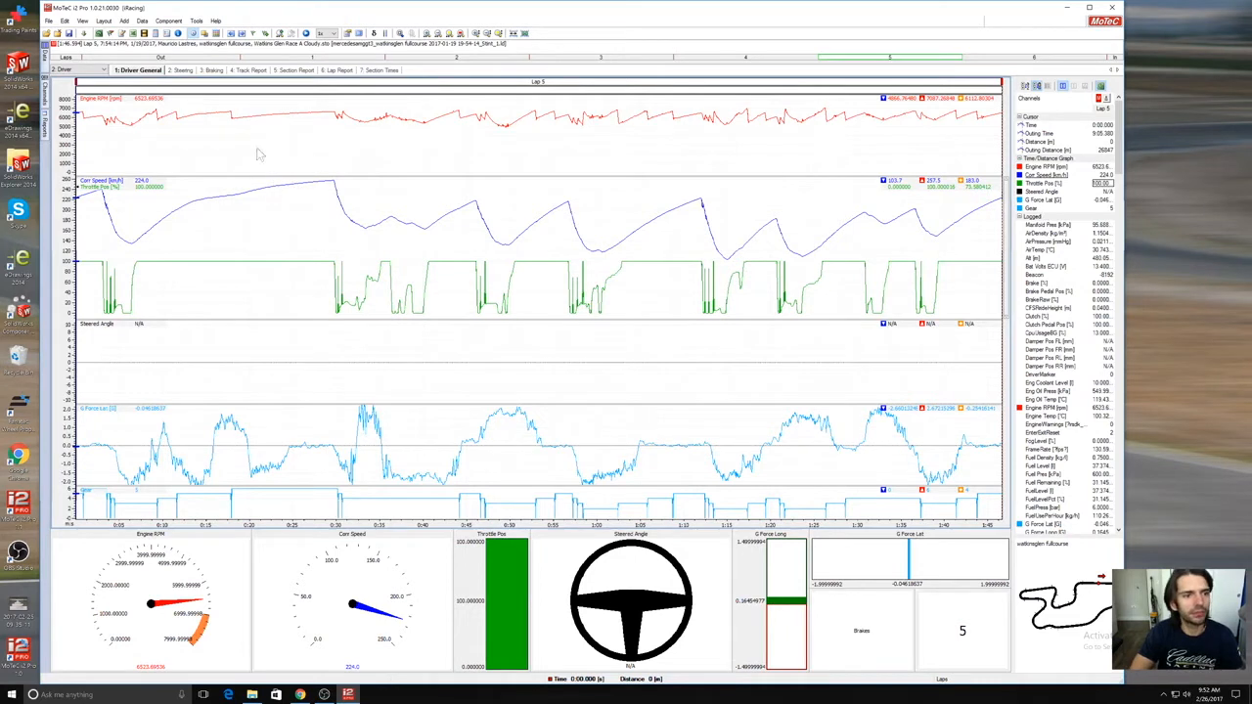
# Step: Place the data cursor about 2.5 s into lap 5 and view the Driver workbook's Steering and Braking worksheets
pyautogui.moveTo(103, 124); pyautogui.dragTo(56, 225)
pyautogui.click(99, 344)
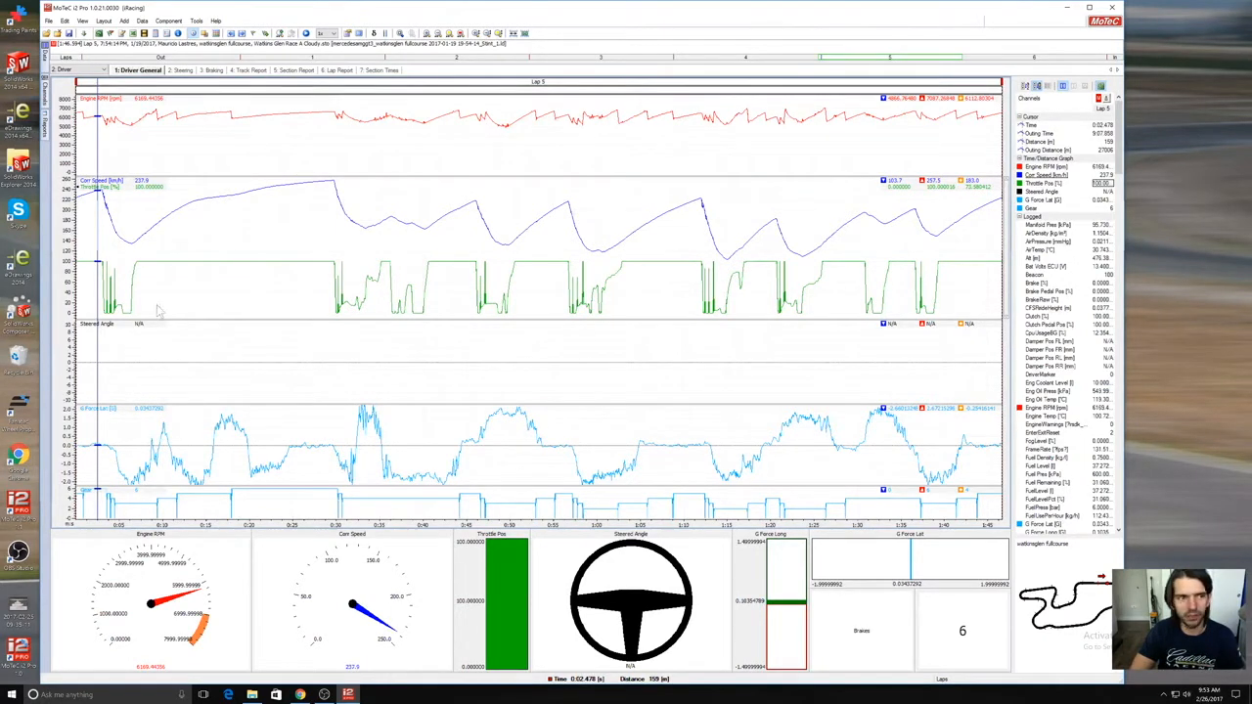
pyautogui.click(185, 72)
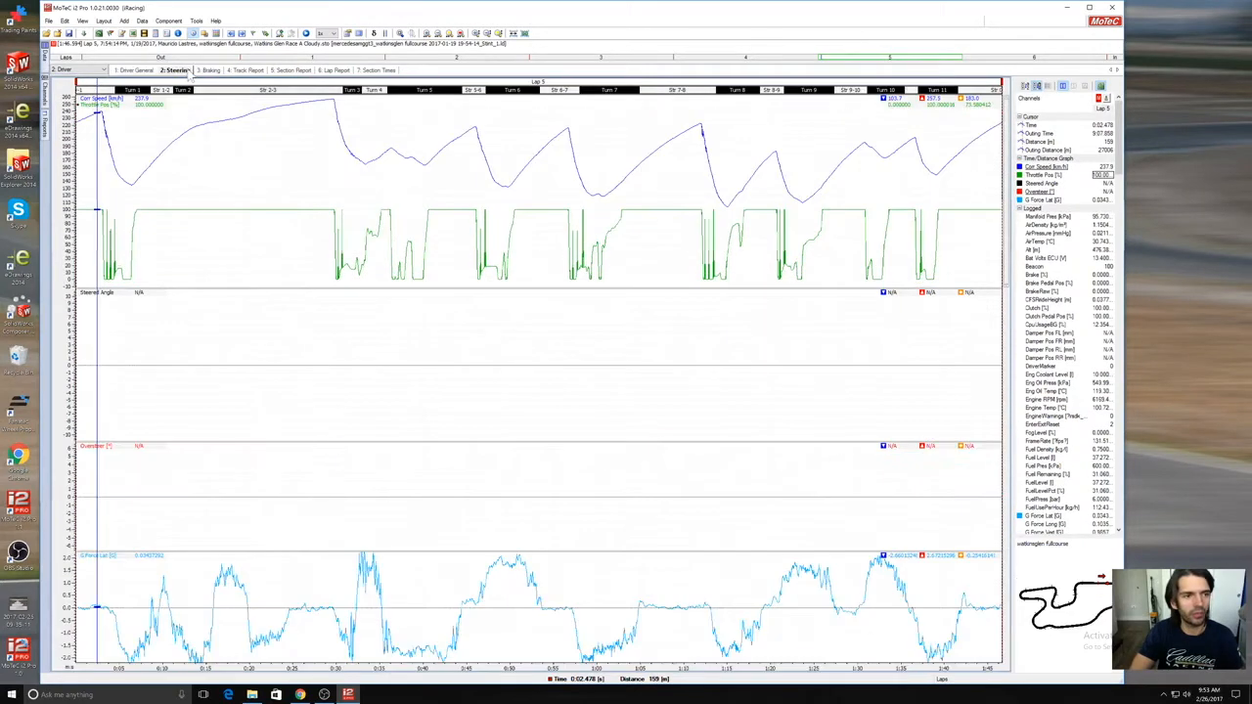
pyautogui.click(215, 72)
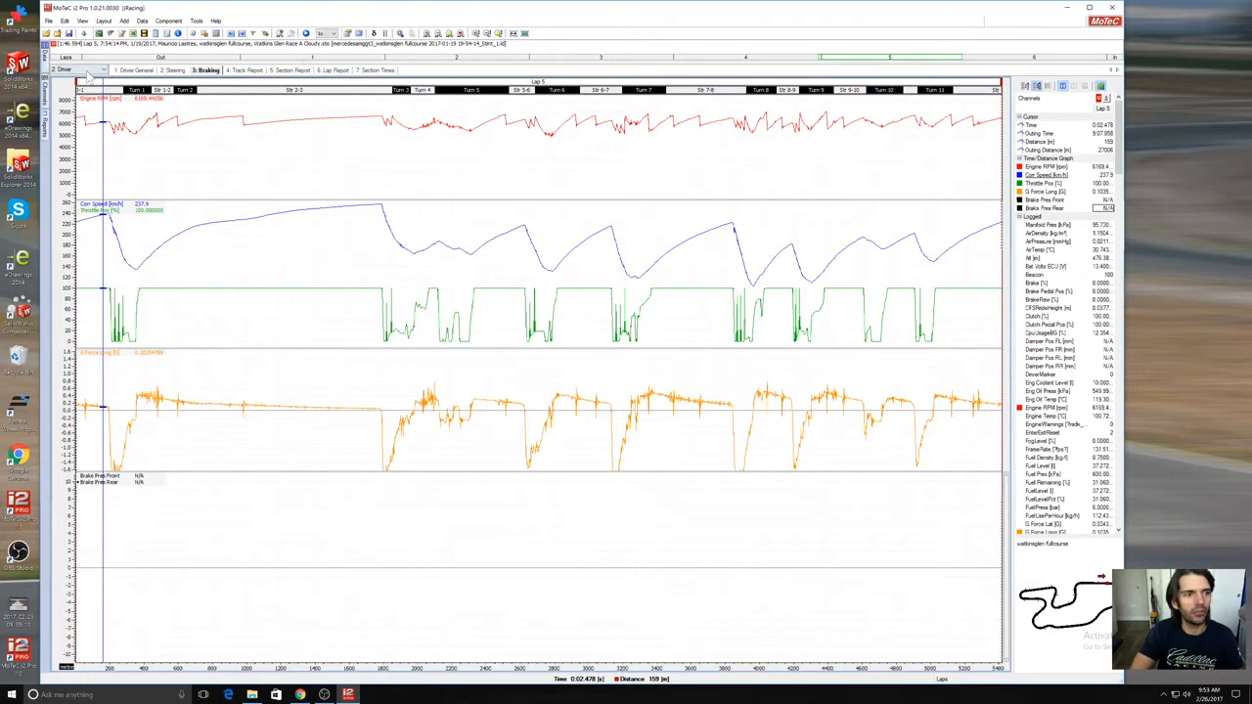
# Step: Examine the Engine workbook's General, Fuel, Mixture and Ignition worksheets, and place the data cursor about 4.3 s into the lap
pyautogui.click(83, 69)
pyautogui.click(87, 94)
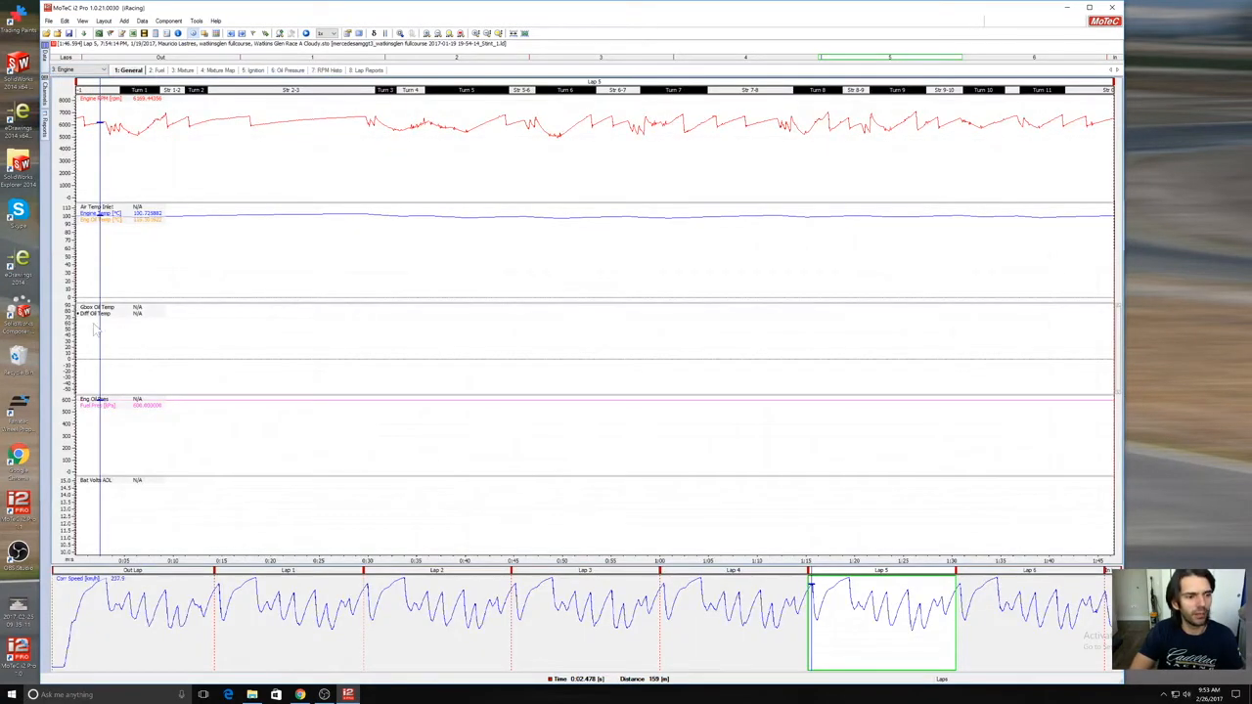
pyautogui.click(162, 71)
pyautogui.click(183, 70)
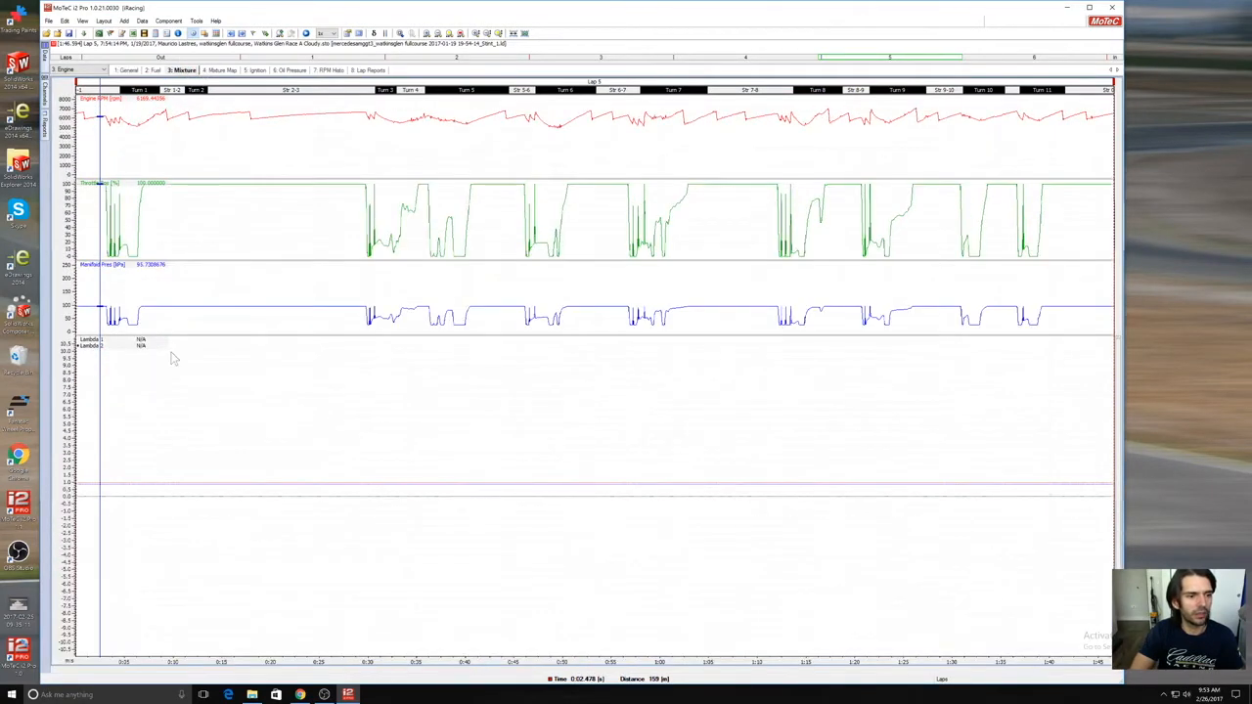
pyautogui.click(255, 71)
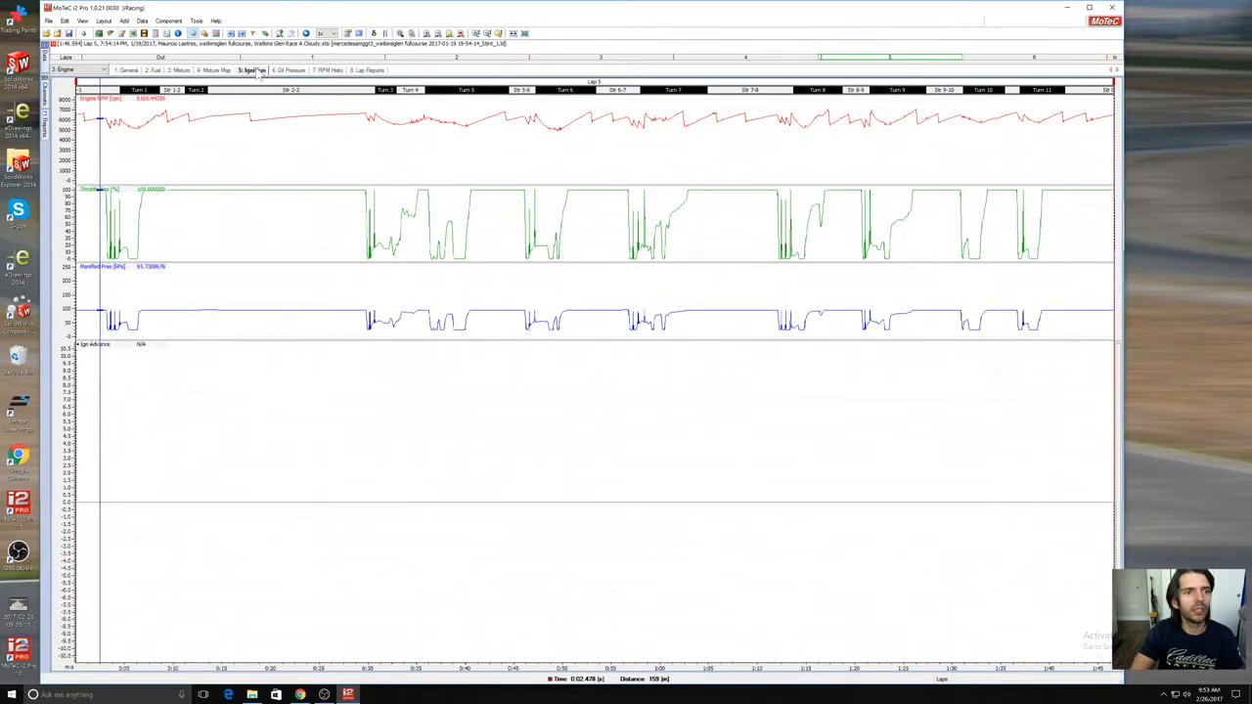
pyautogui.click(130, 71)
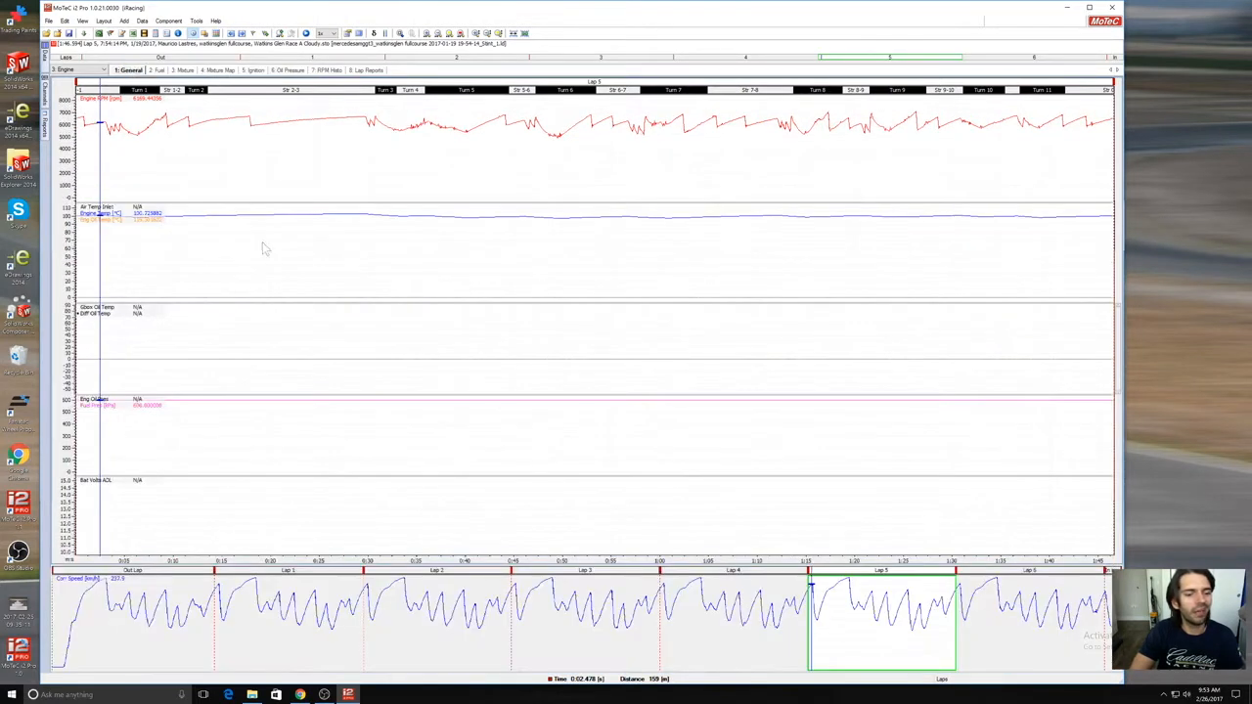
pyautogui.moveTo(143, 184); pyautogui.dragTo(117, 137)
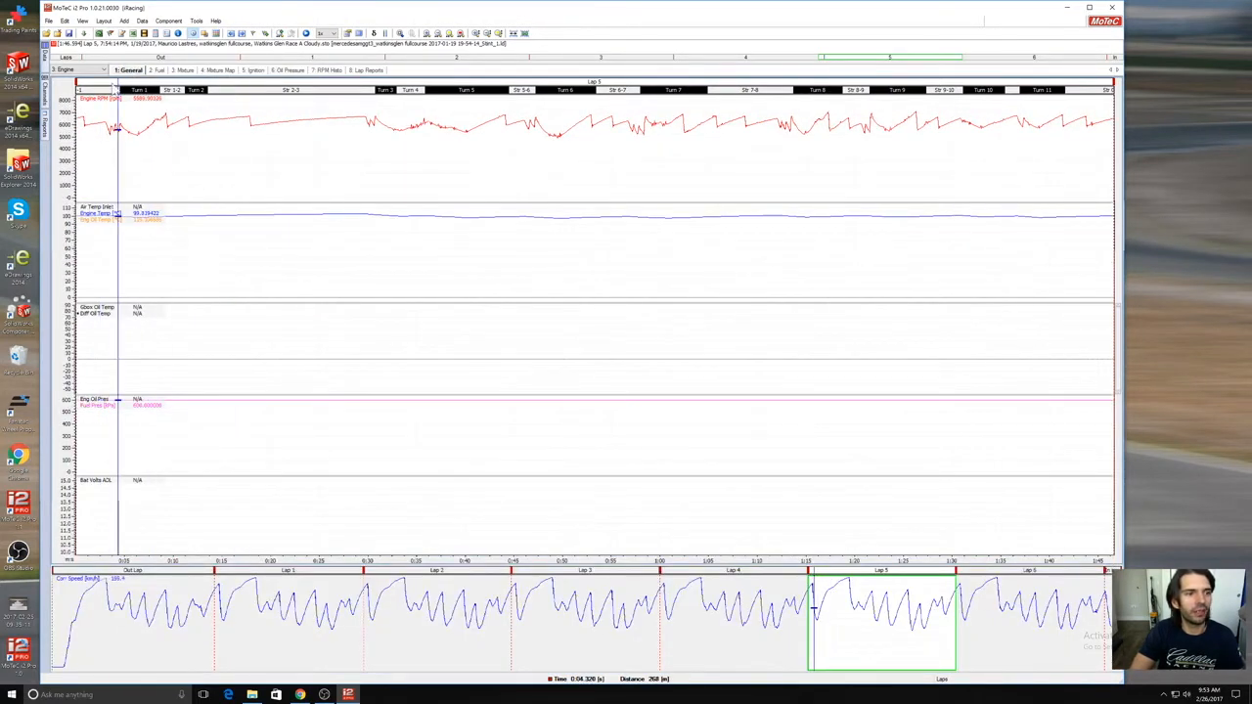
# Step: Switch to the Samples workbook and delete it from the project
pyautogui.click(104, 69)
pyautogui.click(98, 77)
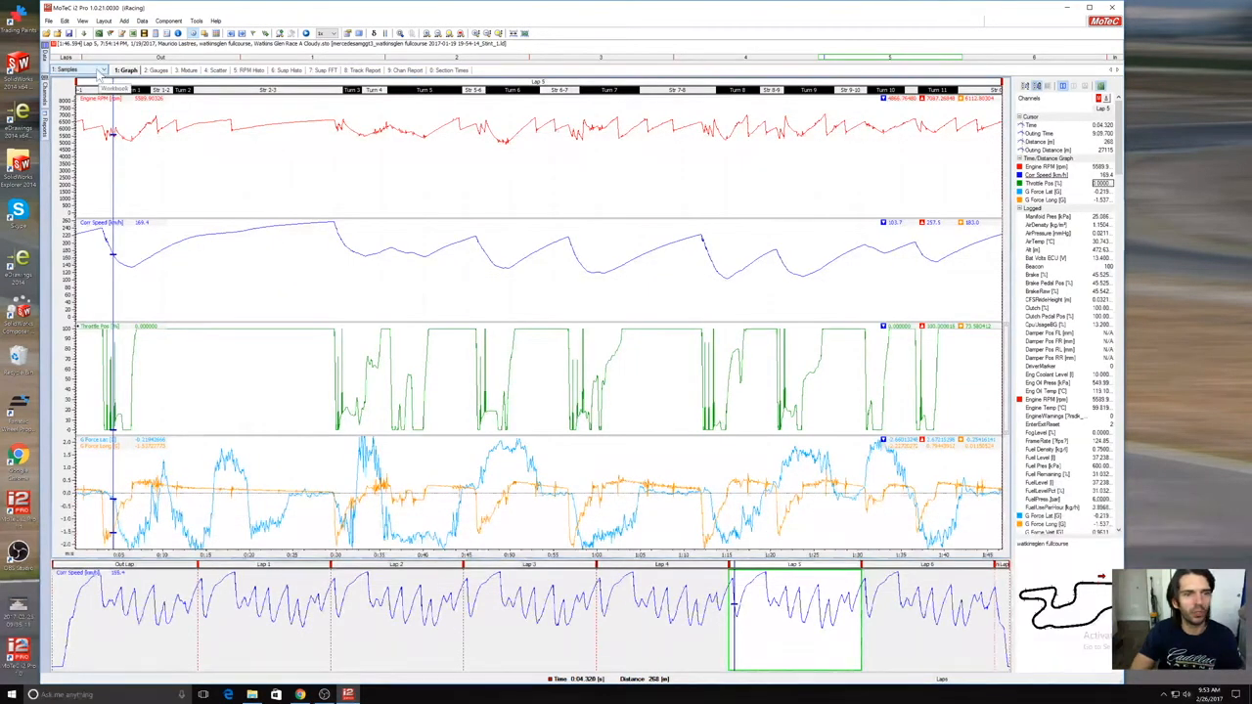
pyautogui.click(99, 75)
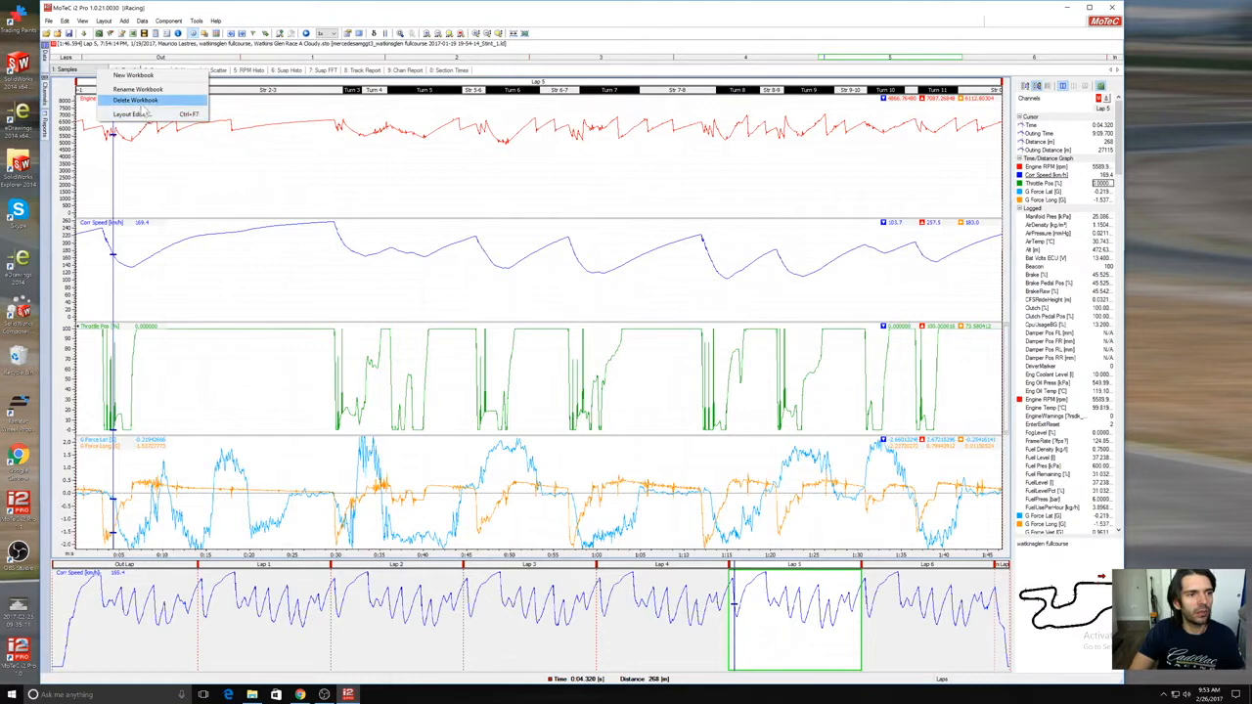
pyautogui.click(137, 100)
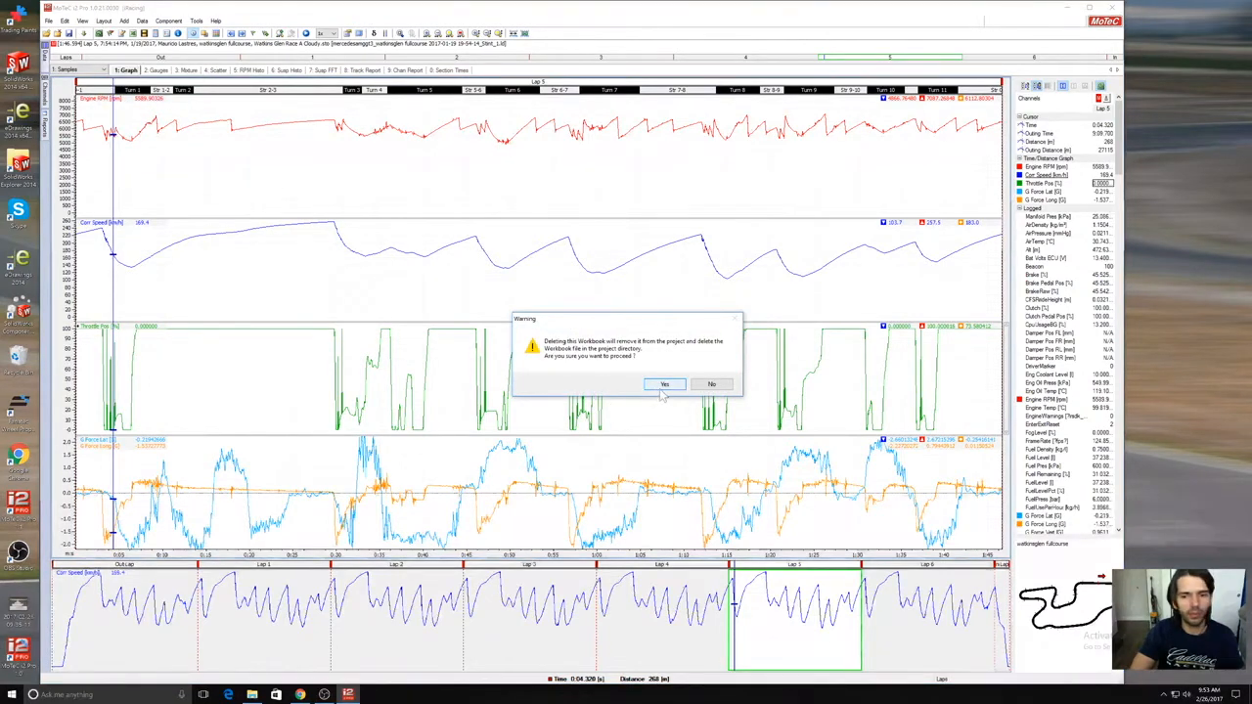
pyautogui.click(663, 386)
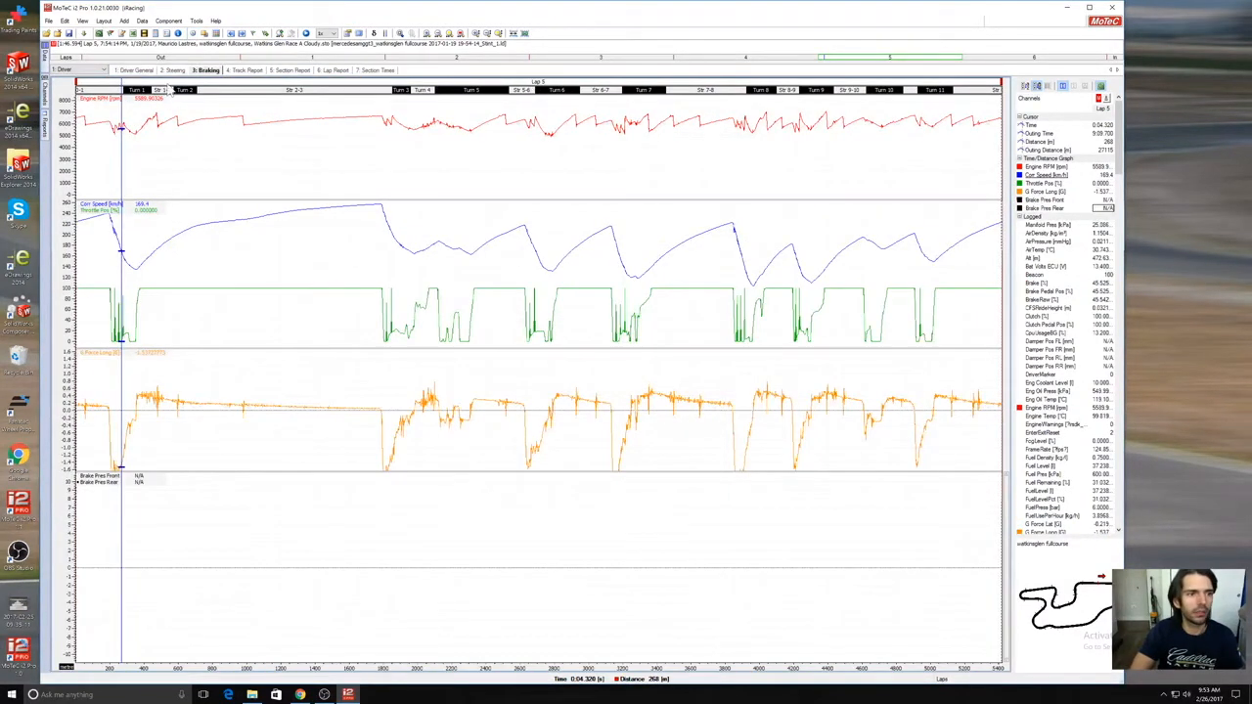
# Step: Show the Driver General worksheet and open the Layout Editor with the full Analysis contents tree expanded
pyautogui.click(134, 71)
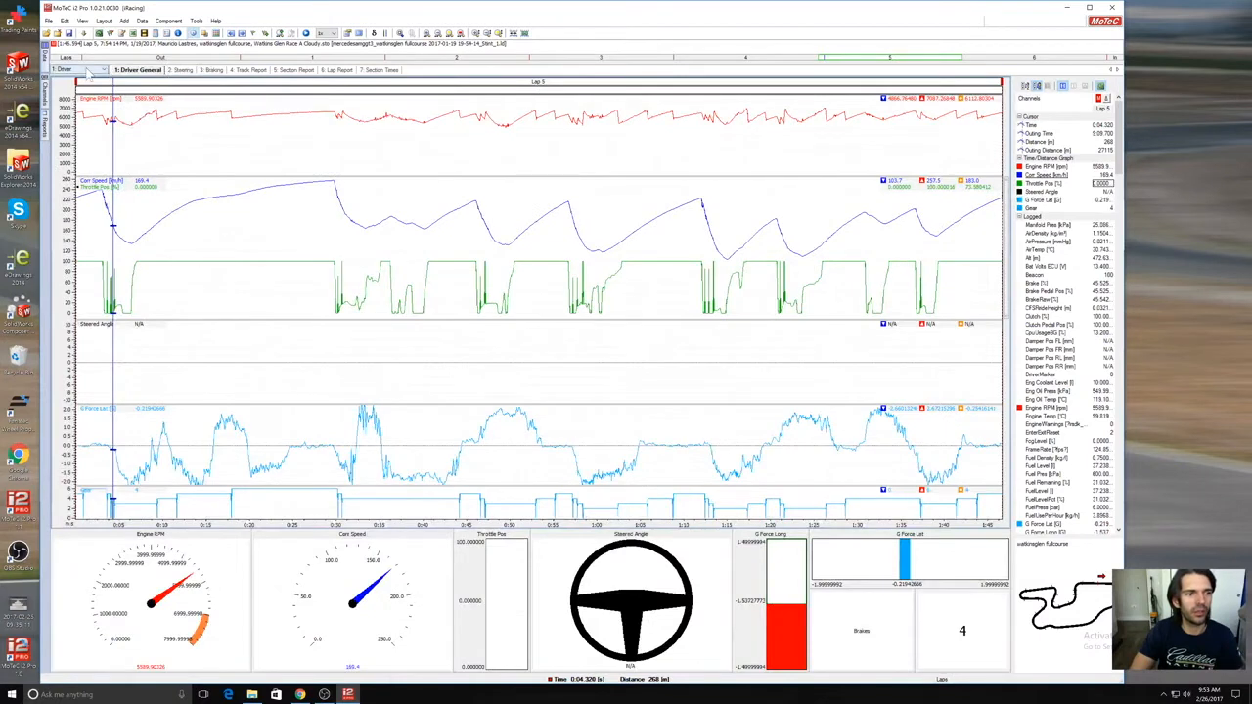
pyautogui.click(90, 72)
pyautogui.click(113, 116)
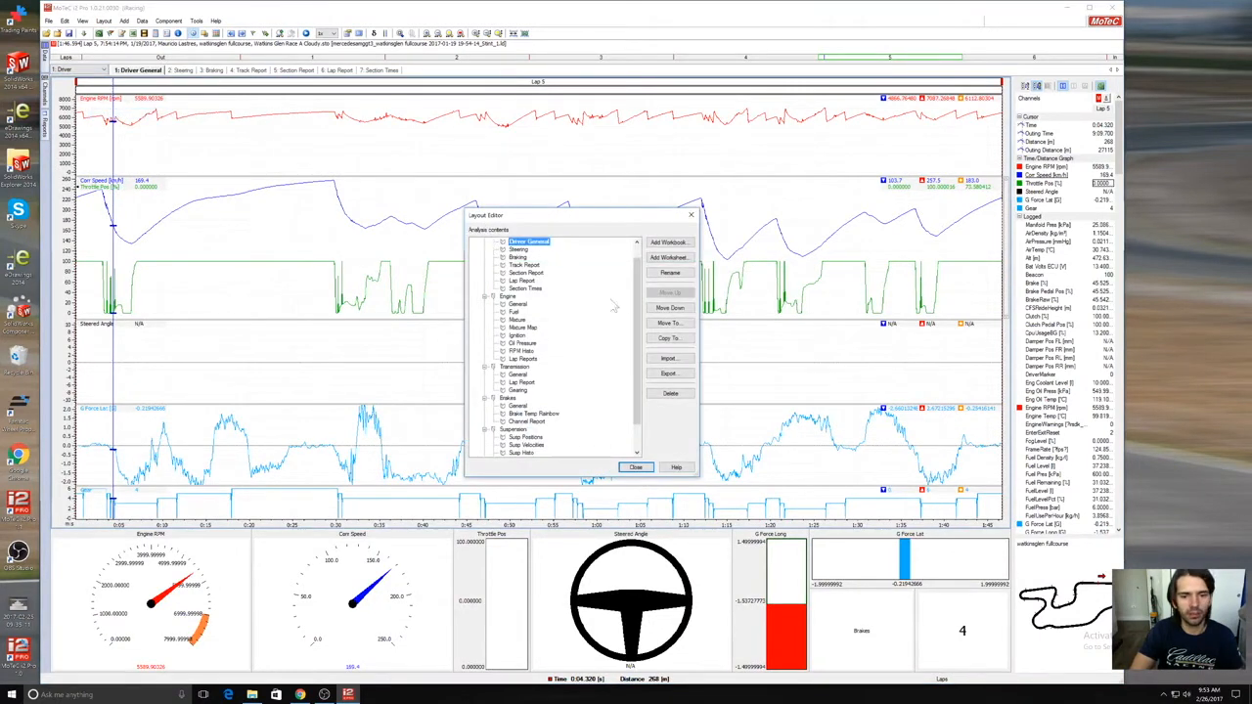
pyautogui.moveTo(634, 269); pyautogui.dragTo(633, 256)
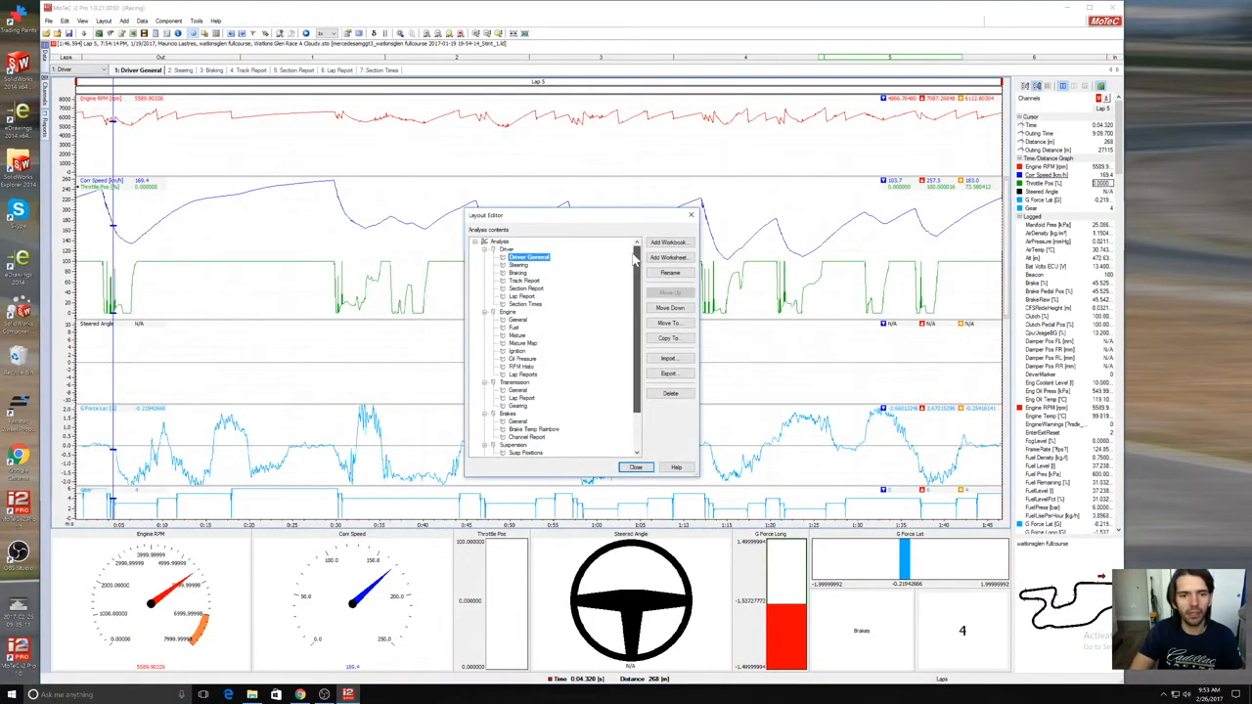
pyautogui.click(475, 241)
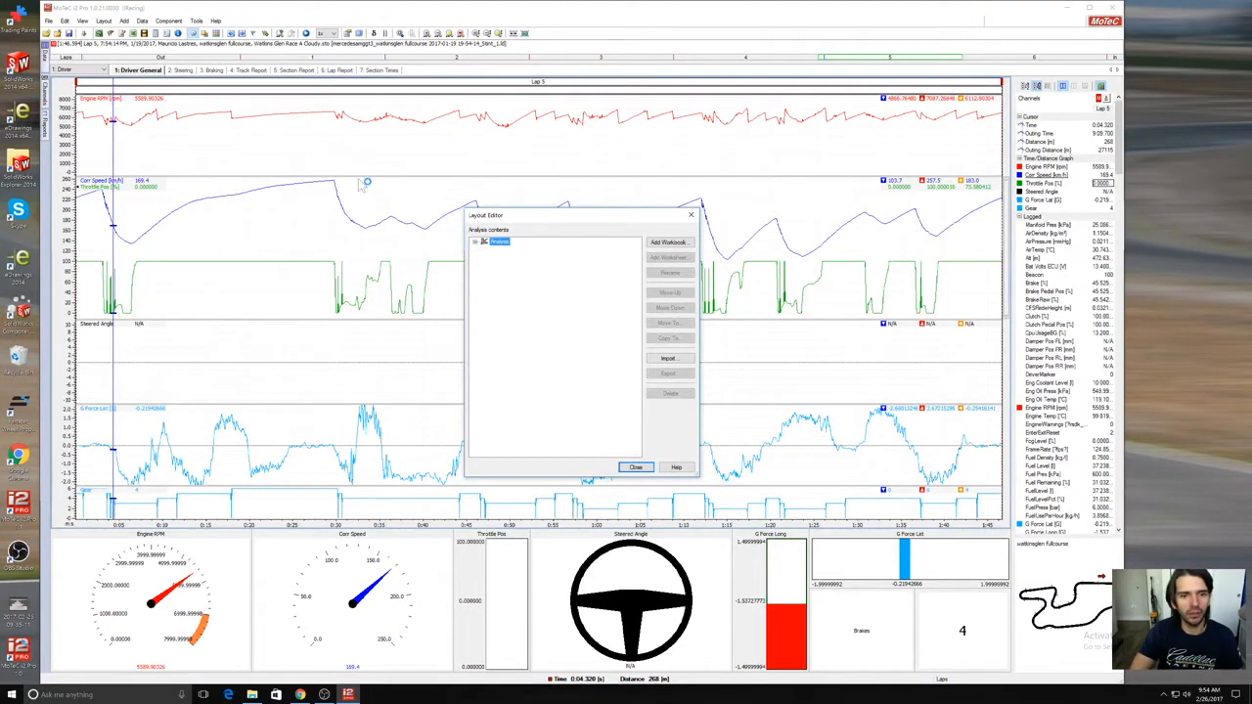
pyautogui.click(474, 241)
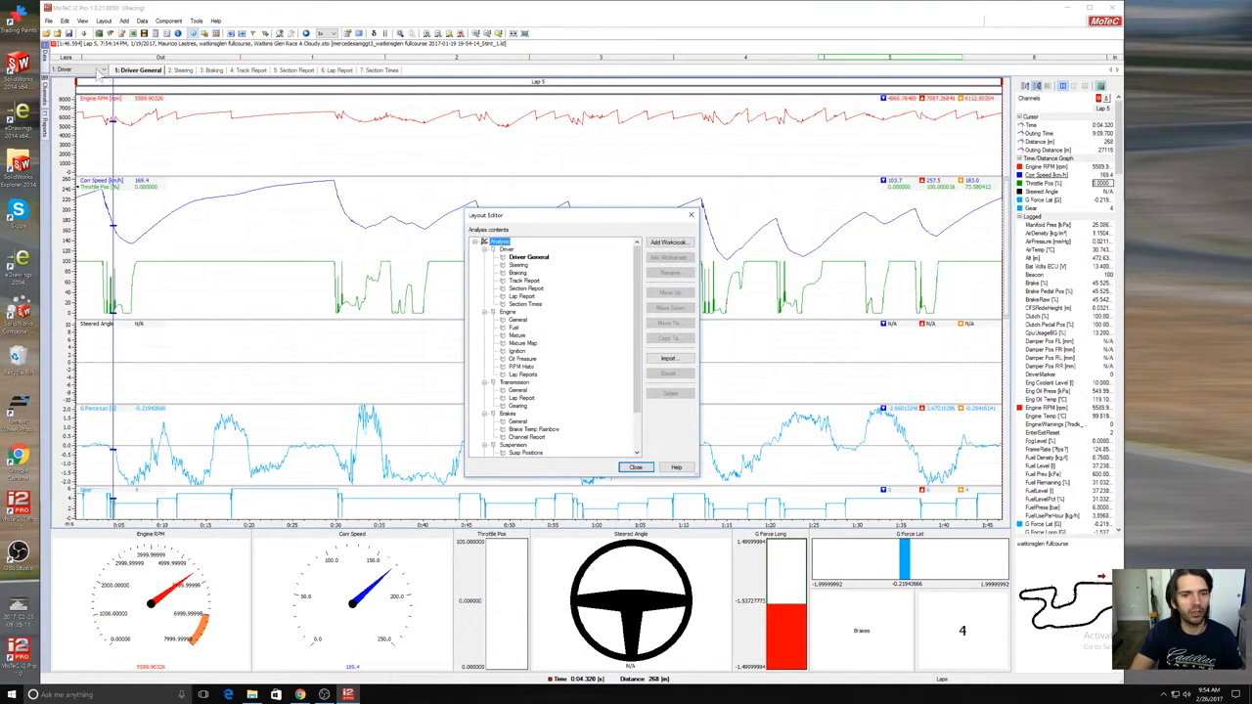
# Step: Examine the Driver workbook's worksheets and the remaining workbooks in the Layout Editor, ending on Driver General
pyautogui.click(505, 250)
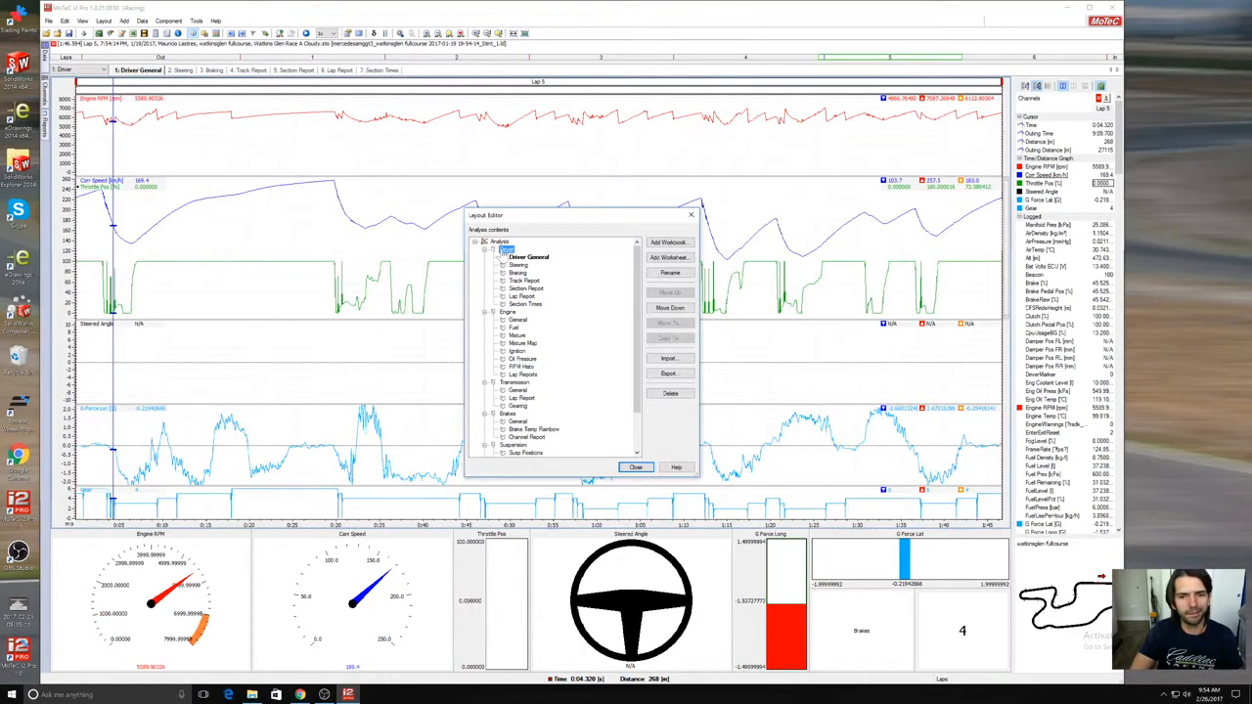
pyautogui.click(528, 257)
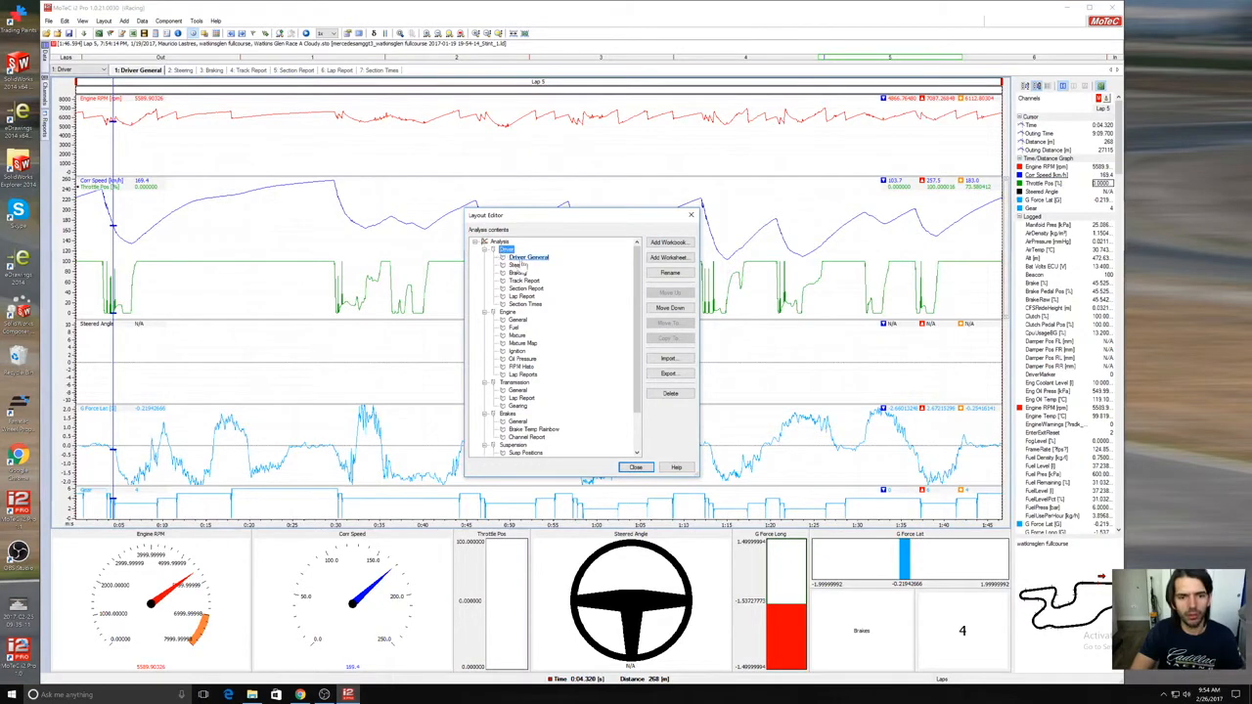
pyautogui.click(518, 273)
pyautogui.click(524, 280)
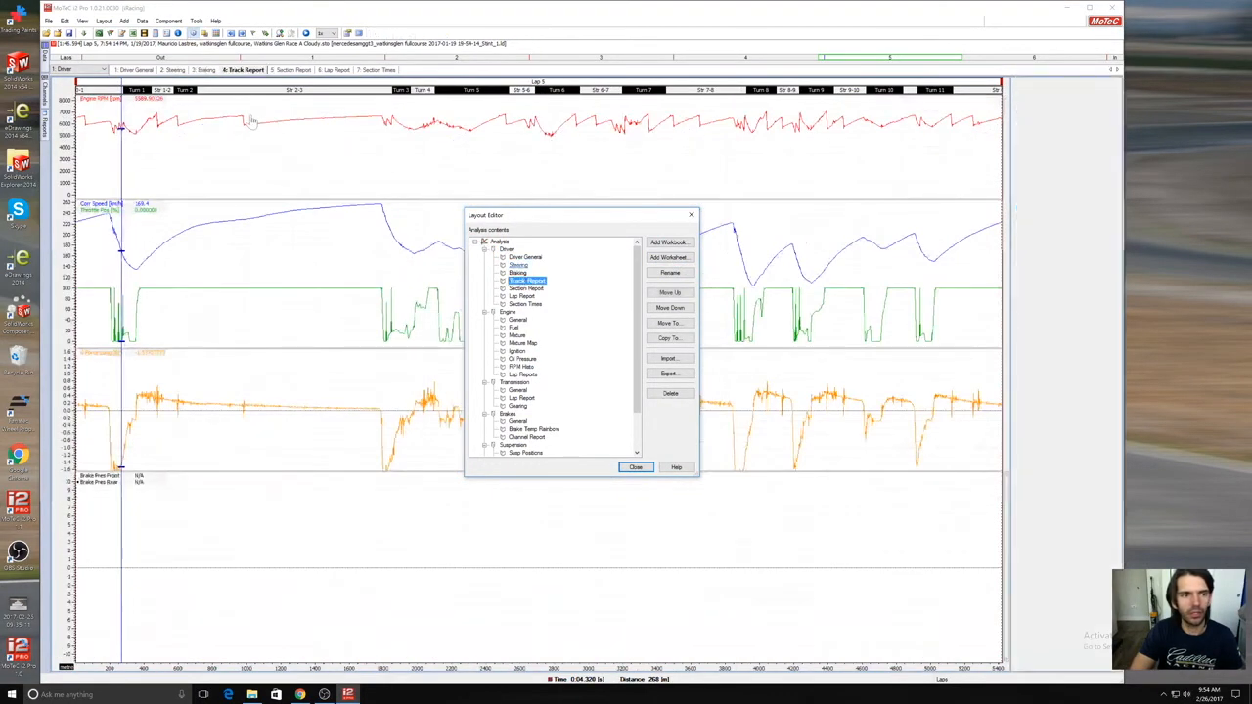
pyautogui.click(526, 288)
pyautogui.click(522, 296)
pyautogui.click(526, 304)
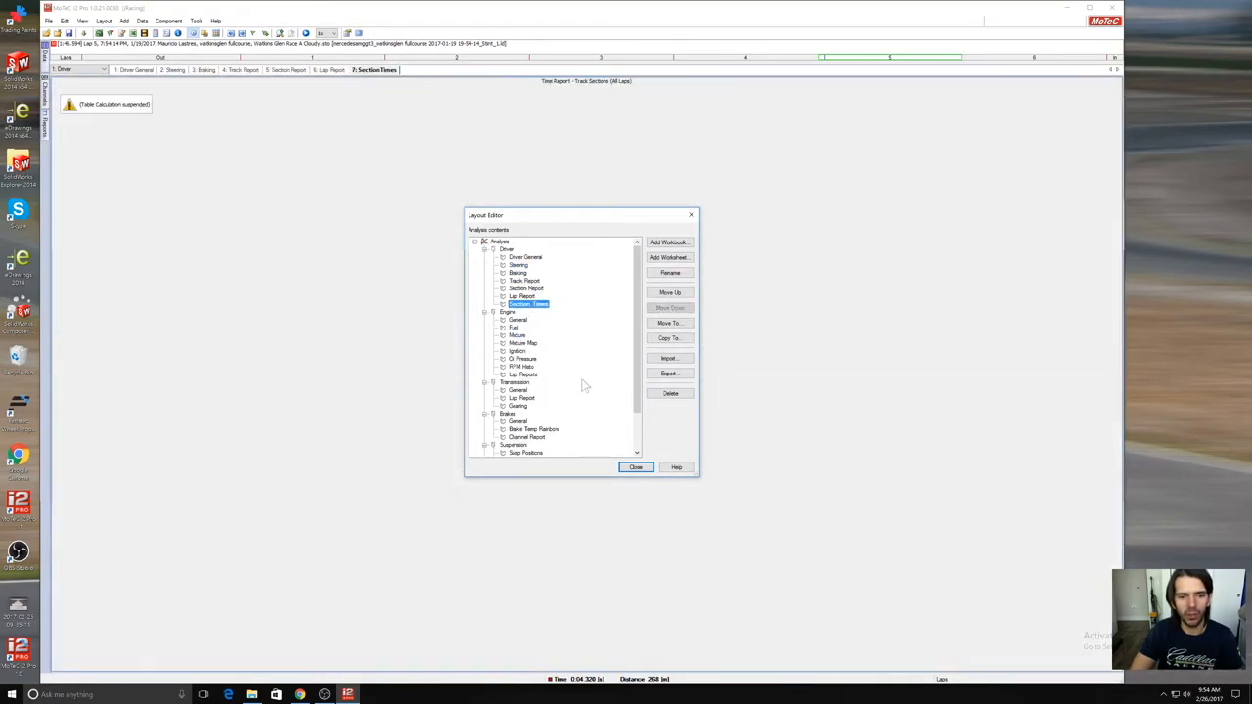
pyautogui.scroll(-2, 636, 396)
pyautogui.scroll(2, 653, 396)
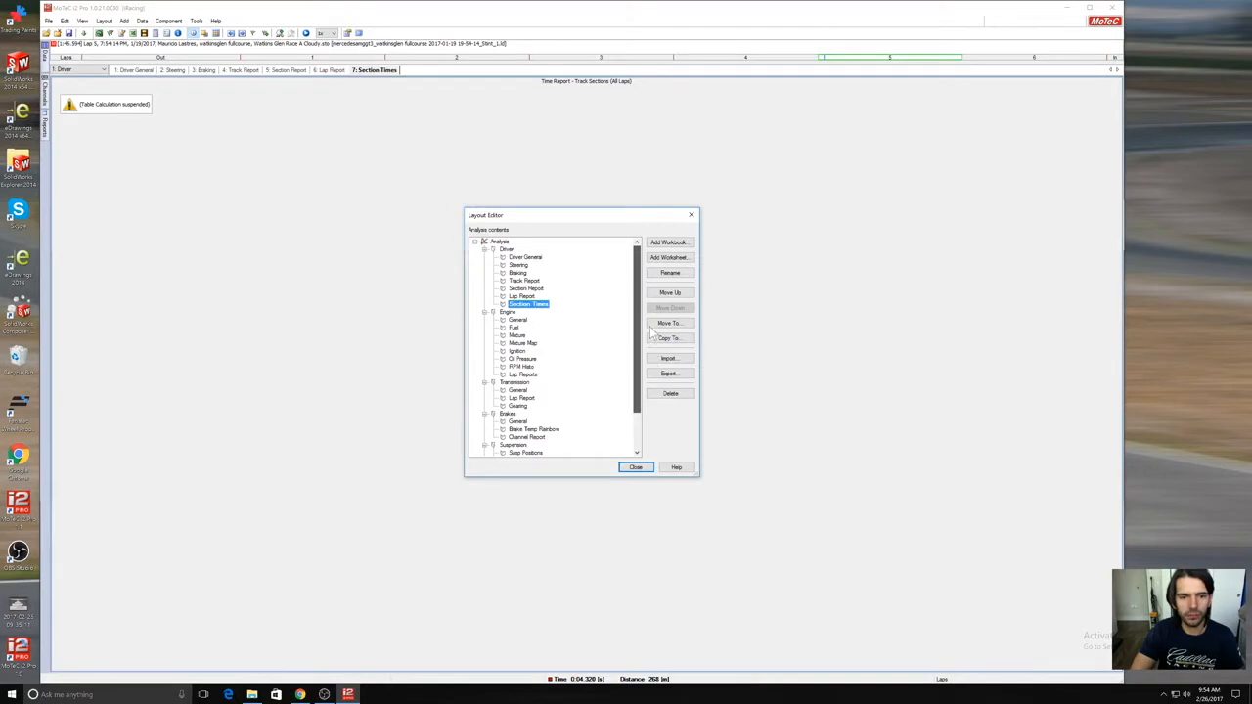
pyautogui.scroll(-2, 652, 420)
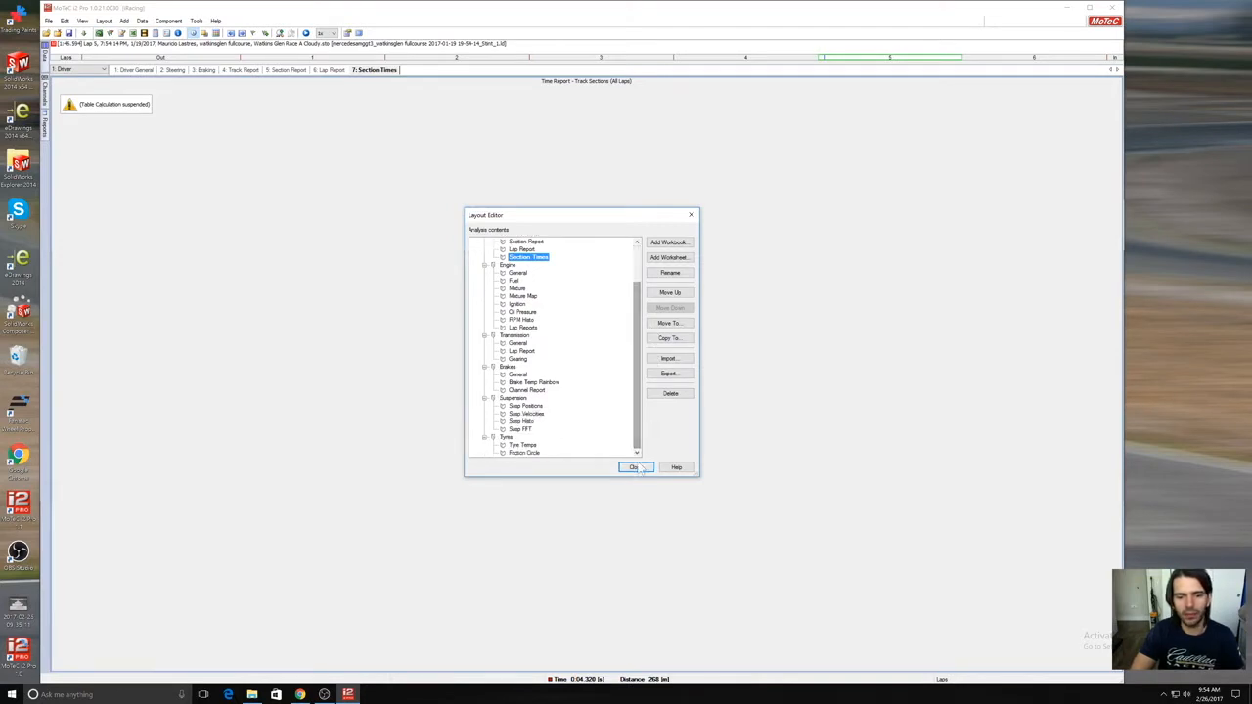
pyautogui.scroll(2, 633, 401)
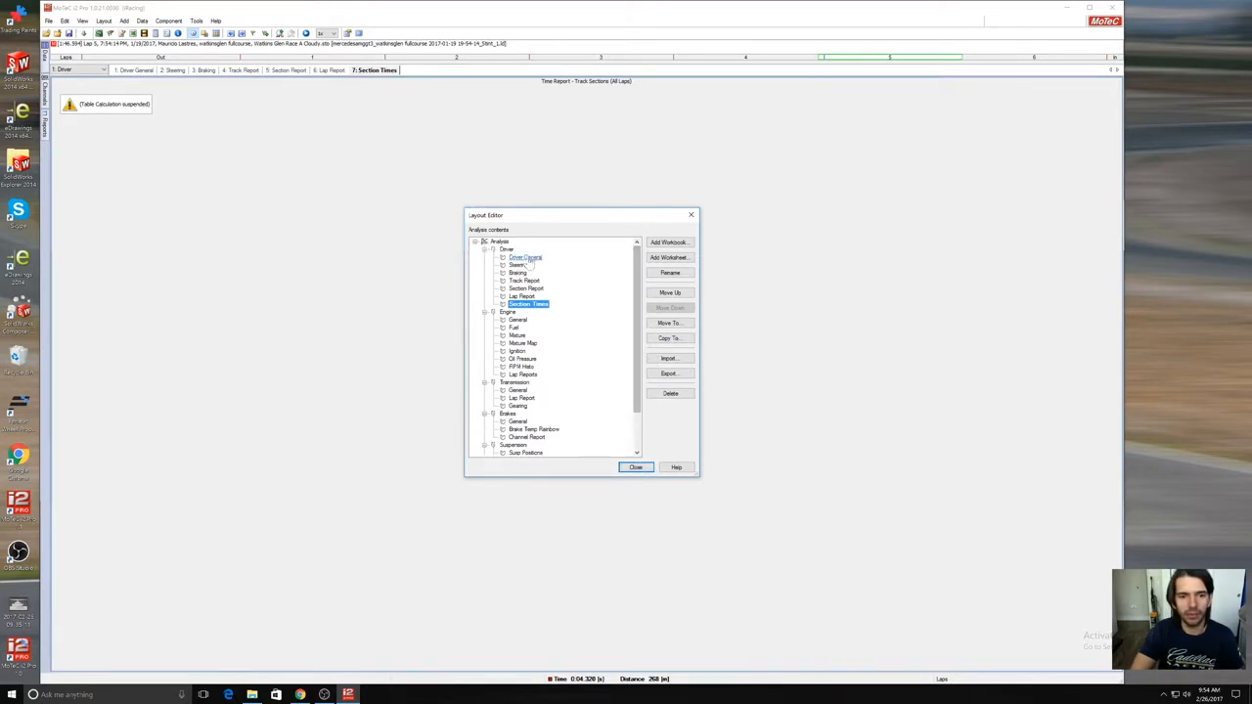
pyautogui.click(526, 256)
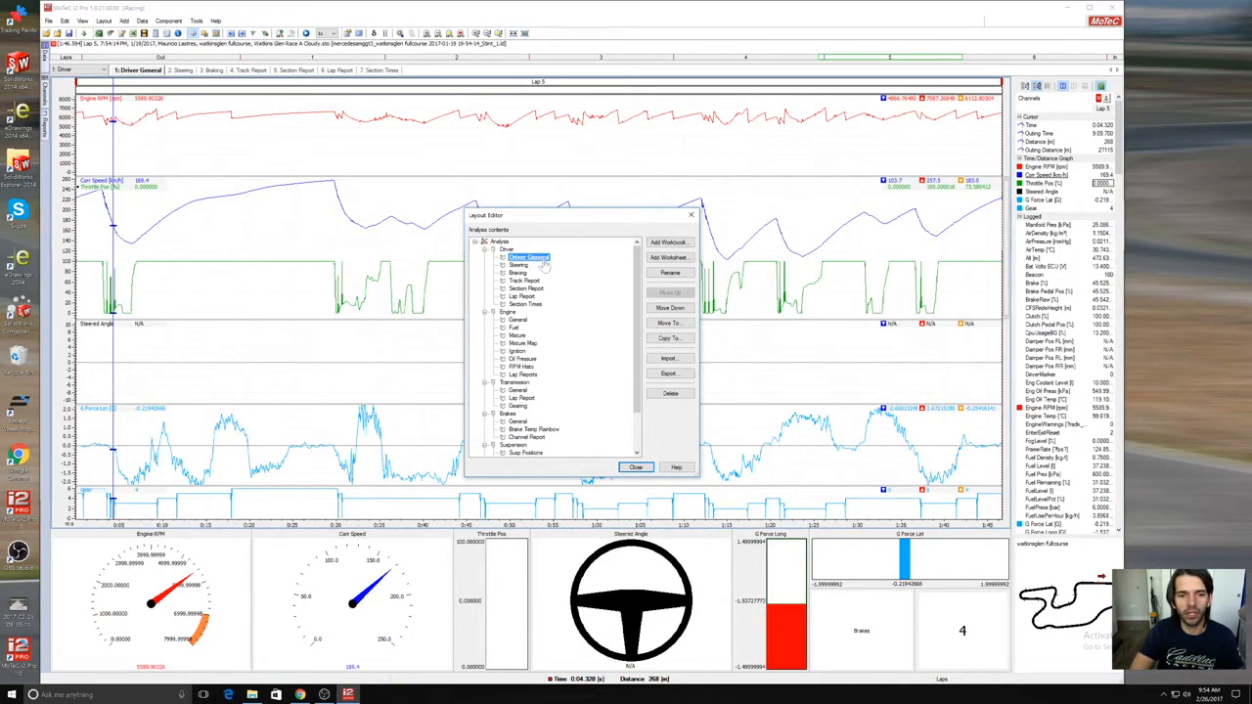
# Step: Add a new workbook named Aero to the layout
pyautogui.scroll(-1, 634, 384)
pyautogui.scroll(-2, 633, 384)
pyautogui.click(671, 244)
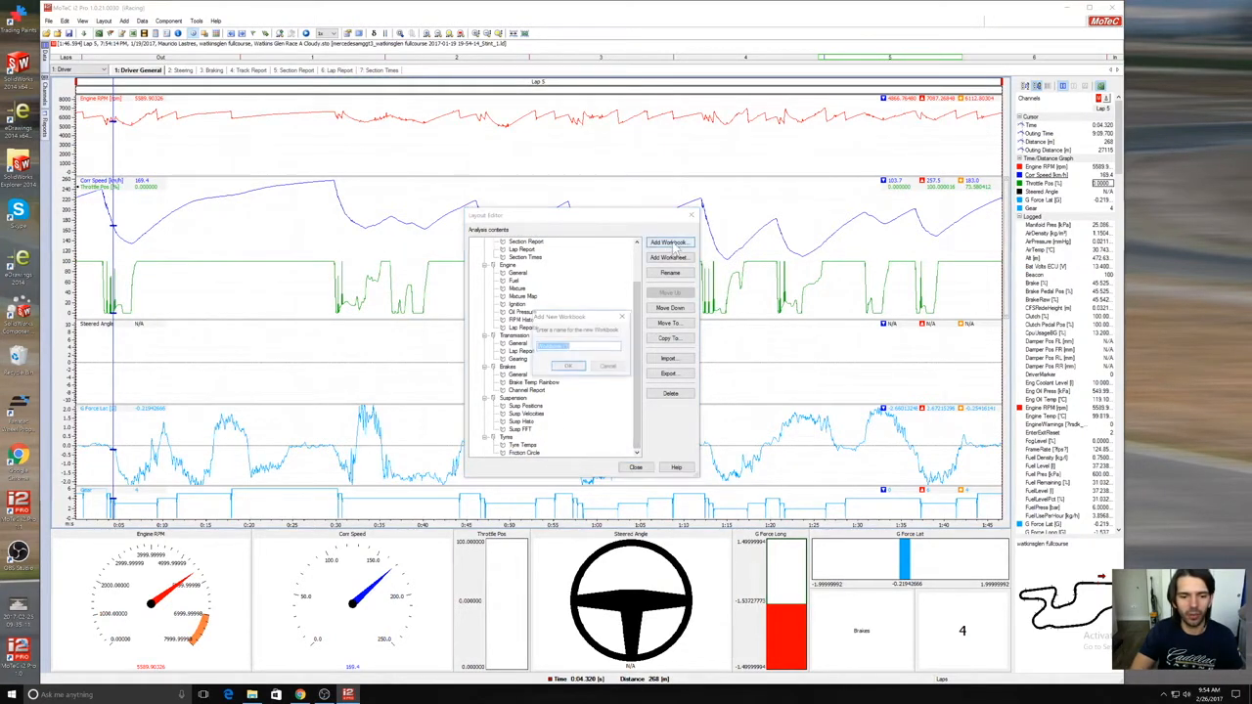
pyautogui.write('A')
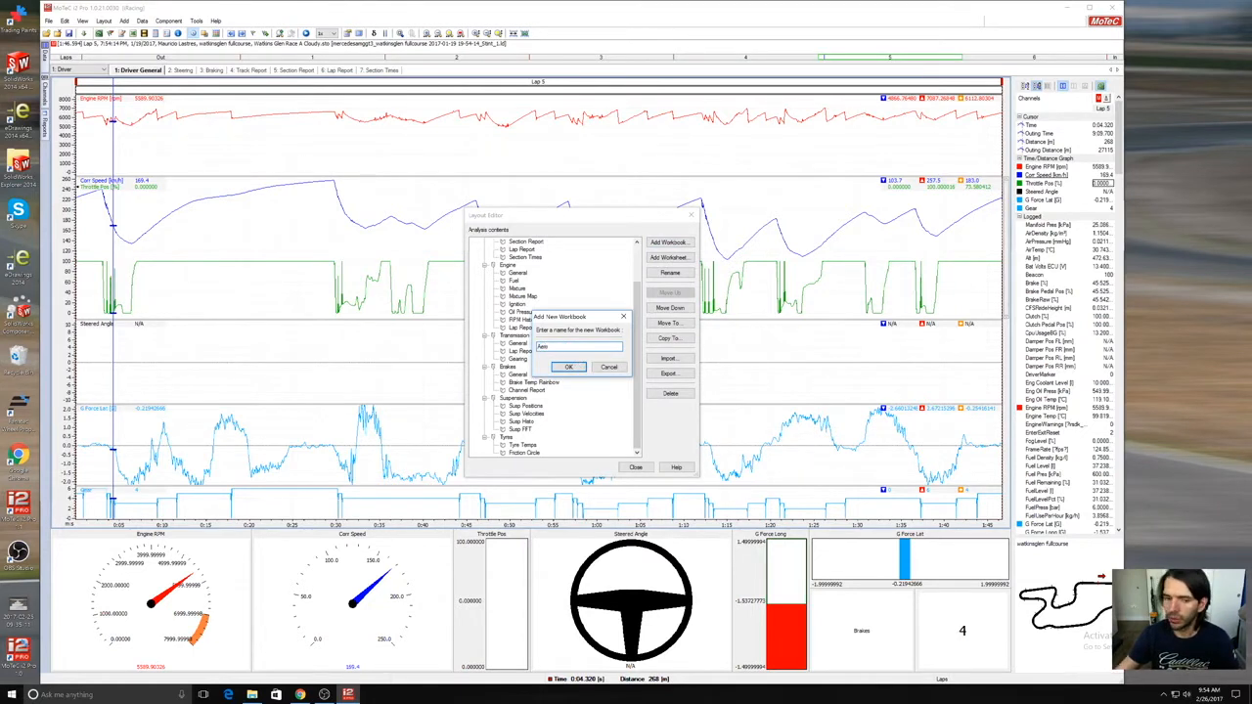
pyautogui.write('ero')
pyautogui.click(568, 367)
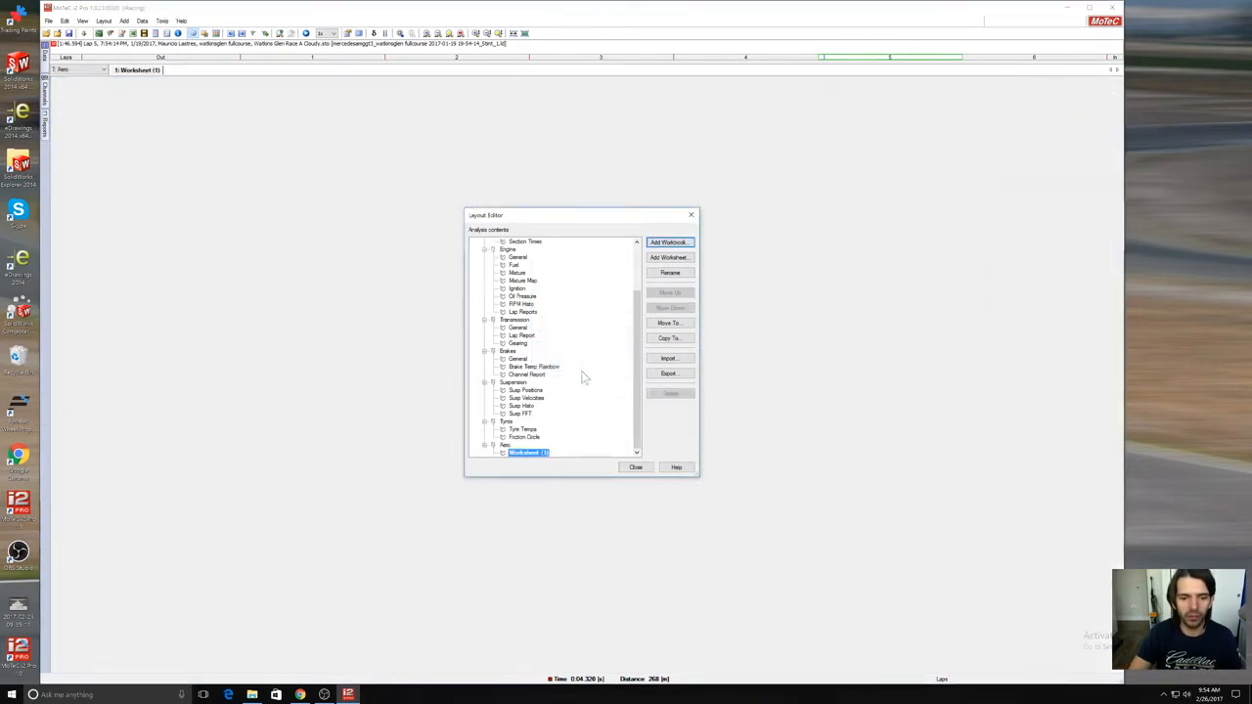
# Step: Rename the Aero workbook's default worksheet as Rake
pyautogui.click(528, 452)
pyautogui.write('Rake')
pyautogui.press('Return')
# Step: Add a worksheet named "Ride height vs speed" to the Aero workbook
pyautogui.click(684, 258)
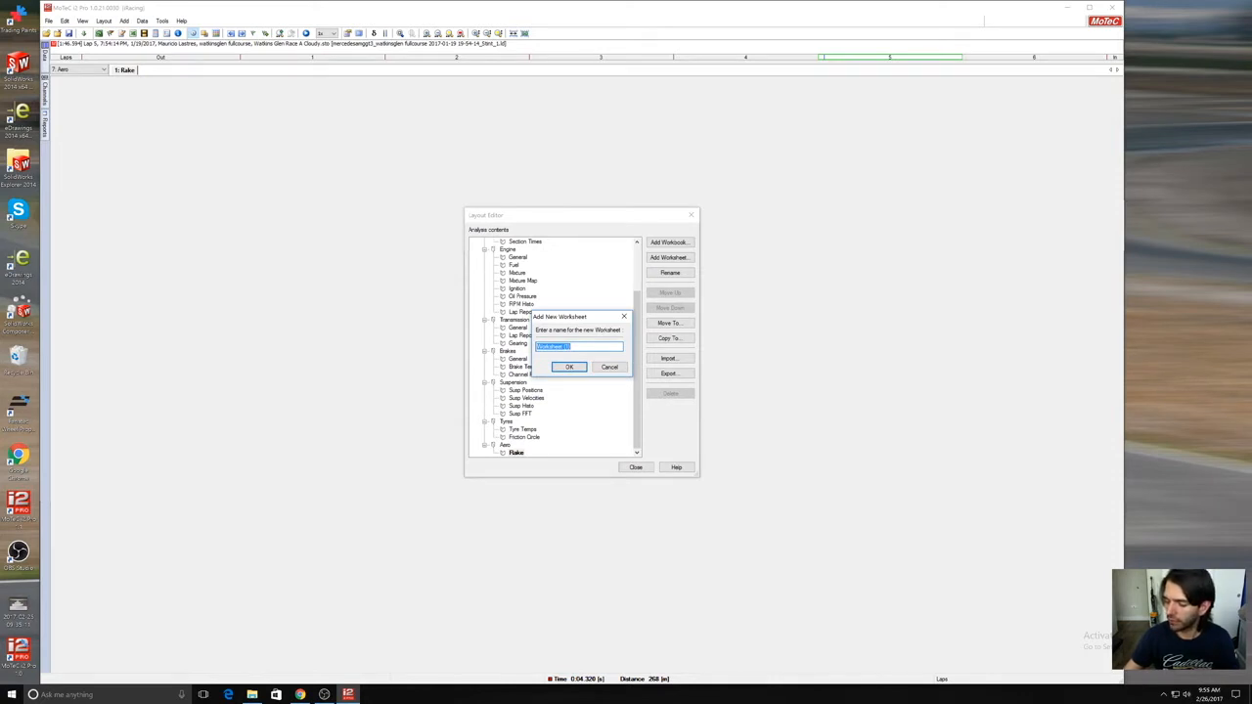
pyautogui.write('Ride height vs sp')
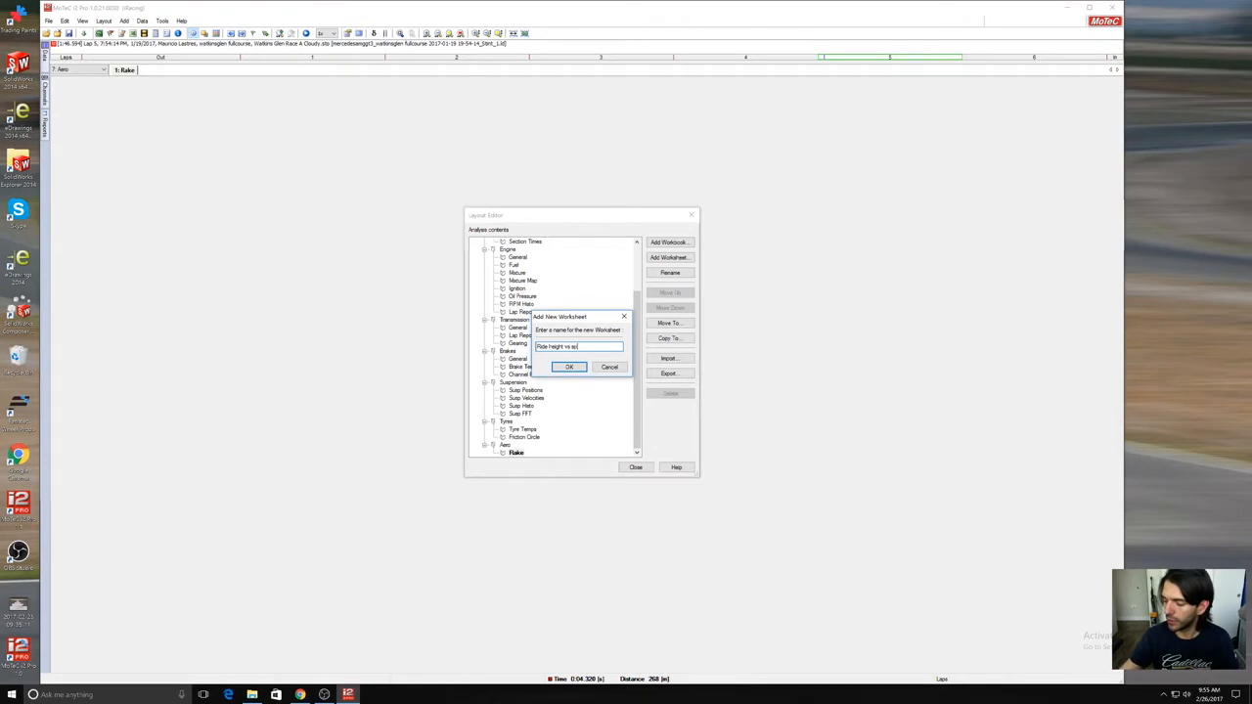
pyautogui.write('eed')
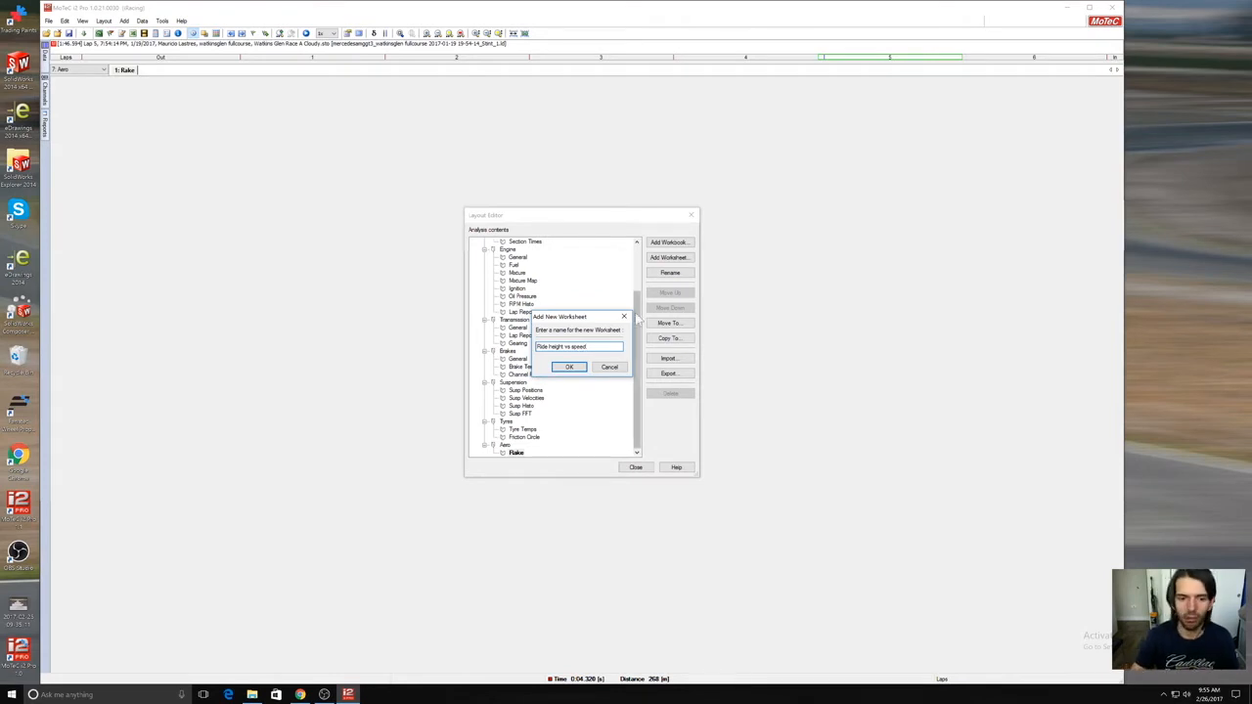
pyautogui.click(569, 367)
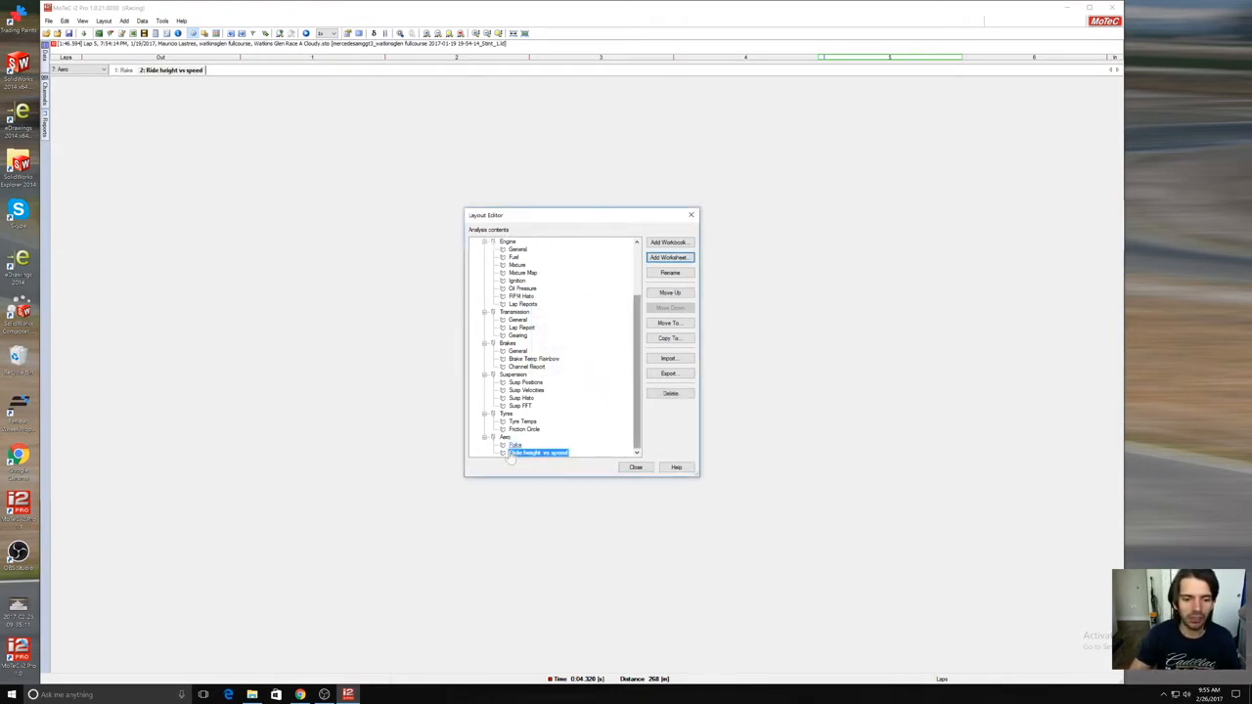
# Step: Add a new workbook named Fuel to the layout
pyautogui.click(669, 242)
pyautogui.write('R')
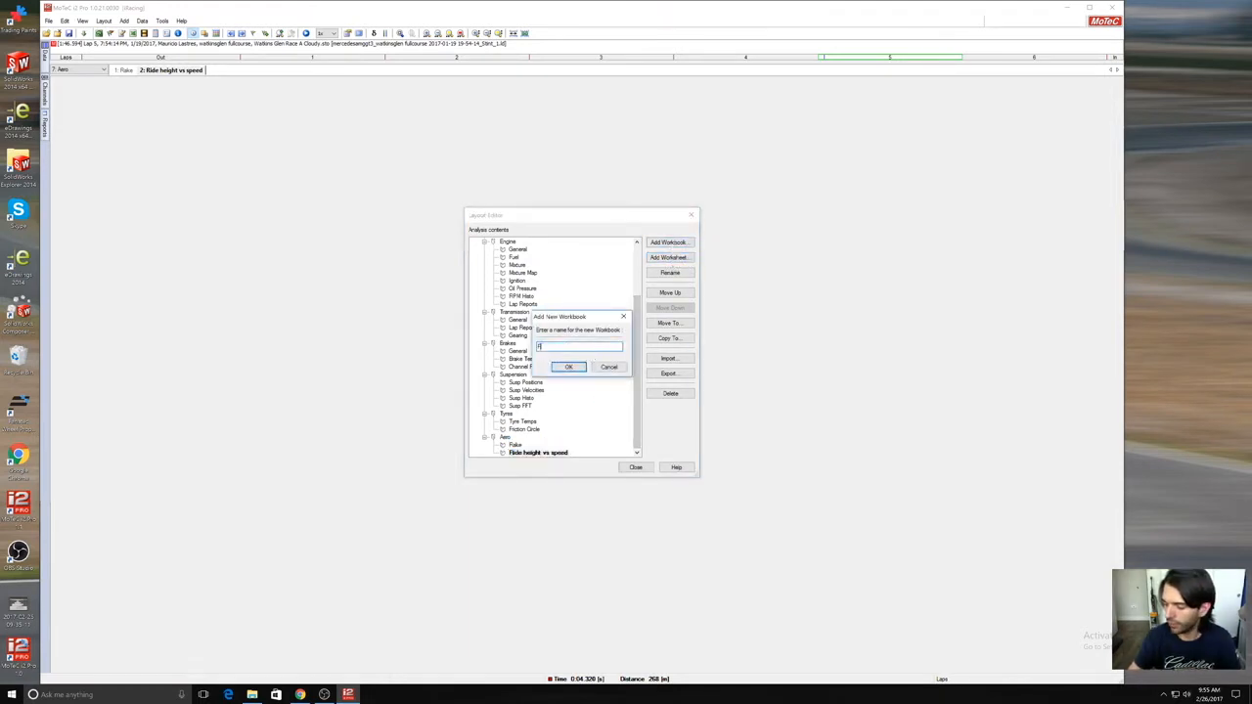
pyautogui.write('uel')
pyautogui.click(574, 368)
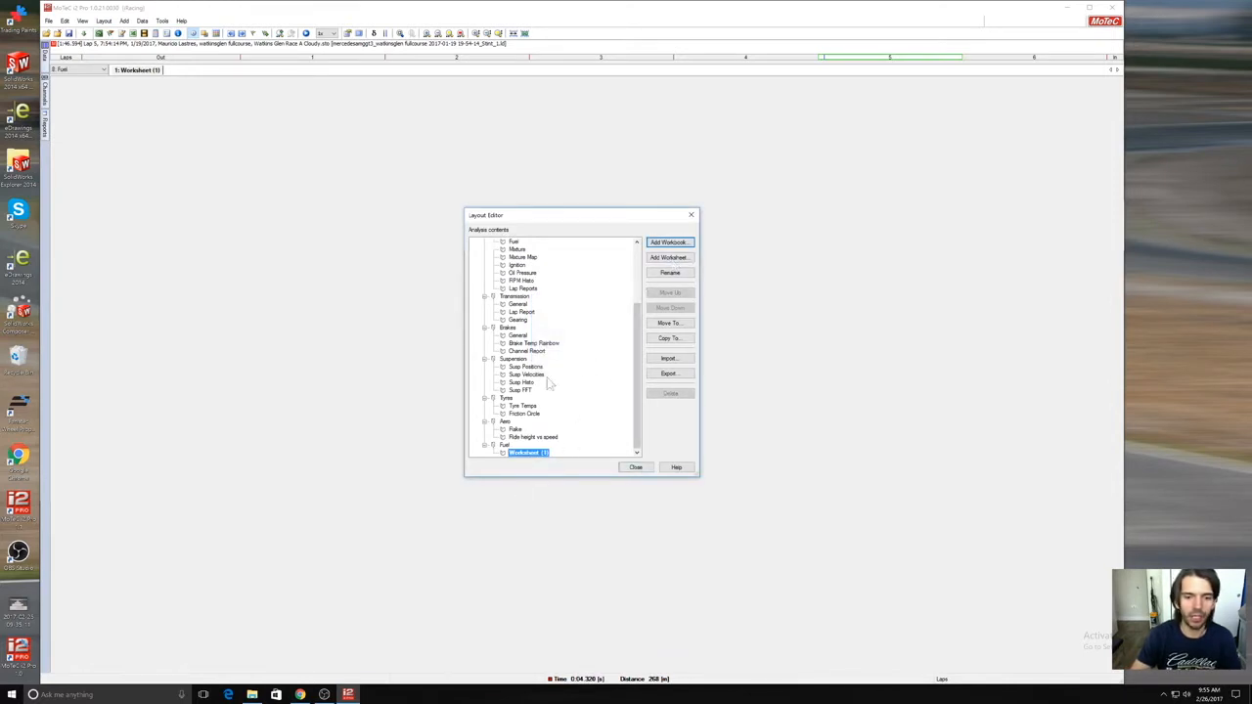
# Step: View the workbook import dialog and leave it without importing a file
pyautogui.click(686, 361)
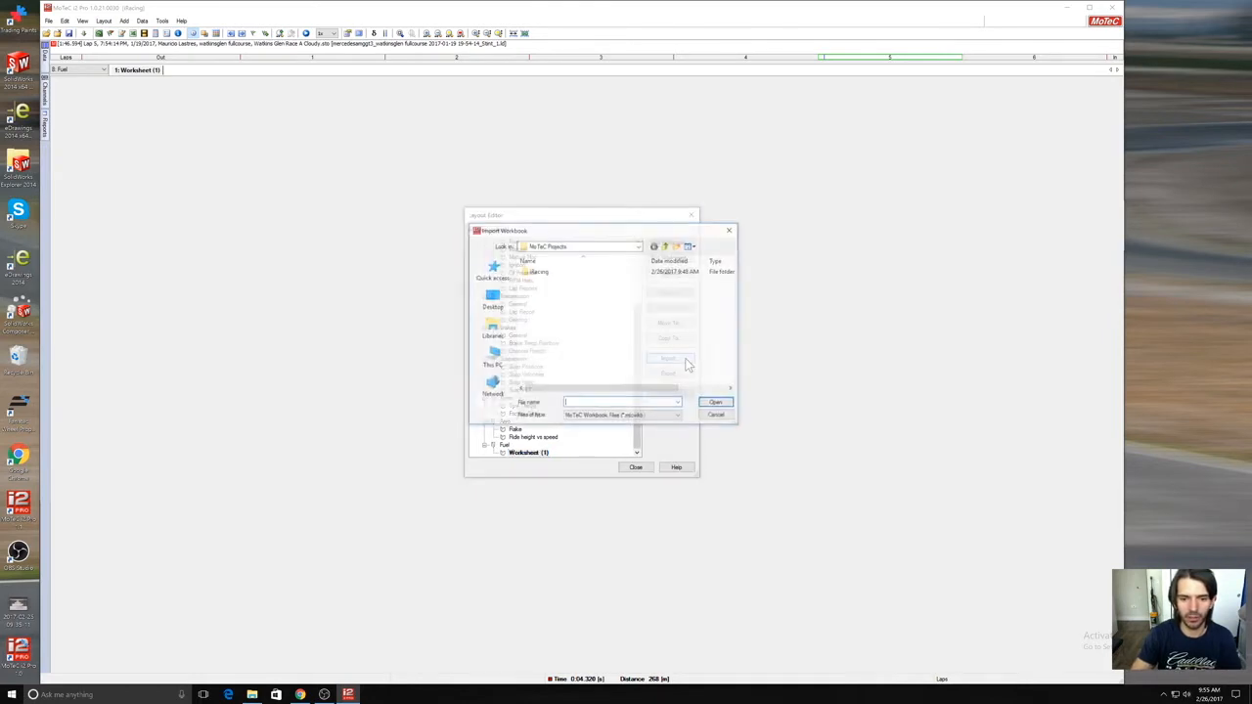
pyautogui.click(718, 418)
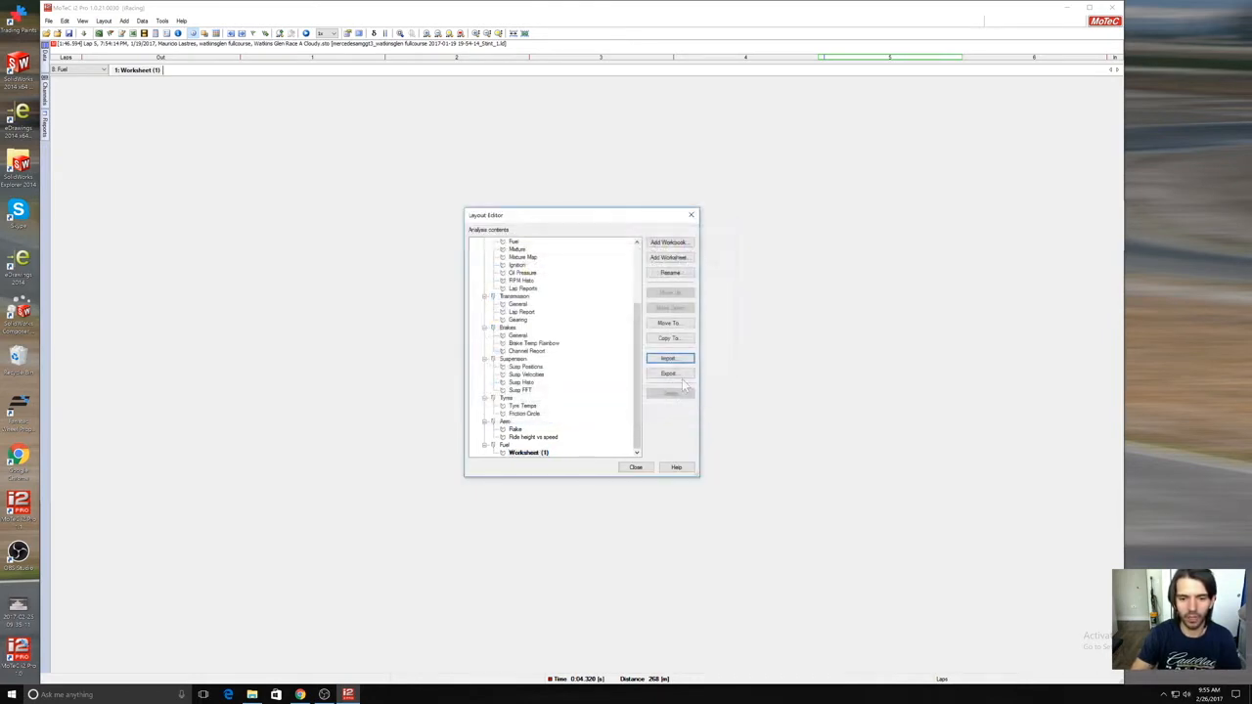
pyautogui.scroll(5, 633, 386)
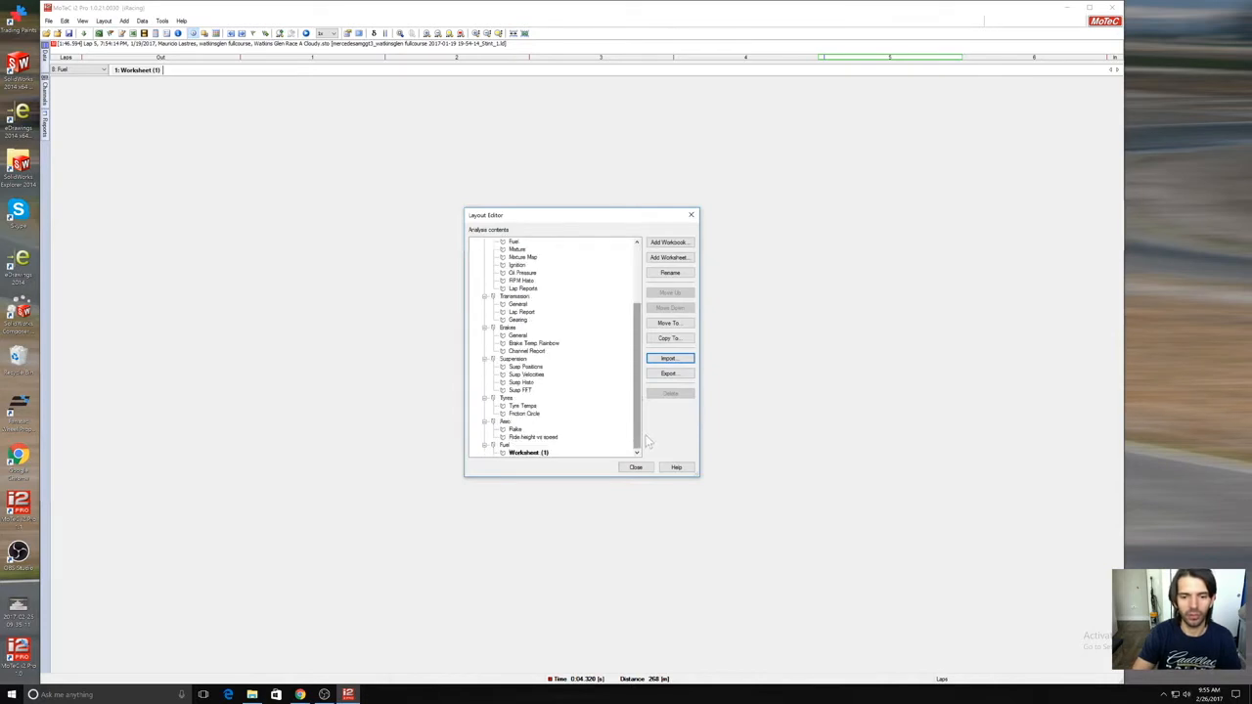
# Step: Close the Layout Editor and switch to the Driver workbook
pyautogui.click(635, 466)
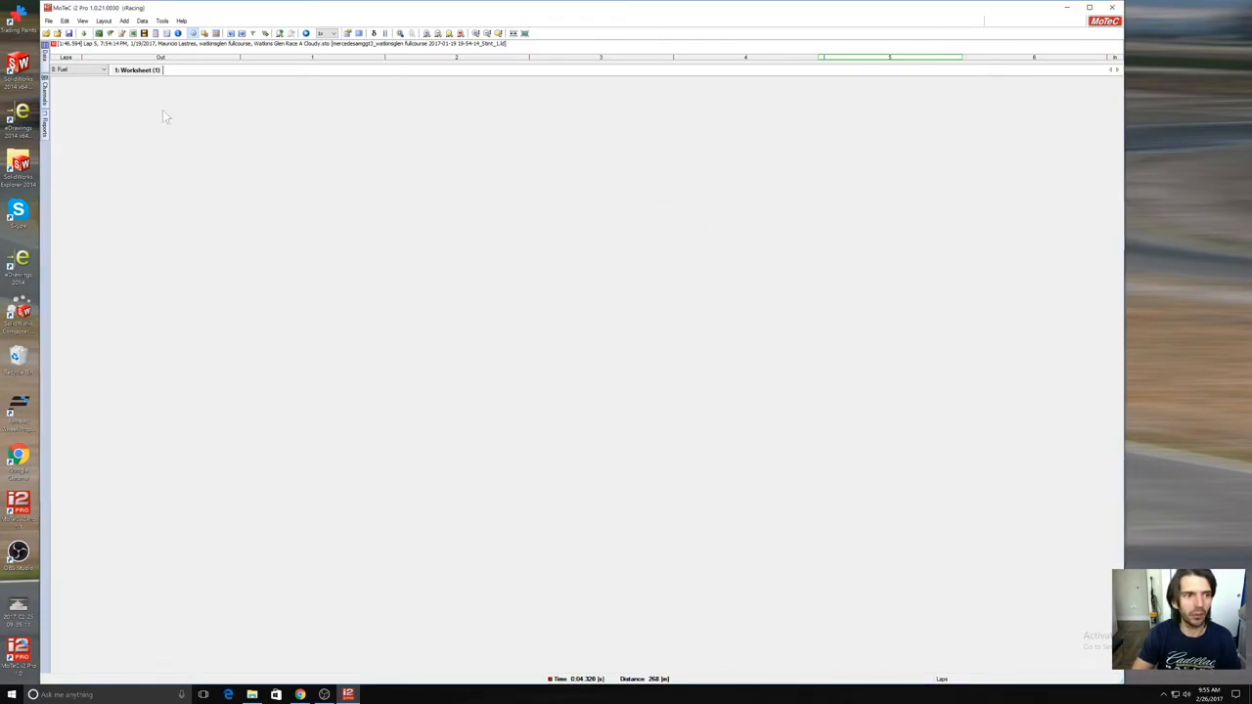
pyautogui.click(81, 71)
pyautogui.click(82, 84)
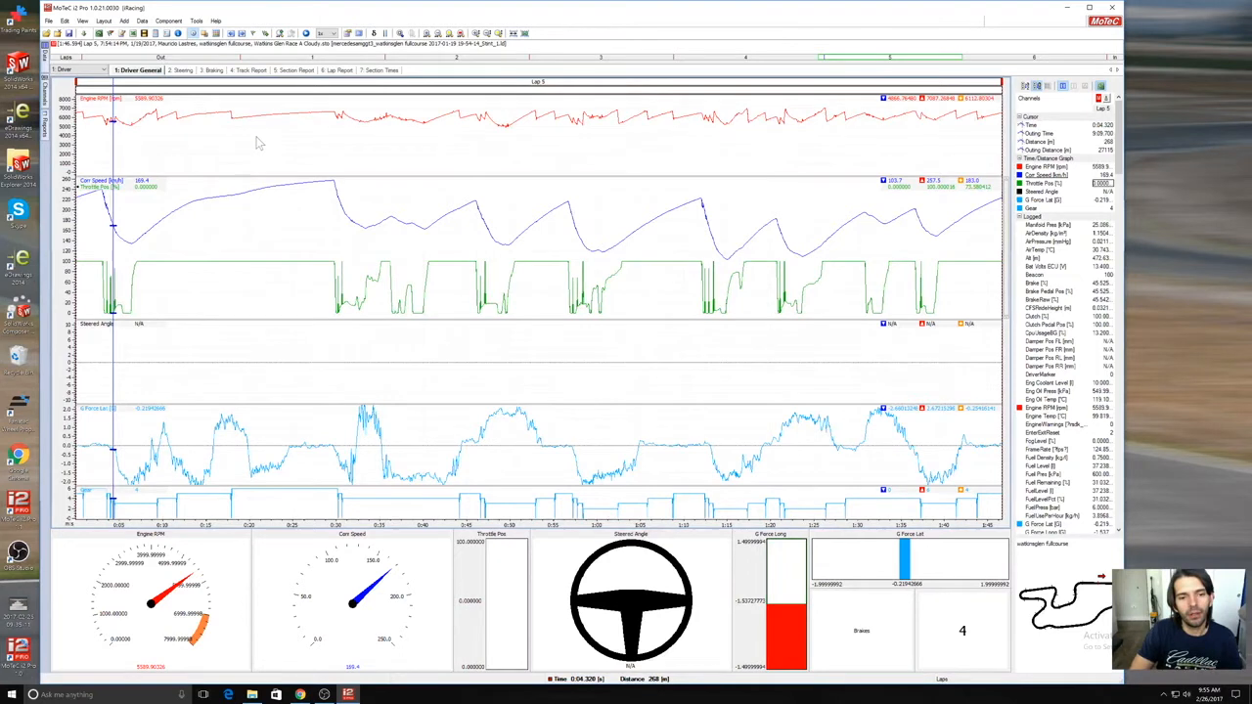
# Step: Delete the Time/Distance Graph from the Driver General worksheet
pyautogui.click(333, 217)
pyautogui.click(441, 244)
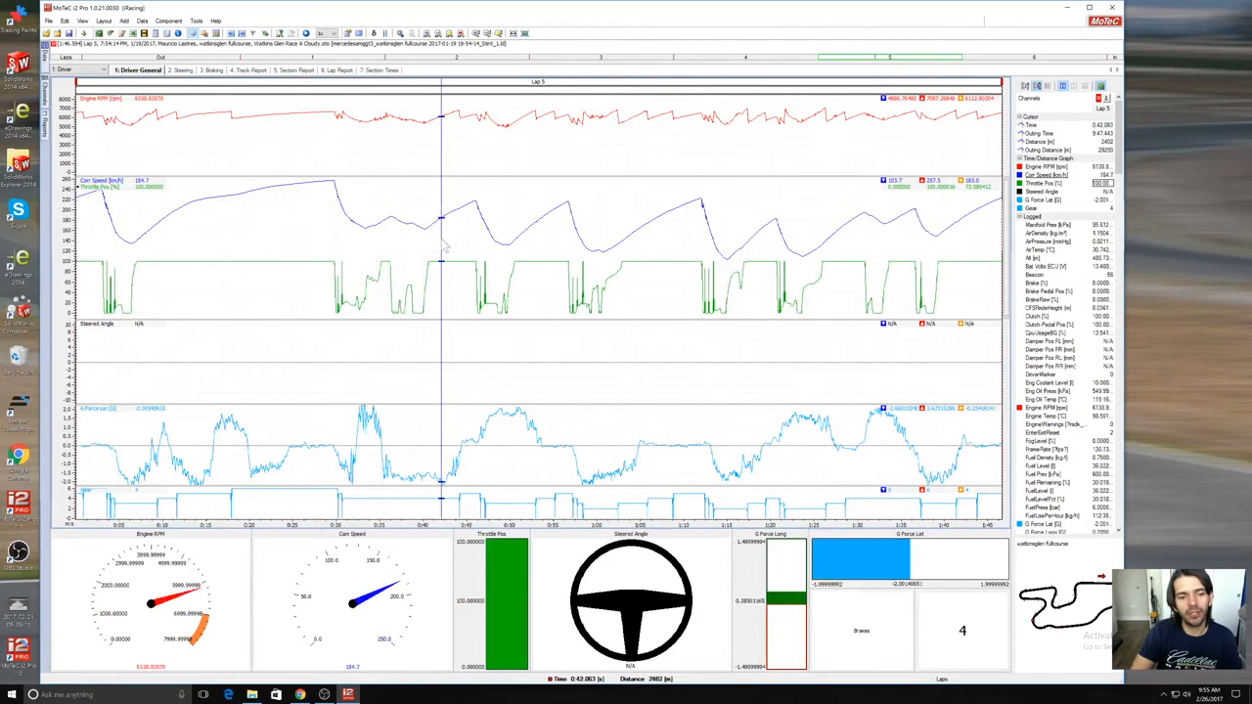
pyautogui.rightClick(453, 234)
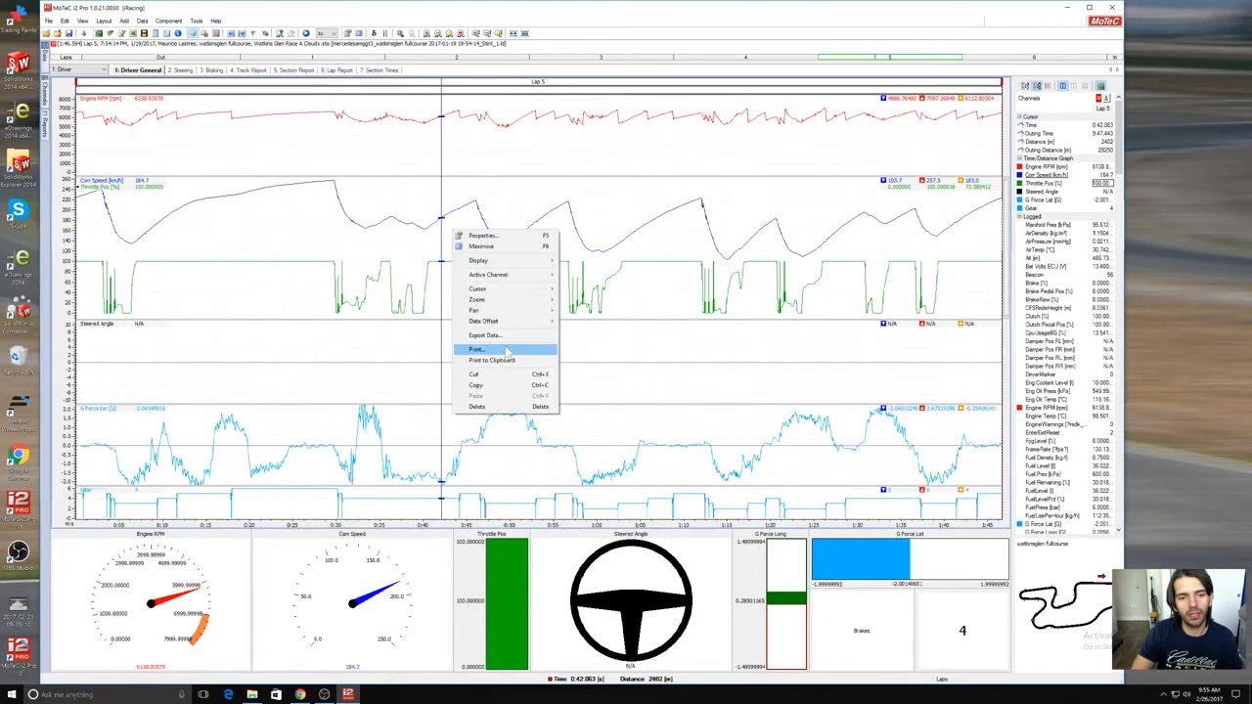
pyautogui.click(505, 407)
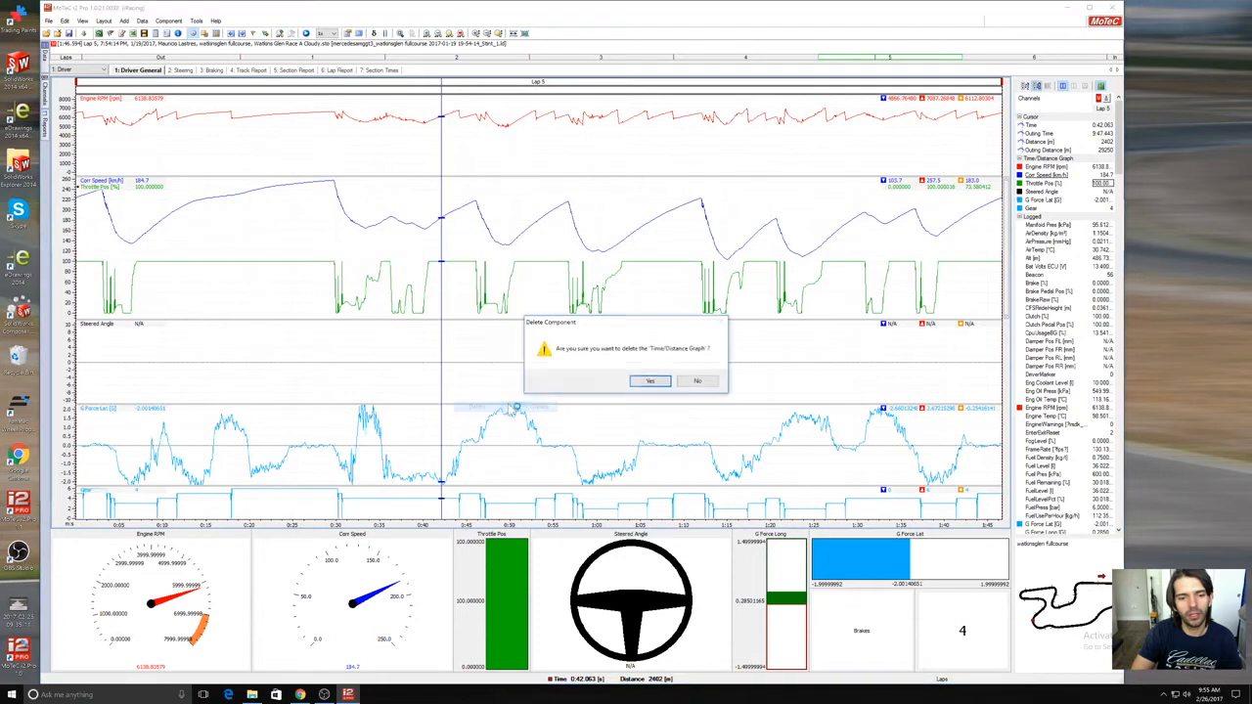
pyautogui.click(637, 383)
# Step: Delete the Engine RPM, Corr Speed and Throttle Pos gauges from the Driver General worksheet
pyautogui.rightClick(179, 590)
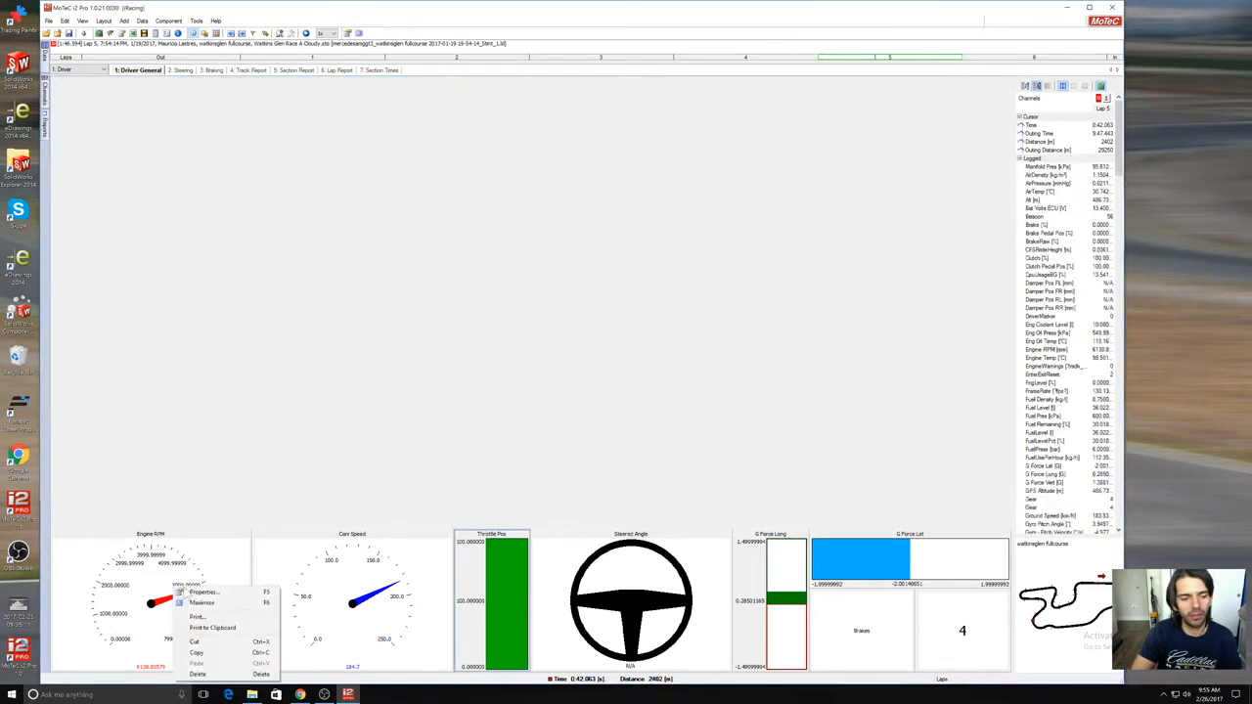
pyautogui.click(201, 675)
pyautogui.click(636, 381)
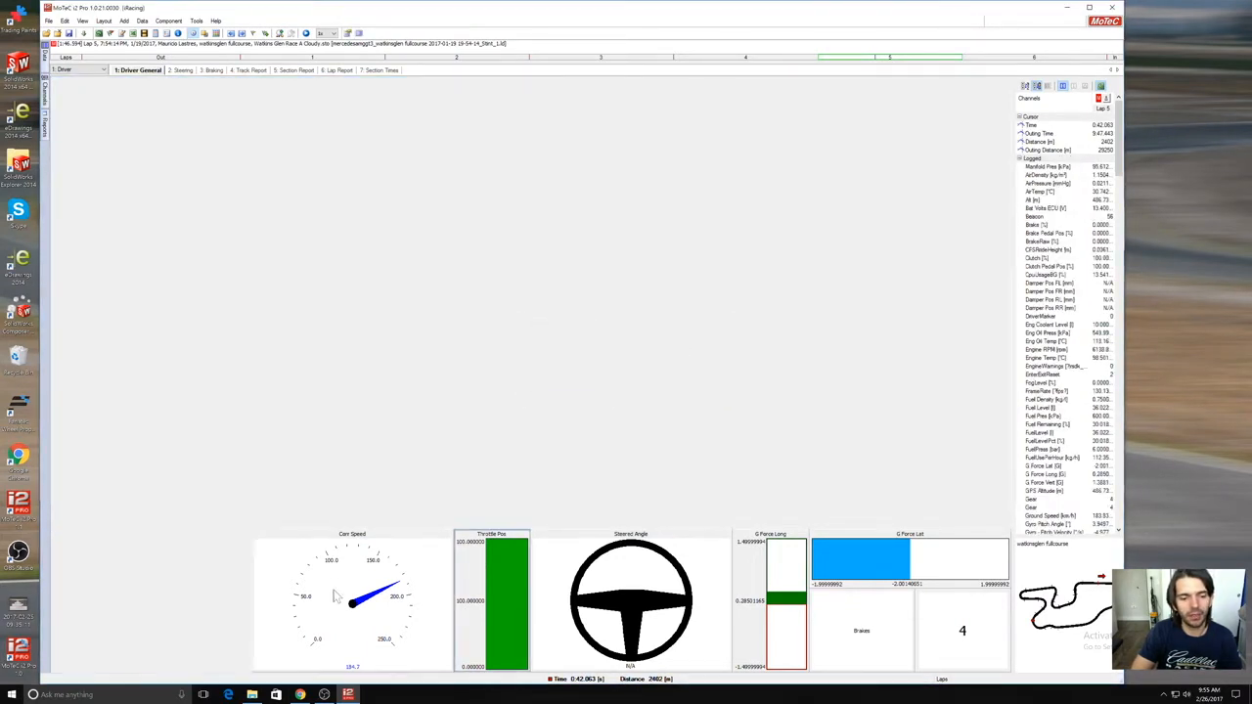
pyautogui.rightClick(421, 553)
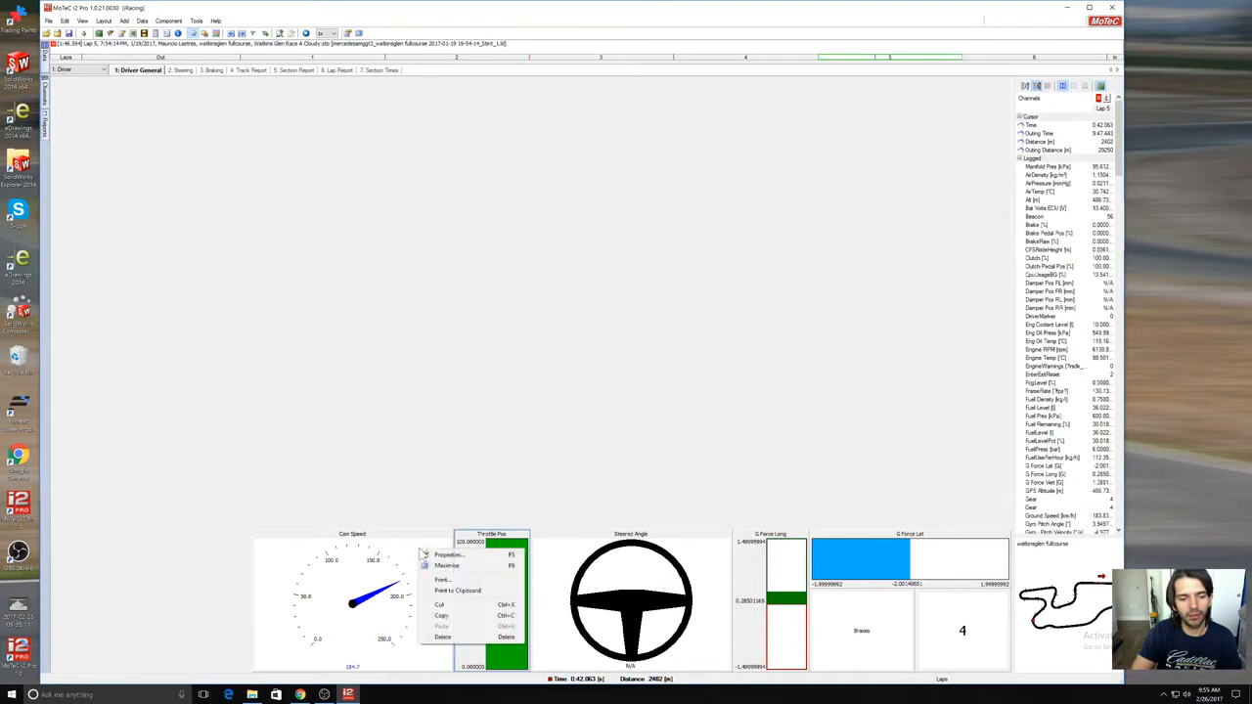
pyautogui.click(444, 637)
pyautogui.click(638, 381)
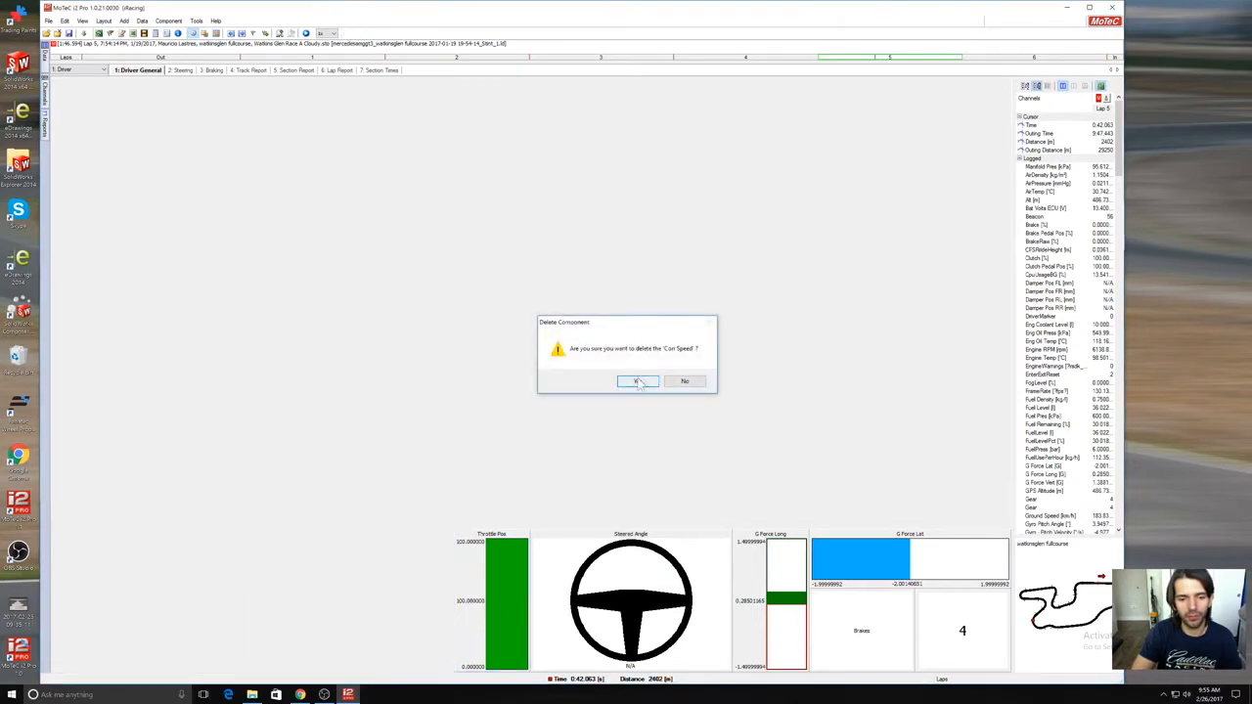
pyautogui.rightClick(495, 552)
pyautogui.click(519, 637)
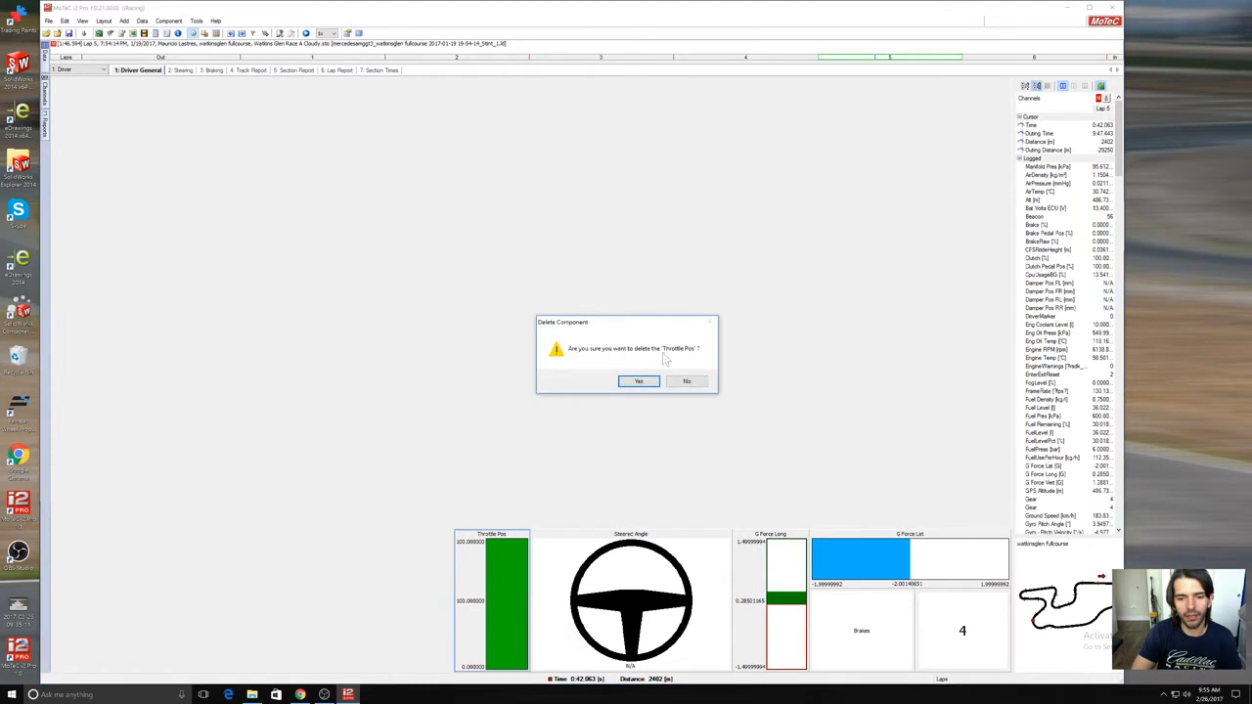
pyautogui.click(638, 381)
# Step: Delete the Steered Angle and G Force Long gauges from the Driver General worksheet
pyautogui.rightClick(733, 549)
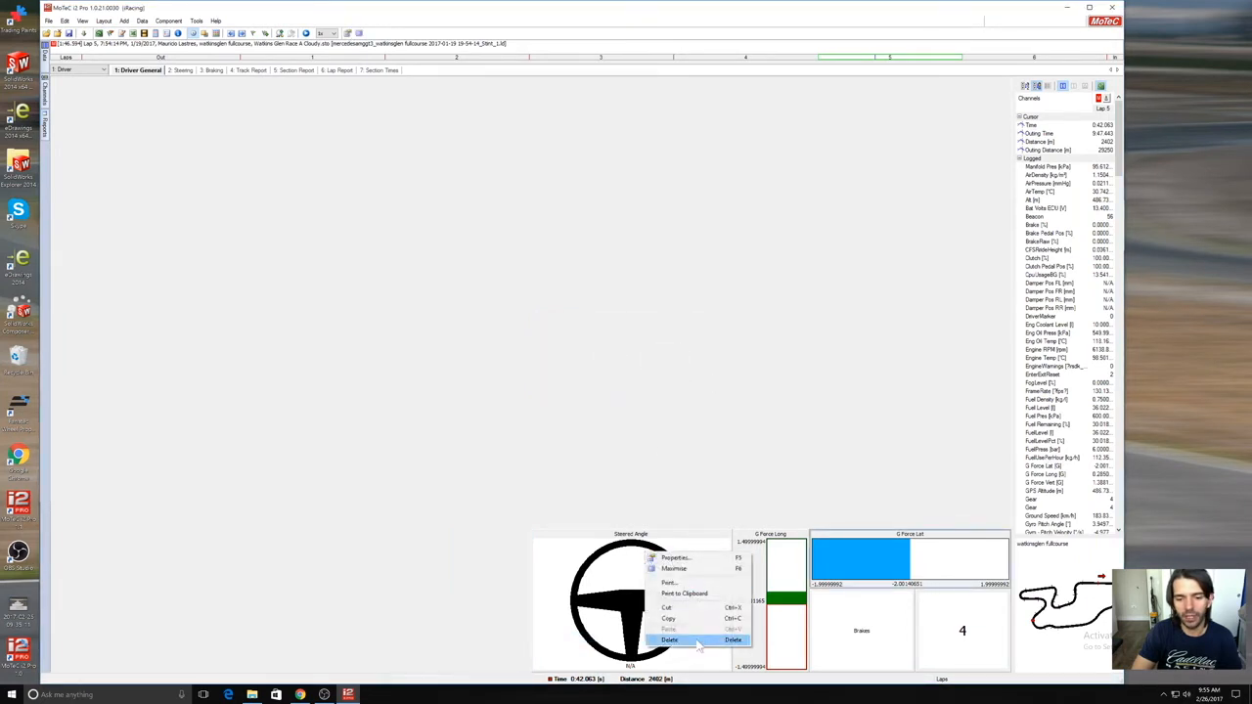
pyautogui.click(758, 637)
pyautogui.click(641, 382)
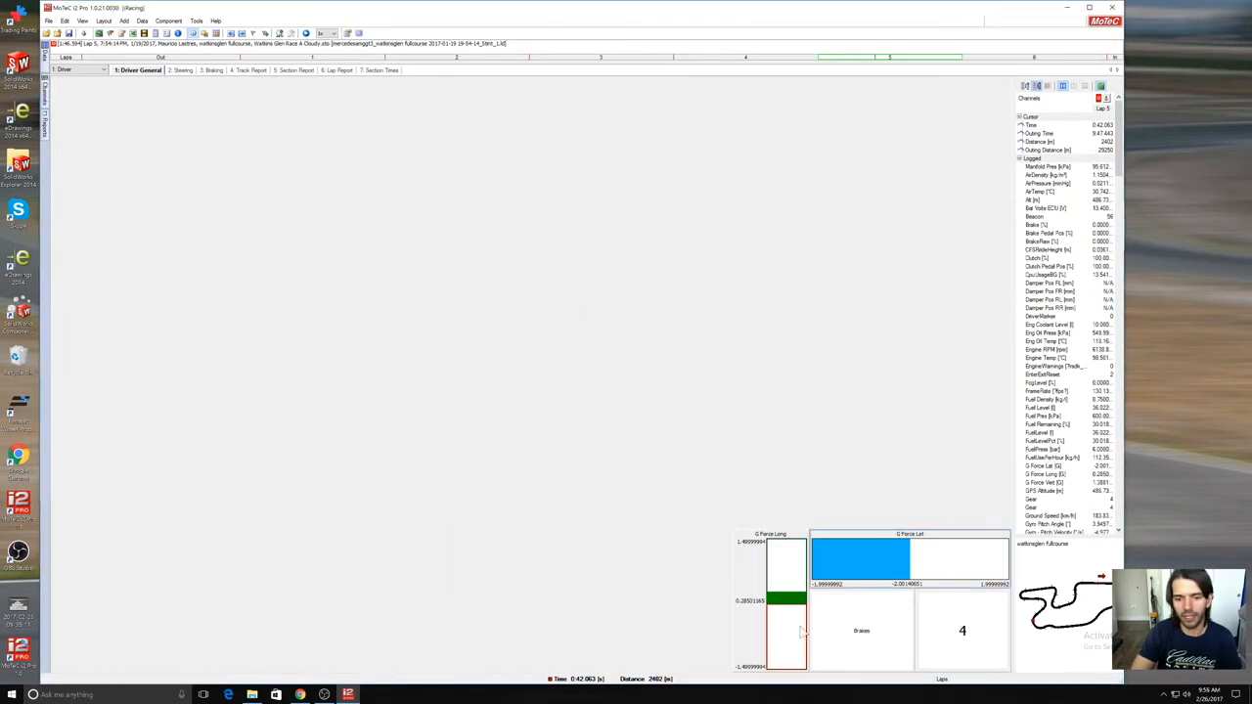
pyautogui.rightClick(781, 538)
pyautogui.click(804, 637)
pyautogui.click(628, 380)
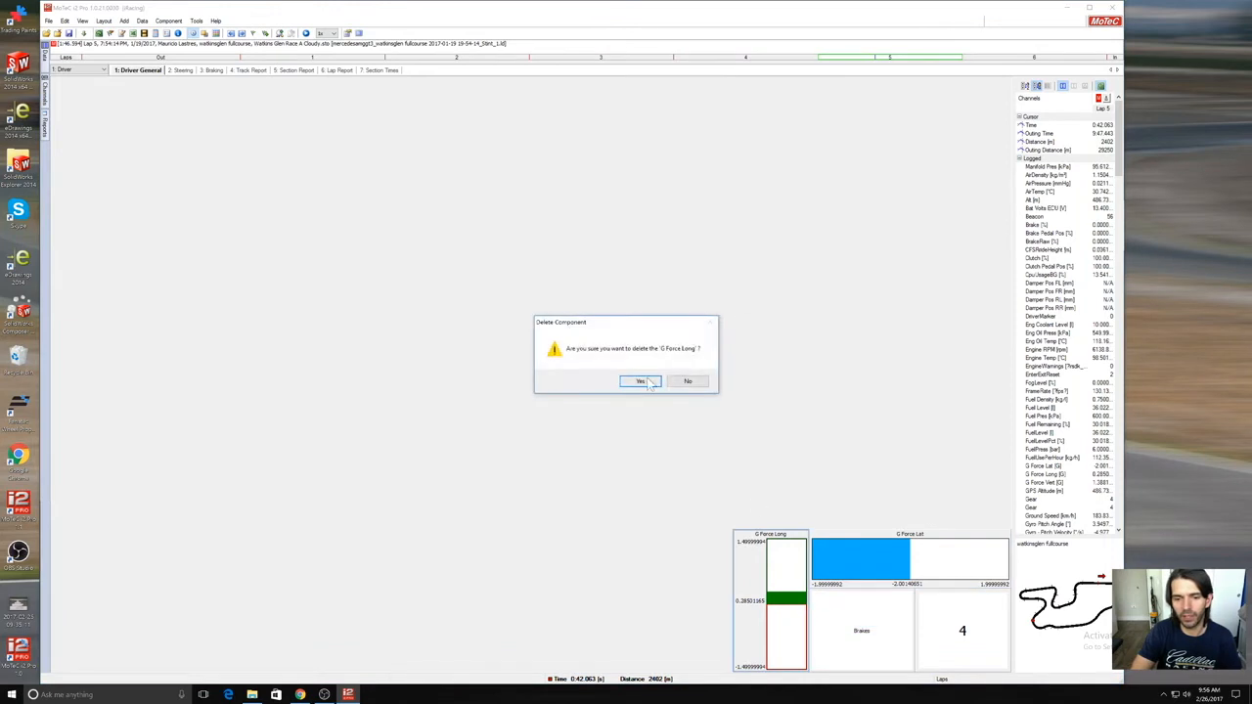
# Step: Delete the remaining G Force Lat, Brakes and Gear components so the Driver General worksheet is blank
pyautogui.rightClick(866, 574)
pyautogui.click(892, 657)
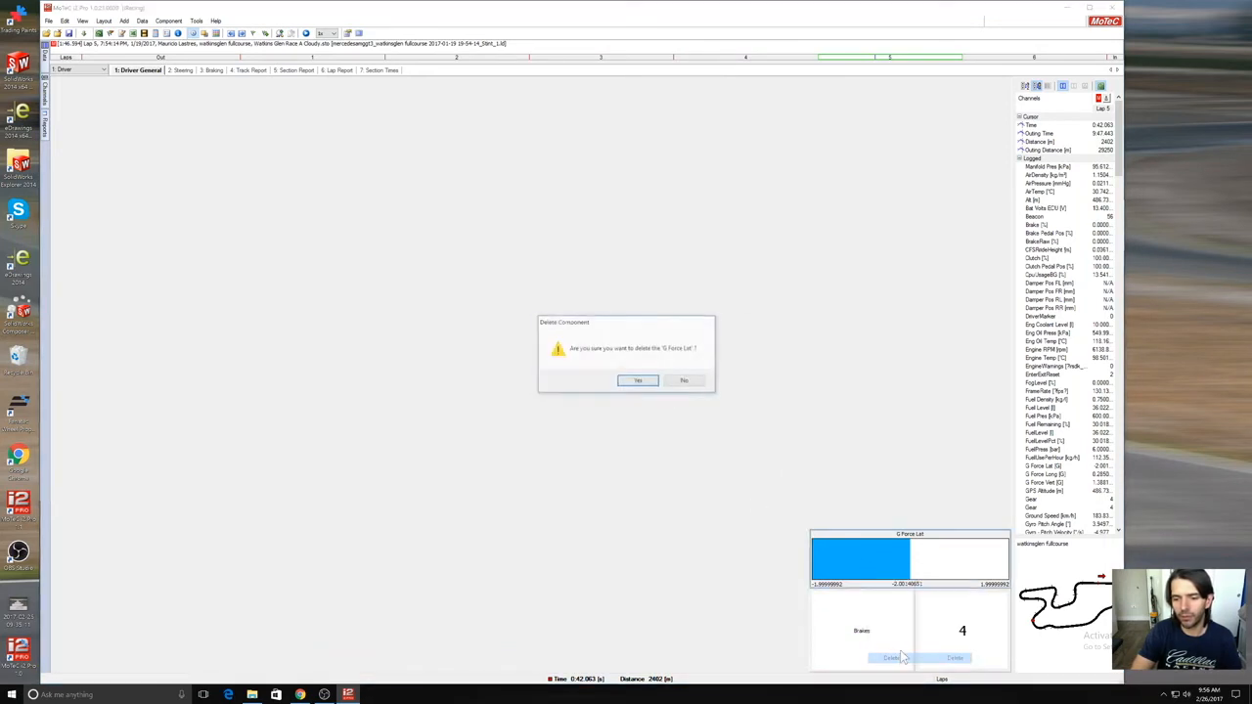
pyautogui.press('Return')
pyautogui.rightClick(865, 614)
pyautogui.click(880, 604)
pyautogui.click(634, 383)
pyautogui.rightClick(966, 616)
pyautogui.click(983, 603)
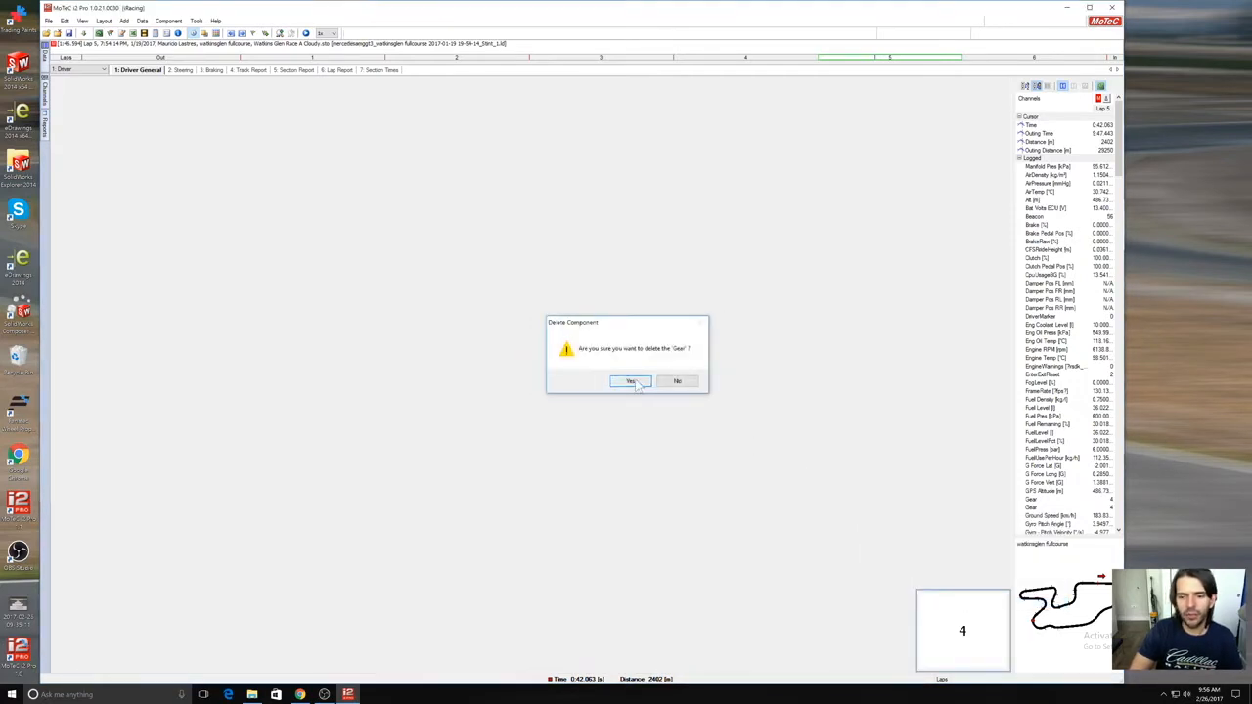
pyautogui.click(632, 382)
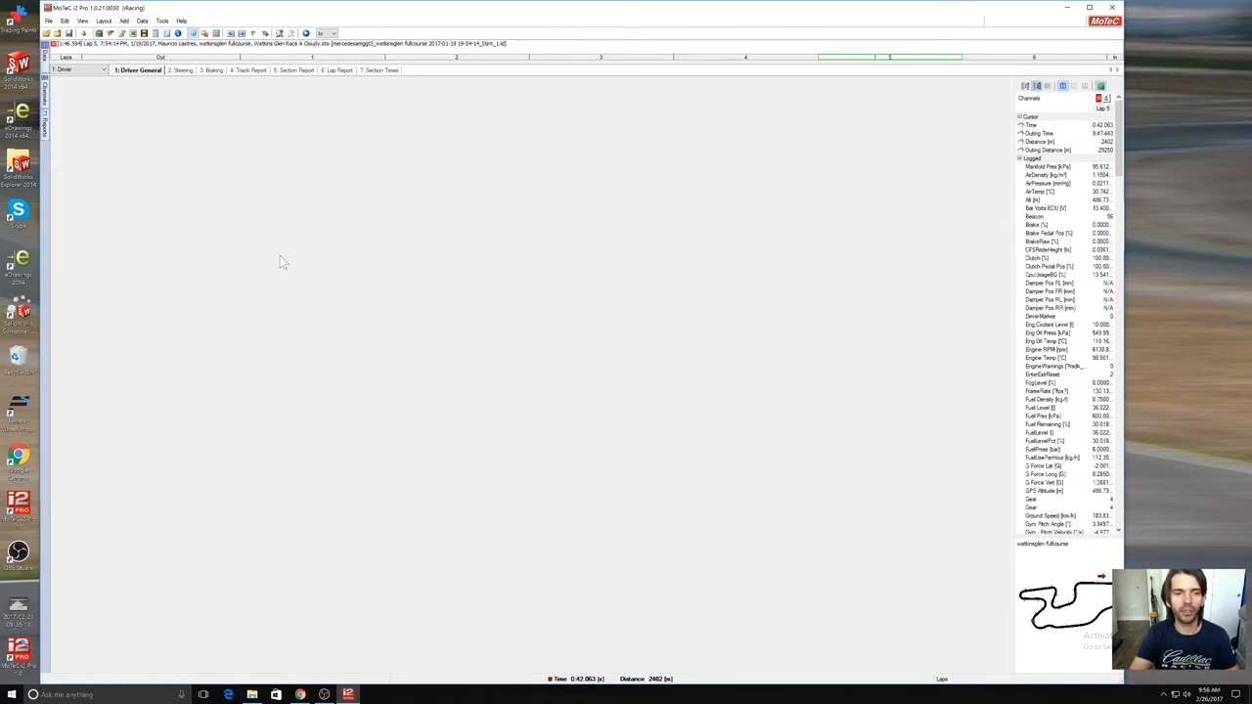
# Step: Look through the Driver workbook's Braking, Track Report, Section Report, Lap Report and Section Times worksheets
pyautogui.click(217, 71)
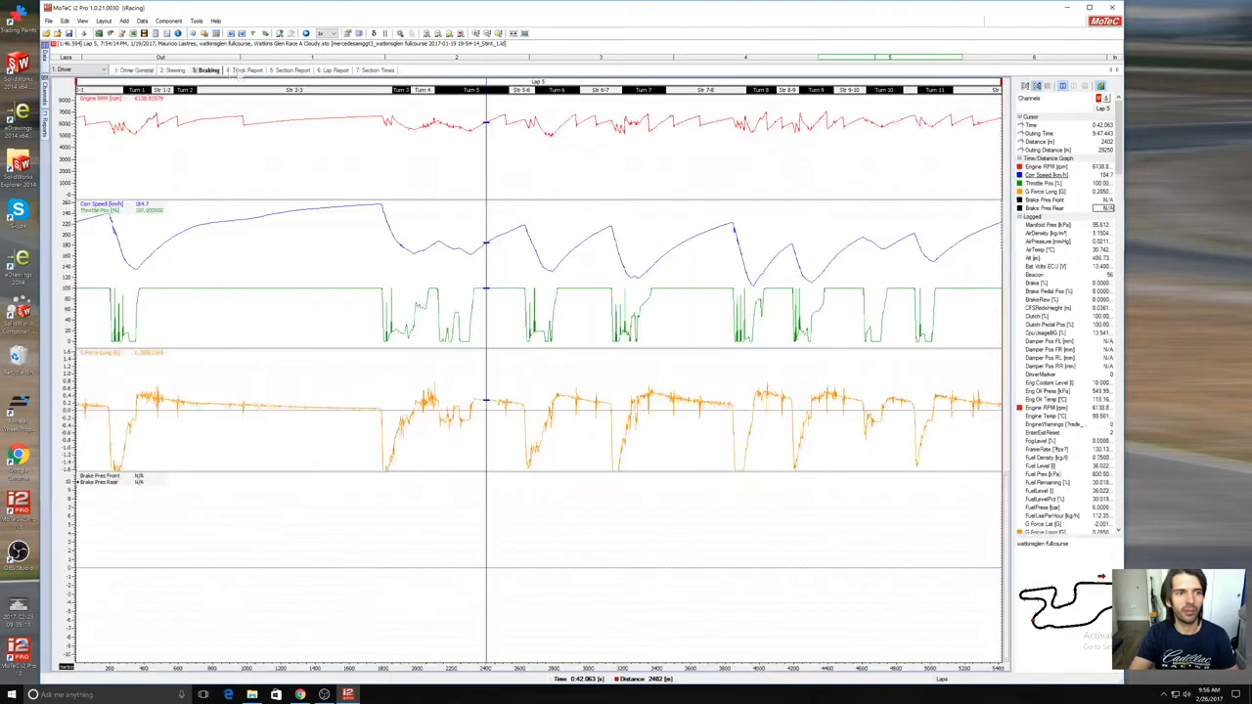
pyautogui.click(244, 72)
pyautogui.click(288, 71)
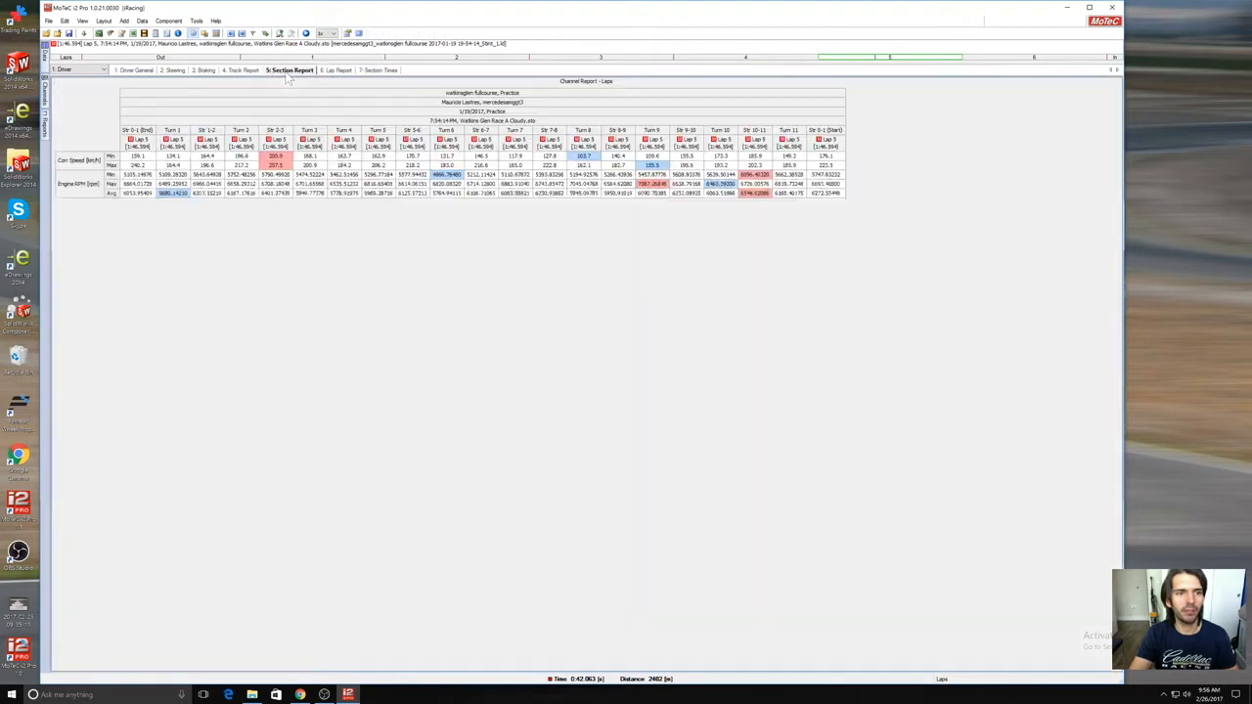
pyautogui.click(338, 72)
pyautogui.click(382, 71)
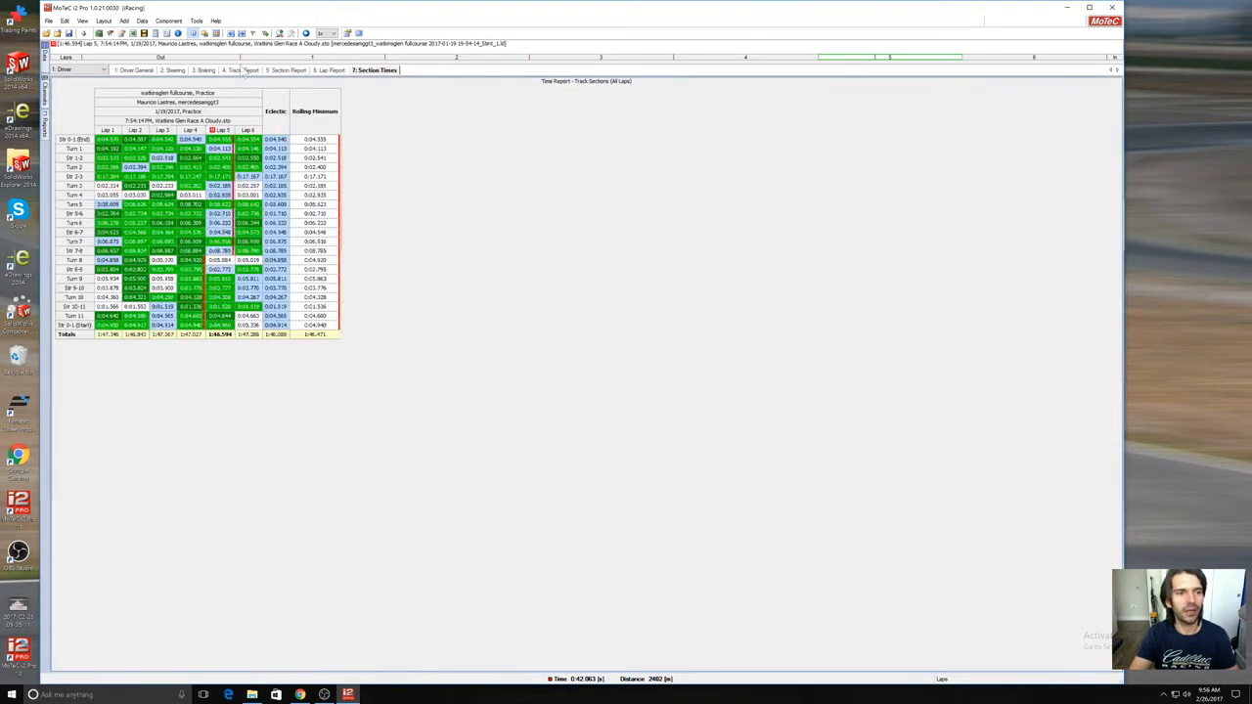
pyautogui.click(239, 71)
# Step: Examine the lap traces on the Braking worksheet by moving the data cursor along the straight between turns 2 and 3
pyautogui.click(207, 73)
pyautogui.click(240, 157)
pyautogui.moveTo(209, 149); pyautogui.dragTo(366, 207)
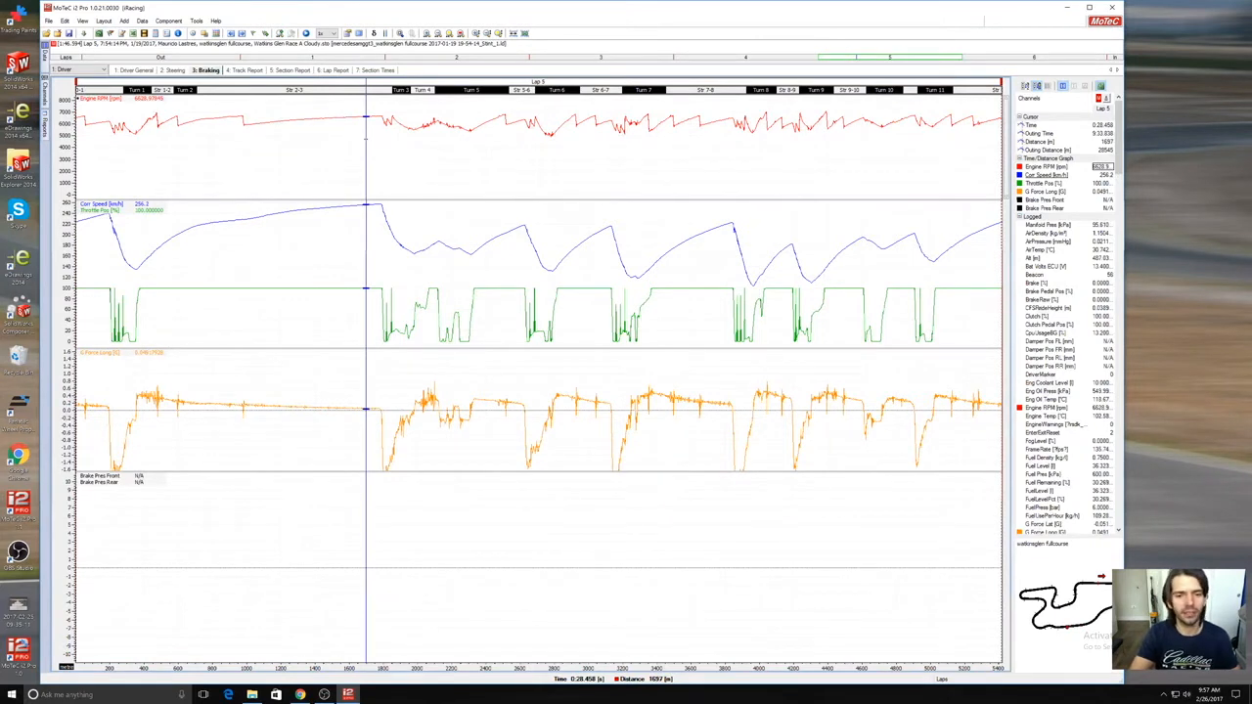
pyautogui.moveTo(365, 138); pyautogui.dragTo(307, 148)
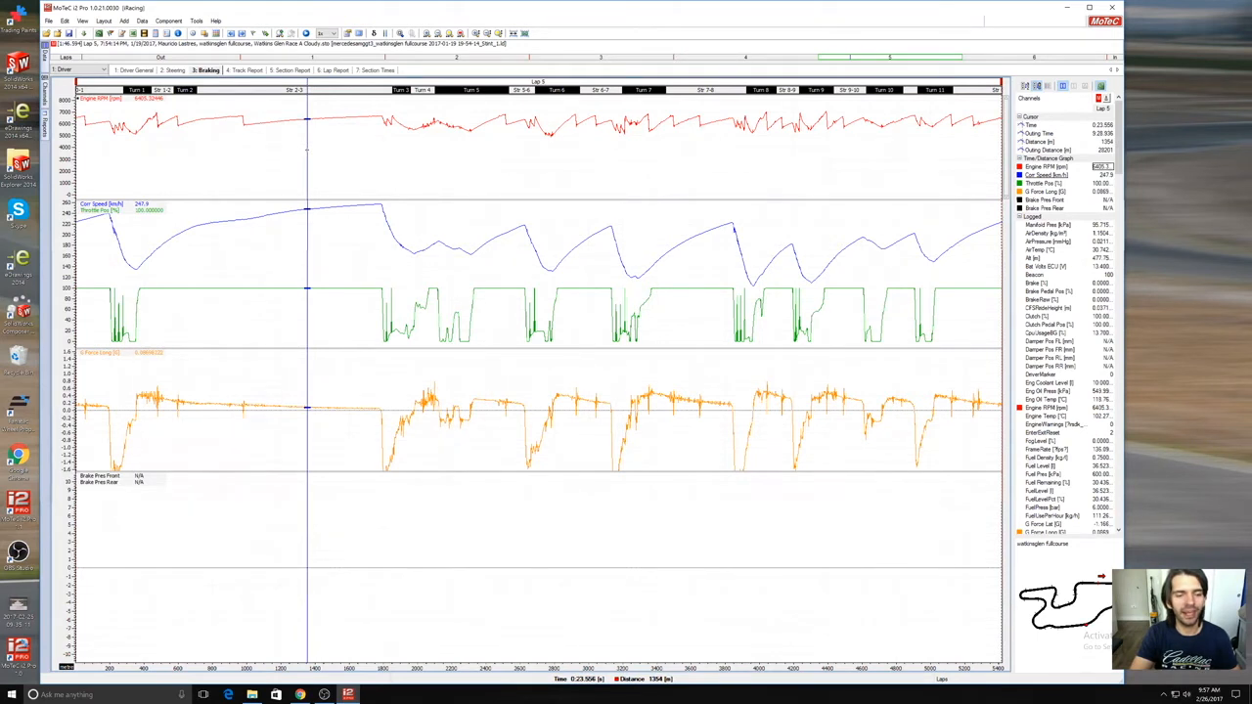
# Step: Return to the blank Driver General worksheet and review the component types that can be added, including the gauges
pyautogui.click(132, 70)
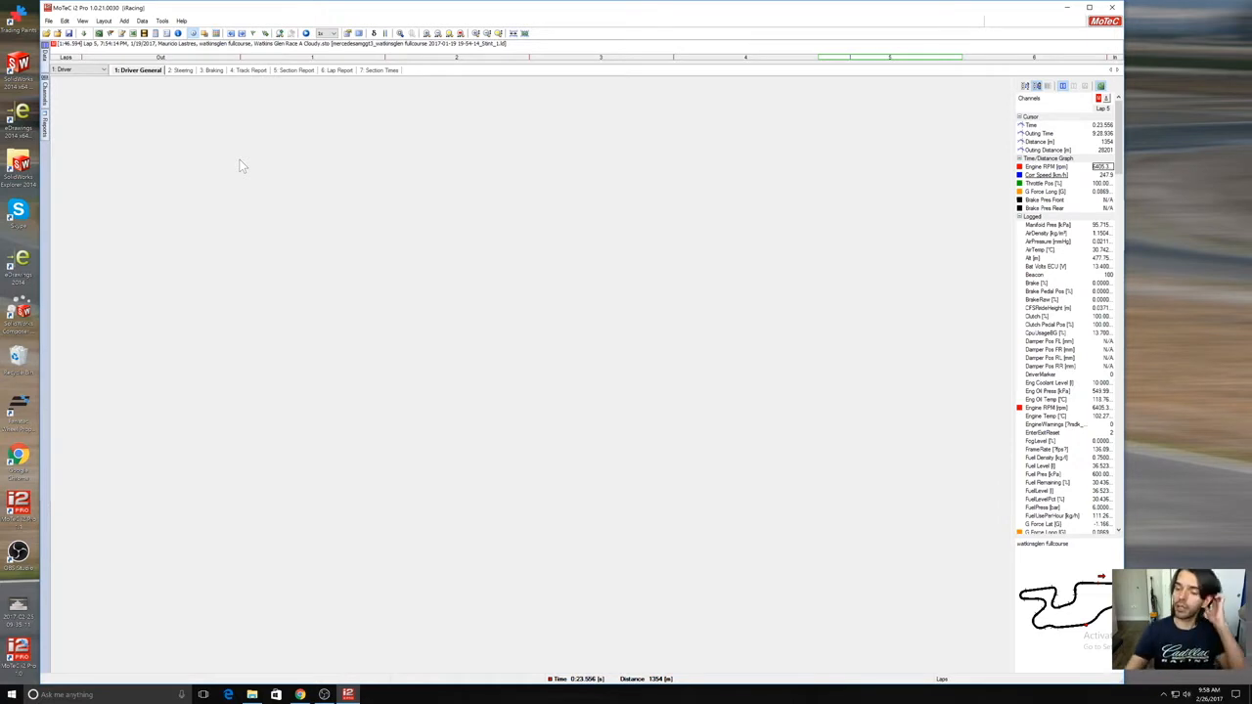
pyautogui.rightClick(236, 178)
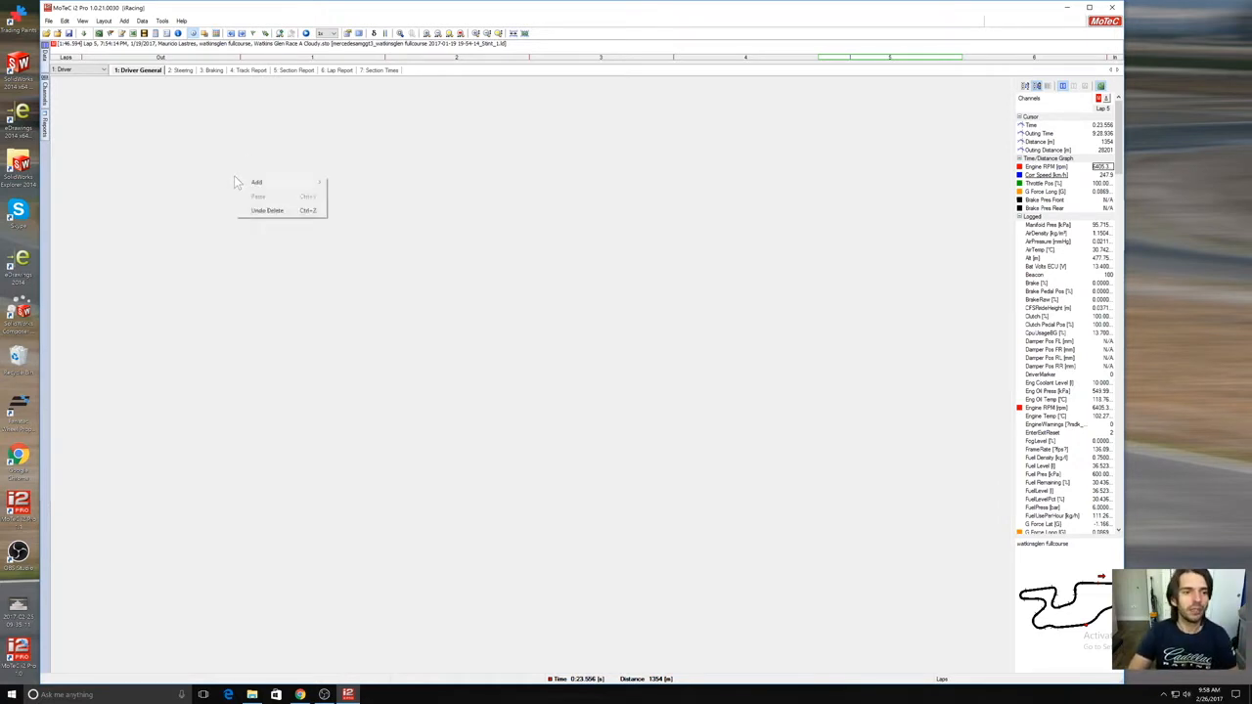
pyautogui.moveTo(259, 185)
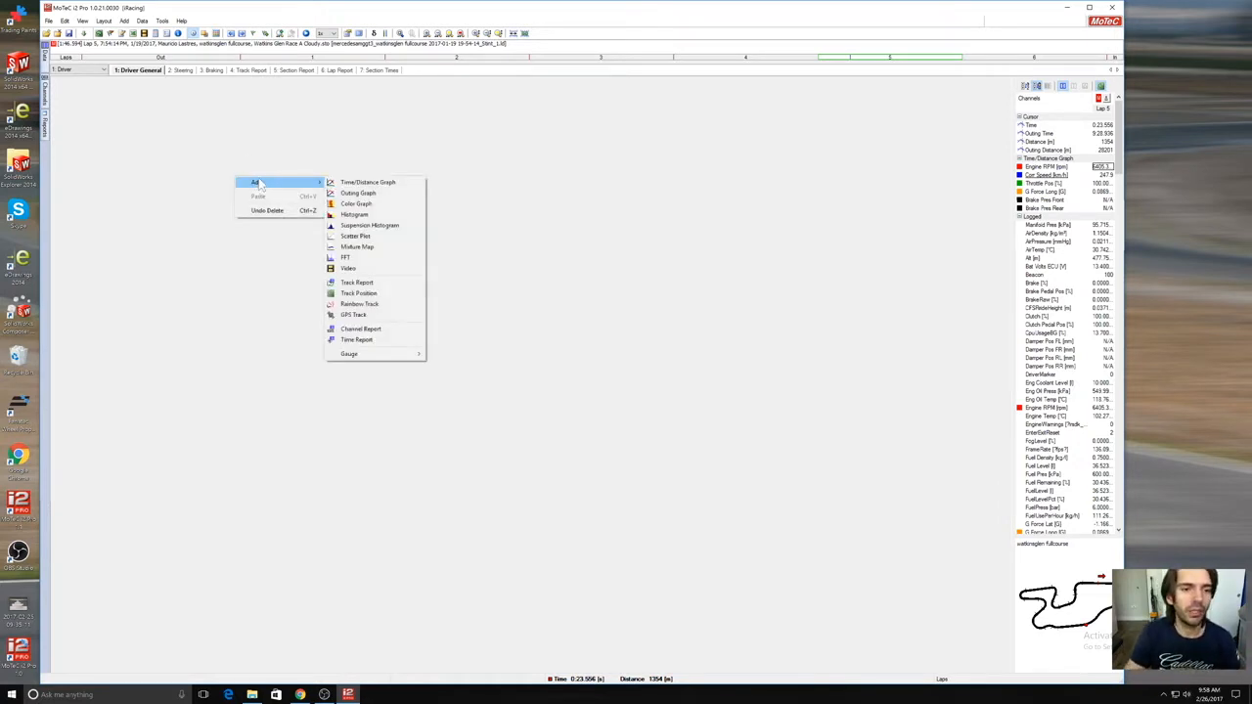
pyautogui.click(166, 196)
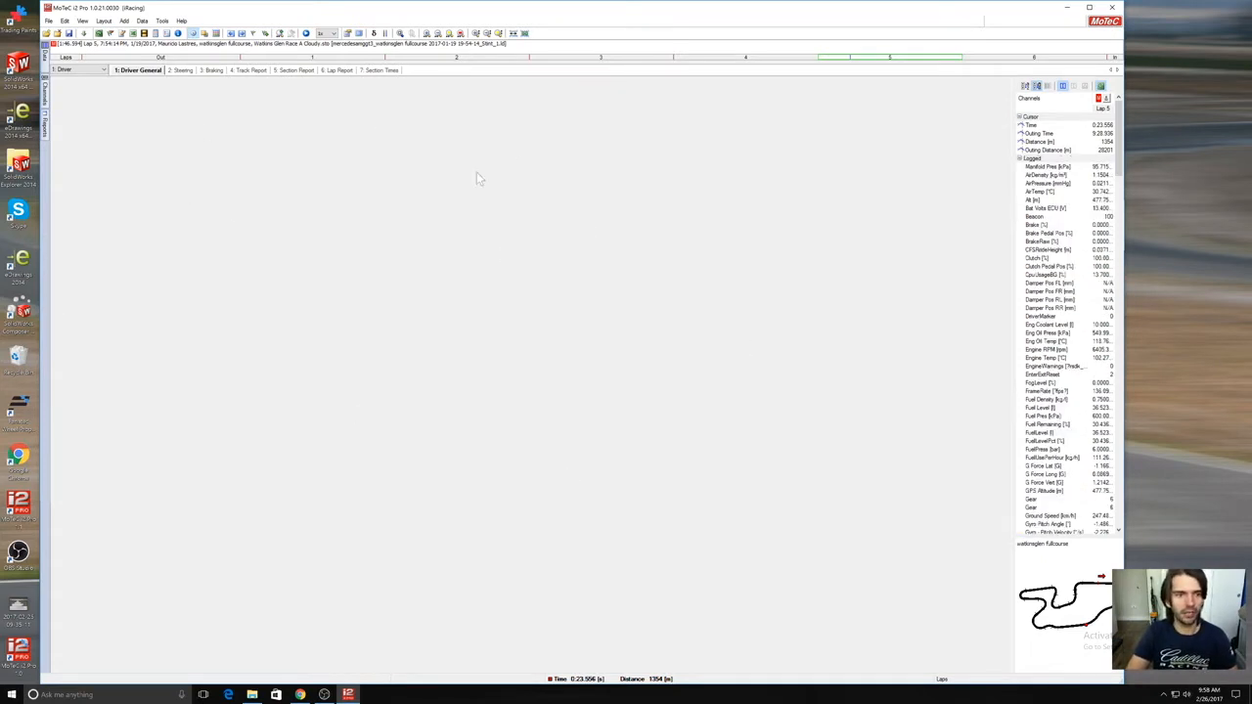
pyautogui.rightClick(304, 188)
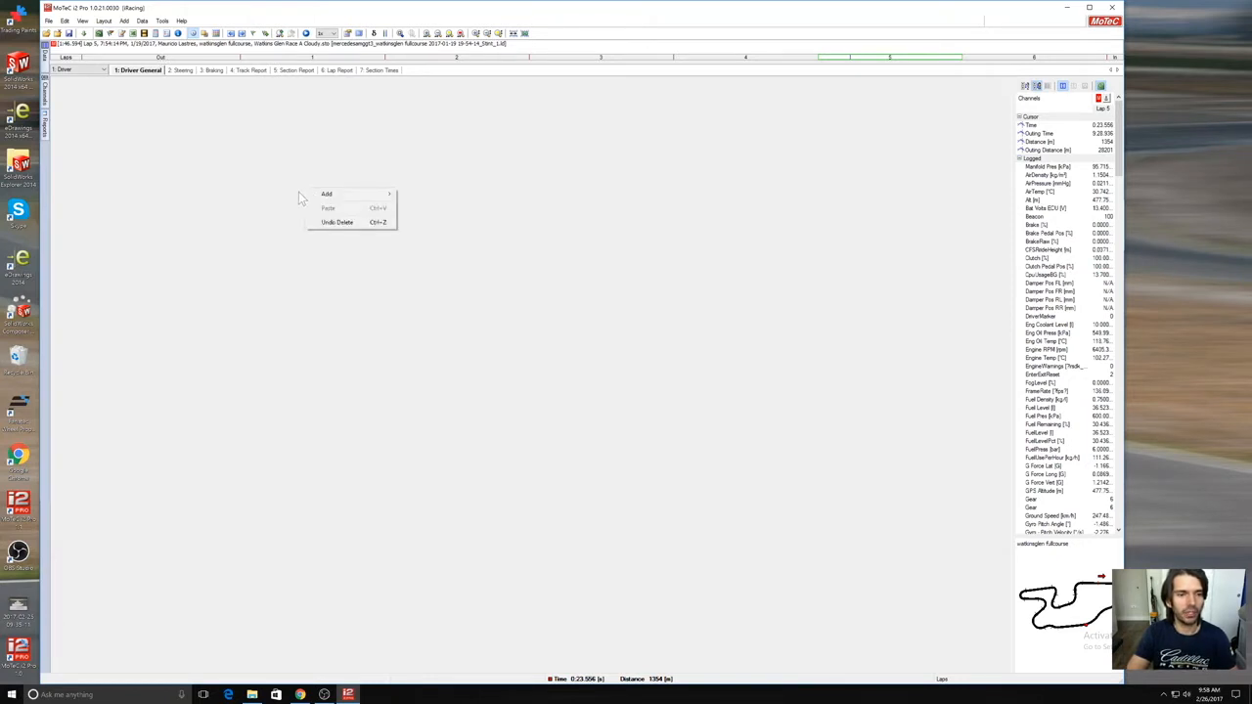
pyautogui.rightClick(216, 201)
pyautogui.moveTo(252, 210)
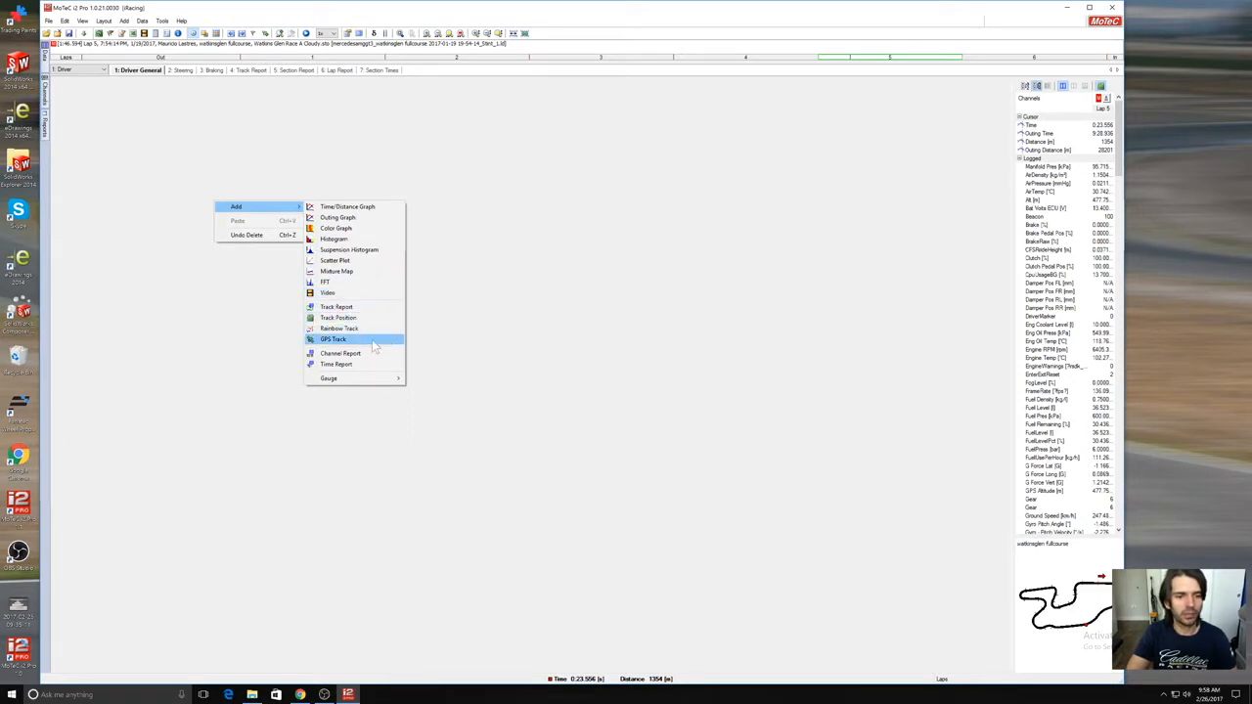
pyautogui.moveTo(391, 384)
pyautogui.click(529, 348)
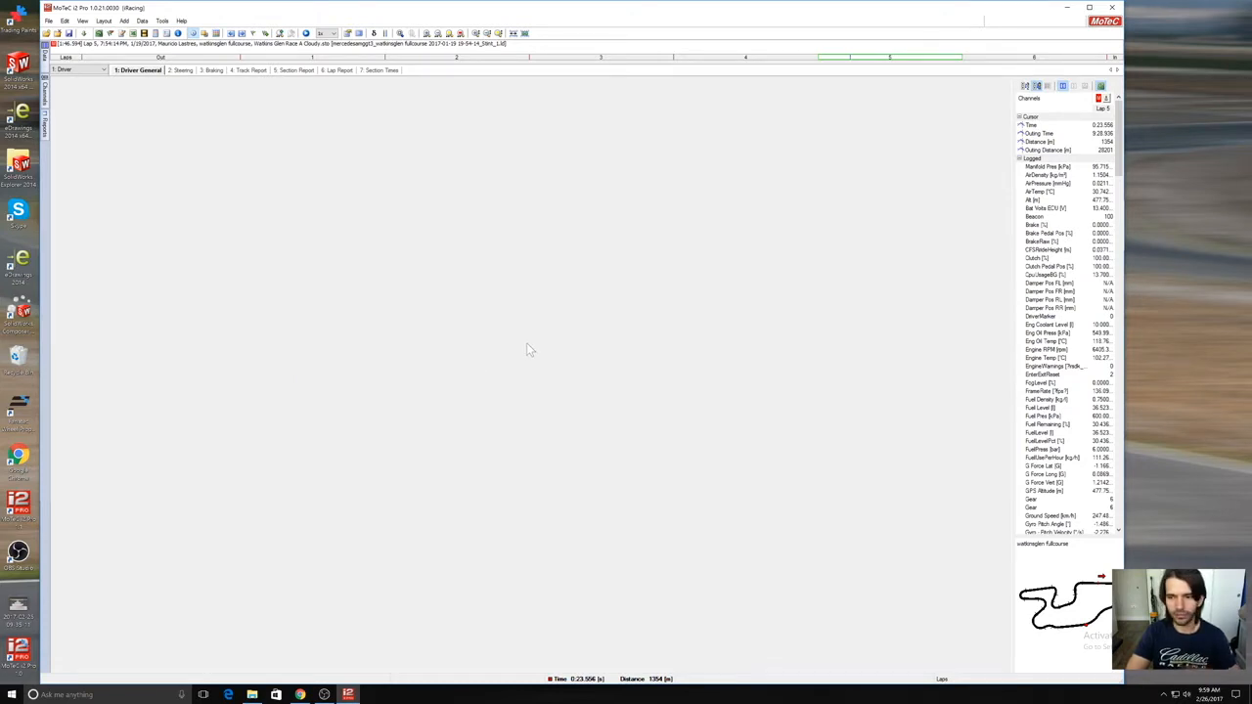
# Step: Add a Time/Distance Graph to the blank Driver General worksheet and create a first channel group containing Corr Speed
pyautogui.rightClick(217, 175)
pyautogui.moveTo(248, 183)
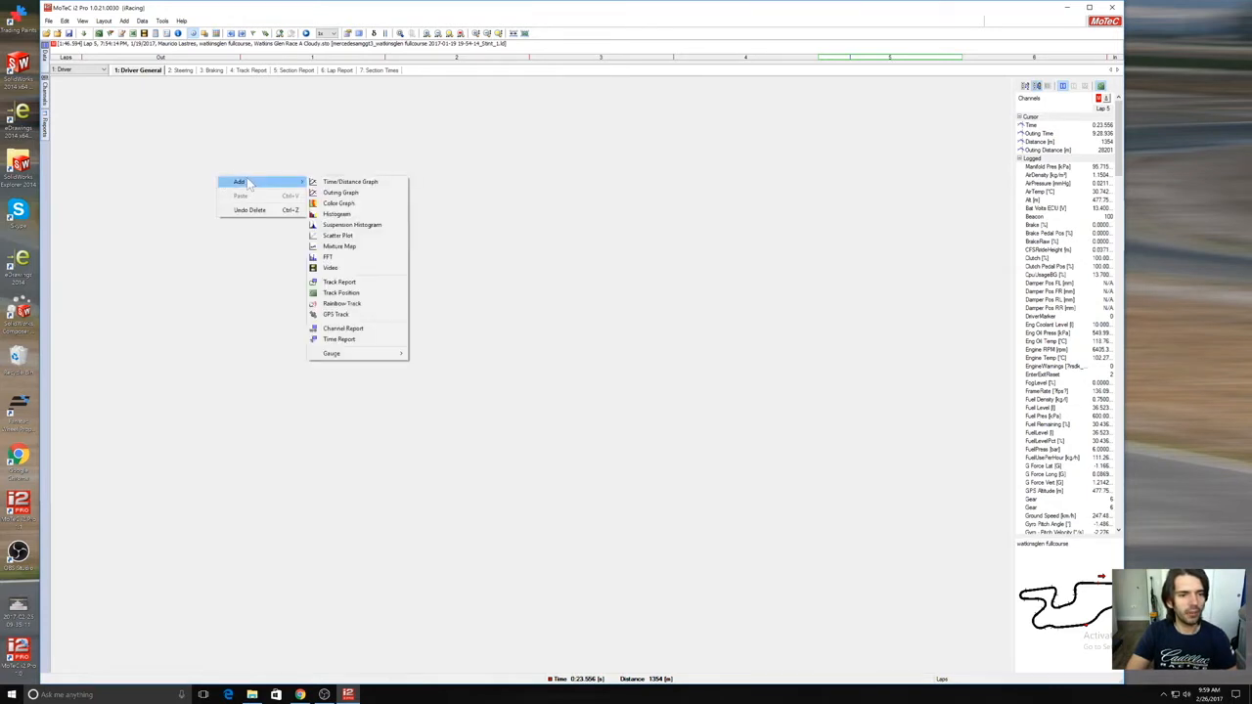
pyautogui.click(383, 183)
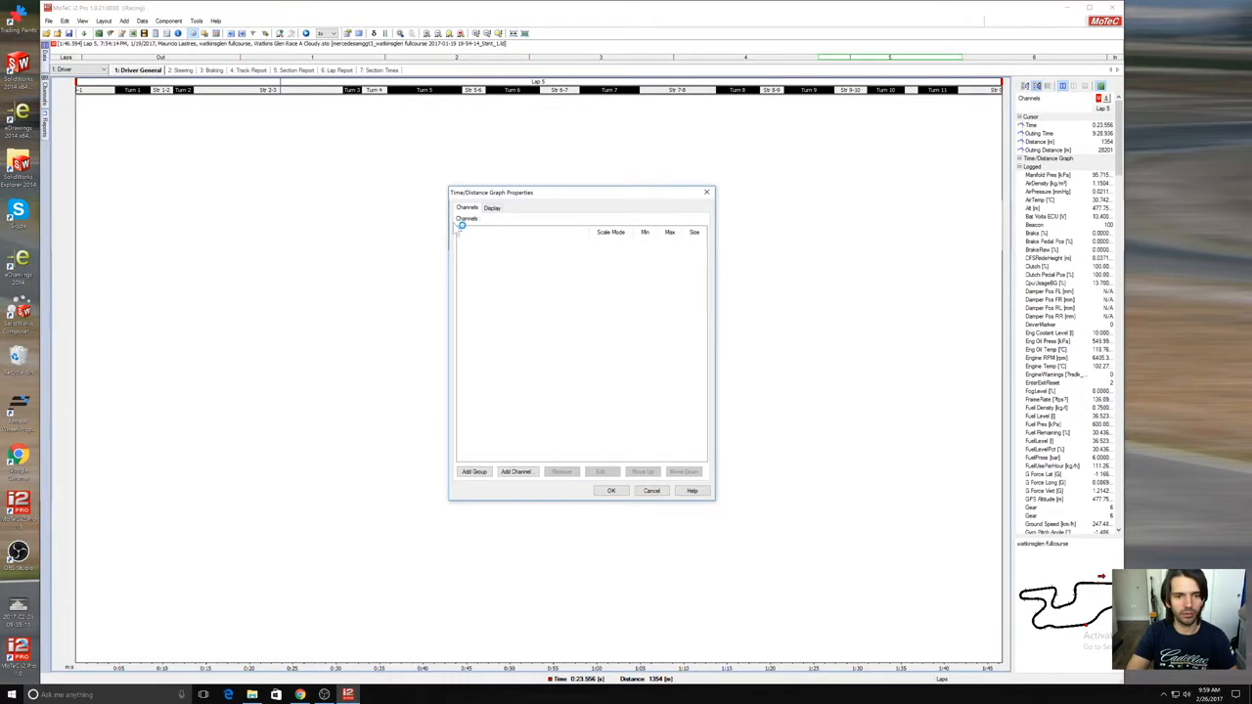
pyautogui.click(474, 472)
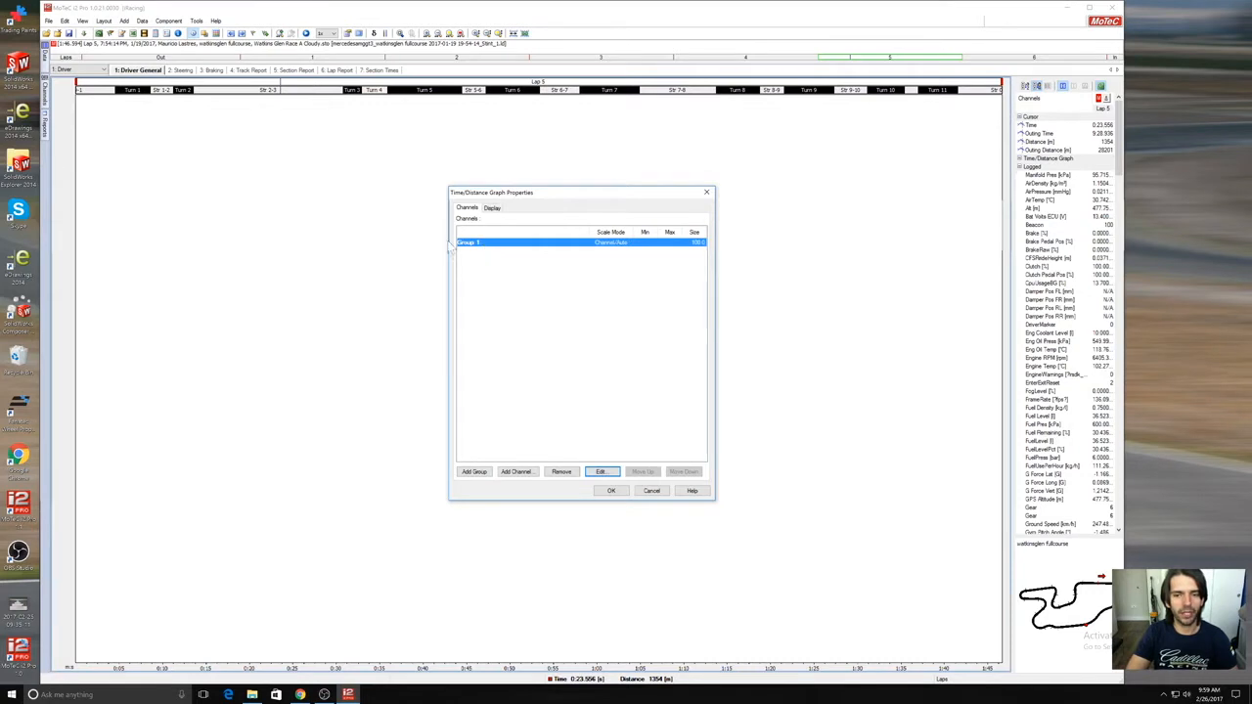
pyautogui.click(517, 472)
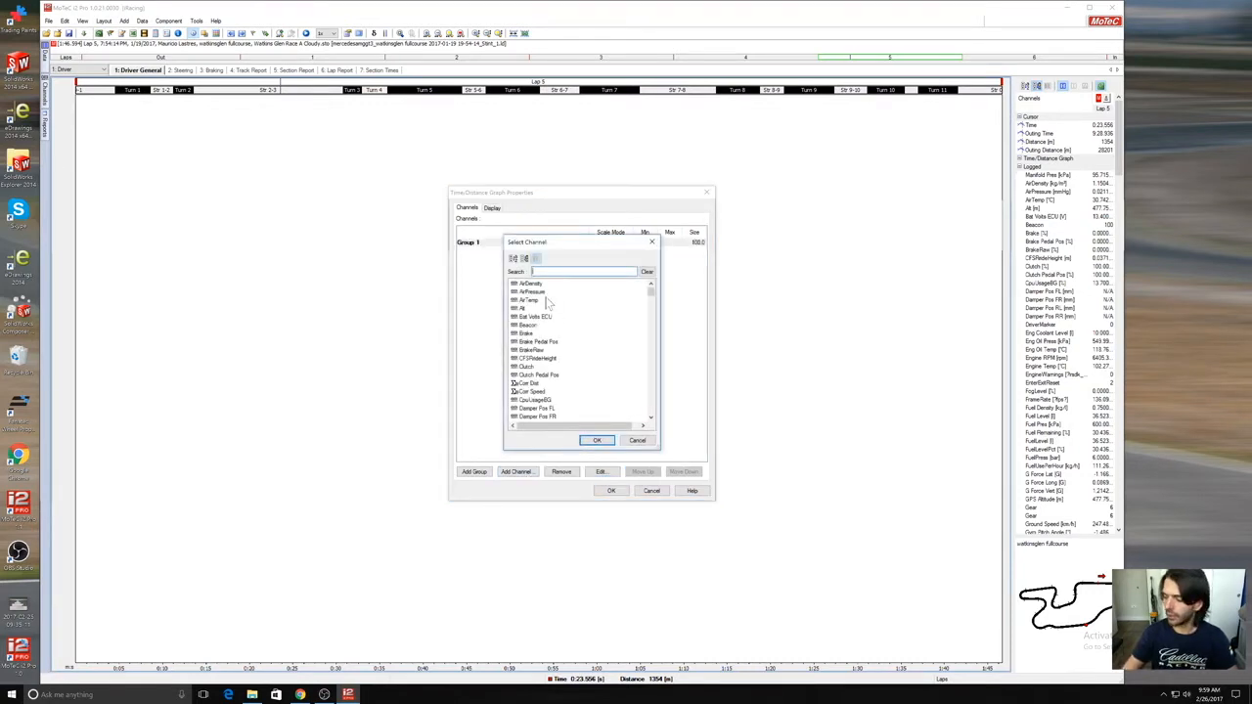
pyautogui.write('cor')
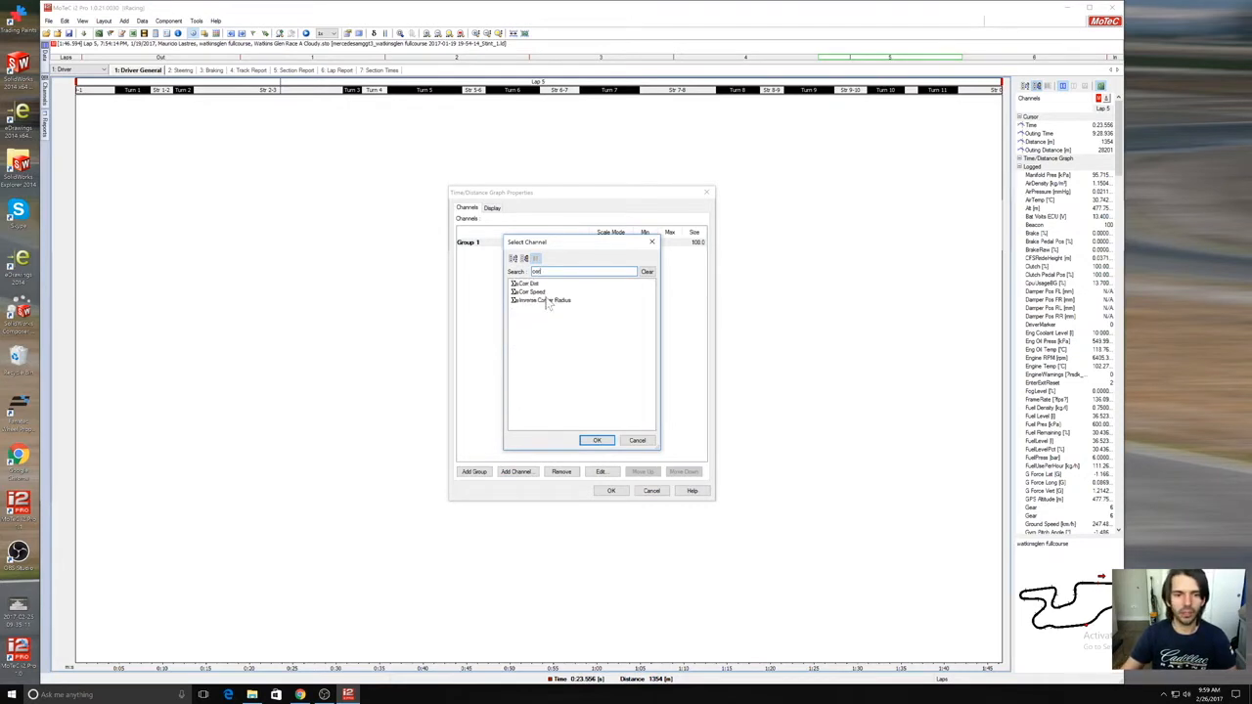
pyautogui.doubleClick(545, 292)
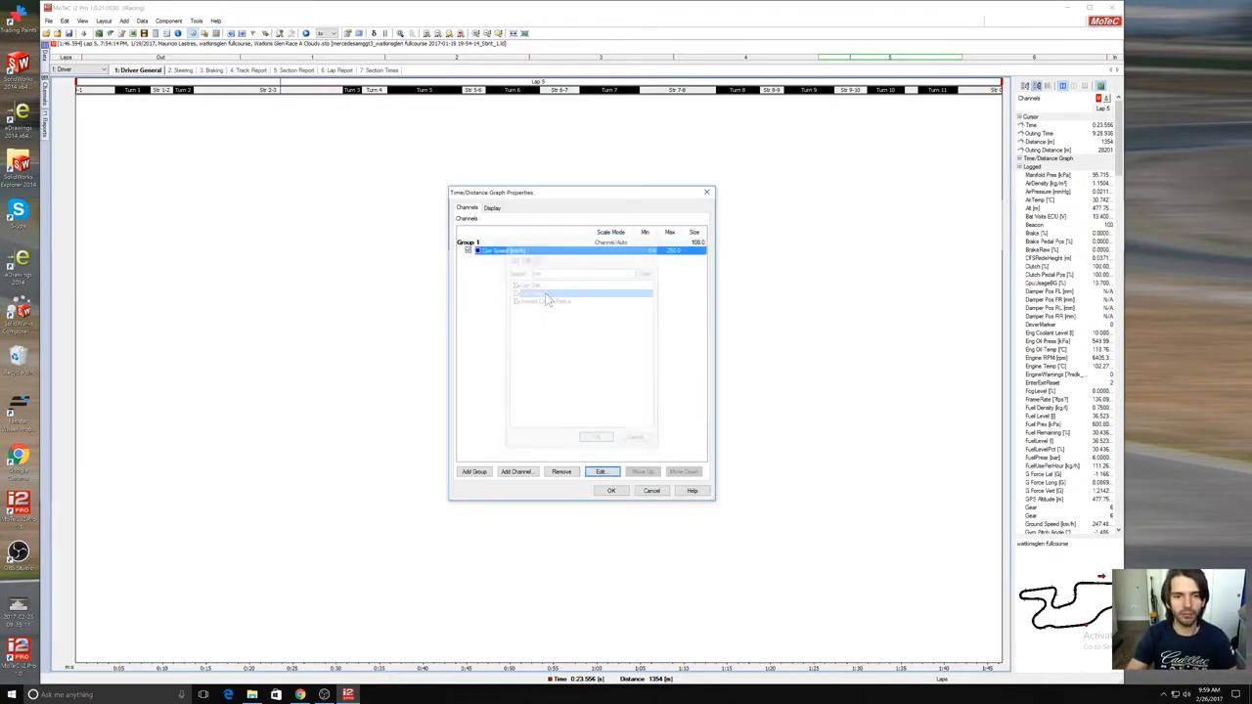
# Step: Add a second channel group containing Throttle Pos and apply the graph properties
pyautogui.click(475, 473)
pyautogui.click(516, 472)
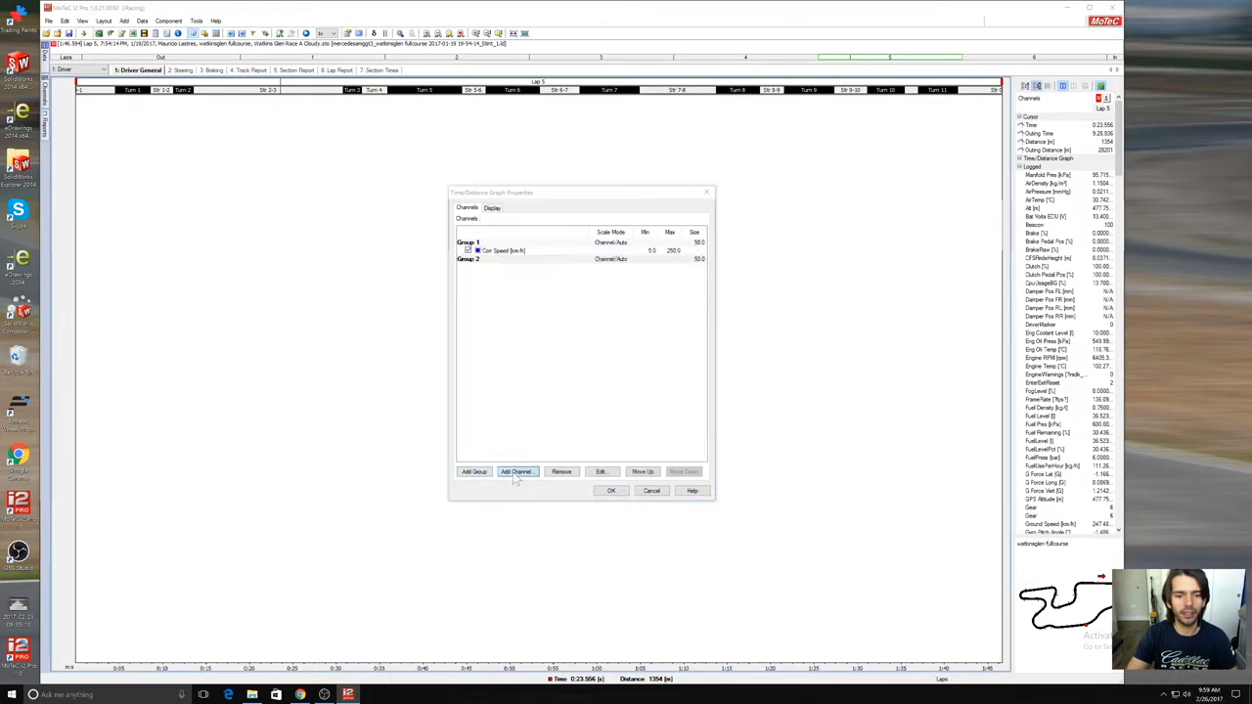
pyautogui.write('th')
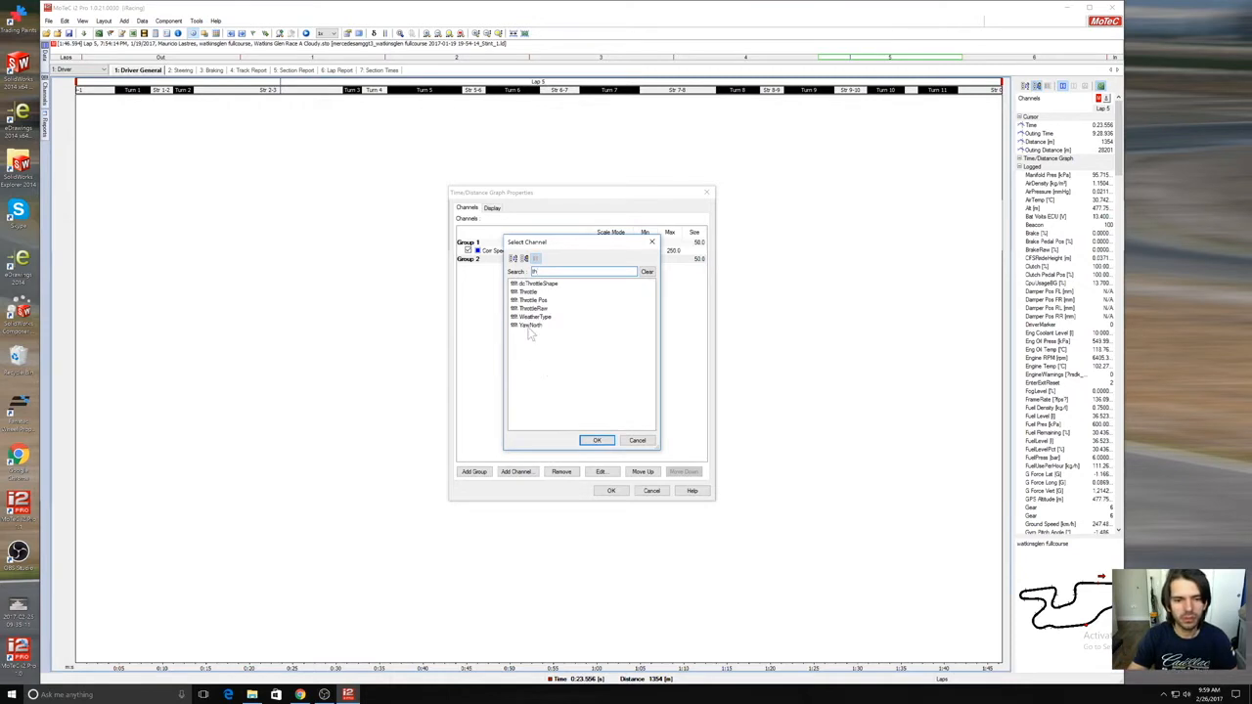
pyautogui.doubleClick(550, 301)
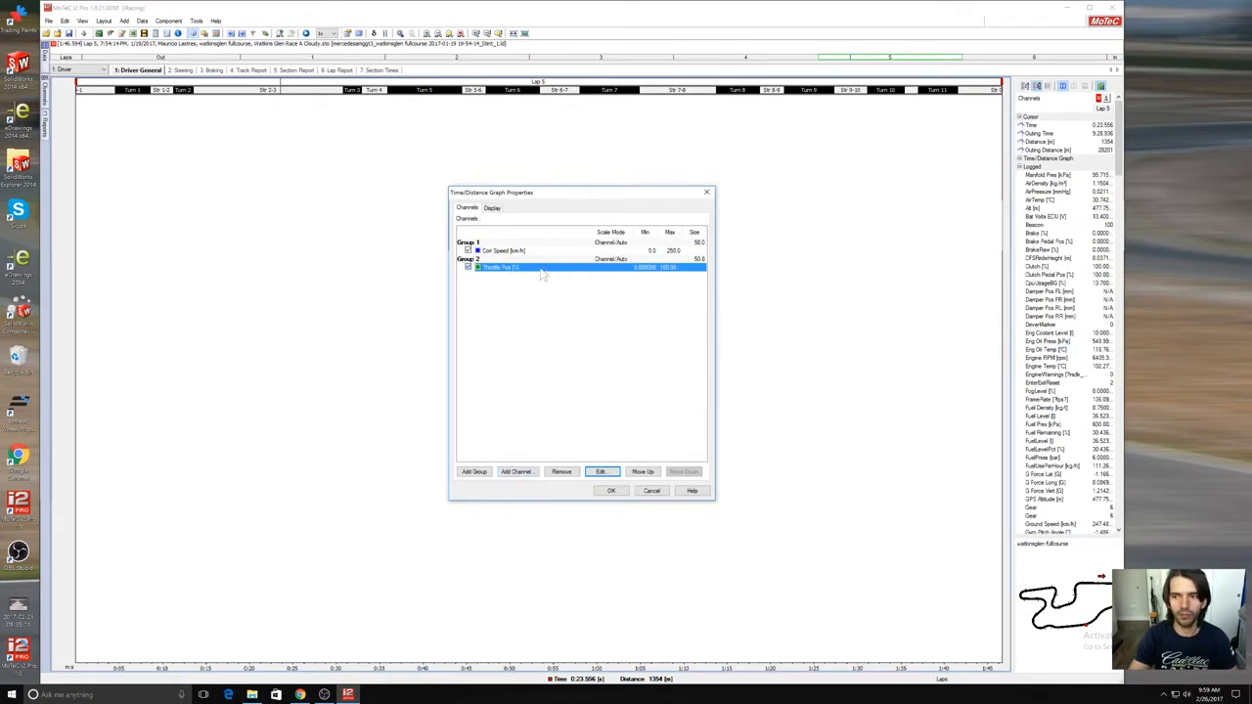
pyautogui.click(1120, 149)
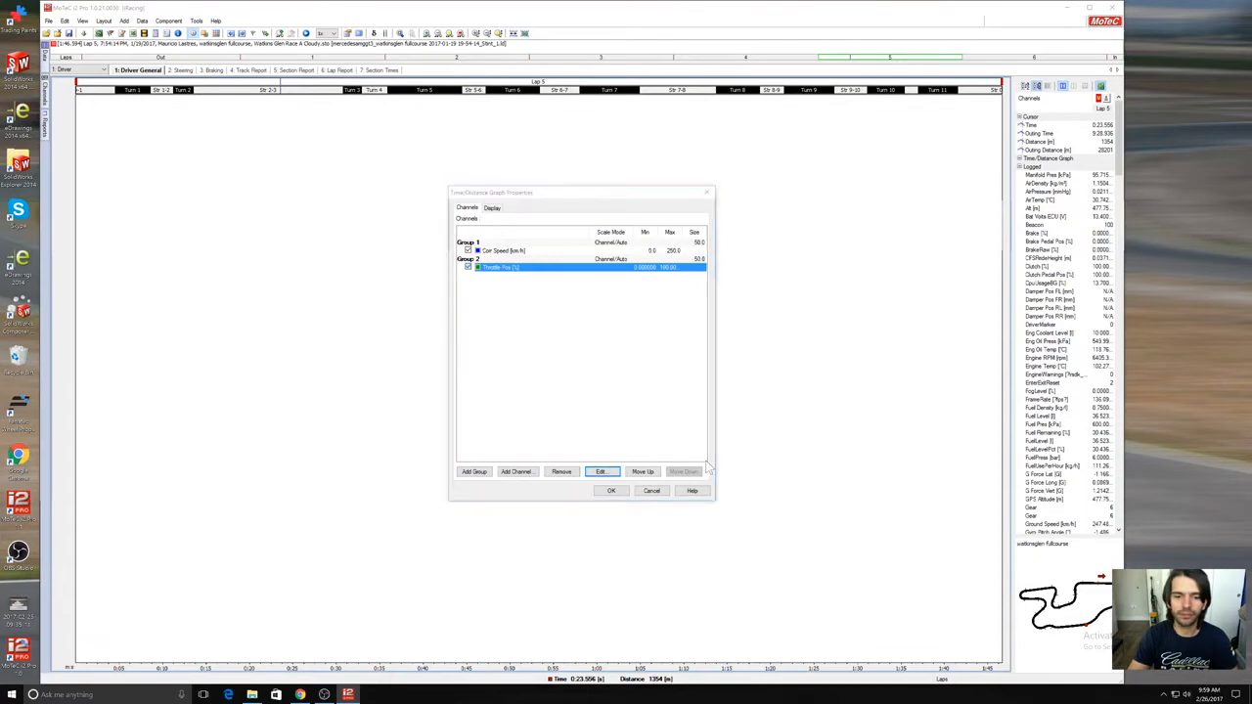
pyautogui.click(610, 490)
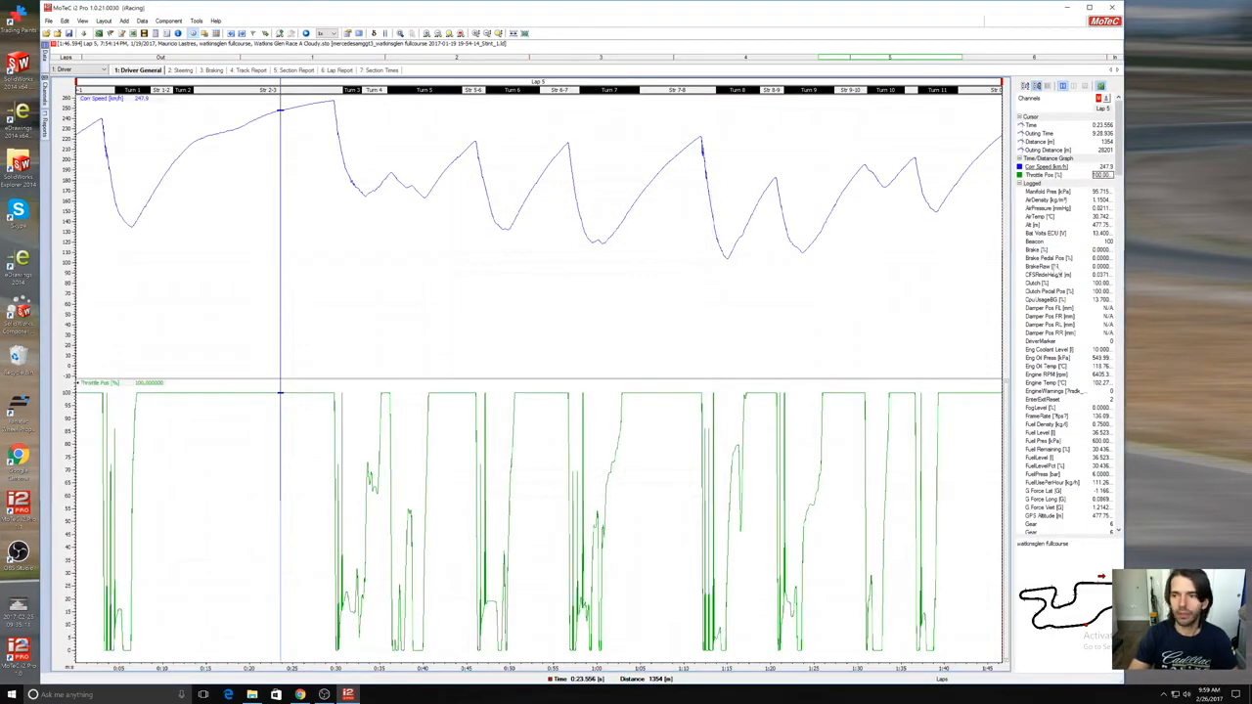
# Step: Look through the full channel list, then examine the speed and throttle traces by moving the data cursor from turn 1 to turn 7
pyautogui.moveTo(1120, 166); pyautogui.dragTo(1131, 519)
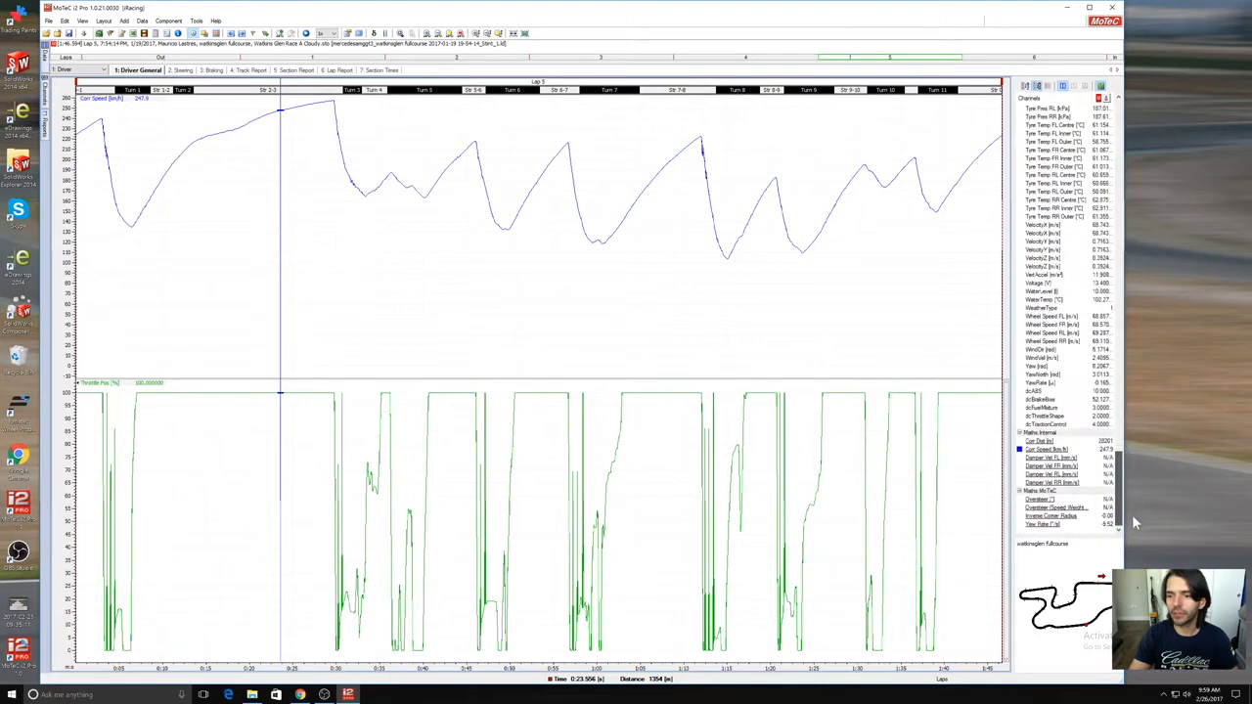
pyautogui.moveTo(1131, 514); pyautogui.dragTo(1143, 153)
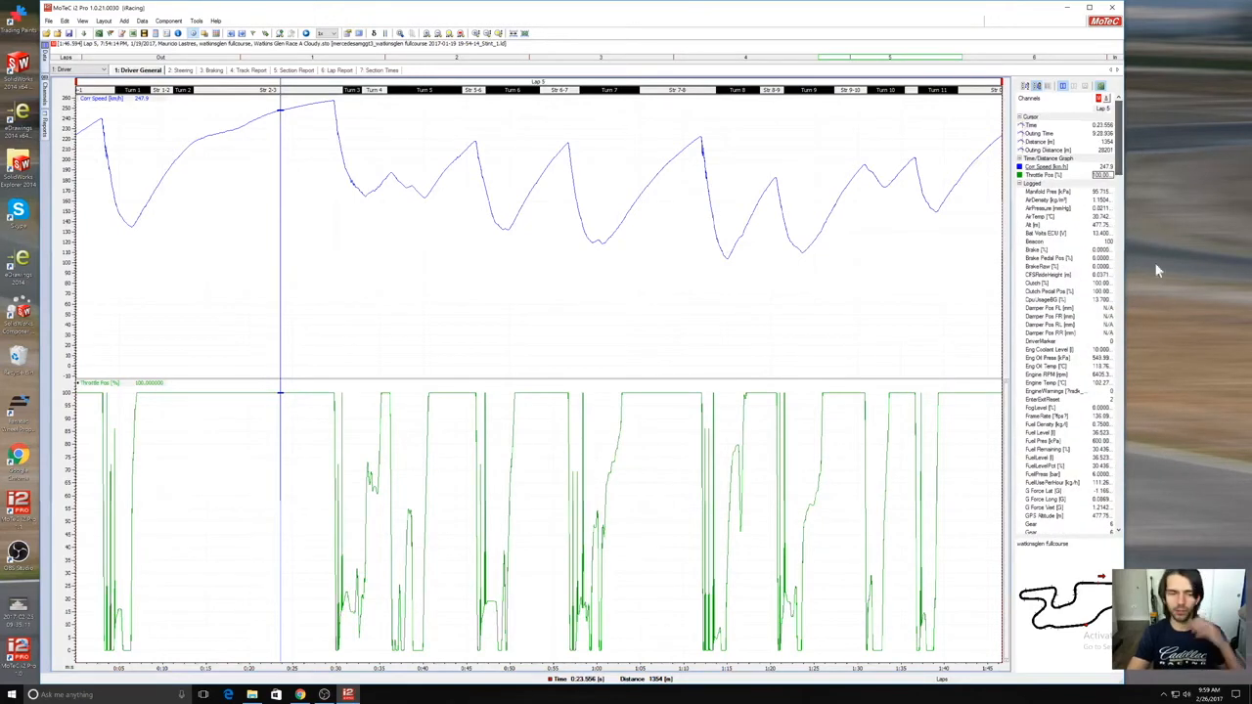
pyautogui.rightClick(320, 174)
pyautogui.click(229, 245)
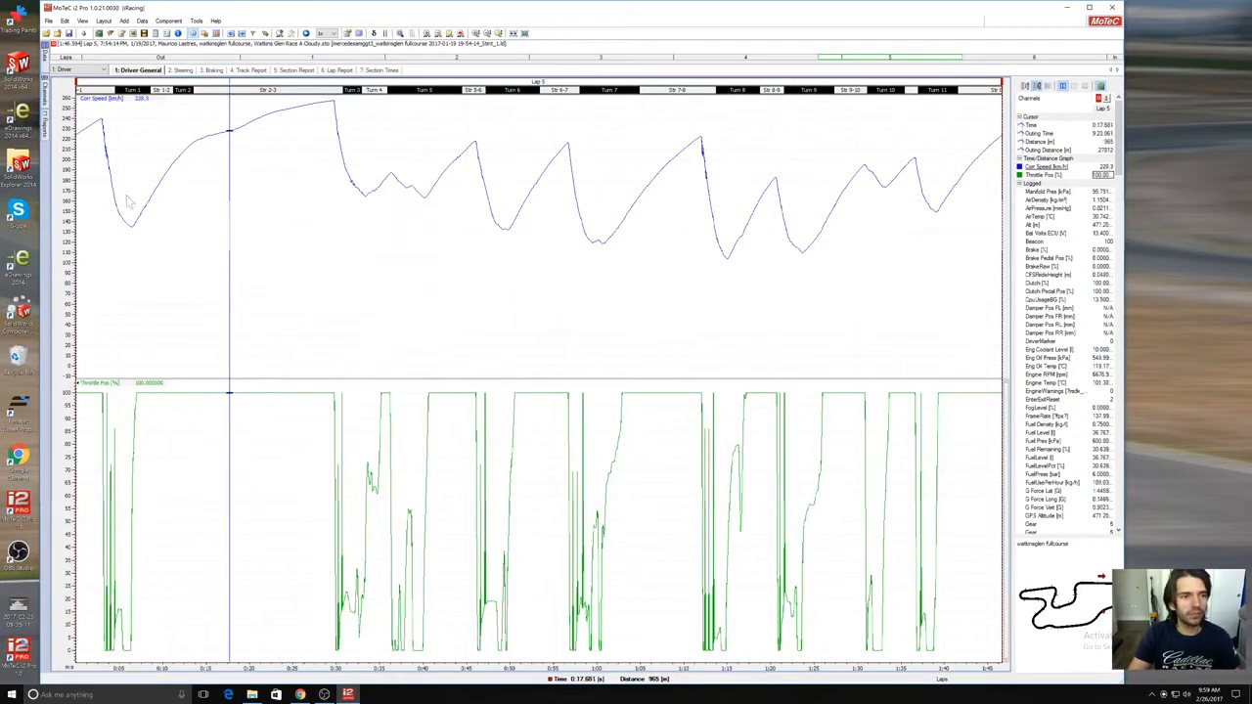
pyautogui.moveTo(132, 239)
pyautogui.mouseDown()
pyautogui.moveTo(89, 237)
pyautogui.moveTo(125, 229)
pyautogui.mouseUp()
pyautogui.moveTo(121, 174); pyautogui.dragTo(473, 243)
pyautogui.moveTo(103, 469); pyautogui.dragTo(624, 469)
# Step: Reopen the Time/Distance Graph properties and add the Brake Pedal Pos channel to Group 2 alongside Throttle Pos
pyautogui.rightClick(446, 312)
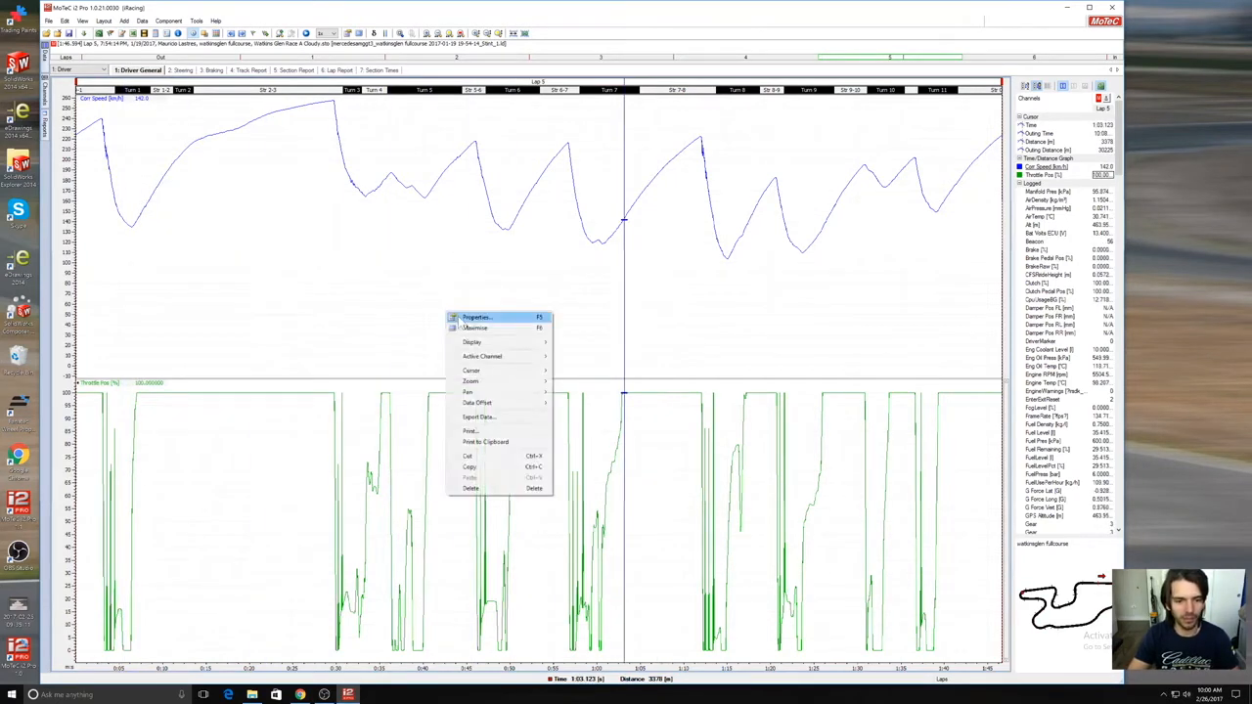
pyautogui.click(342, 320)
pyautogui.rightClick(342, 320)
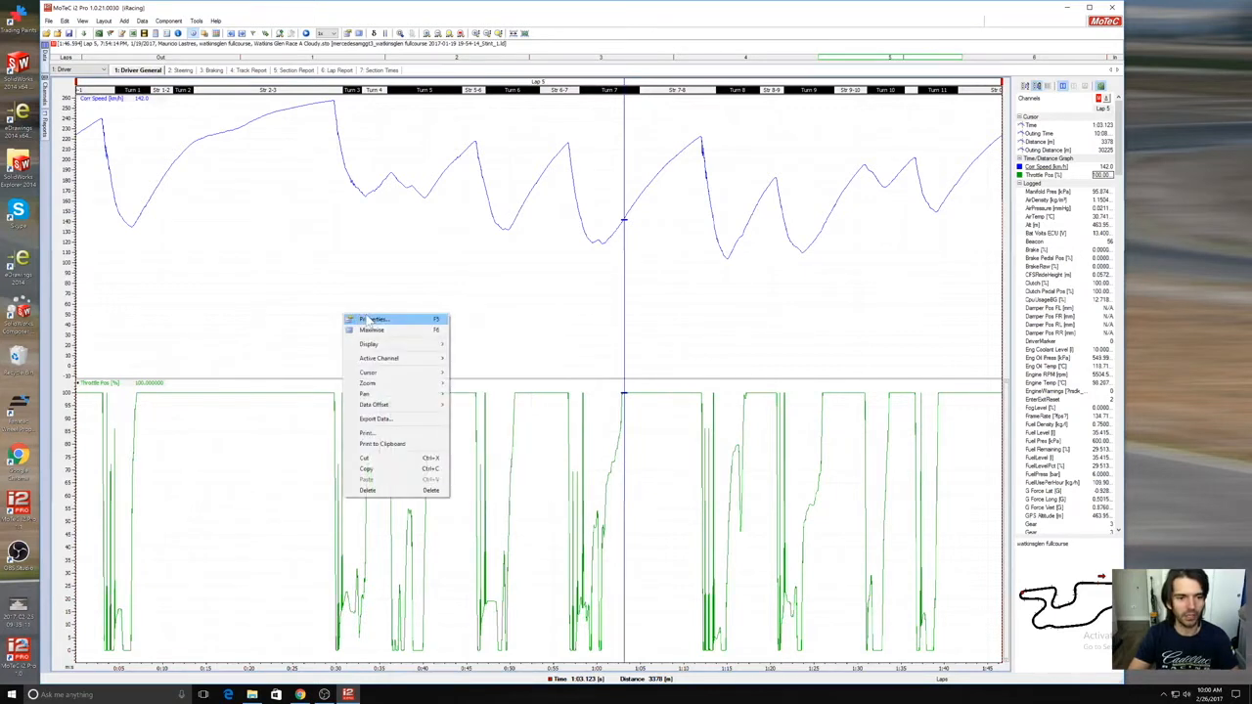
pyautogui.click(372, 320)
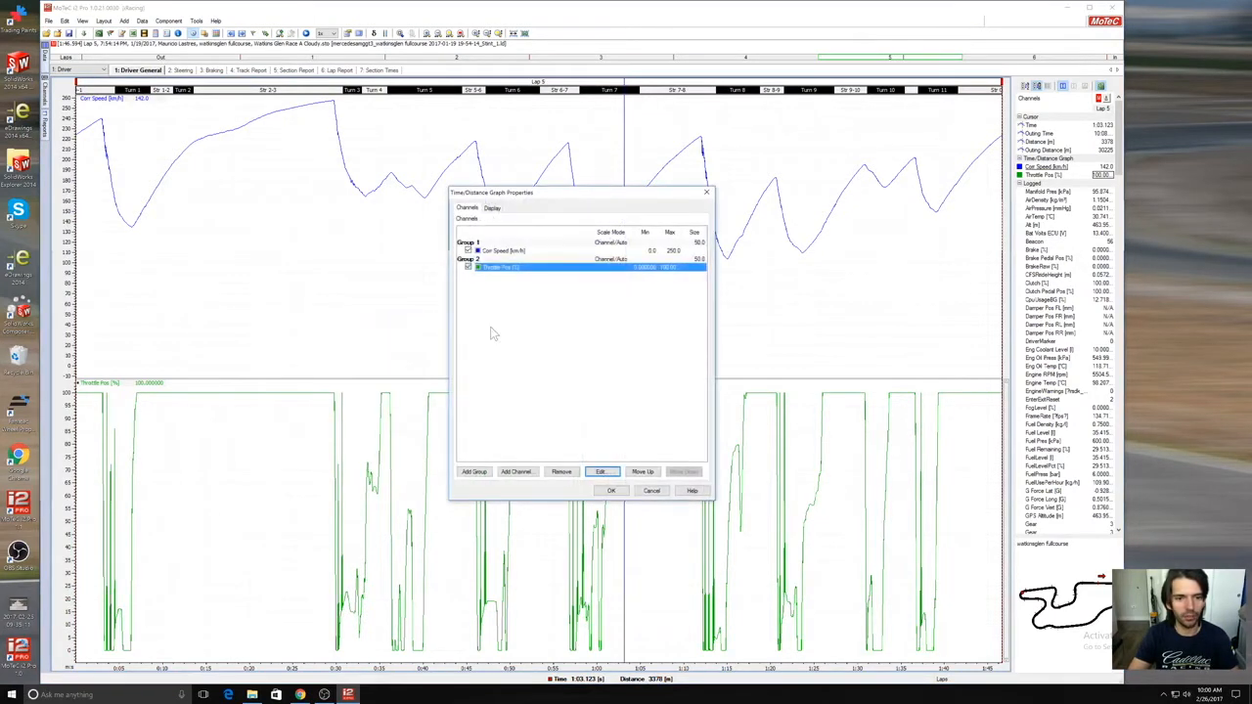
pyautogui.click(516, 472)
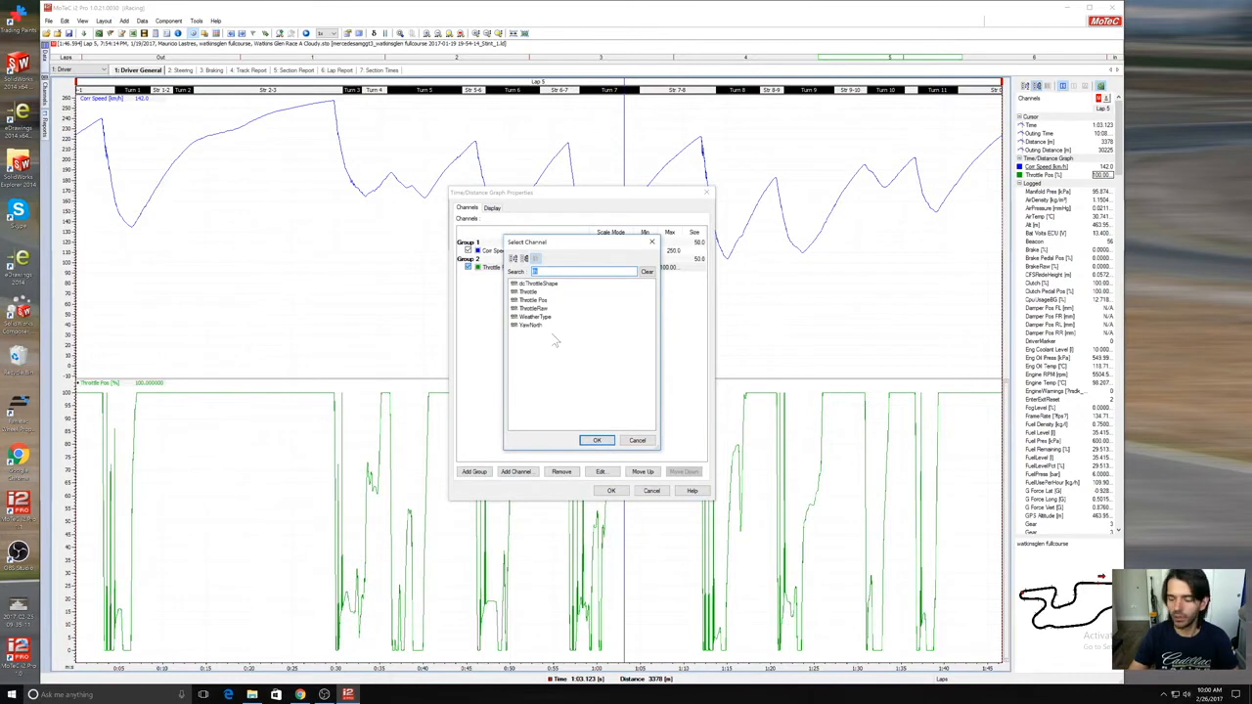
pyautogui.press('BackSpace')
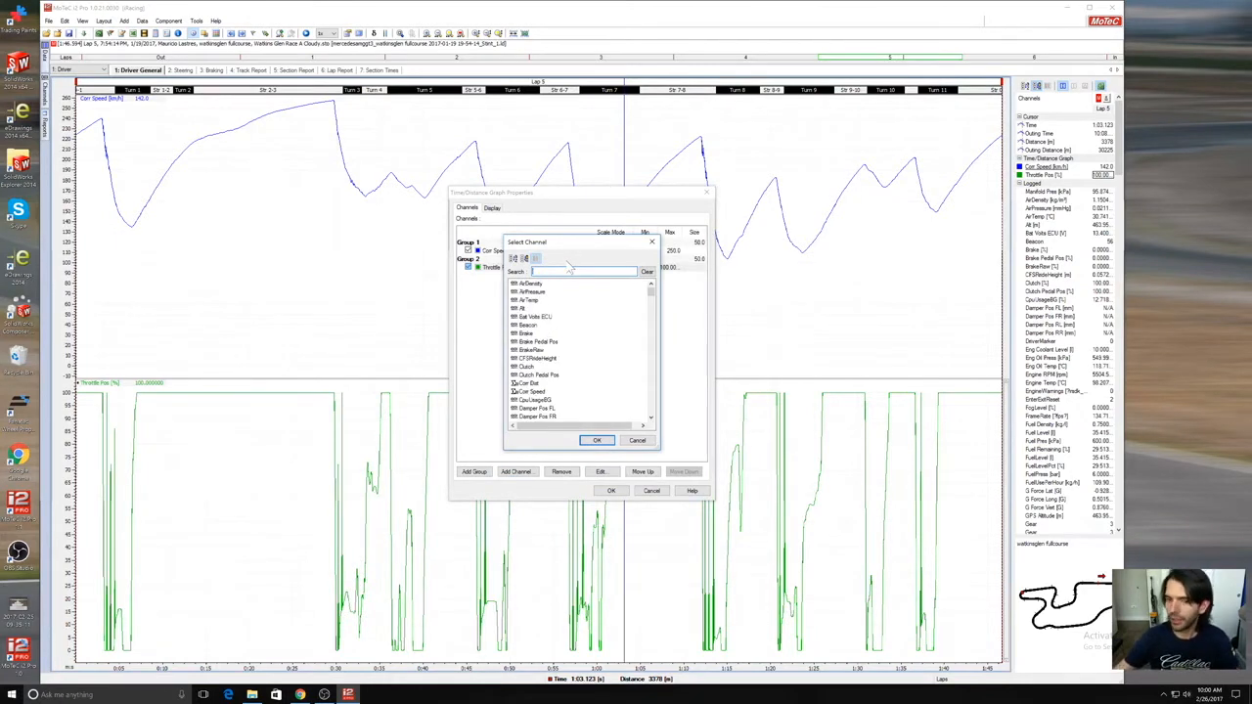
pyautogui.moveTo(651, 290)
pyautogui.mouseDown()
pyautogui.moveTo(651, 414)
pyautogui.moveTo(650, 290)
pyautogui.mouseUp()
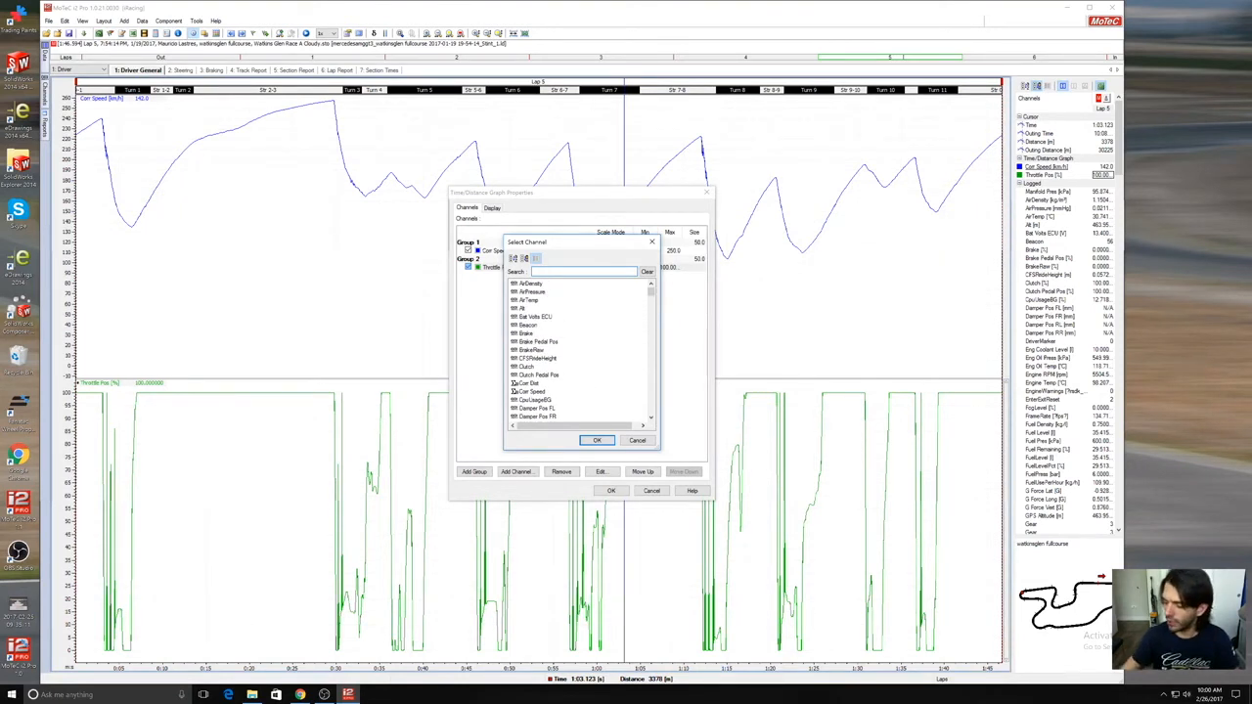
pyautogui.write('br')
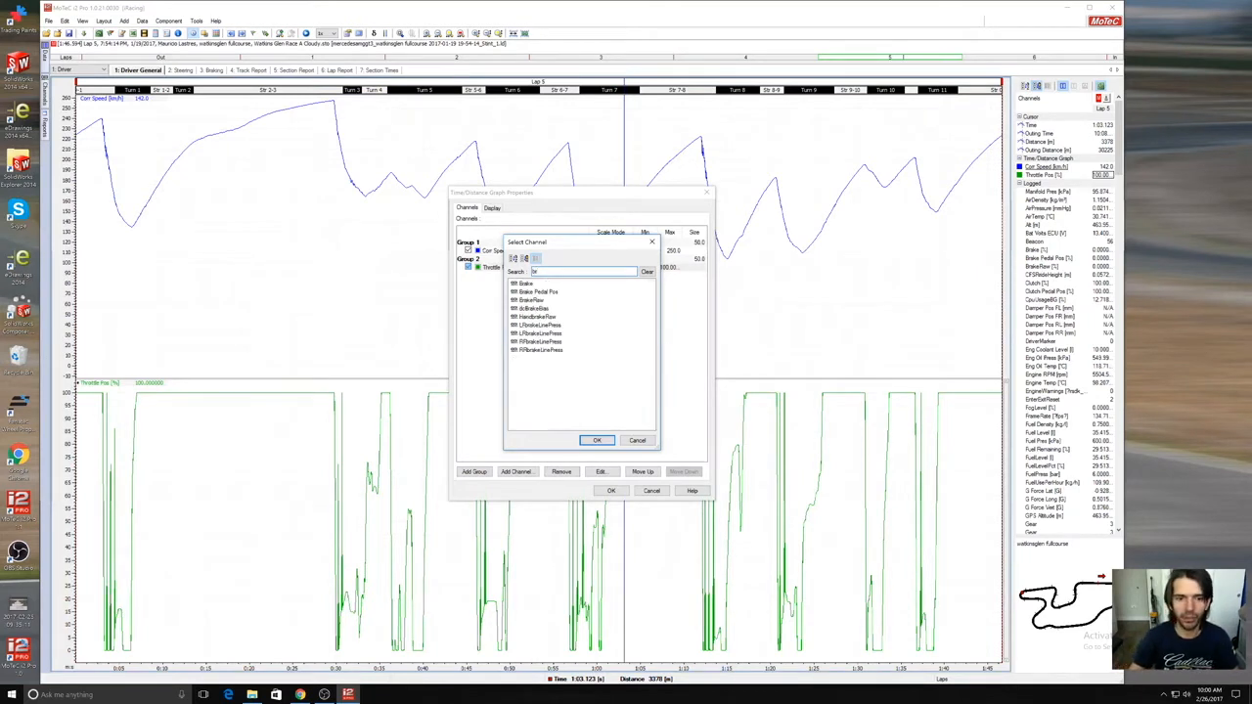
pyautogui.click(545, 293)
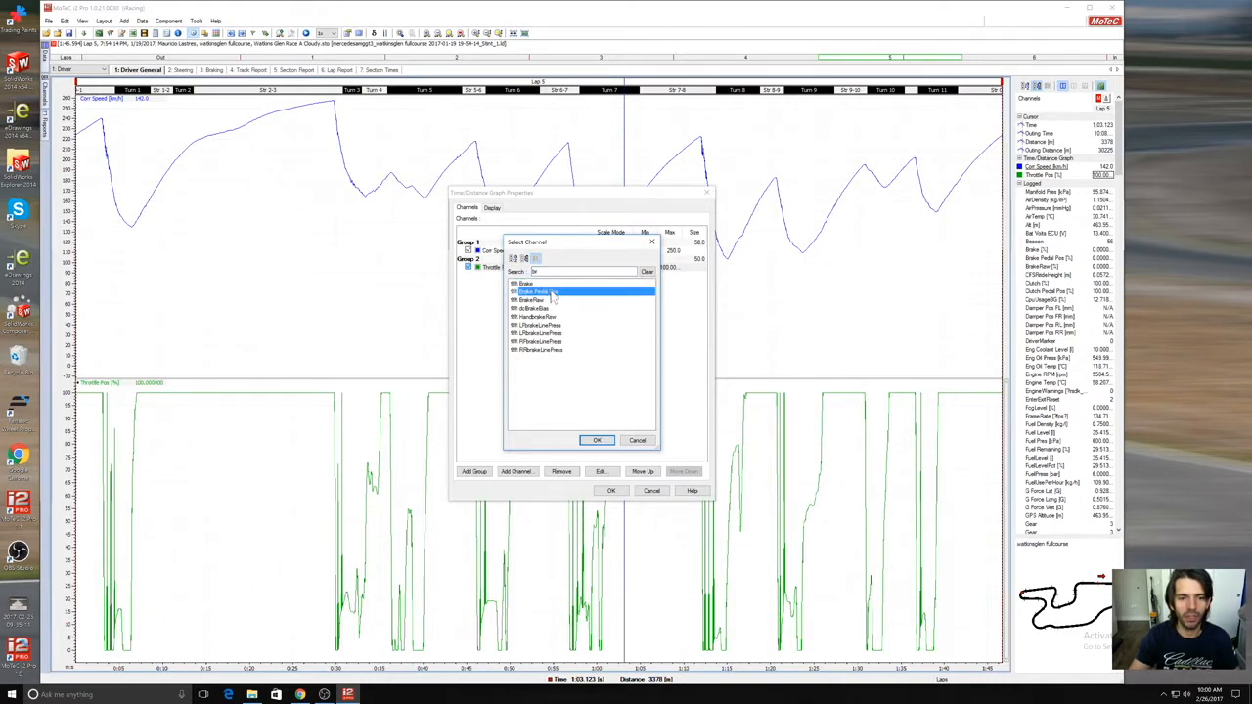
pyautogui.doubleClick(551, 293)
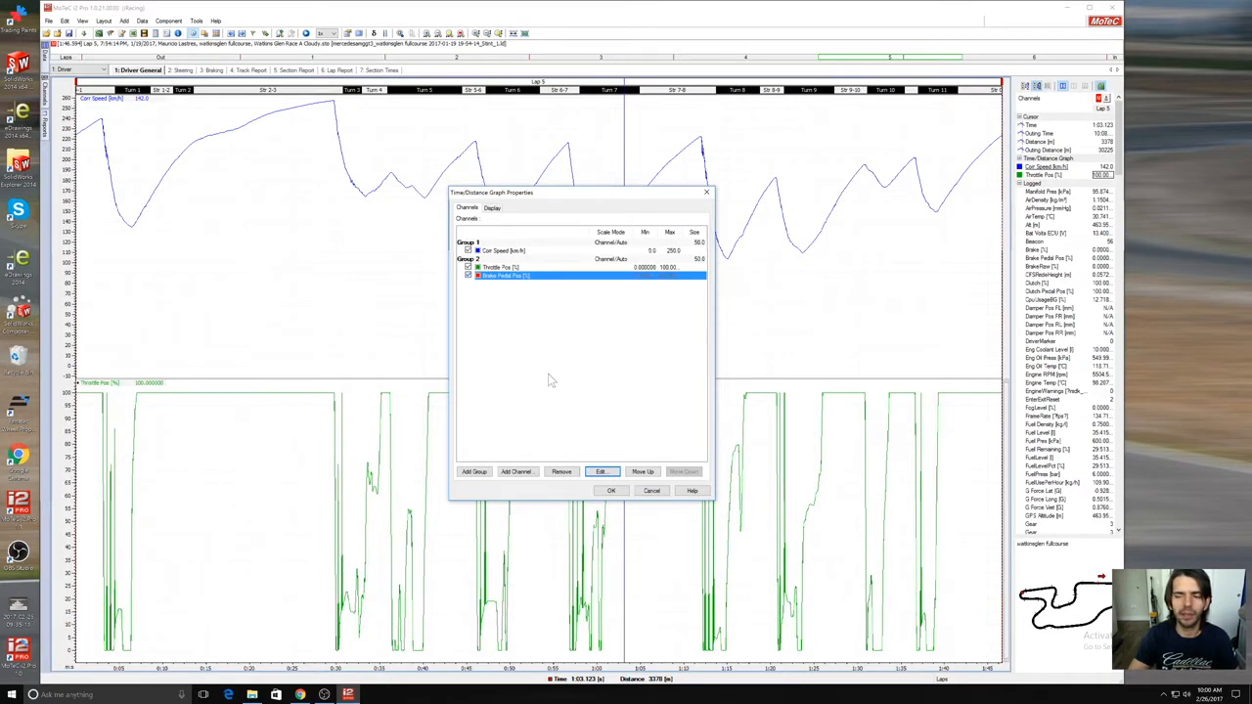
# Step: Add a third channel group to the graph containing the Steering Wheel Angle channel
pyautogui.click(483, 471)
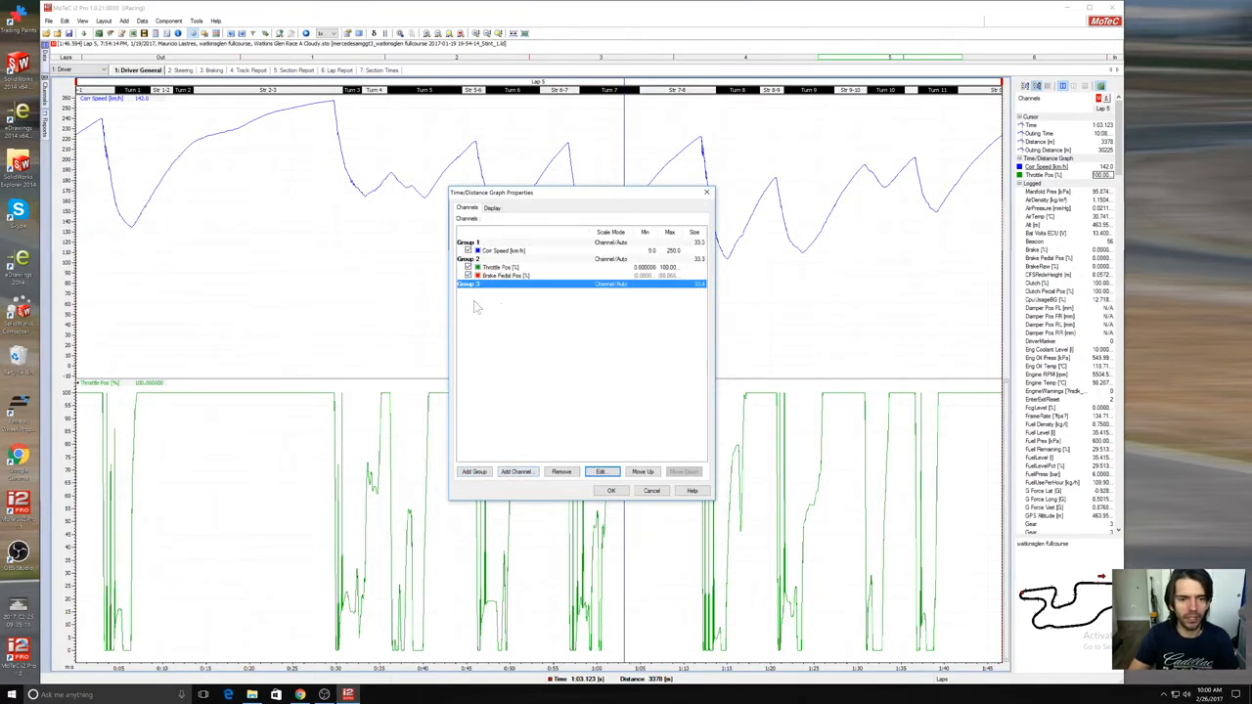
pyautogui.click(508, 472)
pyautogui.write('st')
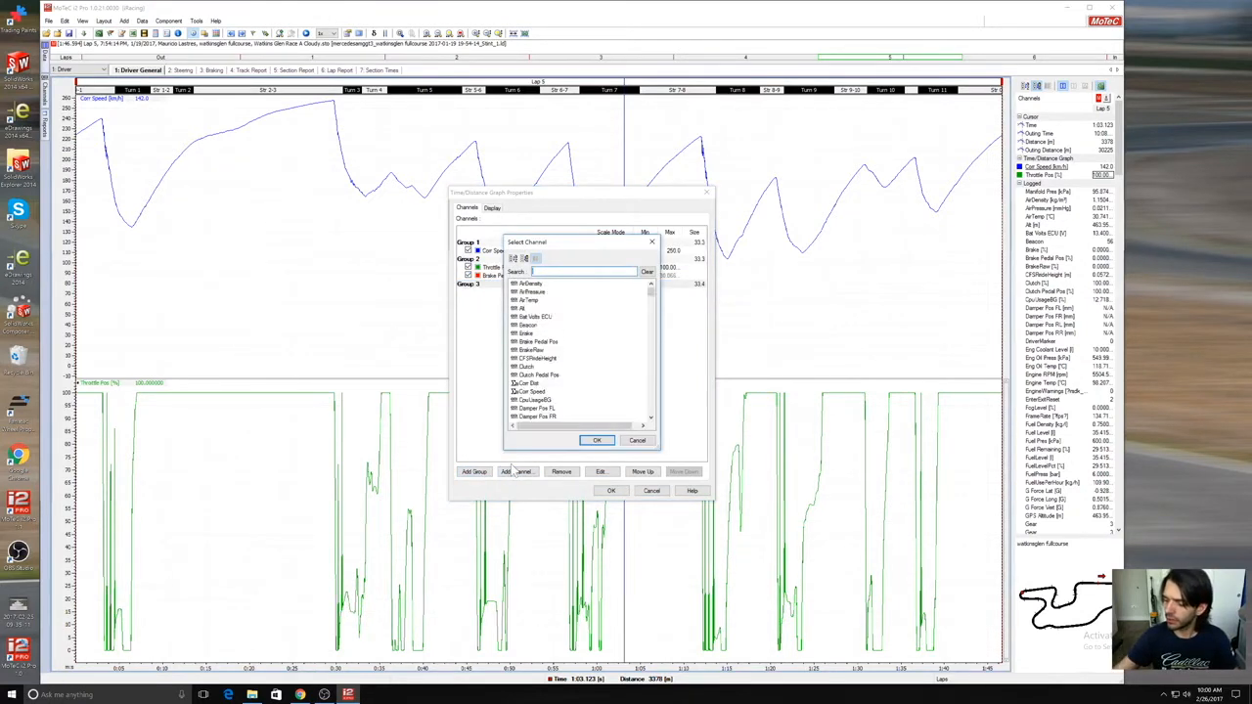
pyautogui.write('e')
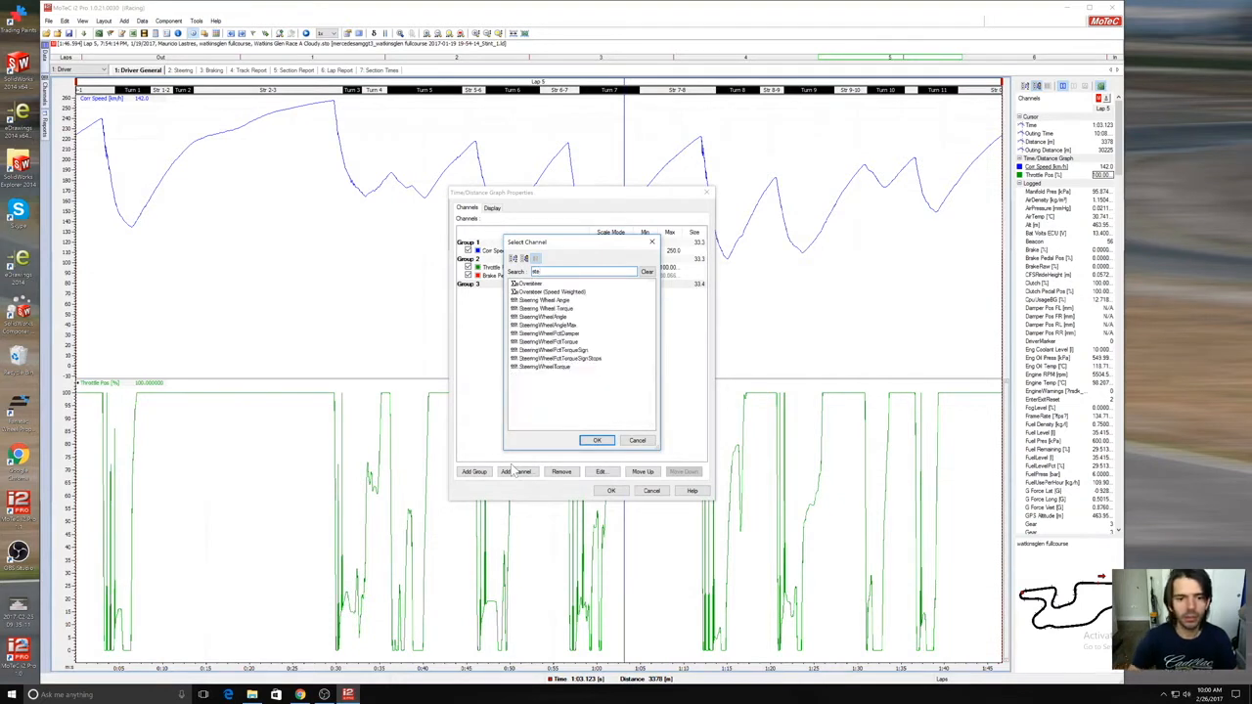
pyautogui.doubleClick(545, 301)
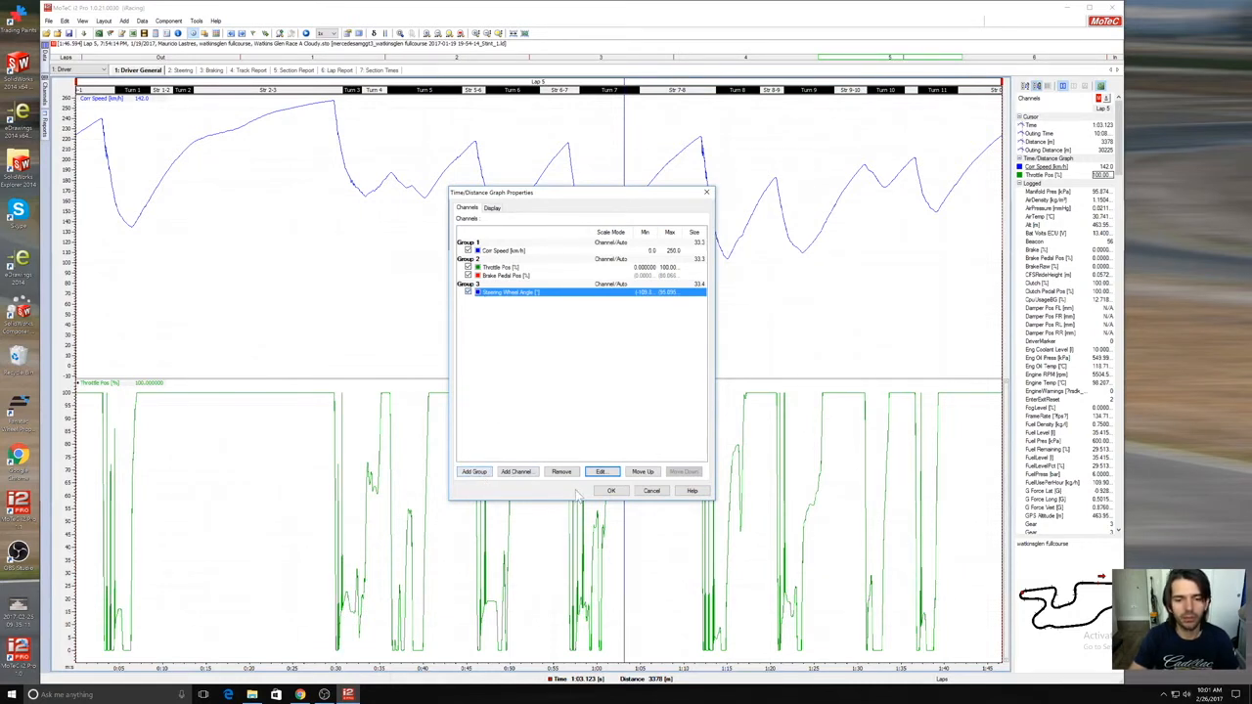
# Step: Add a fourth channel group to the graph containing the G Force Lat channel
pyautogui.click(474, 471)
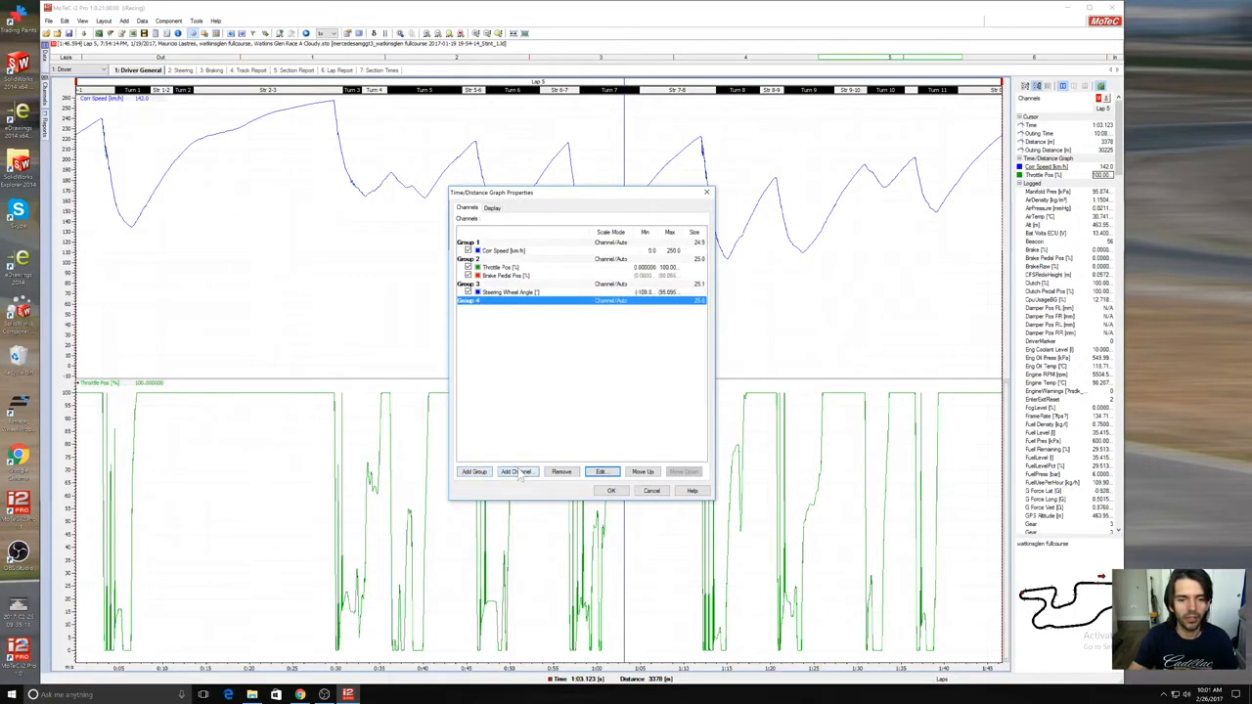
pyautogui.click(519, 471)
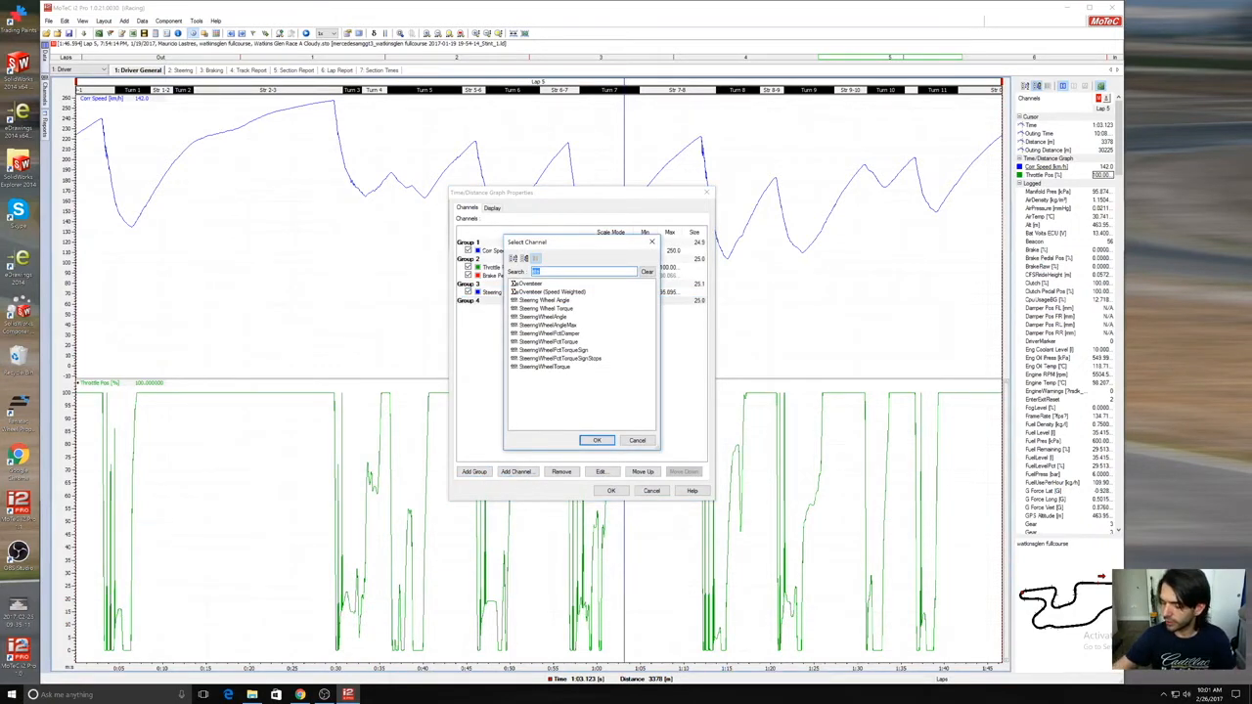
pyautogui.write('late')
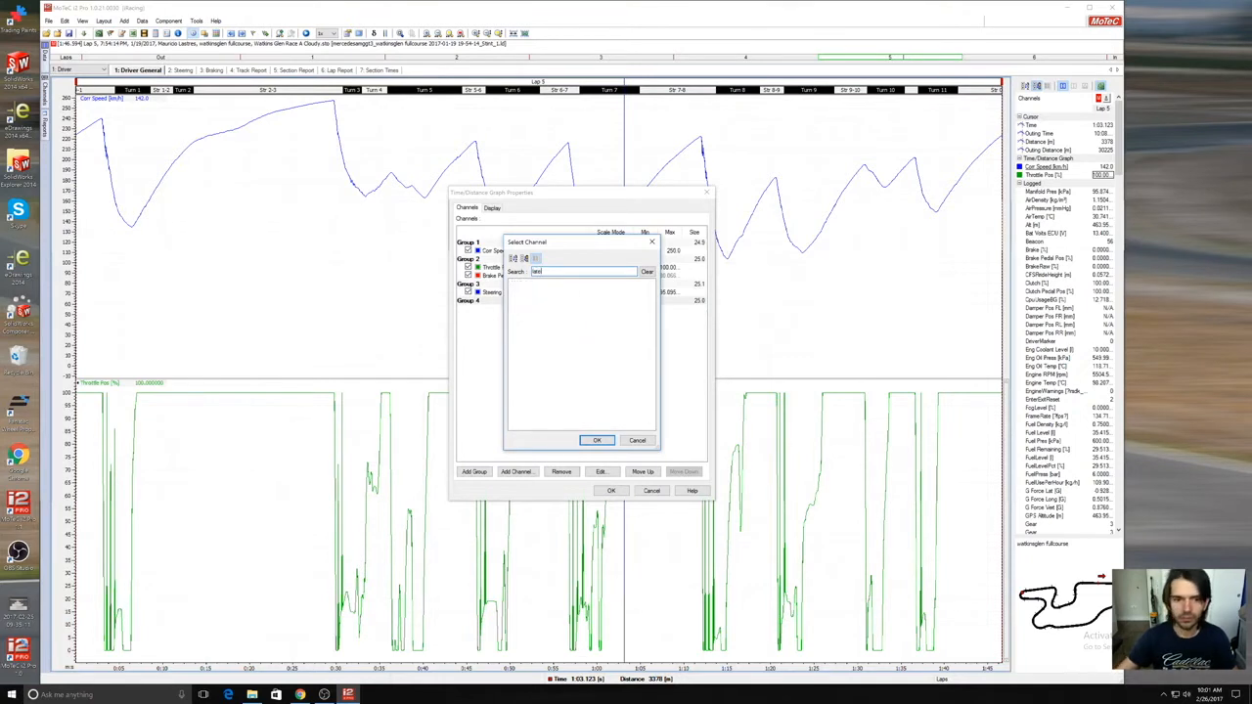
pyautogui.press('BackSpace')
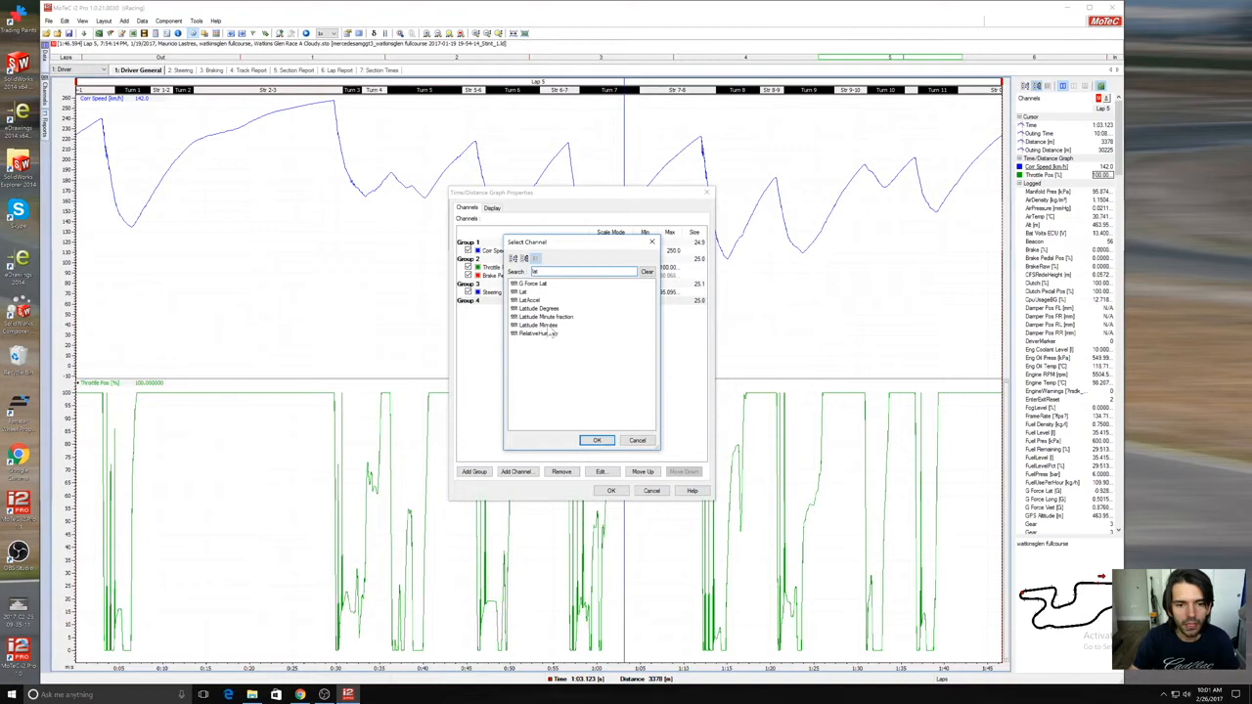
pyautogui.doubleClick(545, 284)
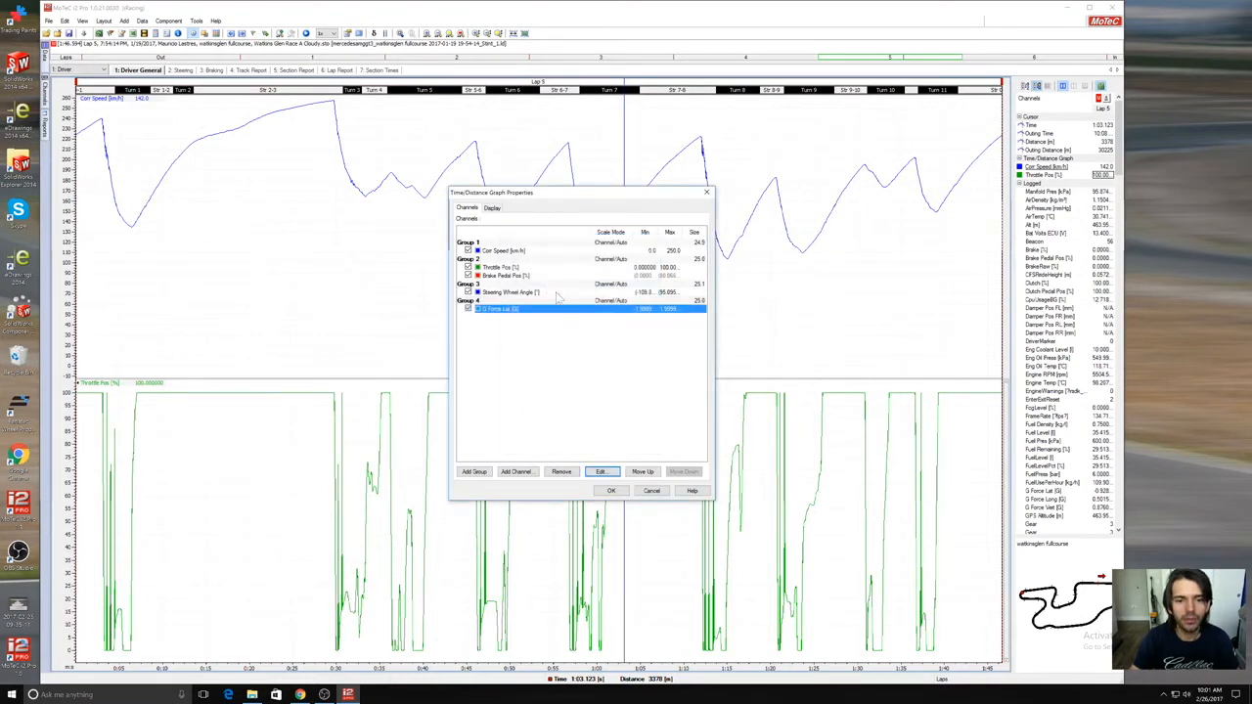
# Step: Add the G Force Long channel to Group 4 alongside G Force Lat and apply the graph properties
pyautogui.click(516, 473)
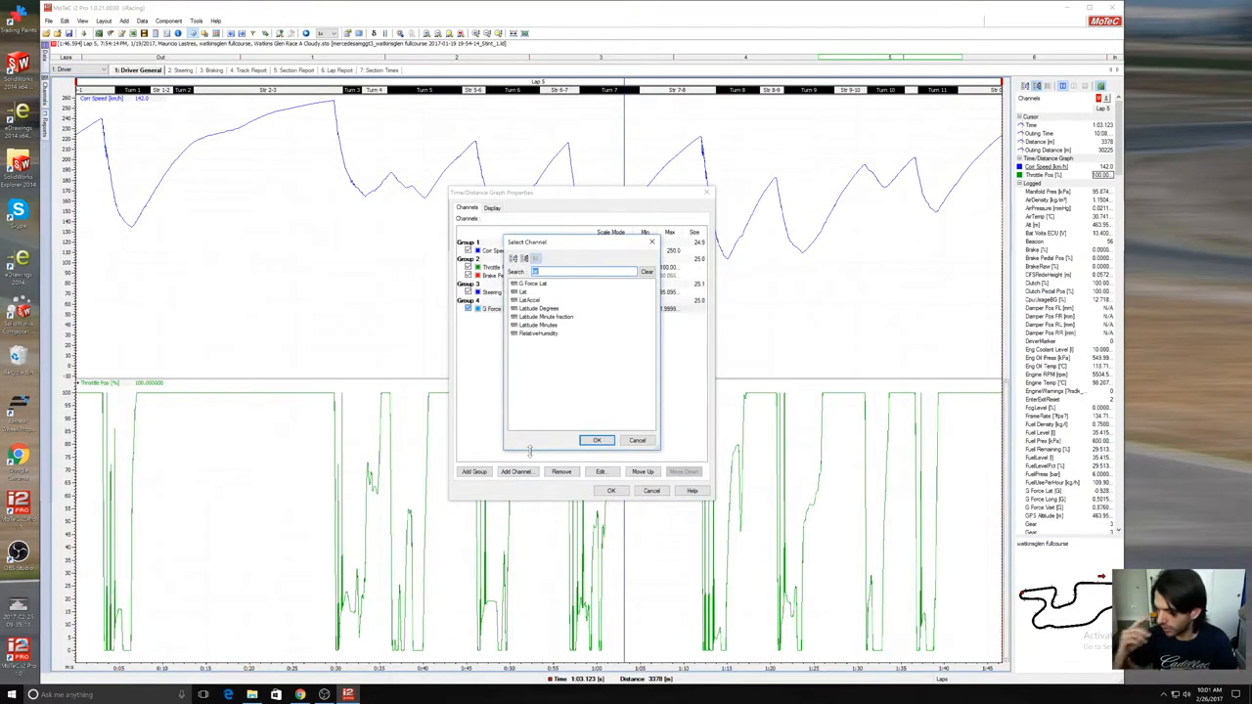
pyautogui.write('g')
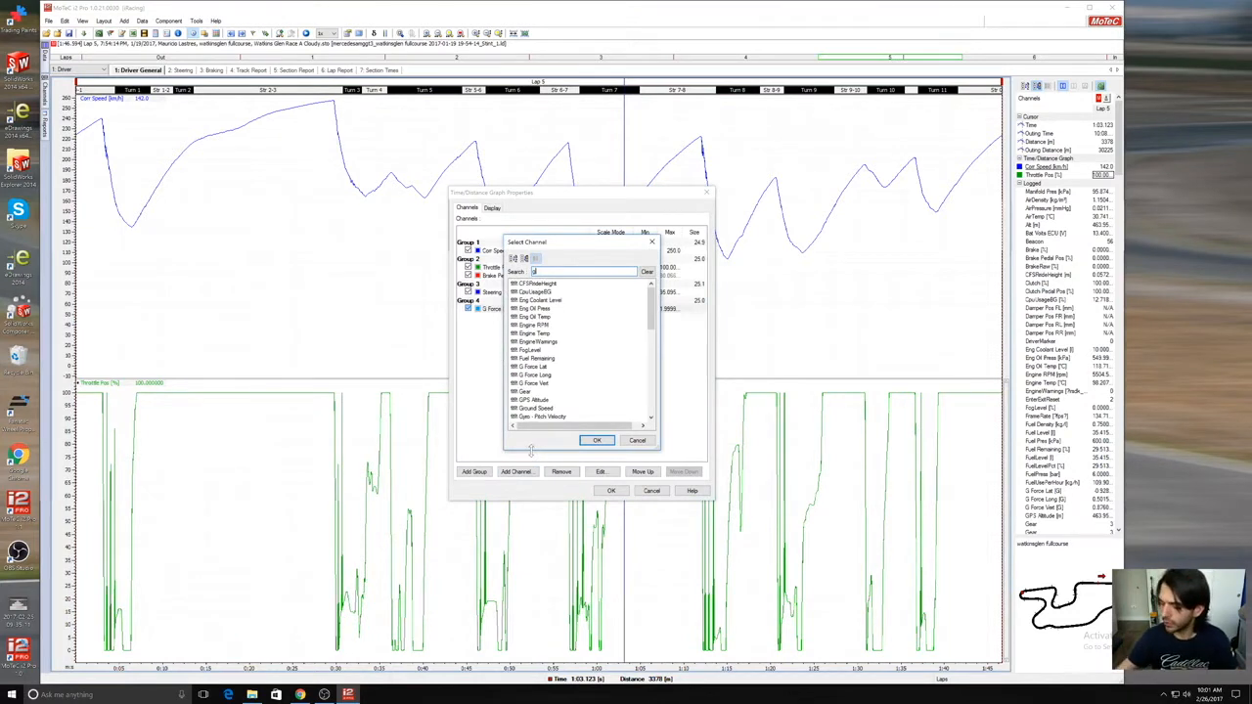
pyautogui.write(' l')
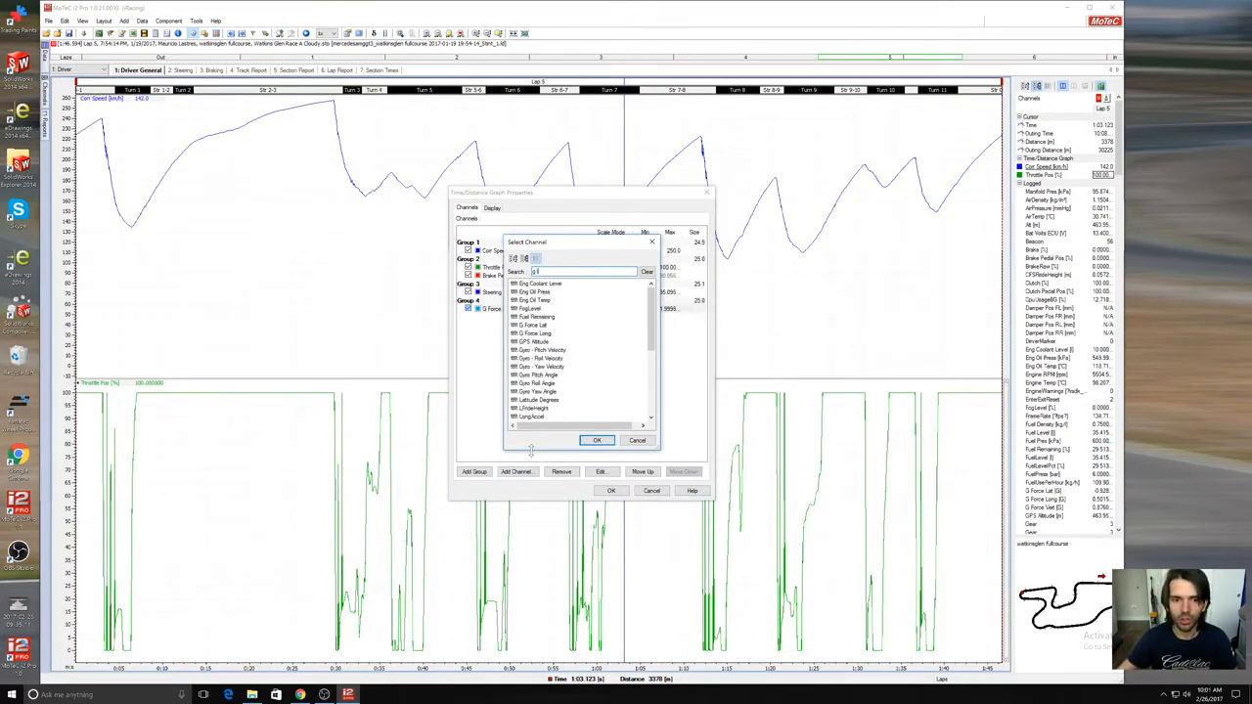
pyautogui.write('on')
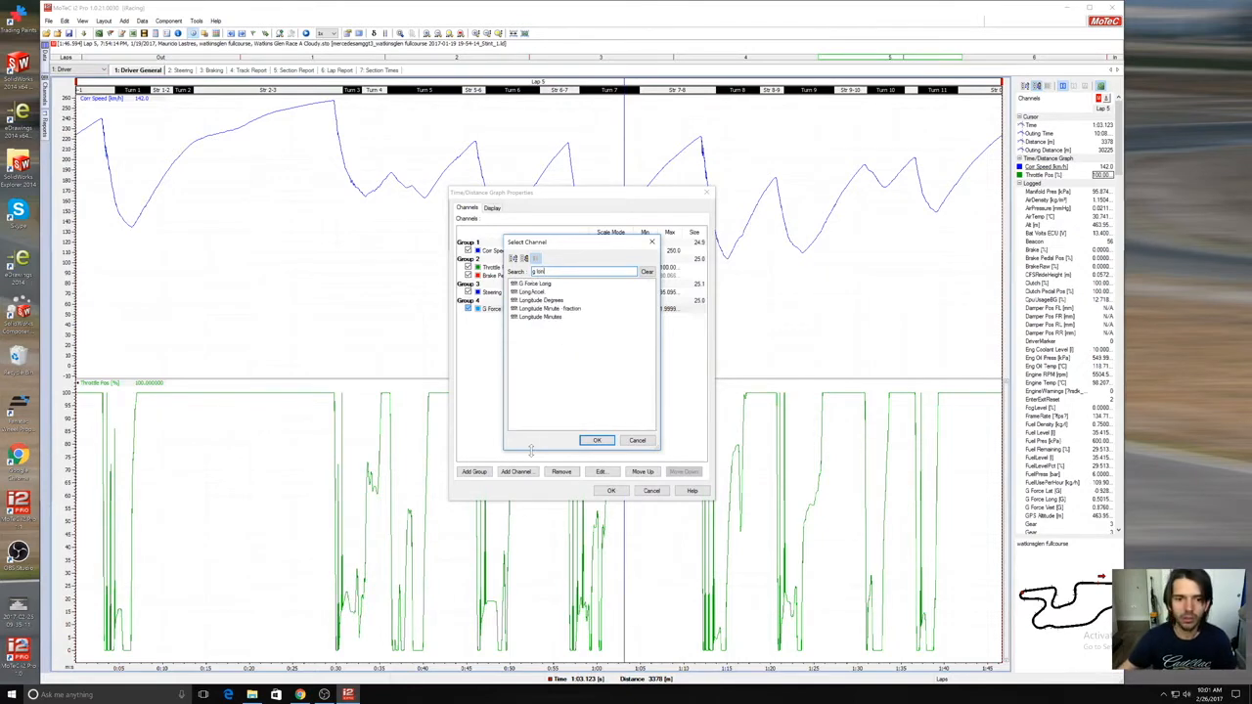
pyautogui.doubleClick(532, 285)
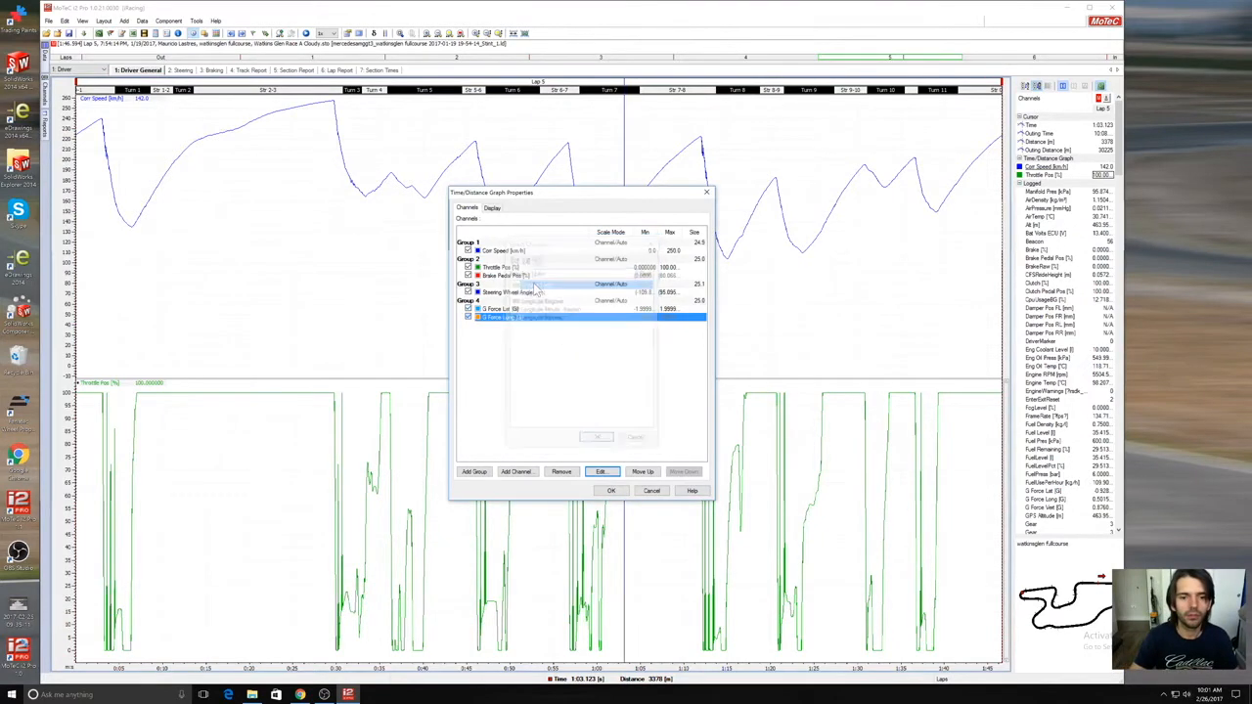
pyautogui.click(609, 490)
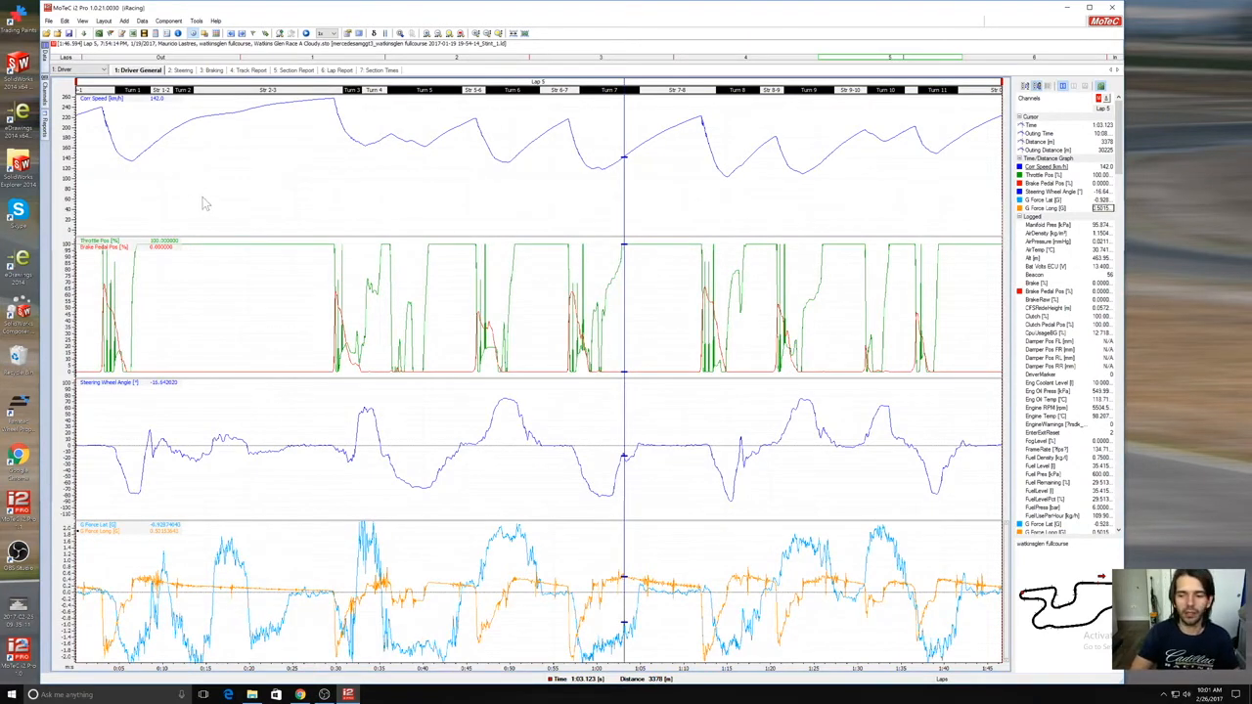
# Step: Reduce the height of the speed group and give more height to the pedal and G-force groups in the graph
pyautogui.moveTo(223, 206); pyautogui.dragTo(174, 207)
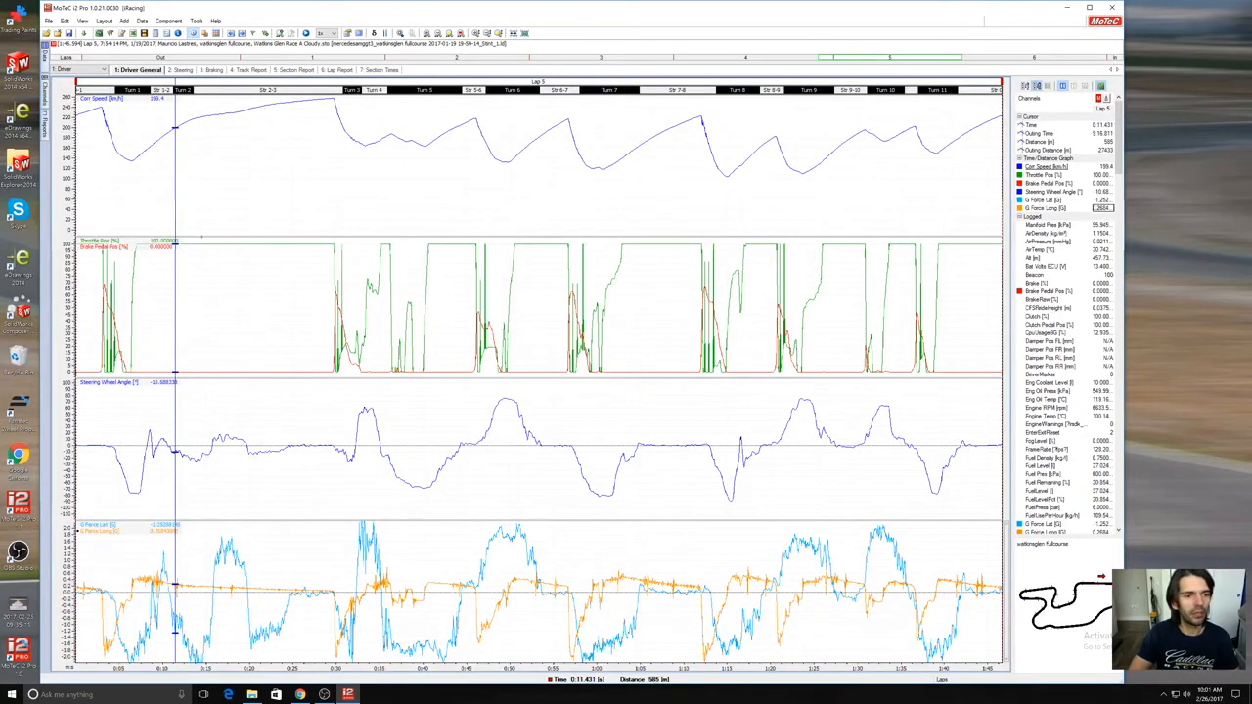
pyautogui.moveTo(207, 235); pyautogui.dragTo(207, 180)
pyautogui.moveTo(296, 383); pyautogui.dragTo(303, 356)
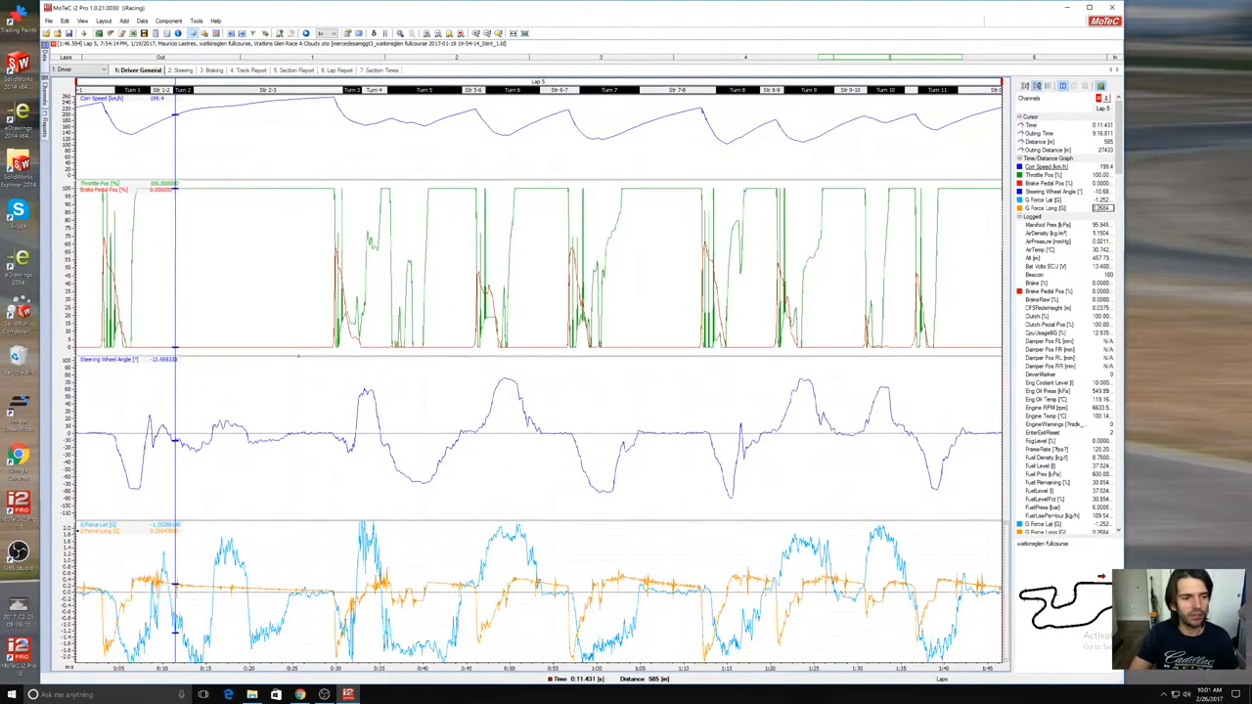
pyautogui.moveTo(307, 522); pyautogui.dragTo(303, 503)
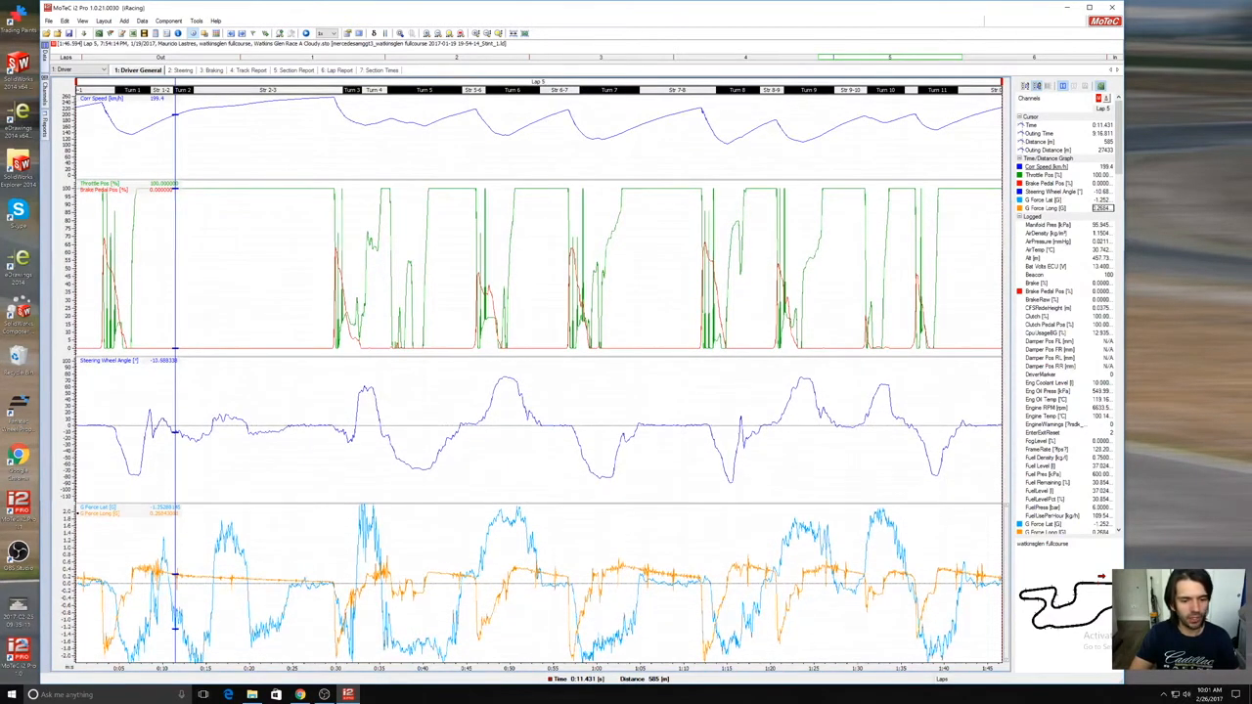
# Step: Shrink the whole Time/Distance graph in height and width to leave free worksheet space below and beside it
pyautogui.moveTo(581, 673); pyautogui.dragTo(537, 512)
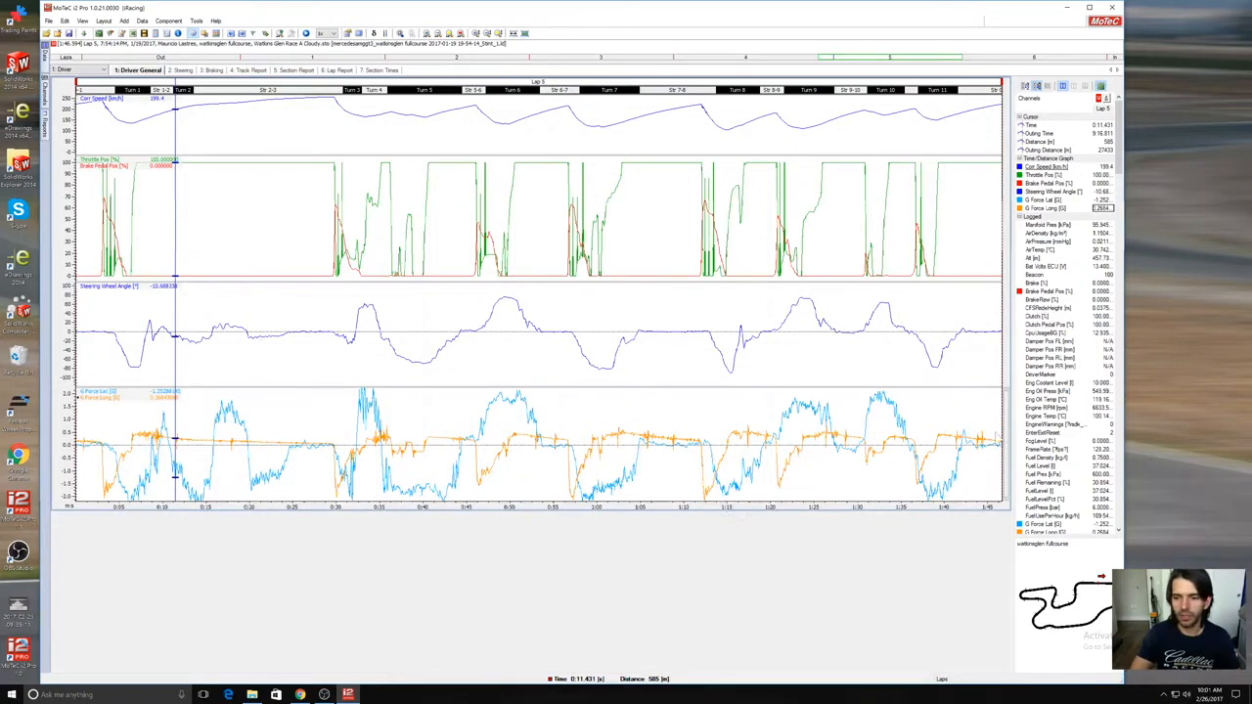
pyautogui.moveTo(1010, 426); pyautogui.dragTo(868, 424)
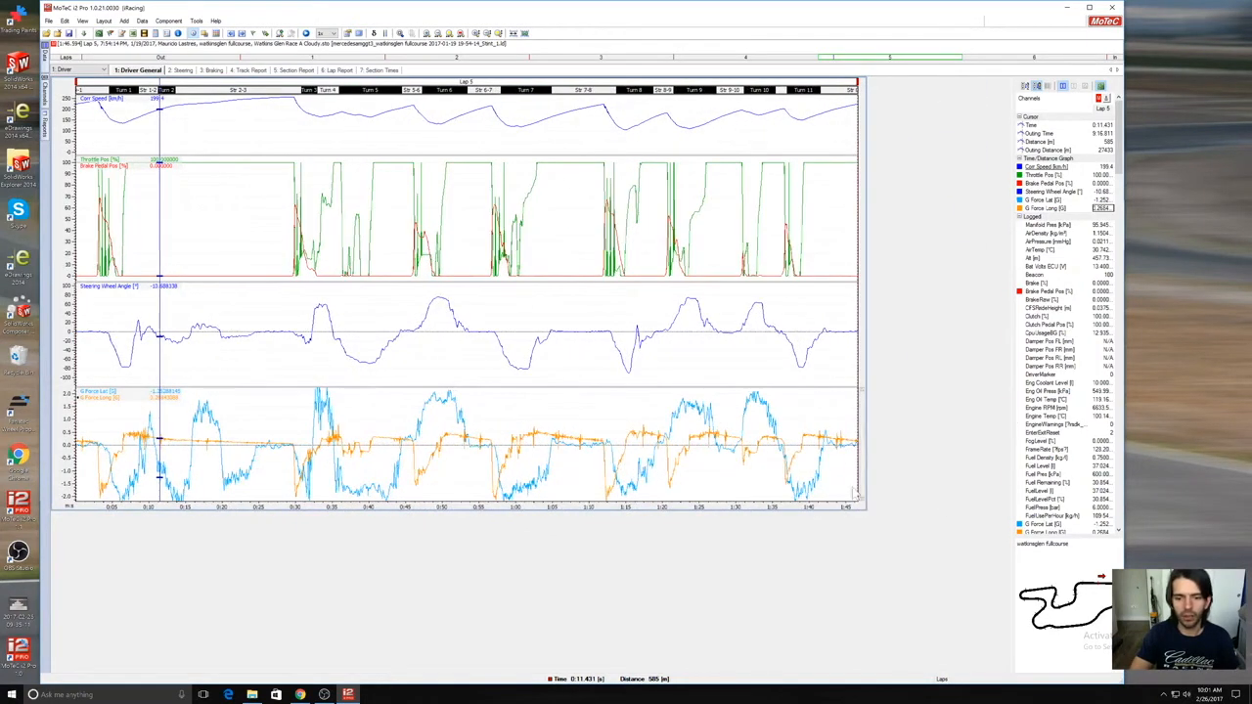
pyautogui.click(893, 550)
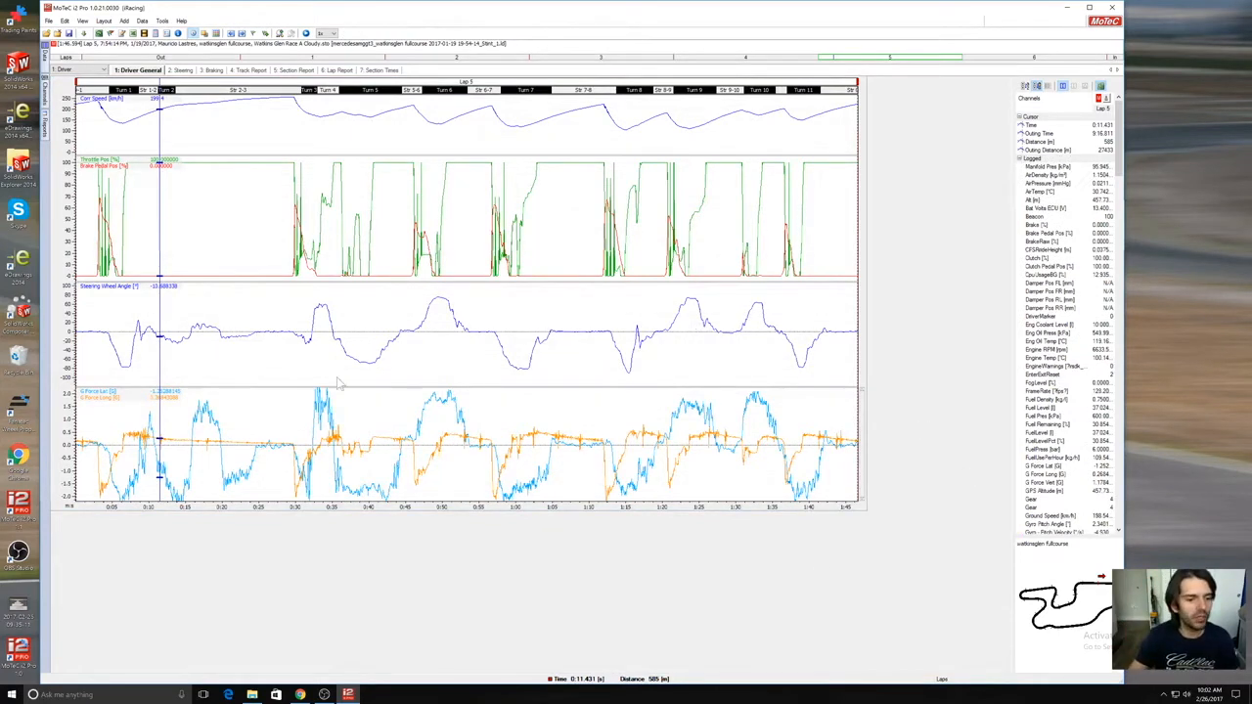
# Step: Examine the braking, throttle, steering and G-force traces through turn 3 with the data cursor, and return to the full lap 5
pyautogui.click(385, 352)
pyautogui.moveTo(401, 354); pyautogui.dragTo(92, 302)
pyautogui.moveTo(164, 233); pyautogui.dragTo(324, 240)
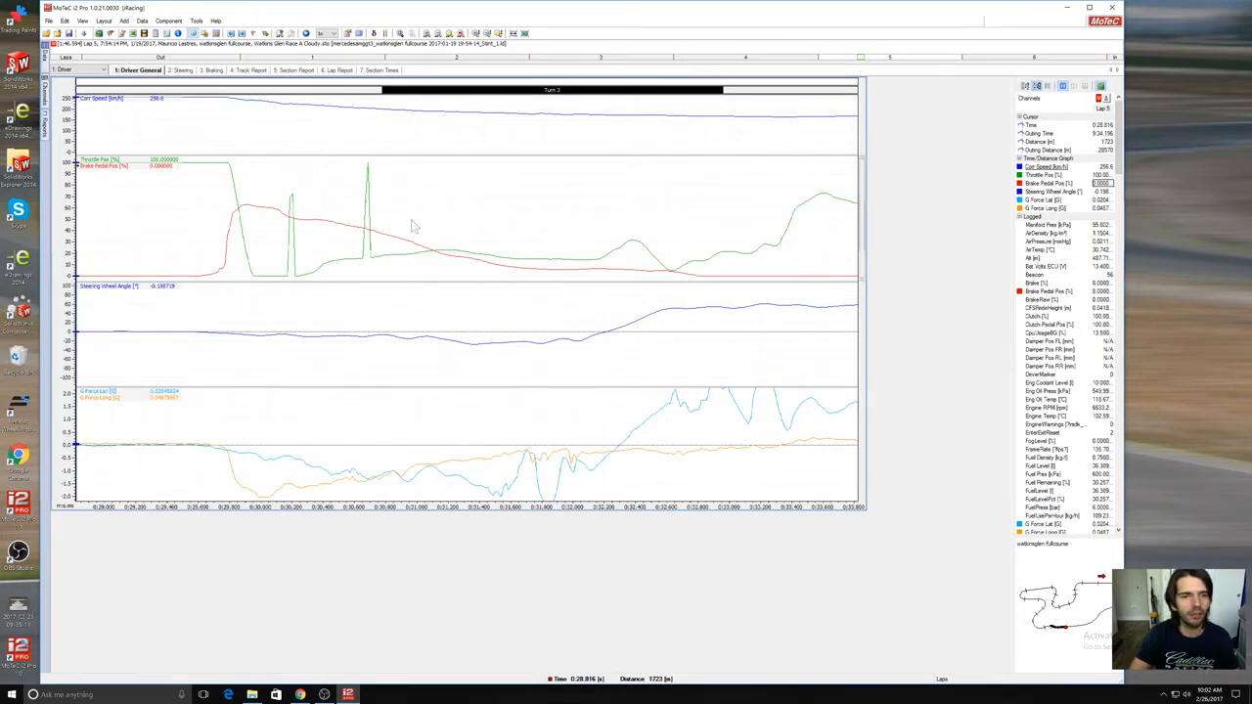
pyautogui.moveTo(186, 240); pyautogui.dragTo(269, 243)
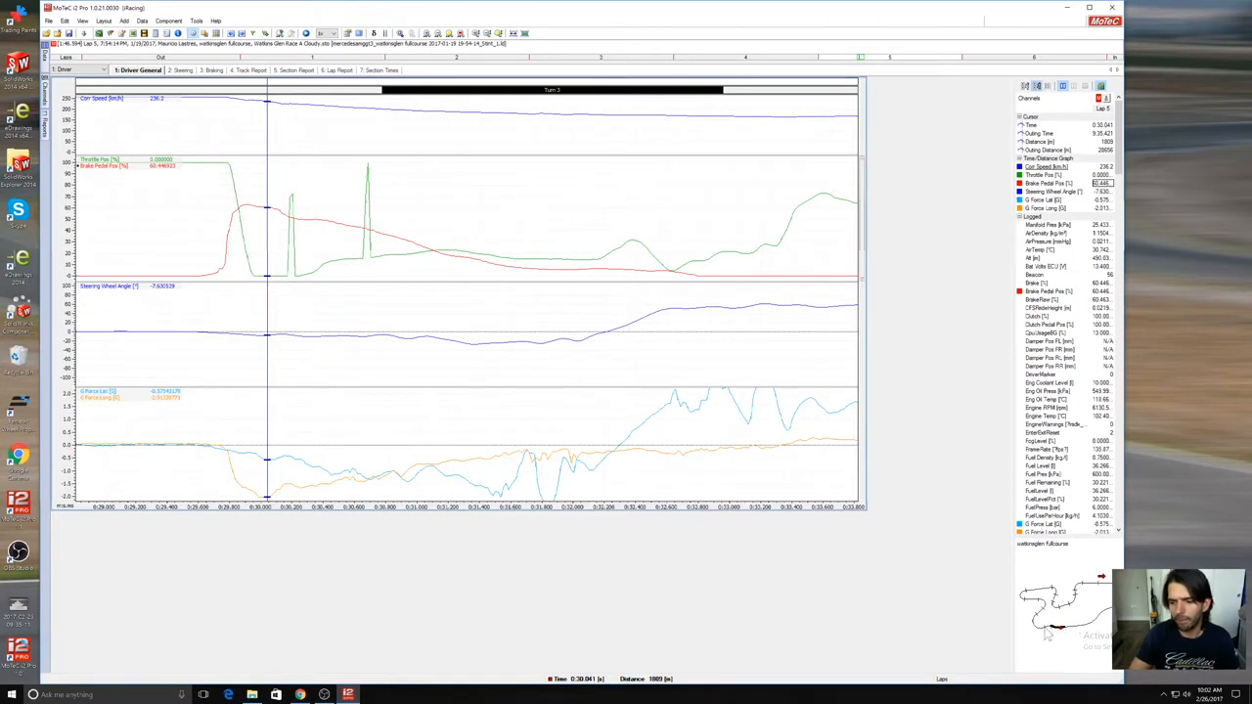
pyautogui.click(204, 275)
pyautogui.moveTo(182, 276); pyautogui.dragTo(473, 320)
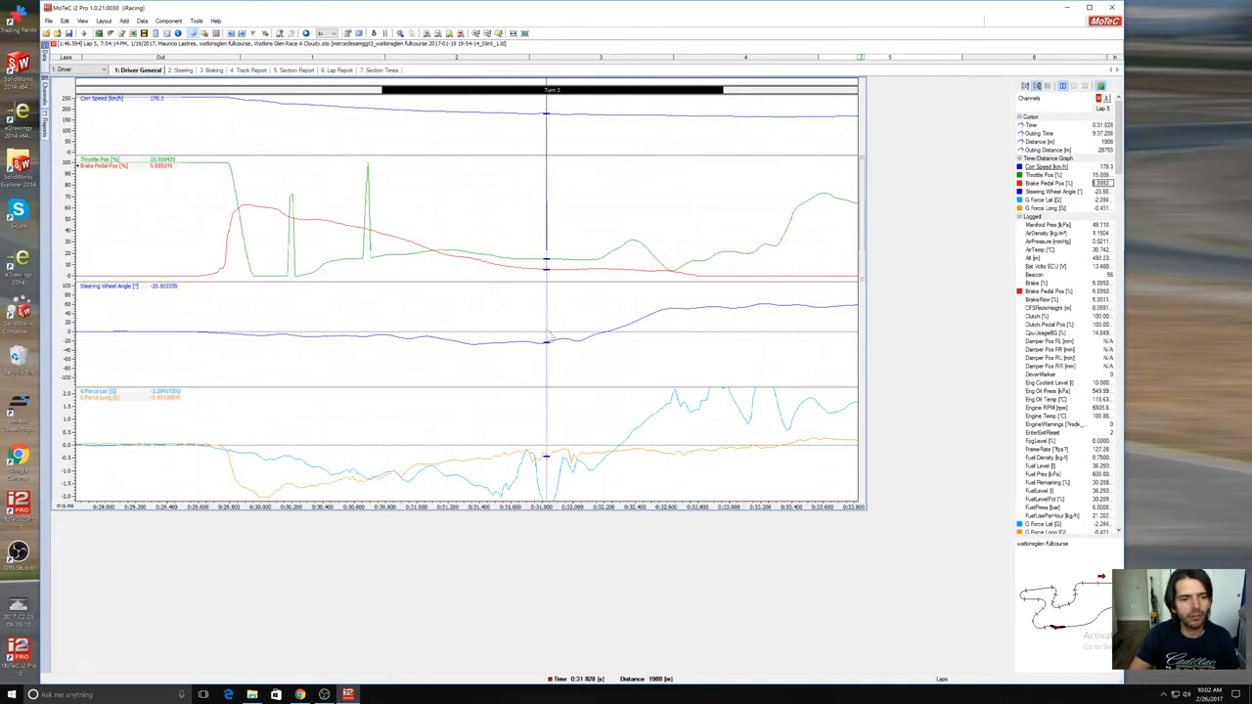
pyautogui.moveTo(519, 338); pyautogui.dragTo(779, 363)
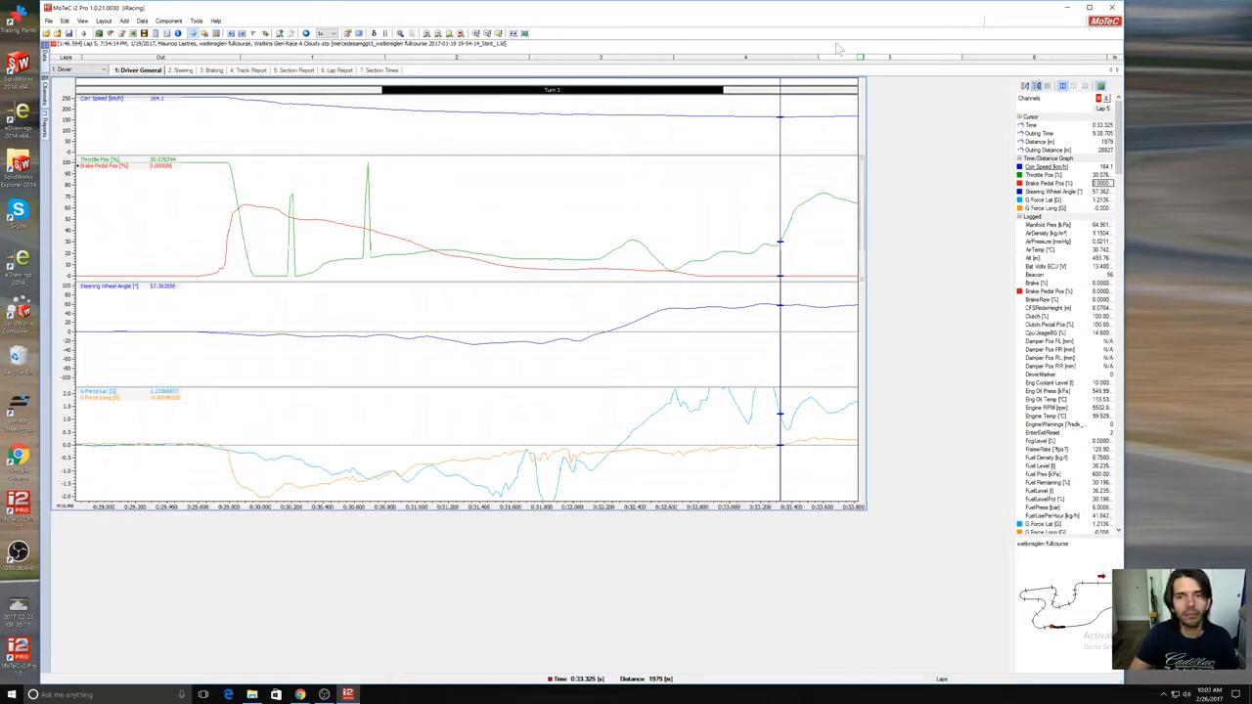
pyautogui.click(900, 59)
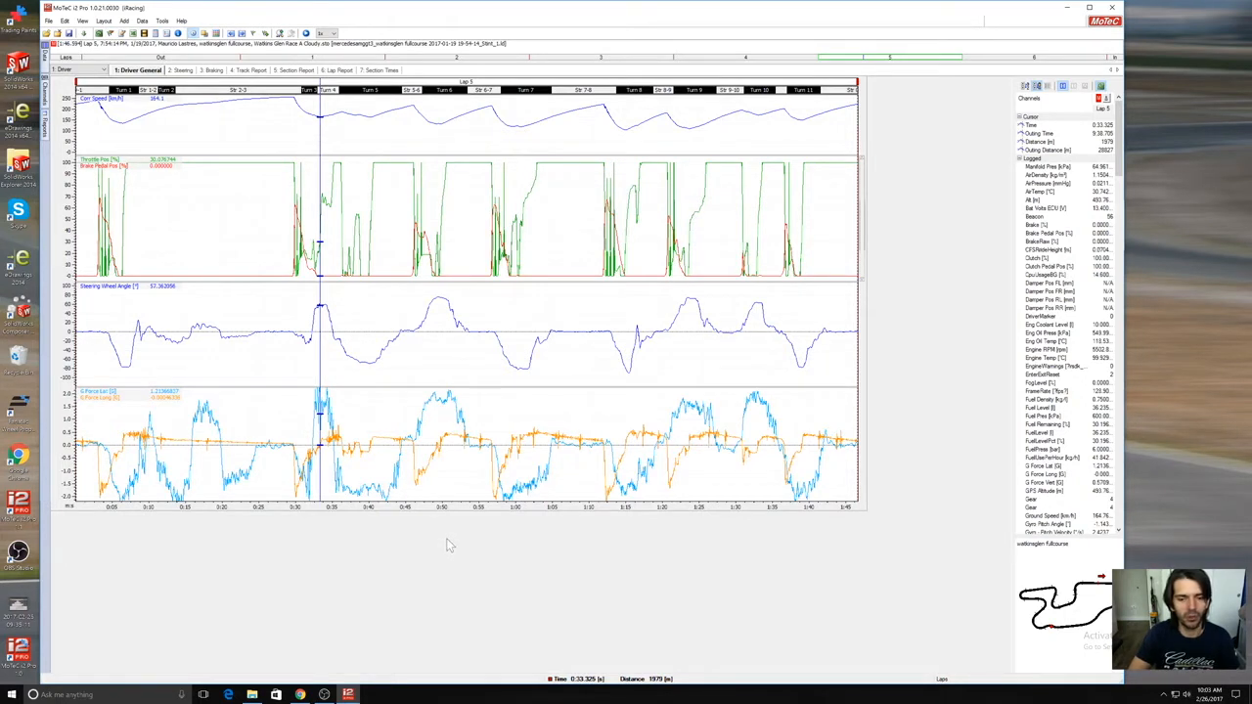
# Step: Add a numeric gauge showing the Gear channel in the empty area below the graph
pyautogui.rightClick(440, 558)
pyautogui.moveTo(452, 559)
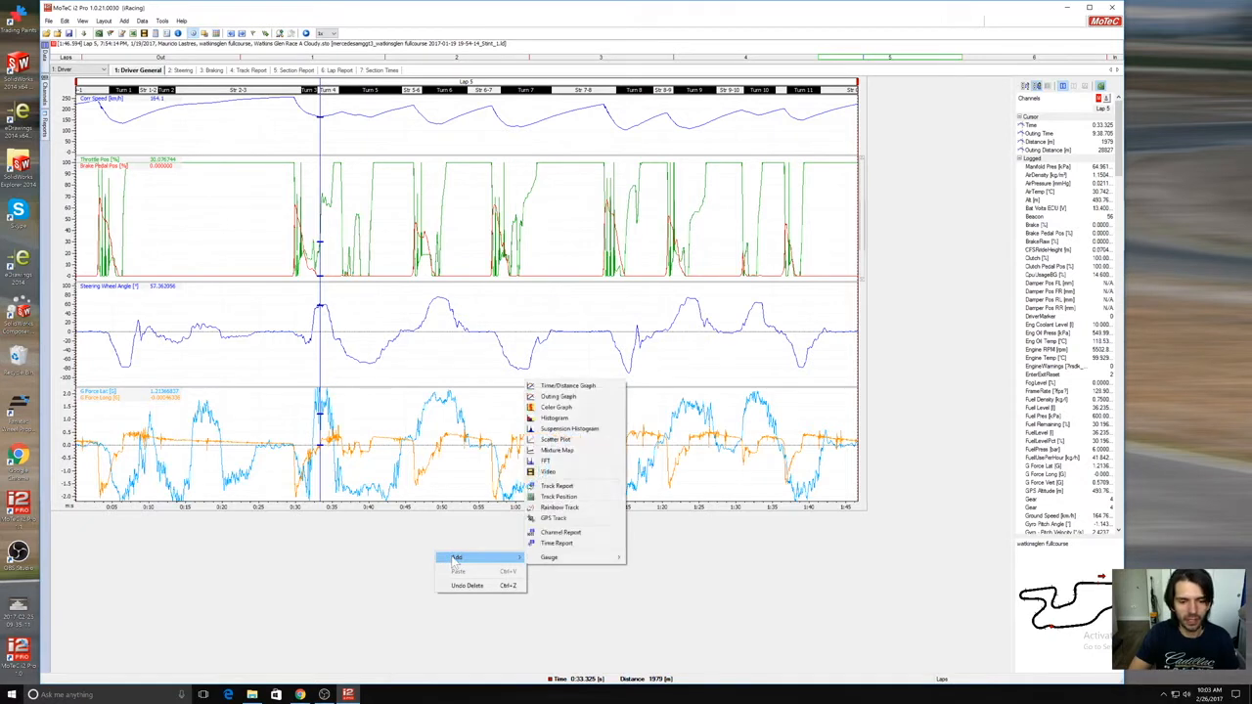
pyautogui.moveTo(606, 565)
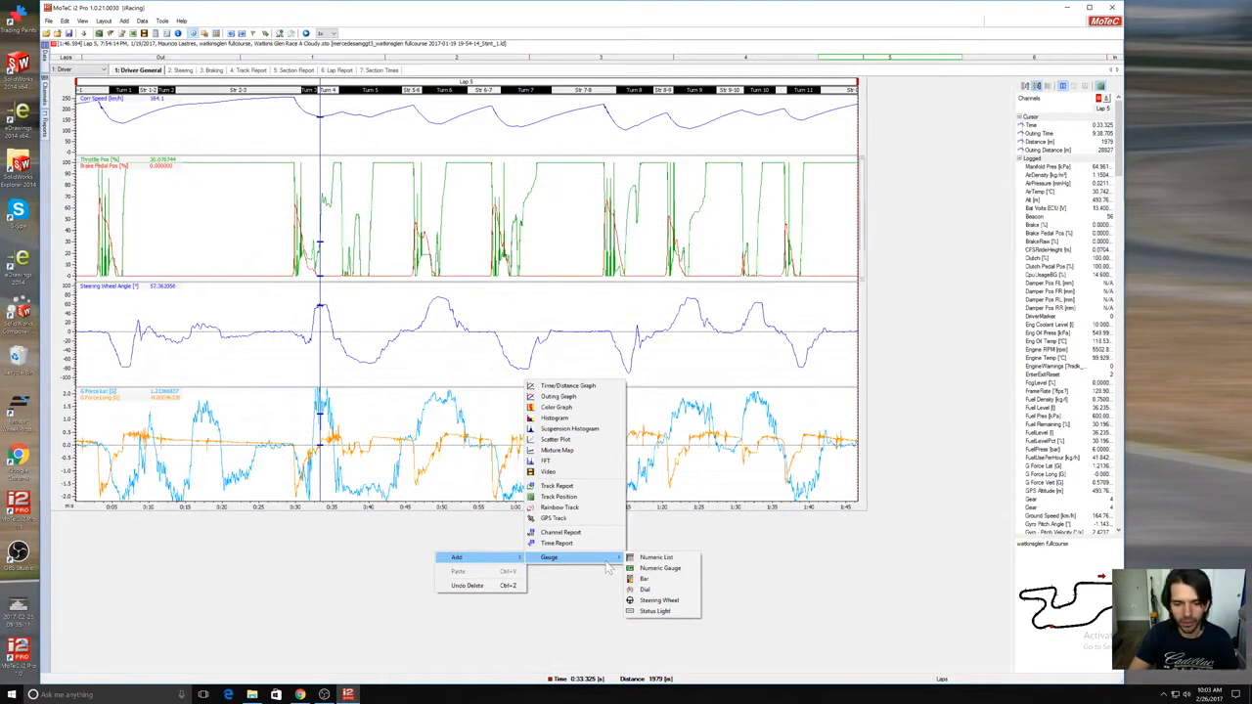
pyautogui.click(657, 570)
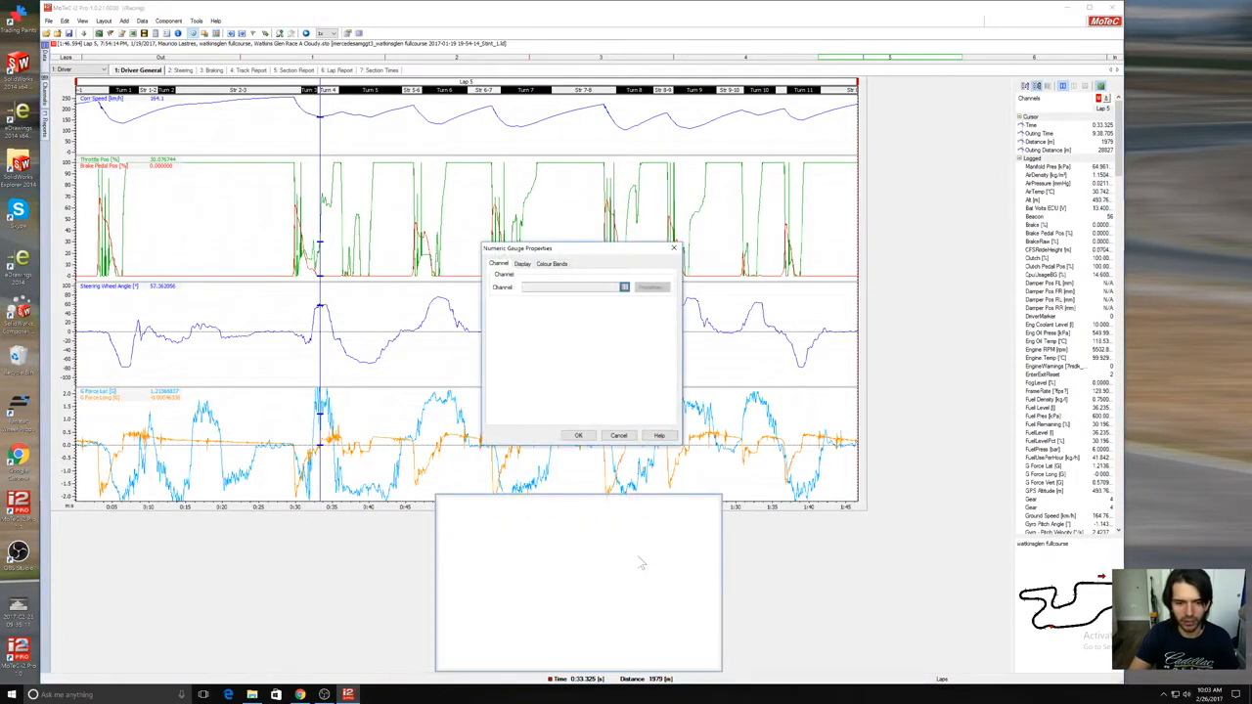
pyautogui.click(624, 289)
pyautogui.write('gear')
pyautogui.doubleClick(551, 284)
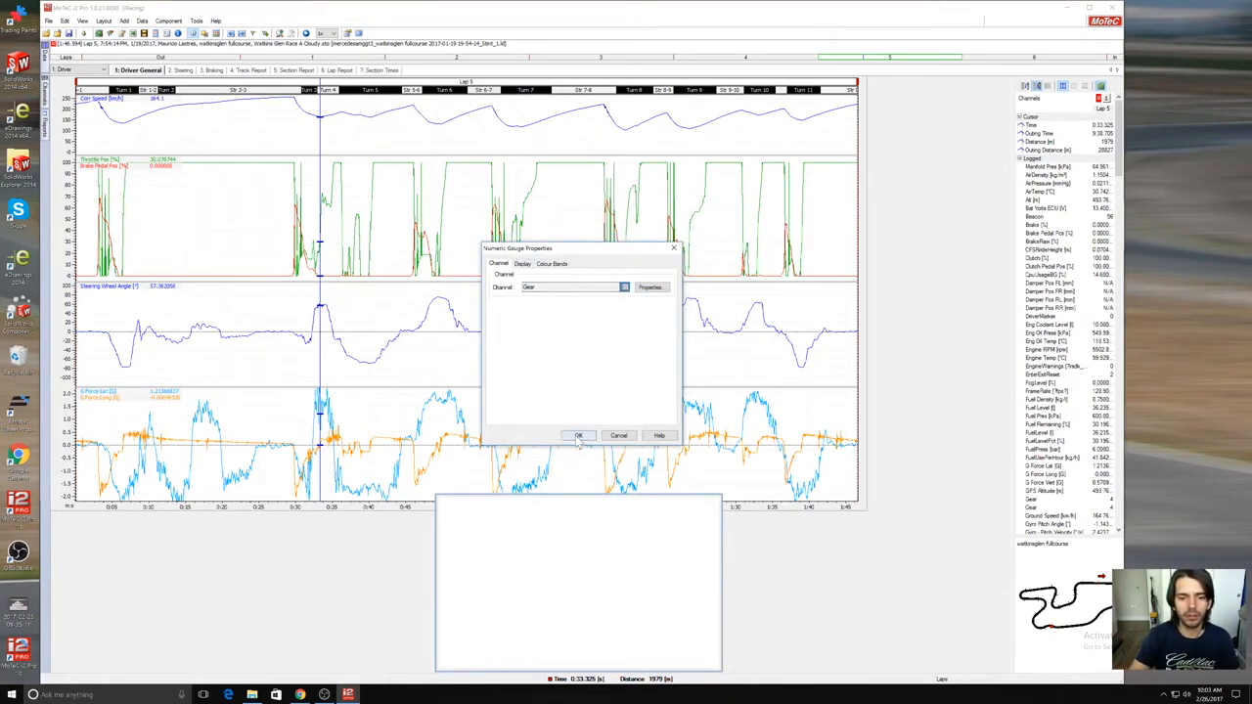
pyautogui.click(578, 436)
# Step: Enable a specified font for the Gear gauge and set it to Tahoma Regular, size 20
pyautogui.rightClick(577, 544)
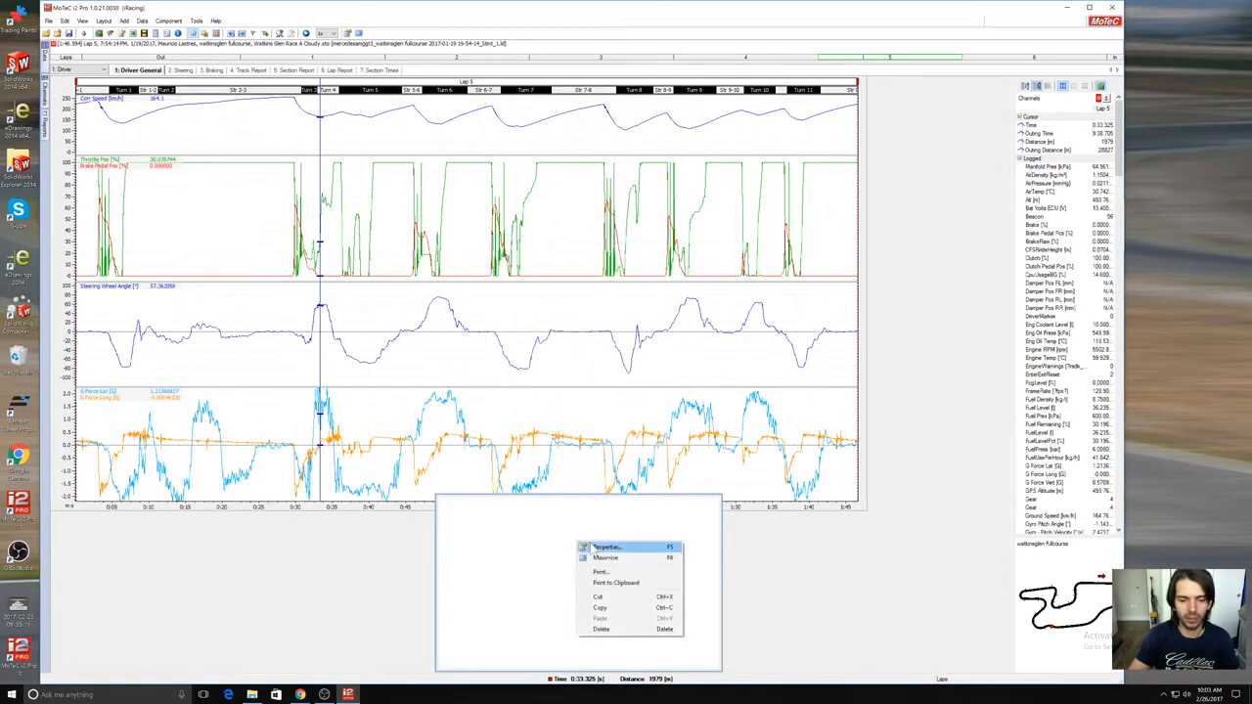
pyautogui.click(516, 559)
pyautogui.rightClick(585, 536)
pyautogui.click(592, 539)
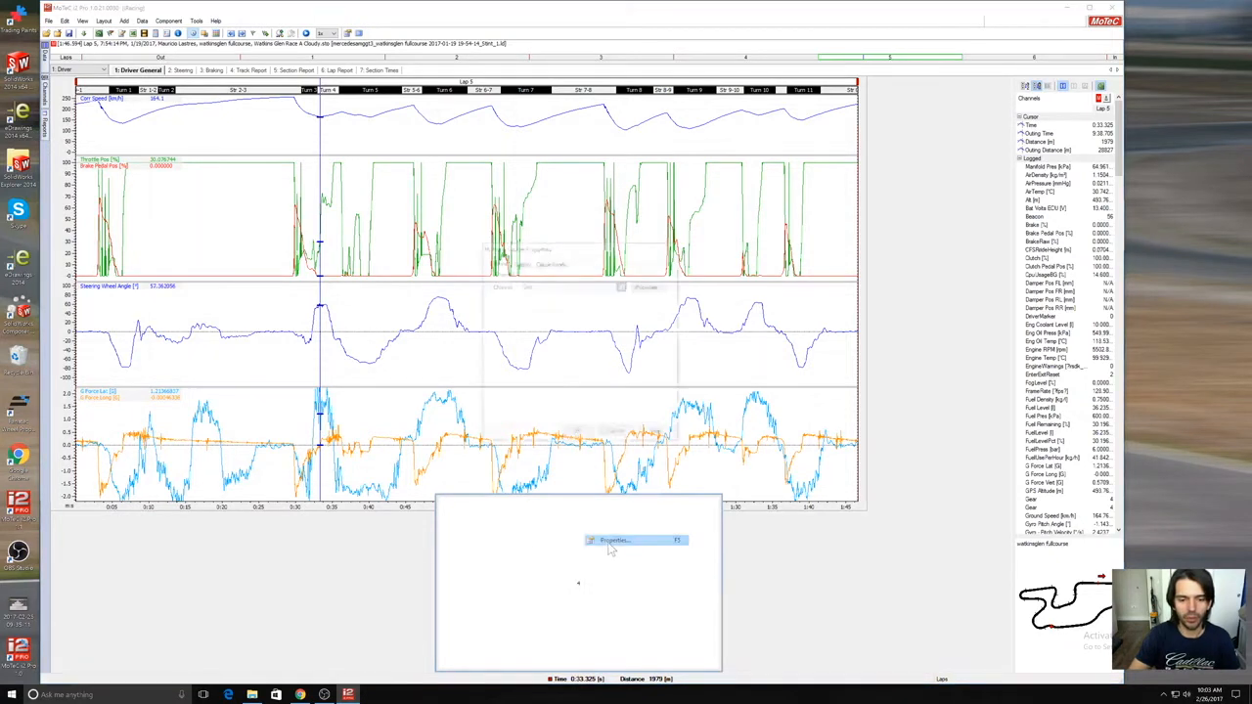
pyautogui.click(530, 268)
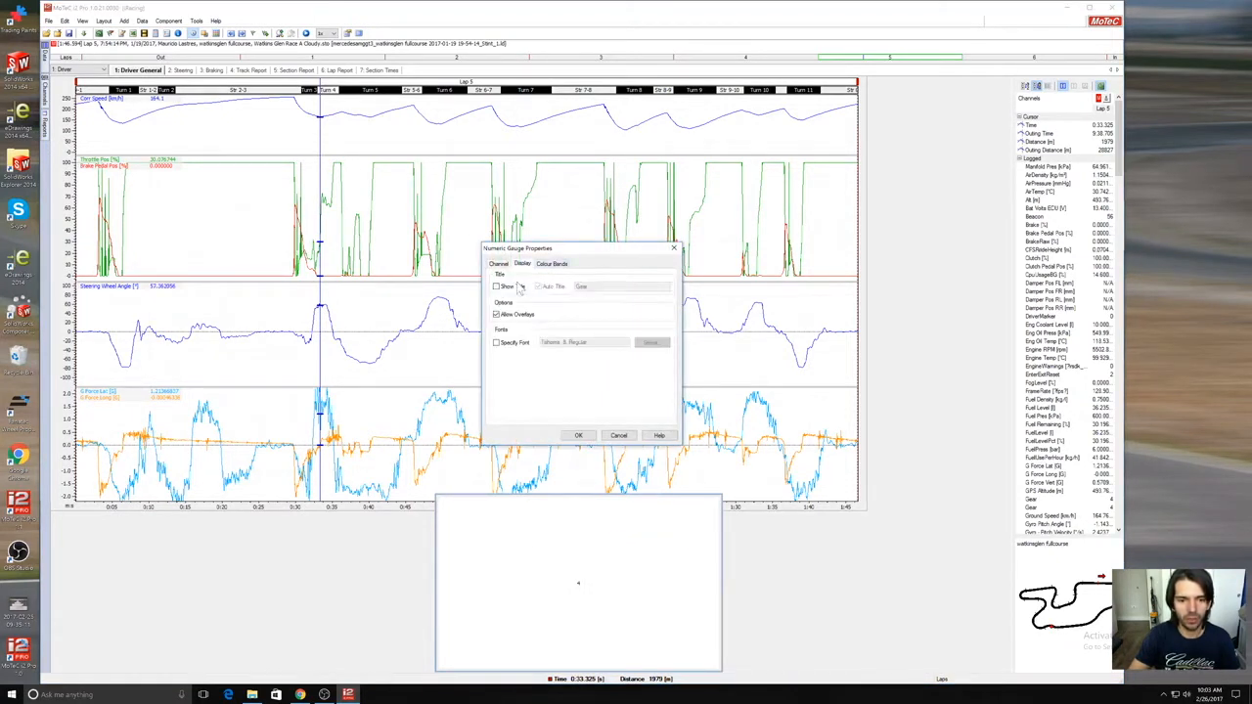
pyautogui.click(518, 344)
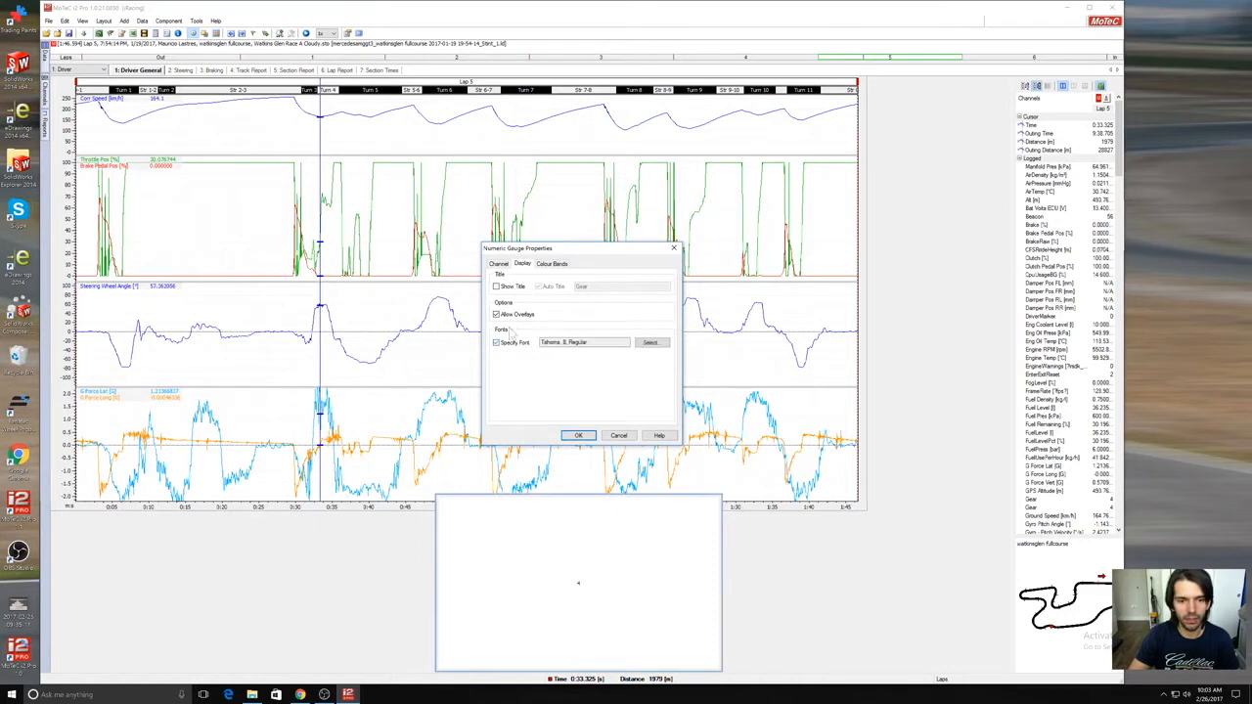
pyautogui.click(652, 342)
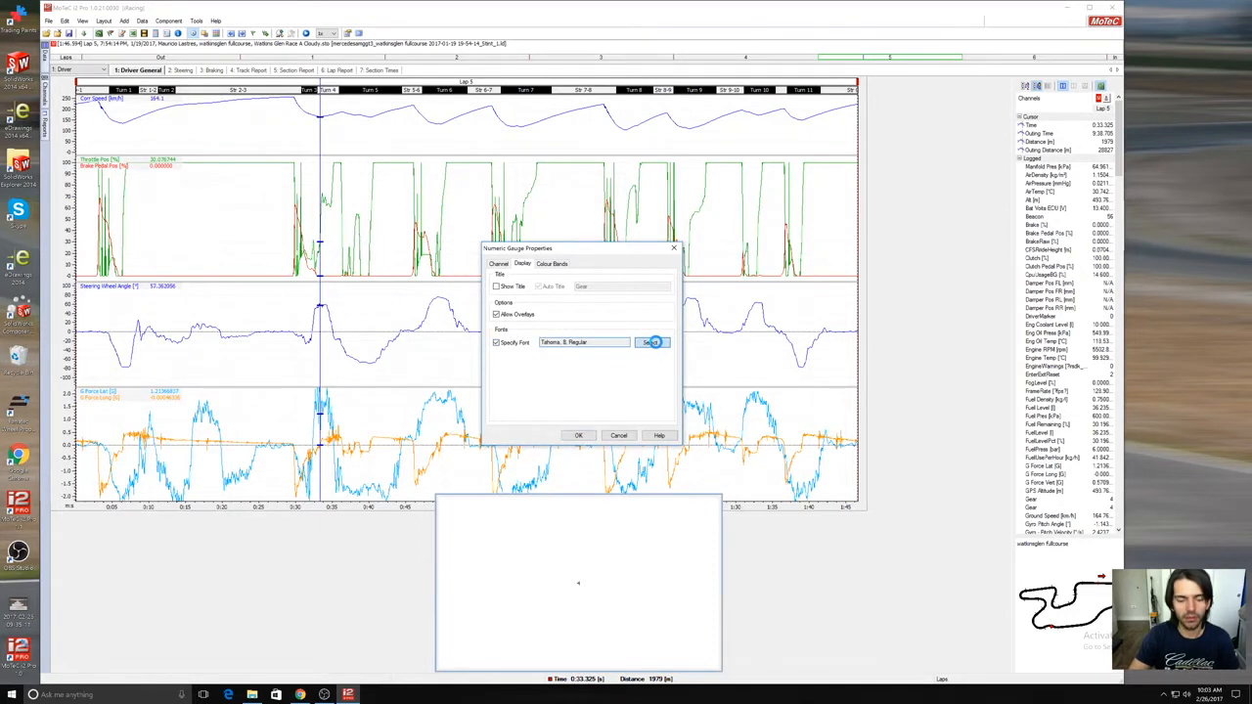
pyautogui.click(641, 375)
pyautogui.moveTo(655, 363); pyautogui.dragTo(658, 369)
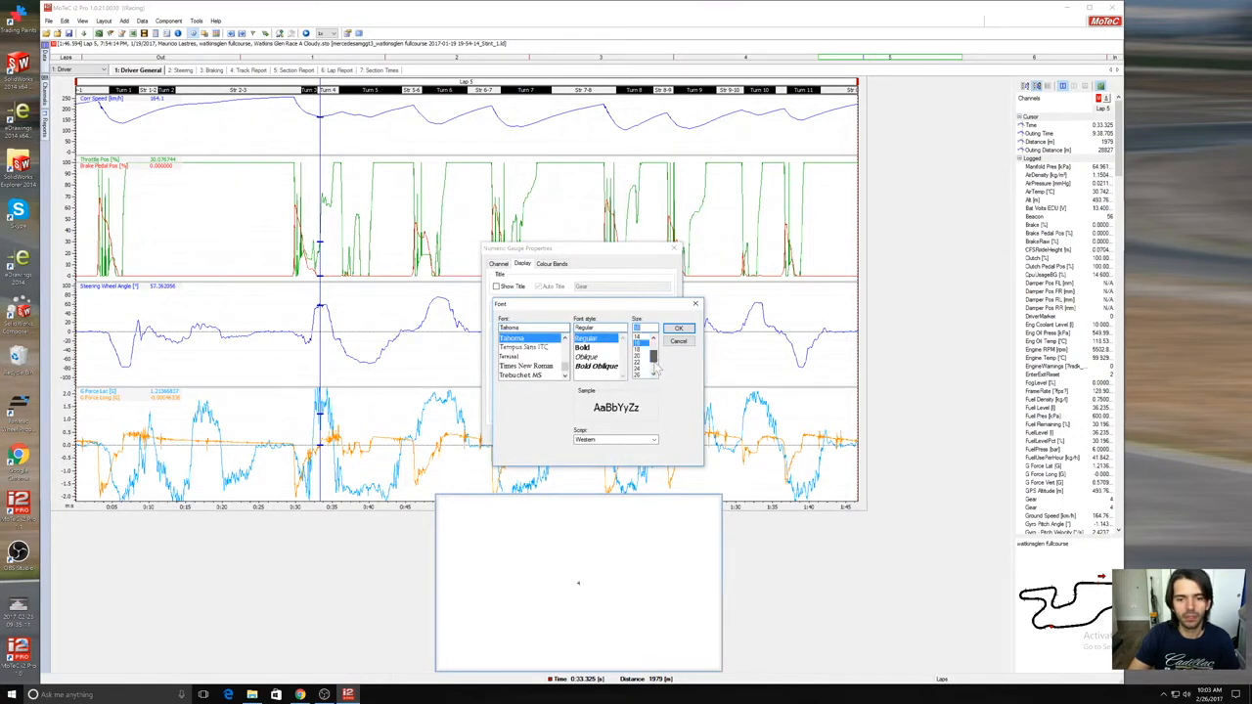
pyautogui.click(637, 356)
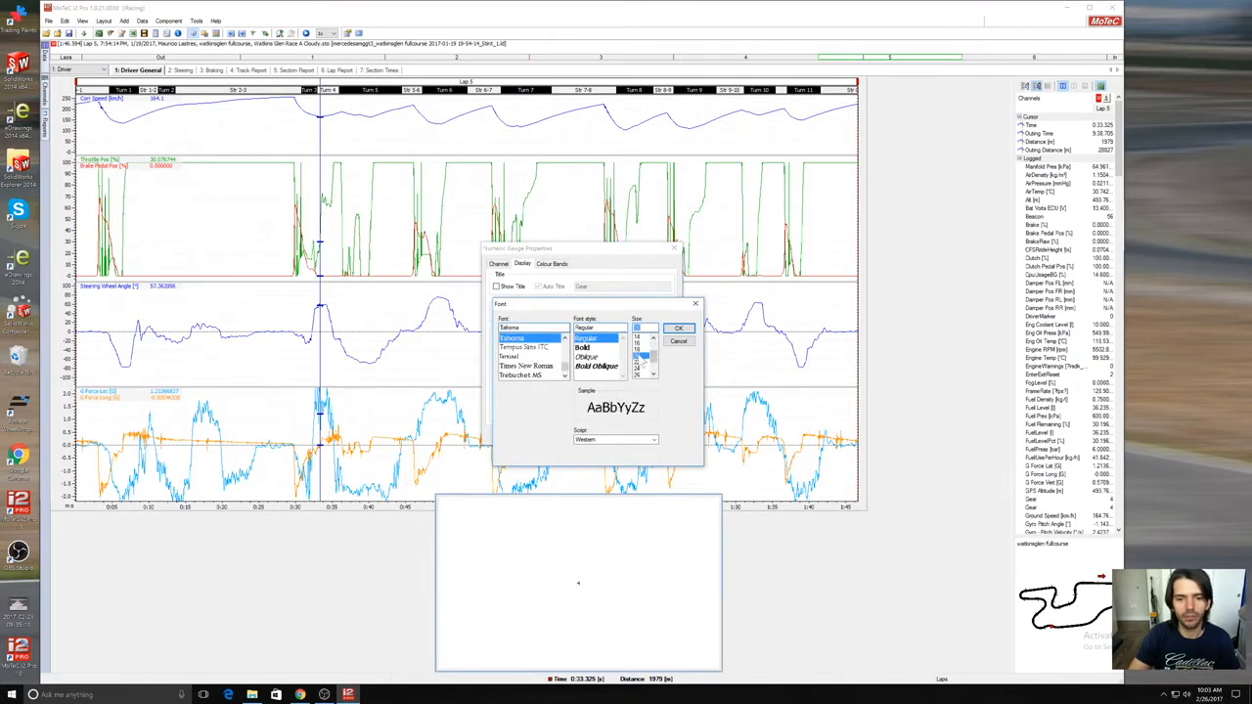
pyautogui.click(680, 330)
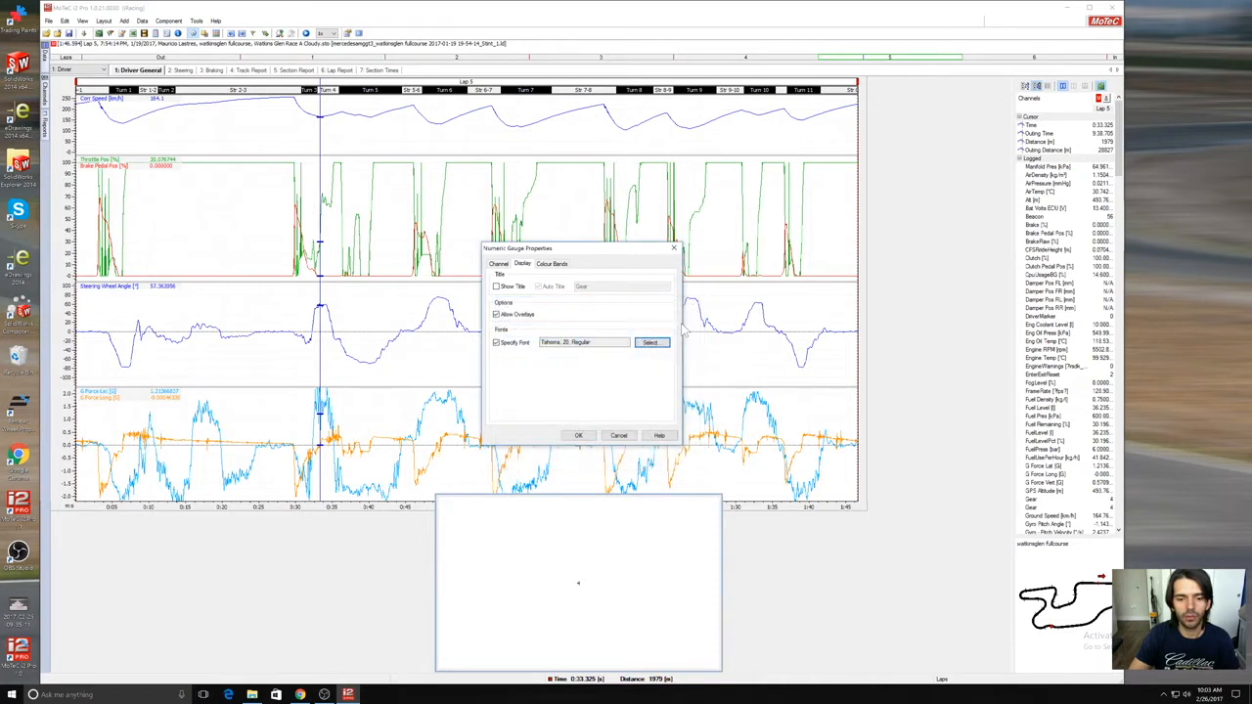
pyautogui.click(582, 435)
# Step: Increase the Gear gauge's font size to 48
pyautogui.rightClick(578, 519)
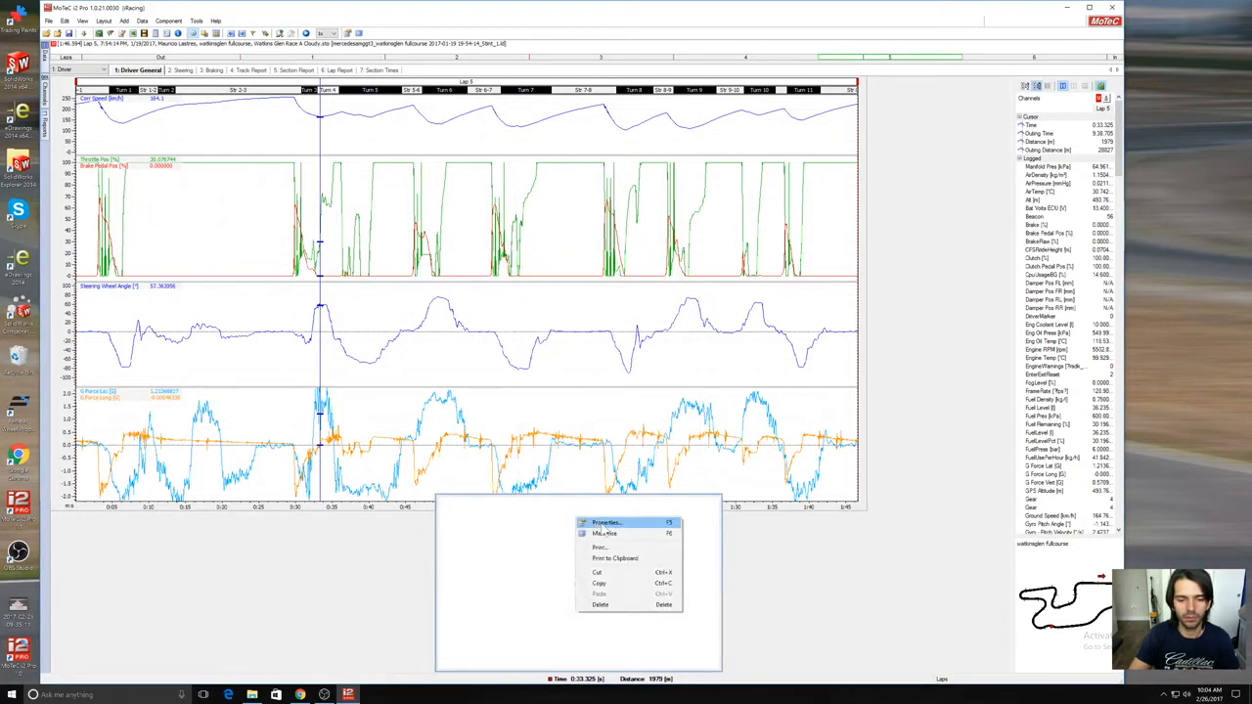
pyautogui.click(602, 524)
pyautogui.click(651, 342)
pyautogui.scroll(-2, 654, 367)
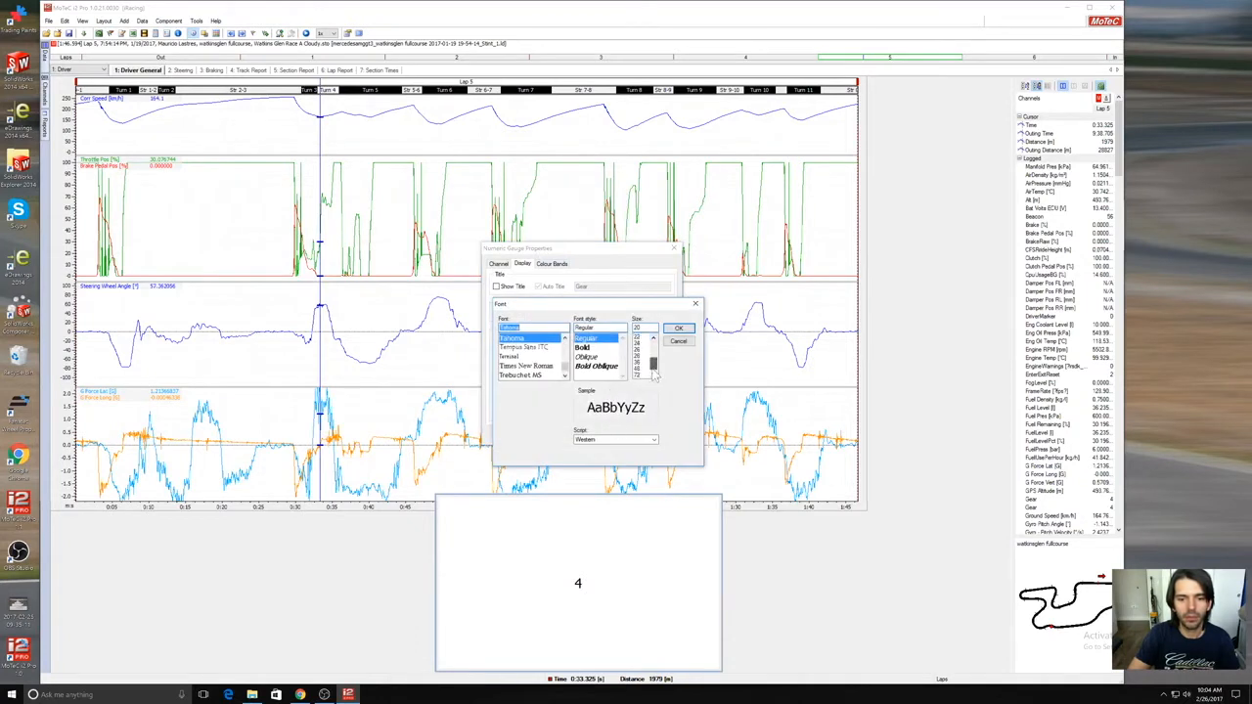
pyautogui.click(637, 368)
pyautogui.click(678, 329)
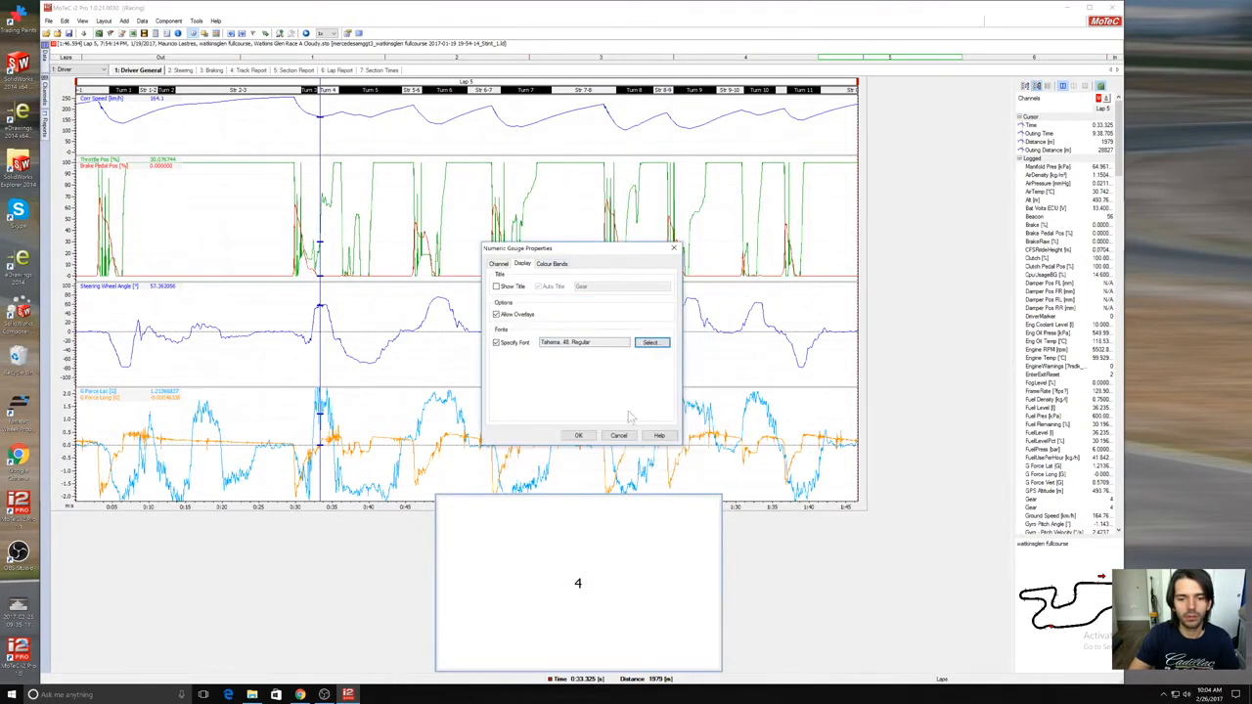
pyautogui.click(585, 436)
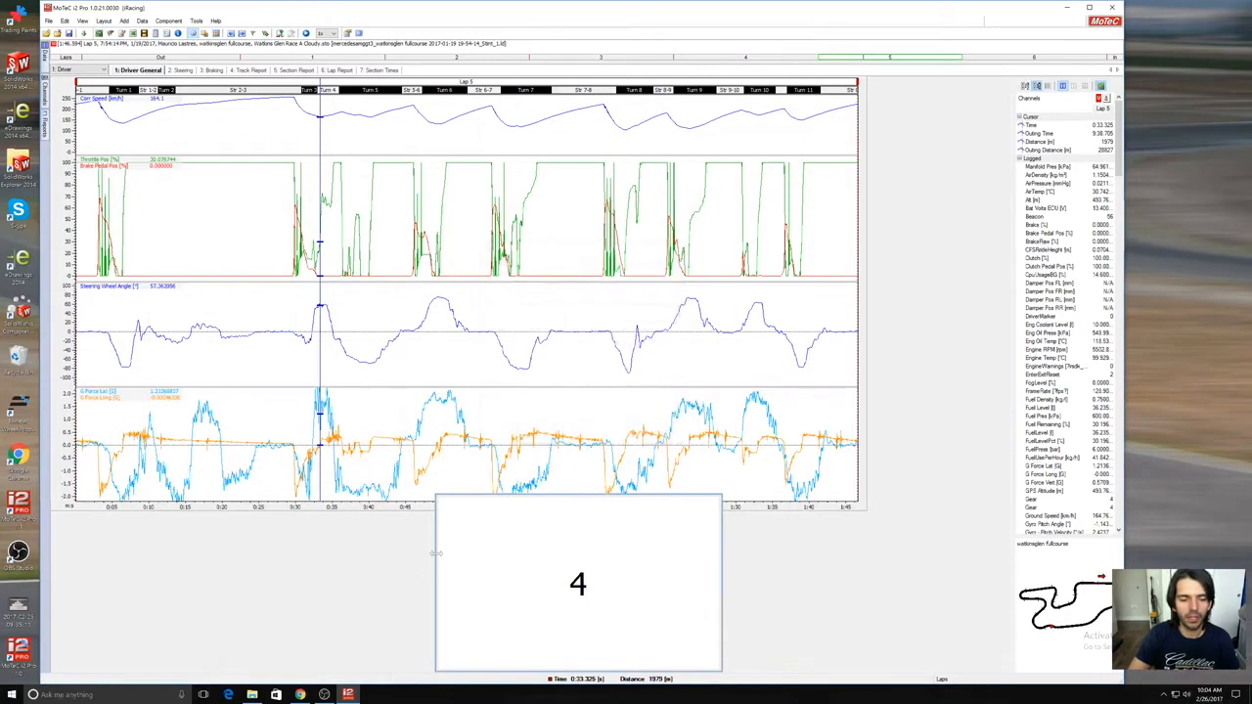
# Step: Narrow the Gear gauge below the graph and replace its automatic title with "Gear Selected"
pyautogui.moveTo(435, 554); pyautogui.dragTo(498, 558)
pyautogui.rightClick(566, 545)
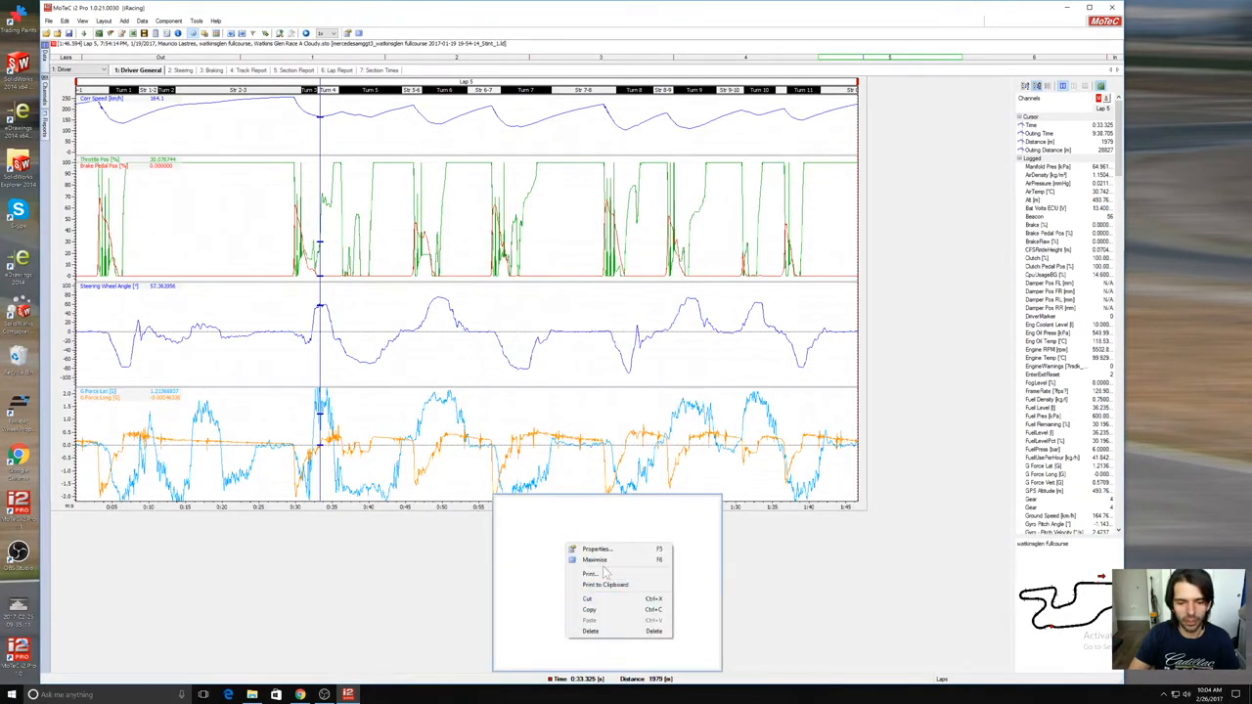
pyautogui.click(595, 549)
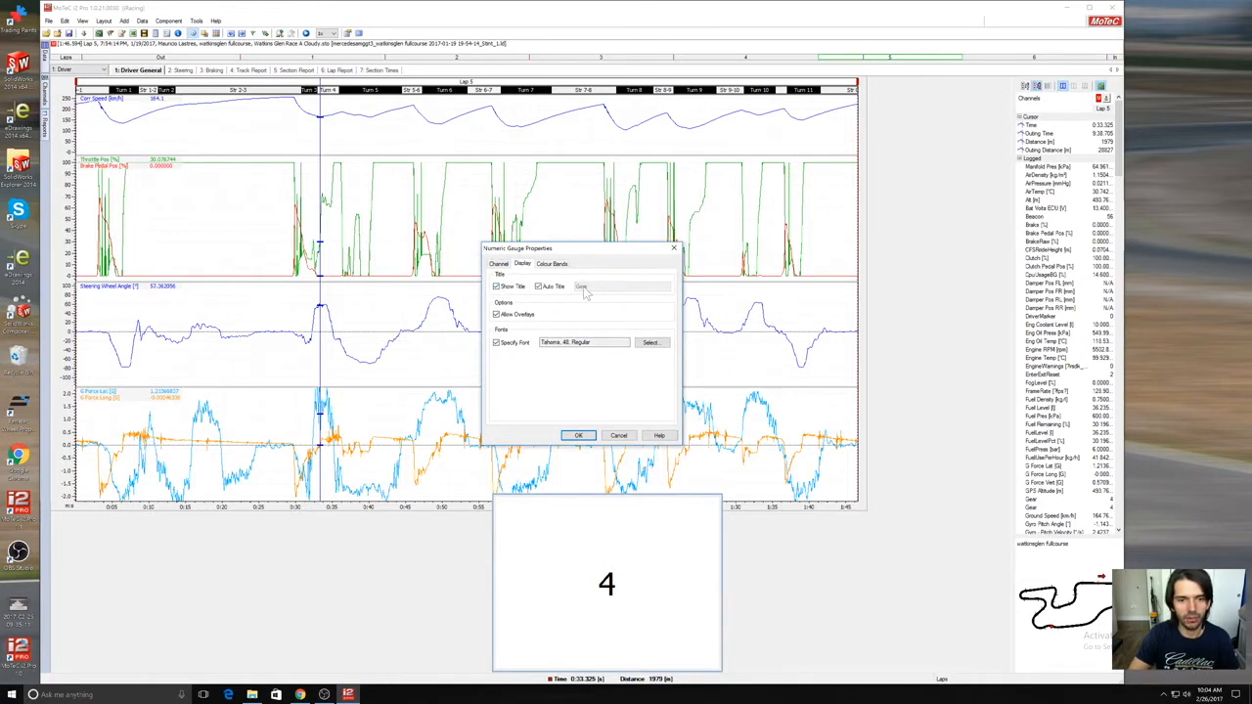
pyautogui.click(553, 286)
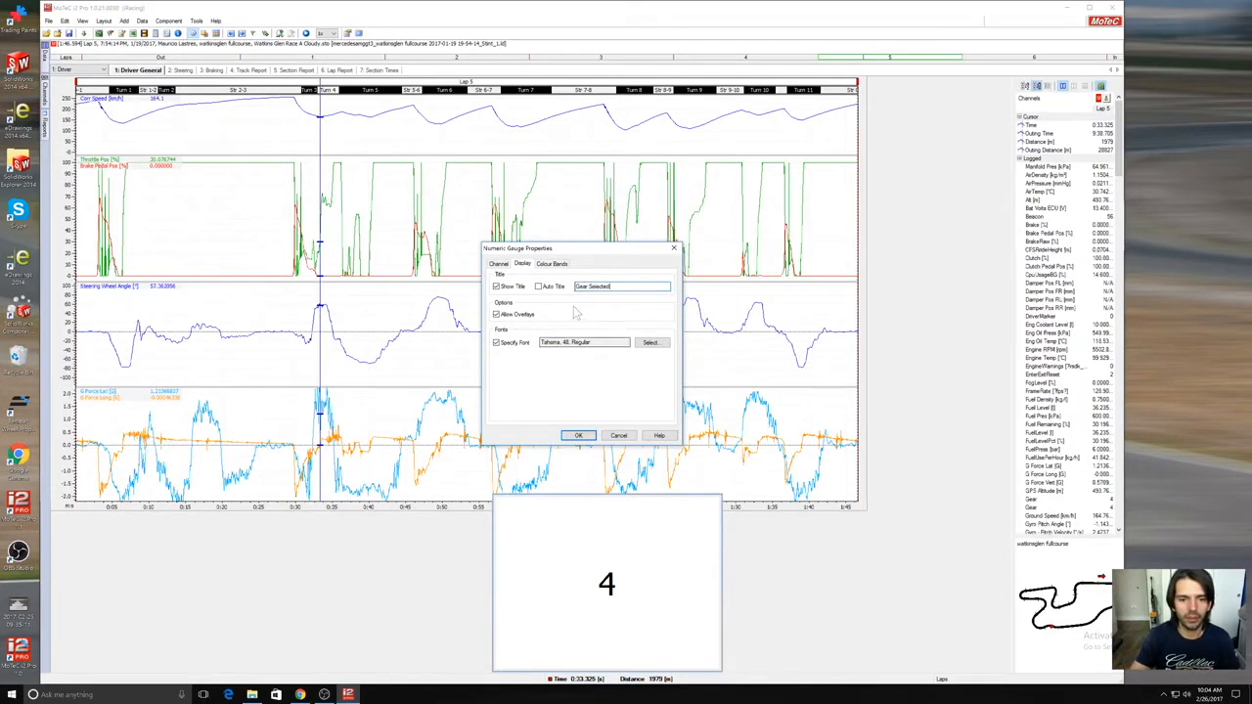
# Step: Add a red colour band from 0 to 1 to the Gear gauge
pyautogui.click(551, 264)
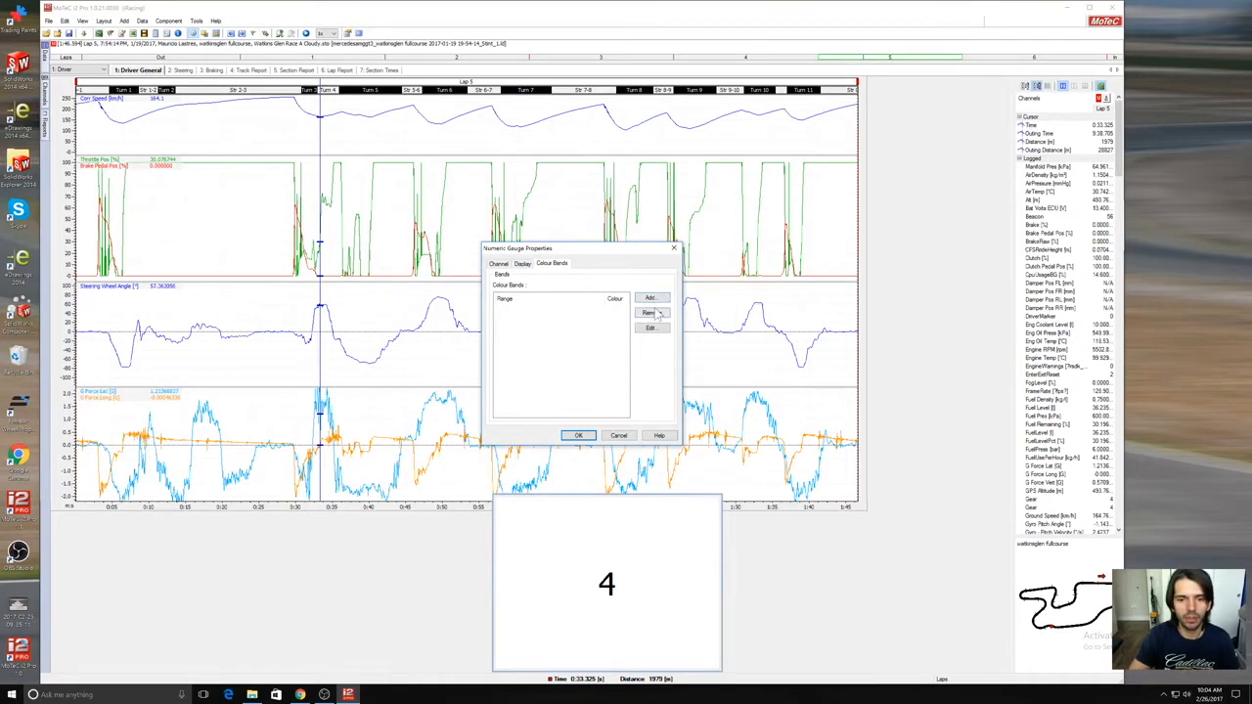
pyautogui.click(498, 265)
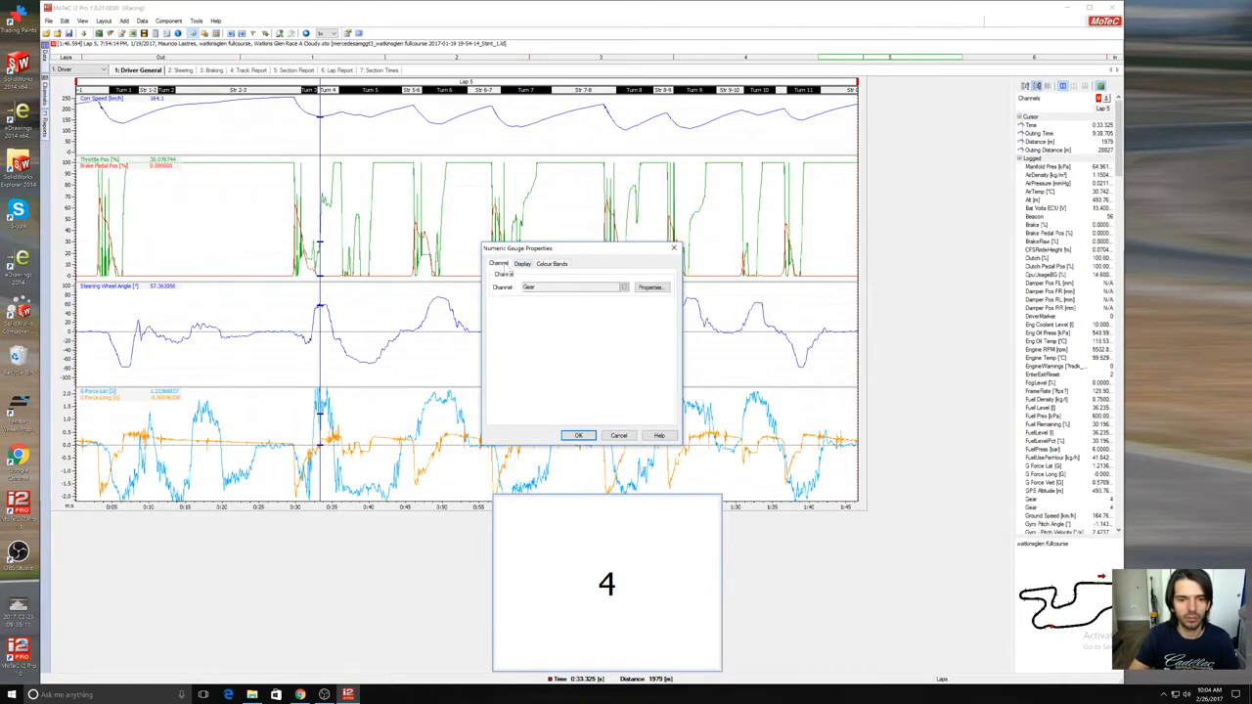
pyautogui.click(553, 264)
pyautogui.click(660, 299)
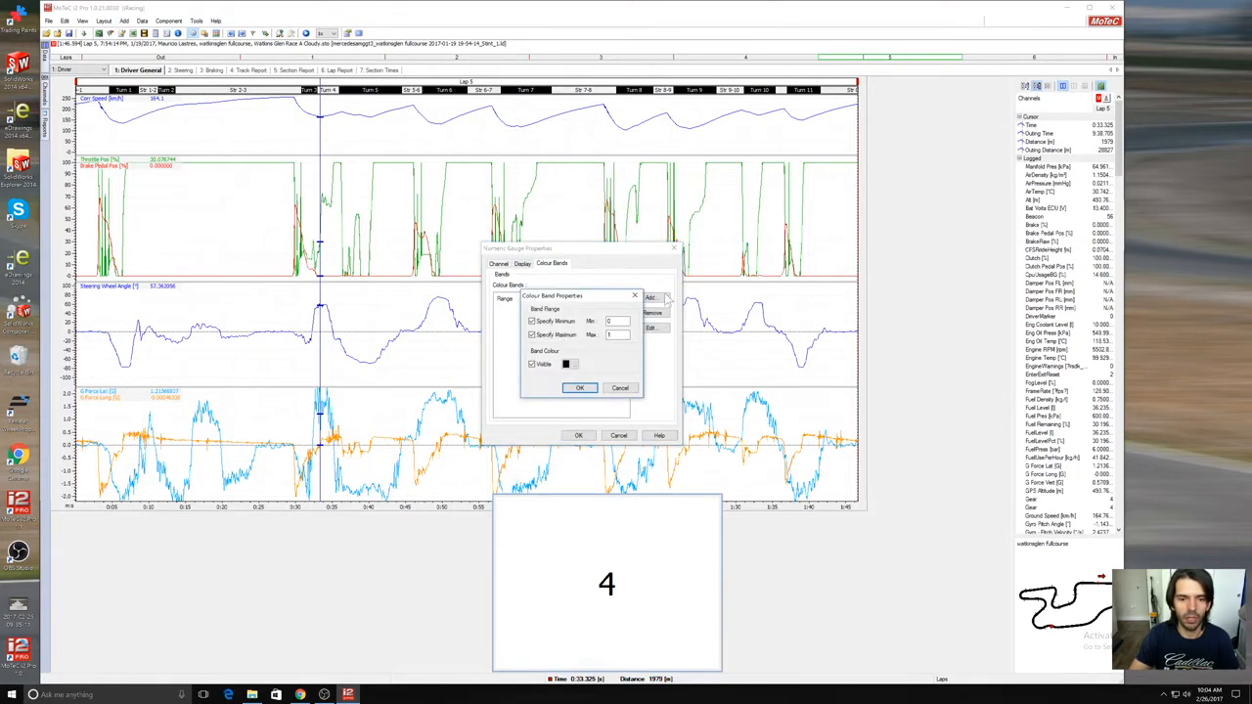
pyautogui.click(568, 364)
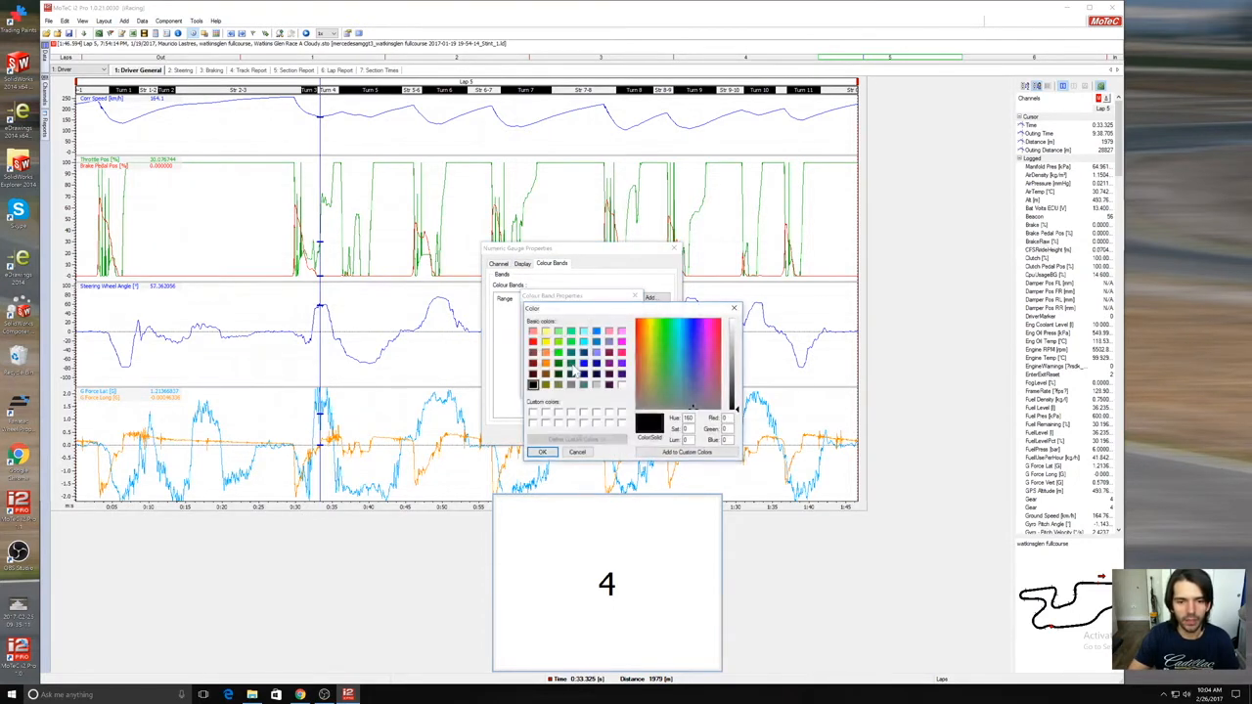
pyautogui.click(533, 341)
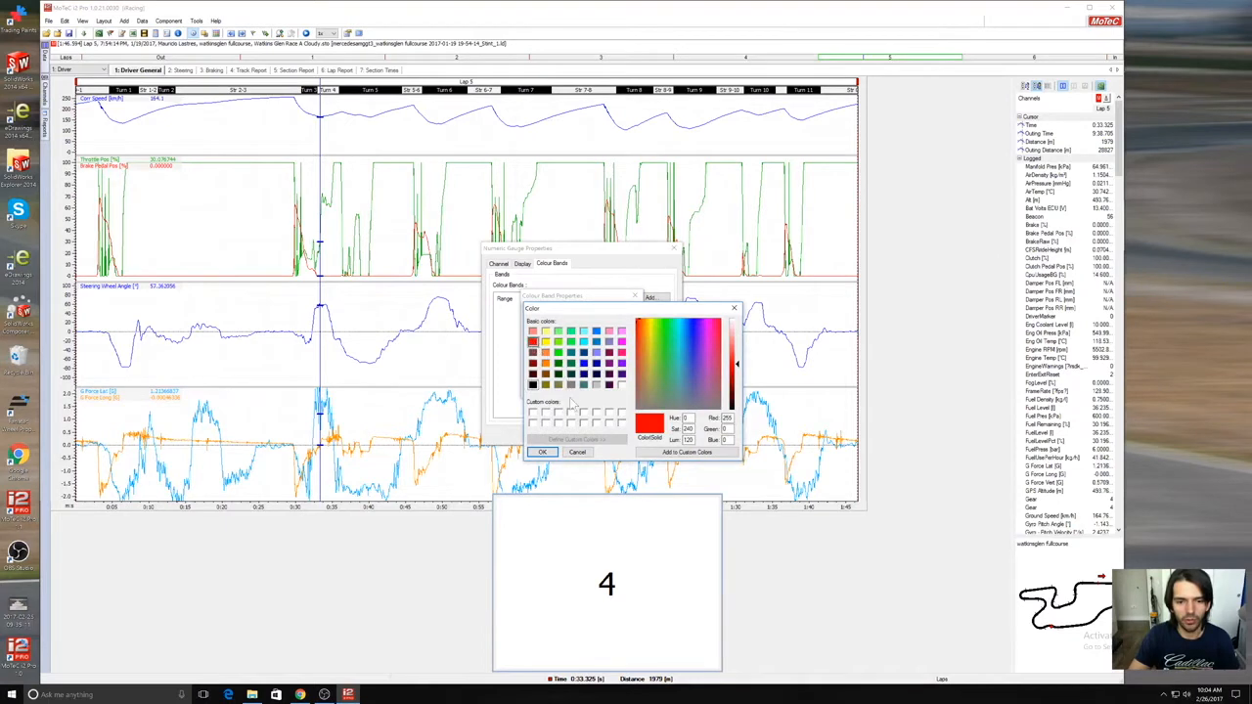
pyautogui.click(542, 452)
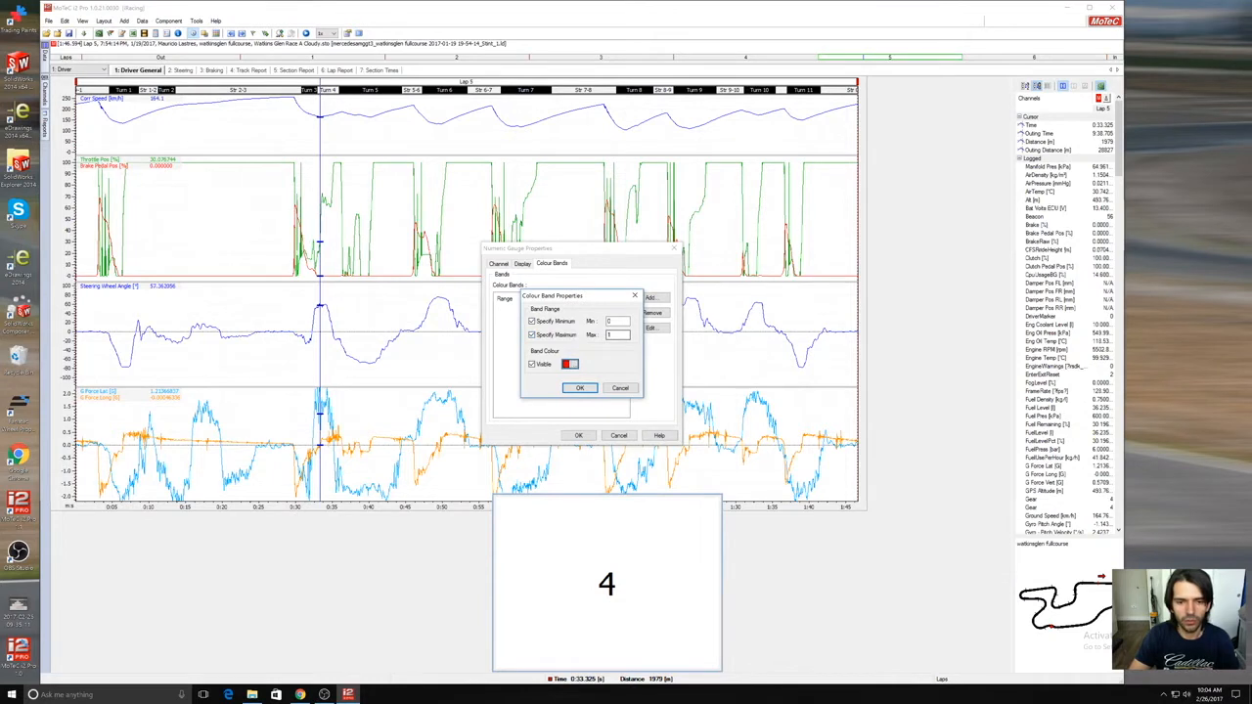
pyautogui.click(579, 388)
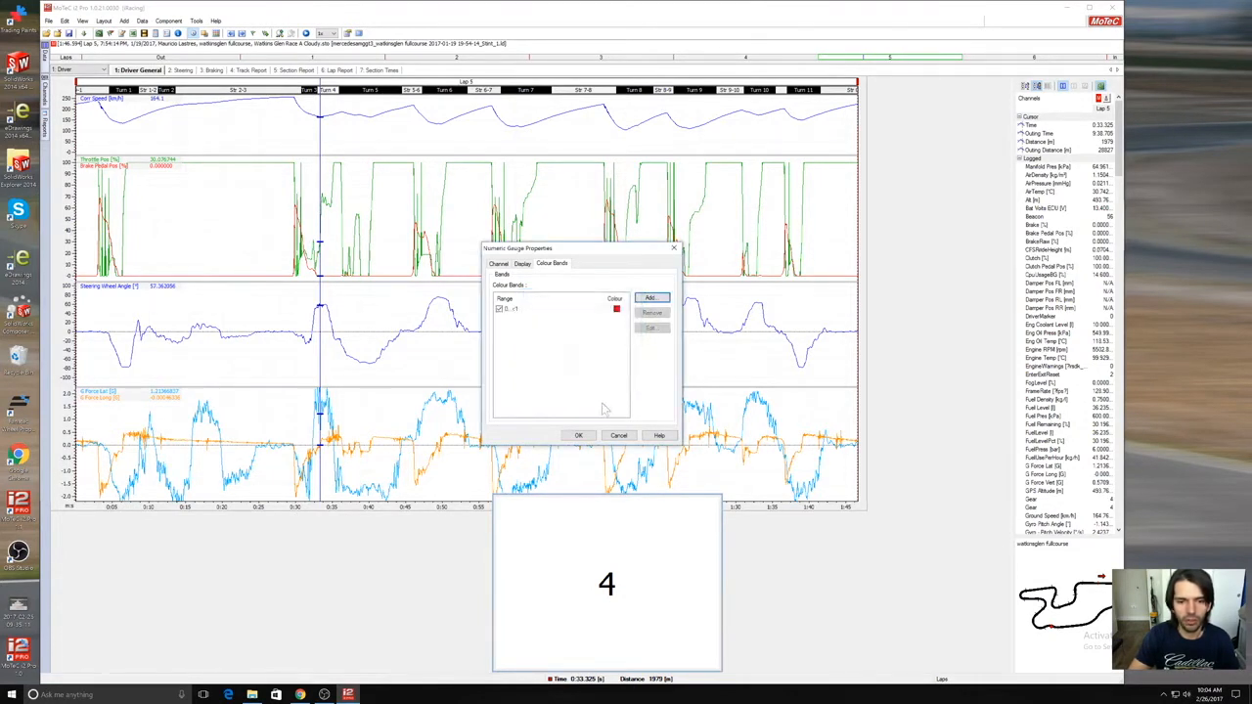
pyautogui.click(578, 436)
# Step: Display the out lap and move the data cursor to its start to check the Gear gauge's colour band
pyautogui.moveTo(601, 350); pyautogui.dragTo(320, 348)
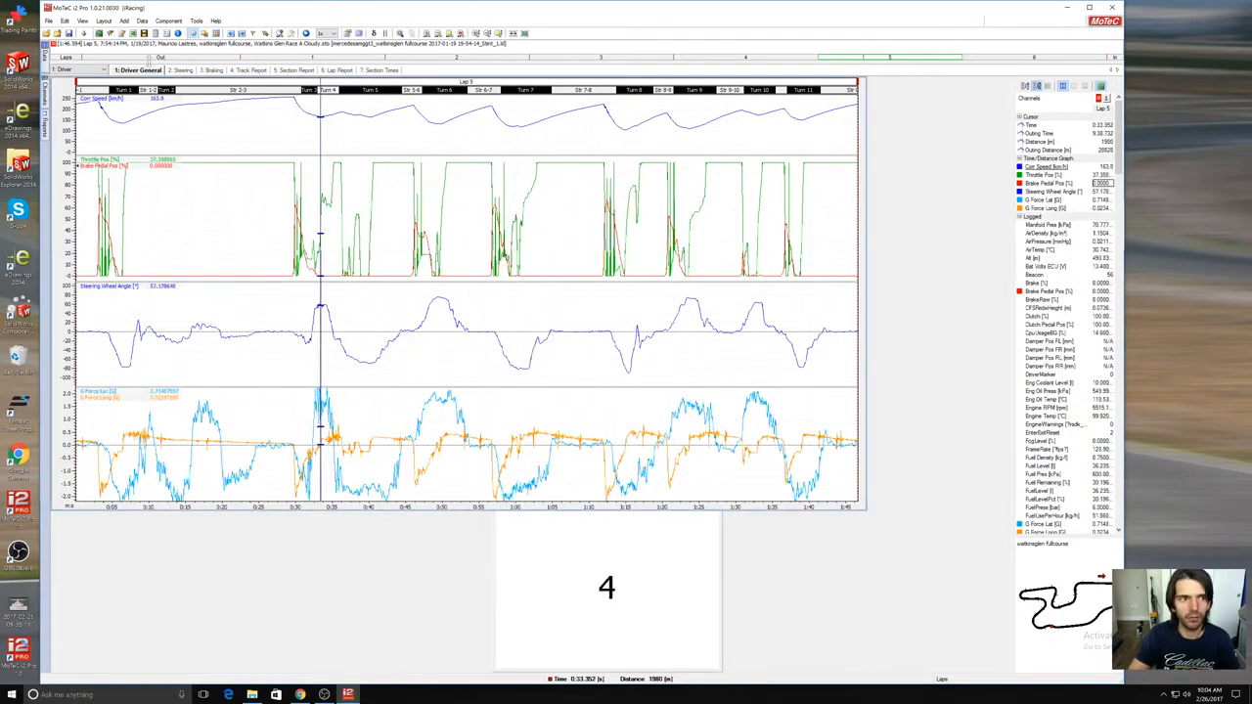
pyautogui.click(161, 57)
pyautogui.moveTo(296, 202); pyautogui.dragTo(174, 184)
pyautogui.moveTo(159, 330); pyautogui.dragTo(81, 291)
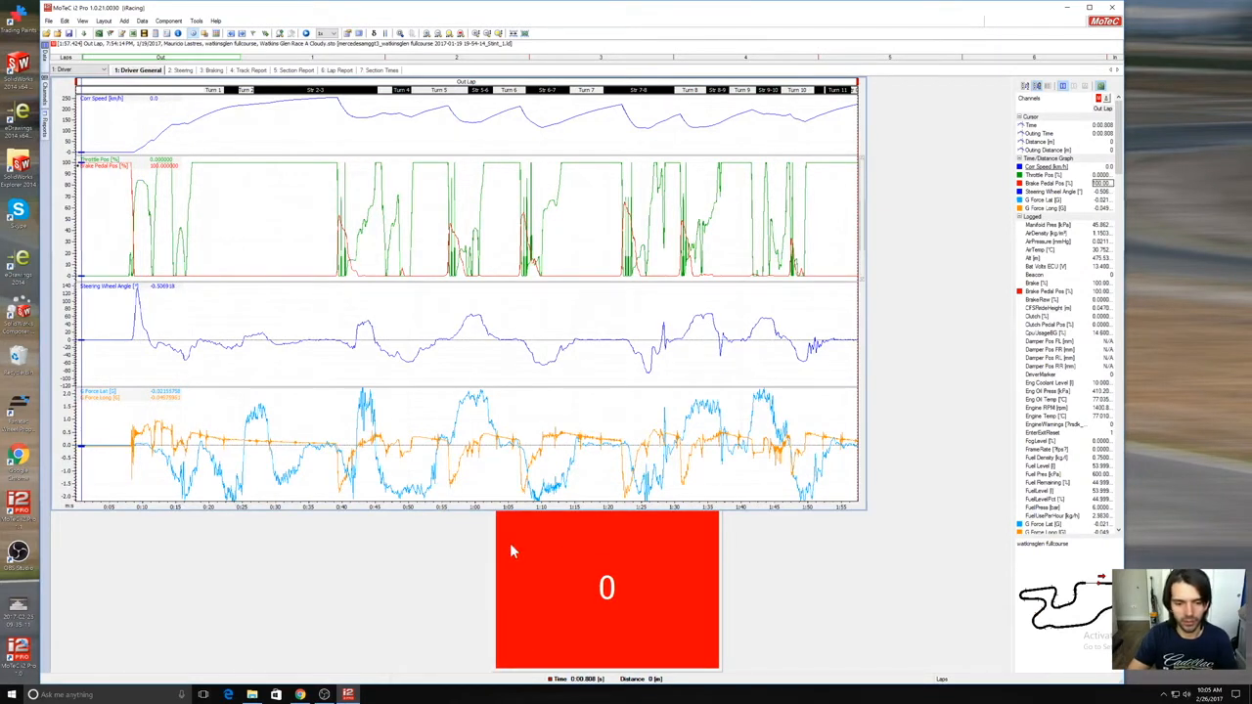
# Step: Shorten the Time/Distance graph and fit the Gear Selected gauge into a small area beside the graph's speed trace
pyautogui.moveTo(748, 516); pyautogui.dragTo(743, 451)
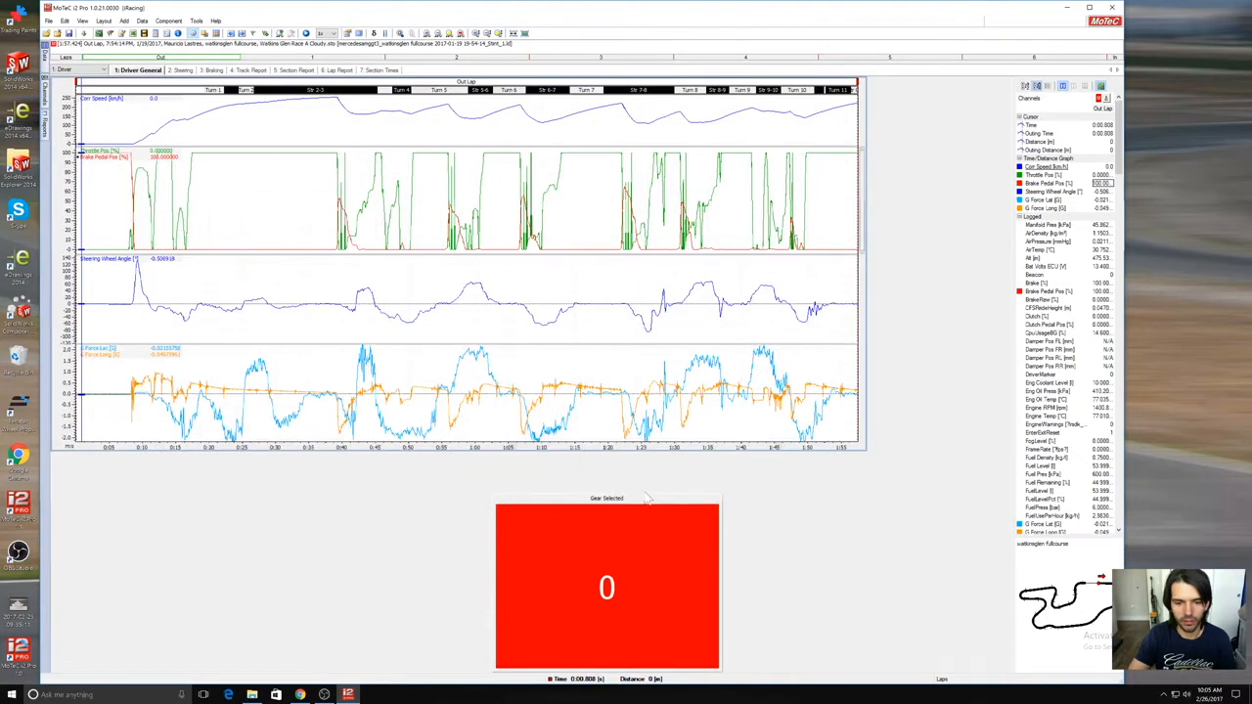
pyautogui.moveTo(642, 494); pyautogui.dragTo(832, 538)
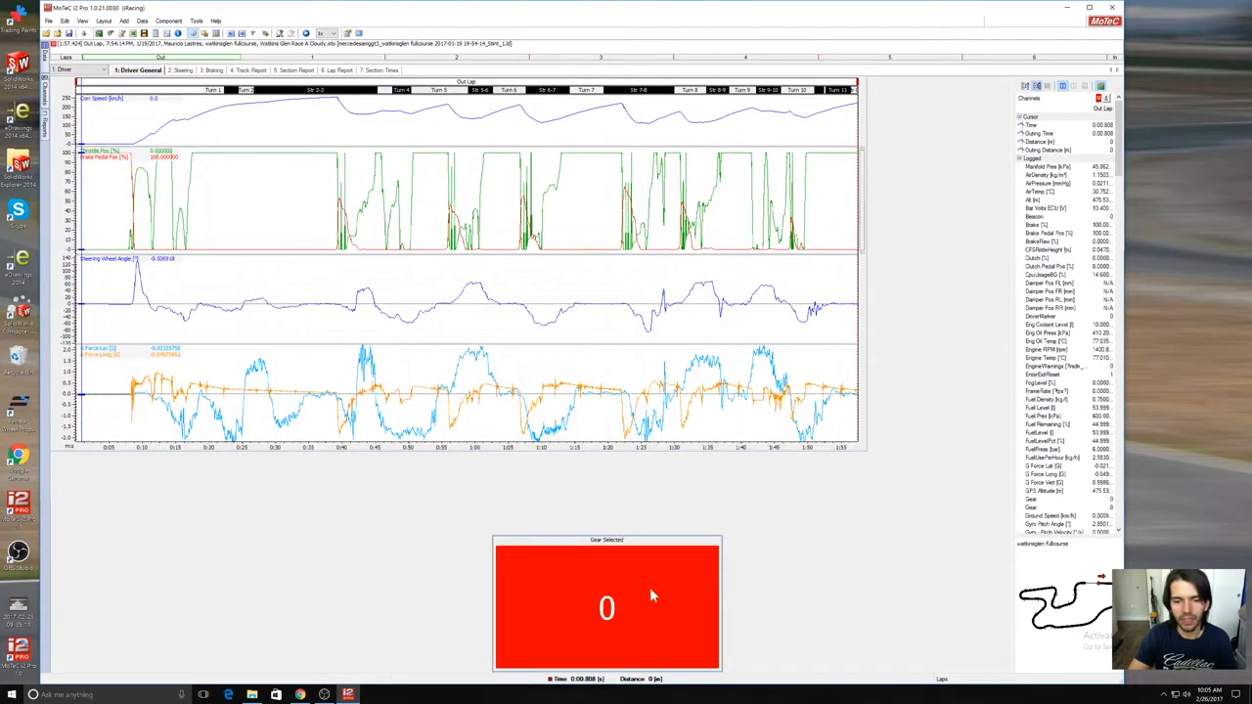
pyautogui.moveTo(721, 575); pyautogui.dragTo(1010, 575)
pyautogui.moveTo(492, 573); pyautogui.dragTo(883, 74)
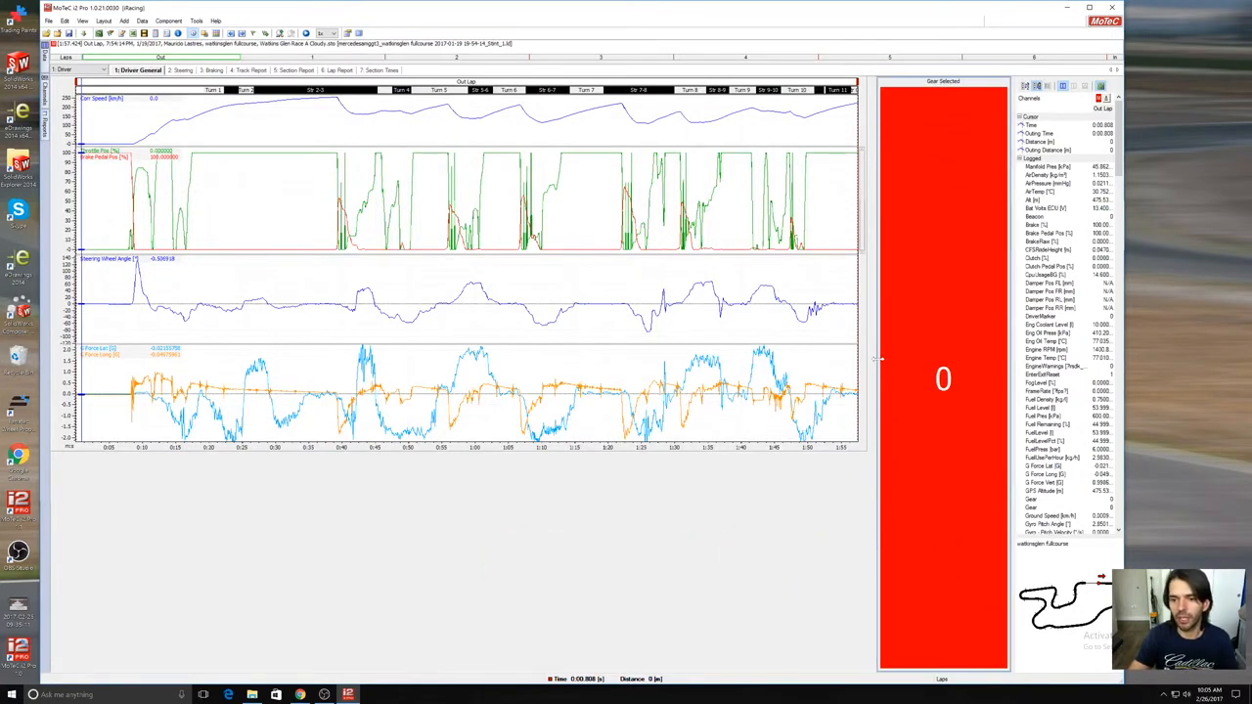
pyautogui.moveTo(876, 359); pyautogui.dragTo(870, 359)
pyautogui.moveTo(908, 670); pyautogui.dragTo(897, 143)
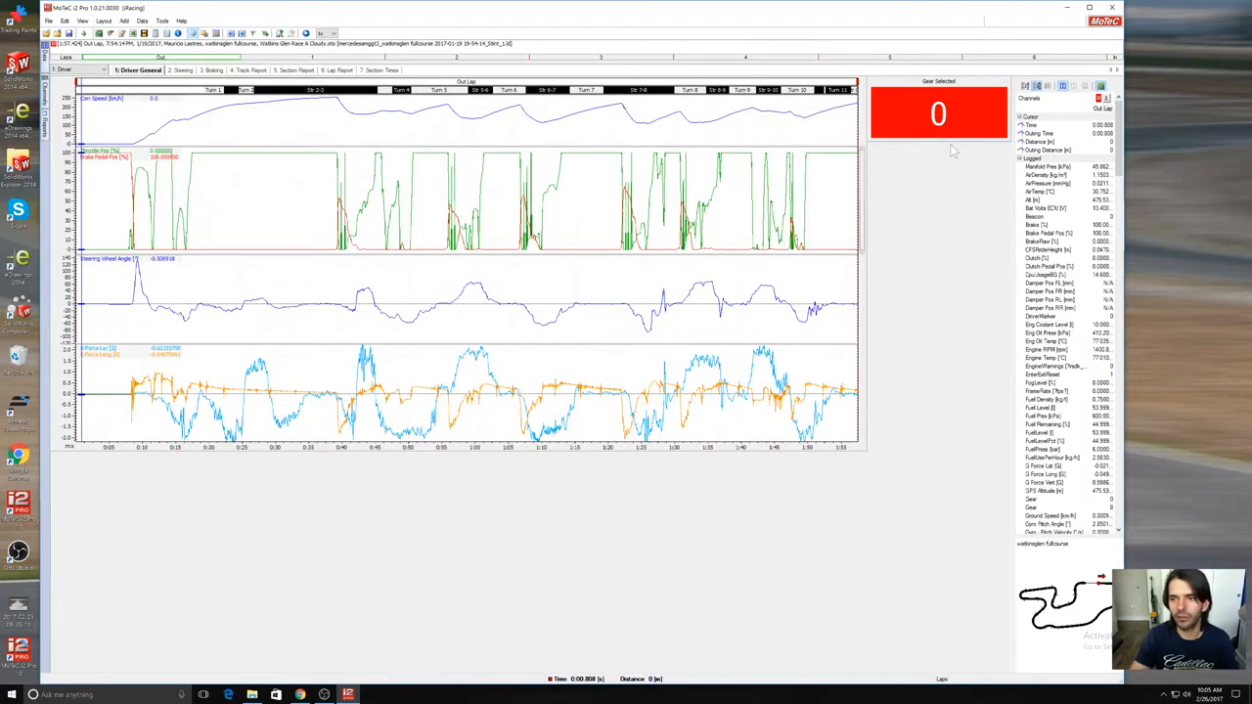
# Step: Return to lap 5 and check the selected gear around turn 6 with the data cursor
pyautogui.moveTo(587, 248); pyautogui.dragTo(384, 278)
pyautogui.click(877, 58)
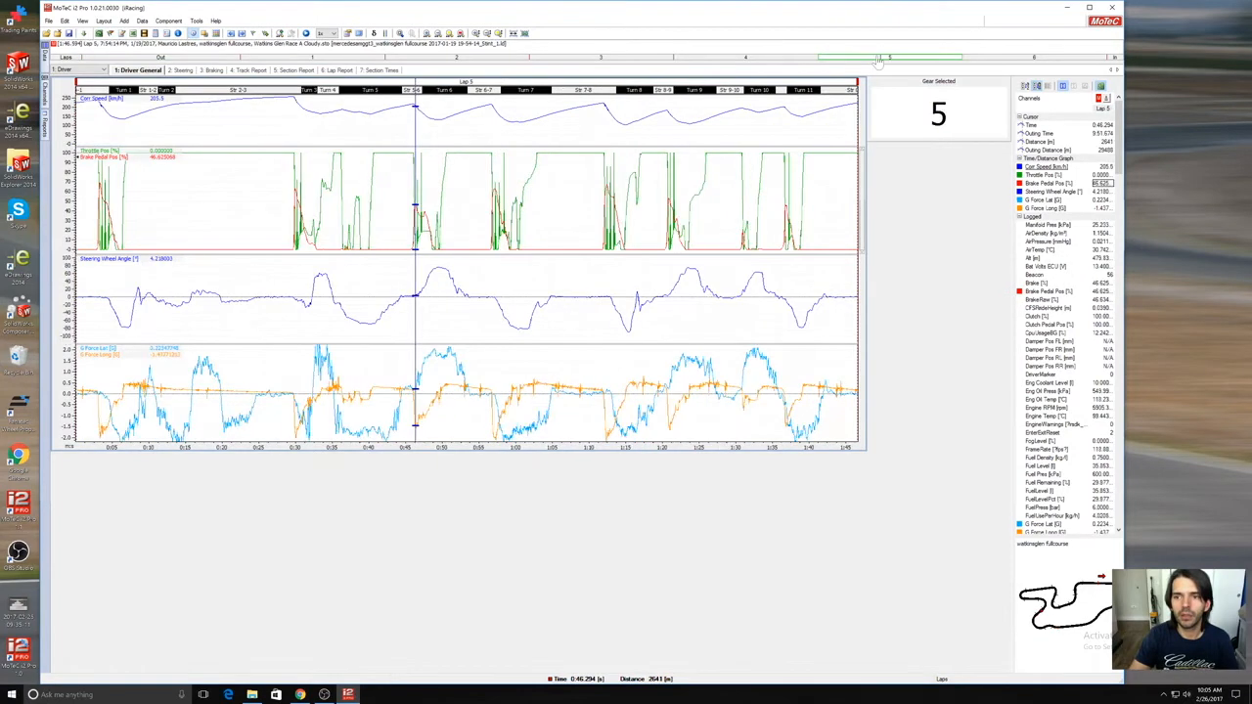
pyautogui.moveTo(457, 215)
pyautogui.mouseDown()
pyautogui.moveTo(360, 215)
pyautogui.moveTo(459, 213)
pyautogui.mouseUp()
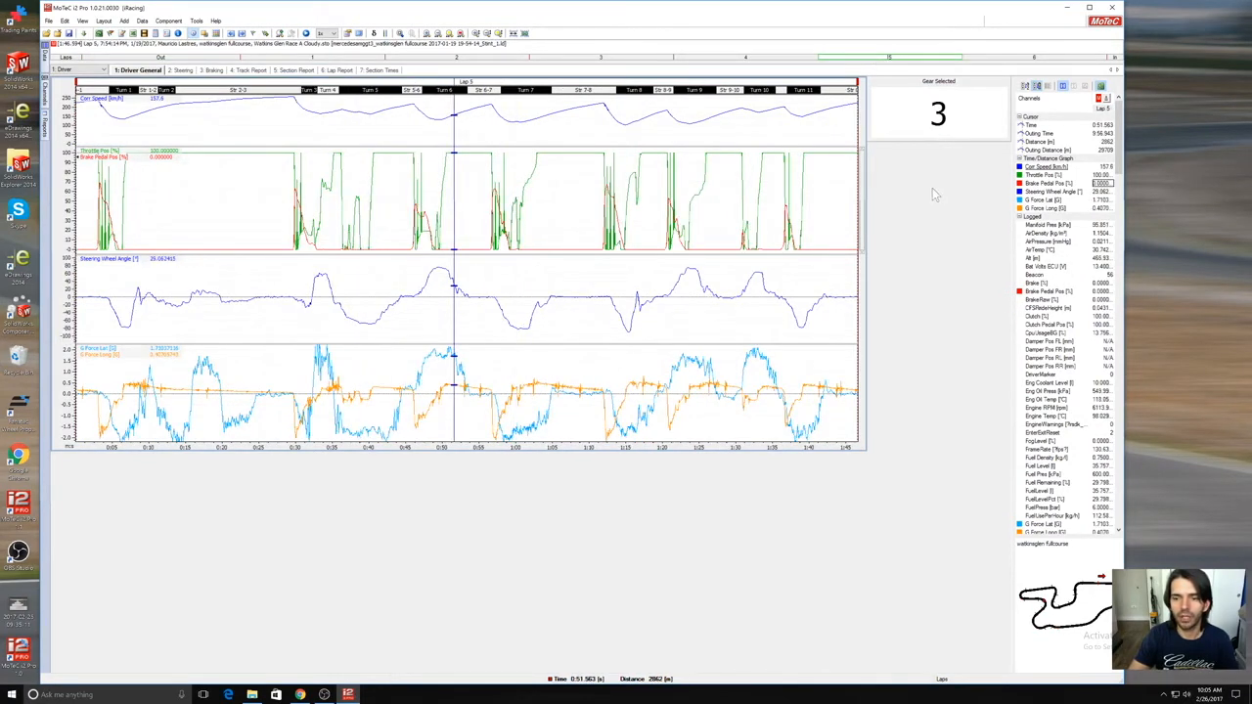
# Step: Add a dial gauge in the empty area below the graph and assign the Fuel Level channel to it
pyautogui.rightClick(299, 487)
pyautogui.moveTo(318, 490)
pyautogui.moveTo(412, 662)
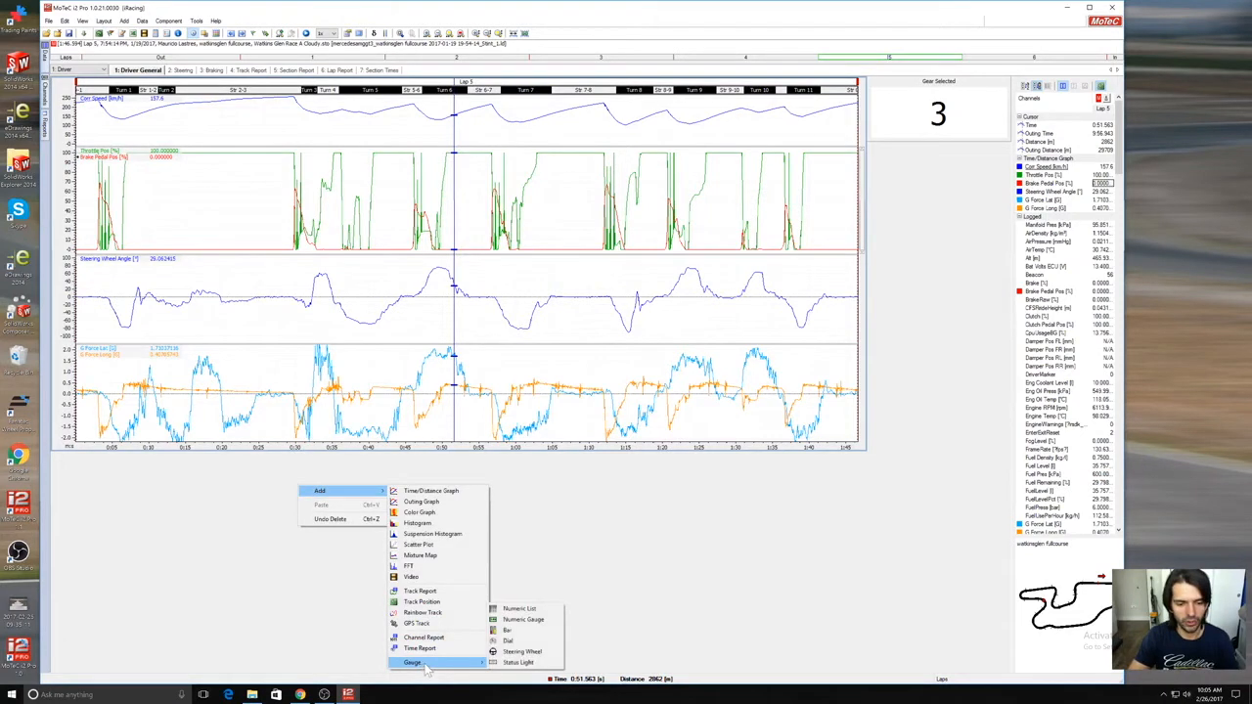
pyautogui.click(507, 643)
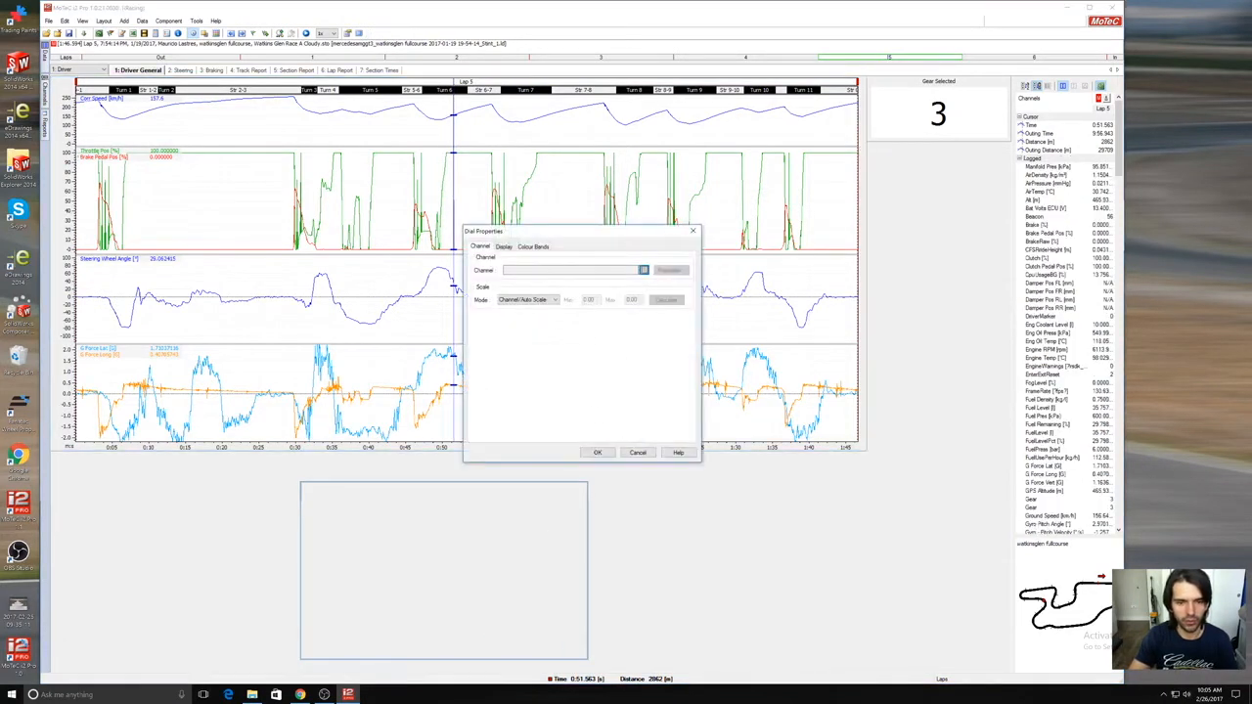
pyautogui.click(642, 271)
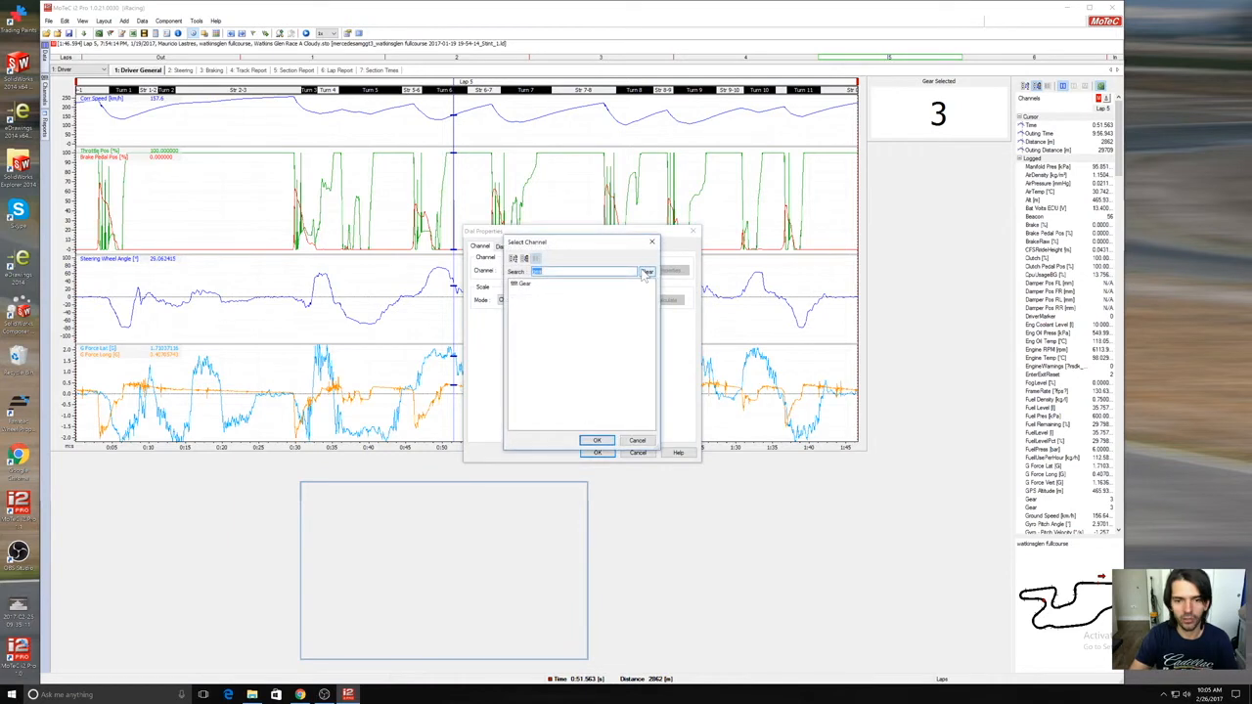
pyautogui.write('fu')
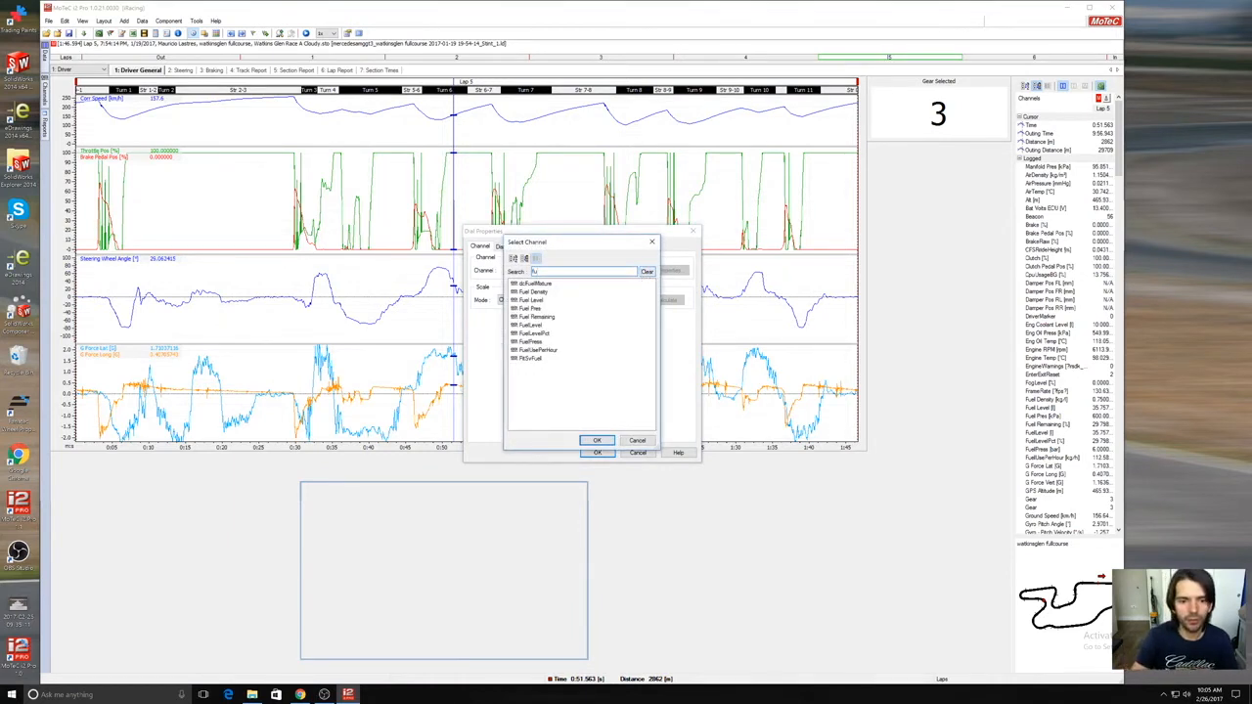
pyautogui.doubleClick(543, 300)
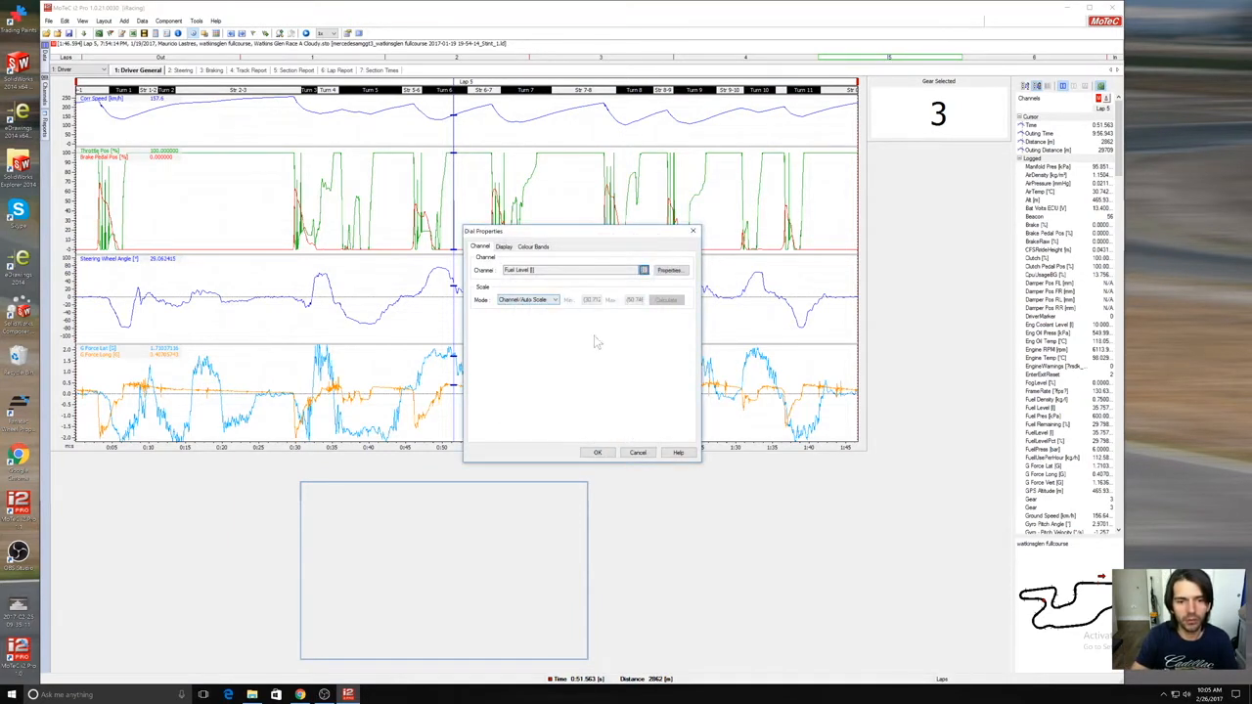
# Step: Review the Fuel Level channel properties and the dial's display options
pyautogui.click(671, 271)
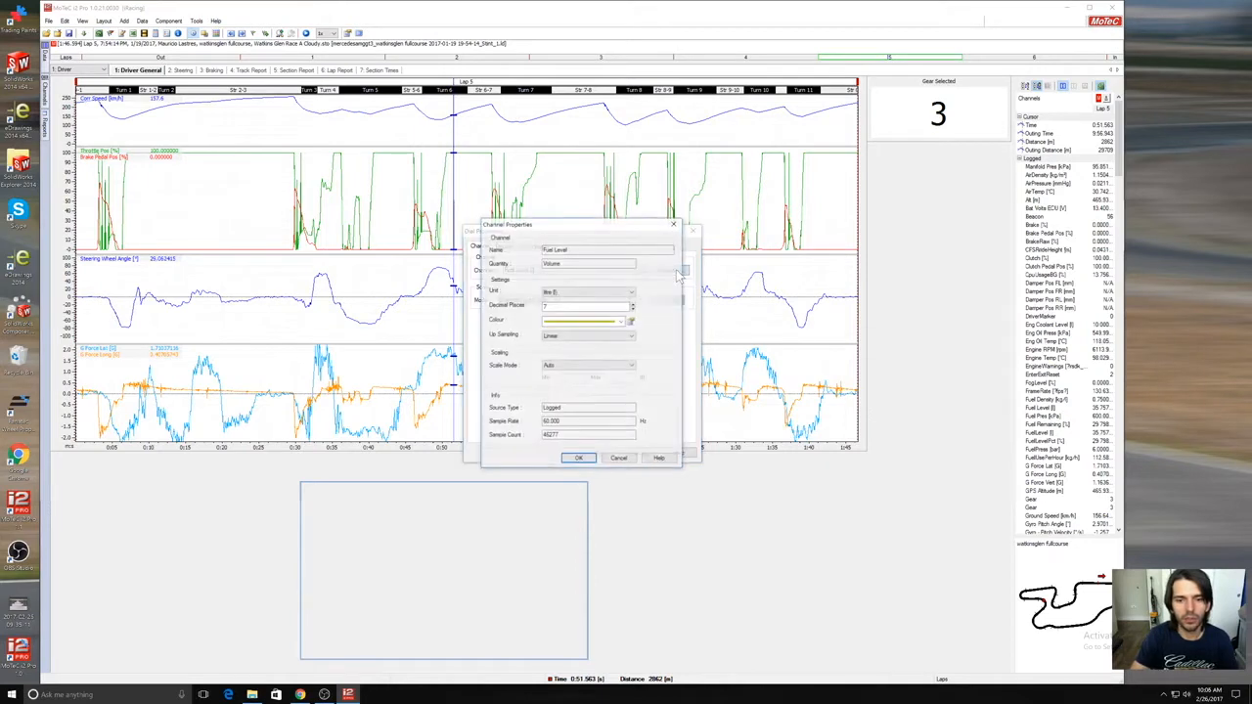
pyautogui.click(587, 426)
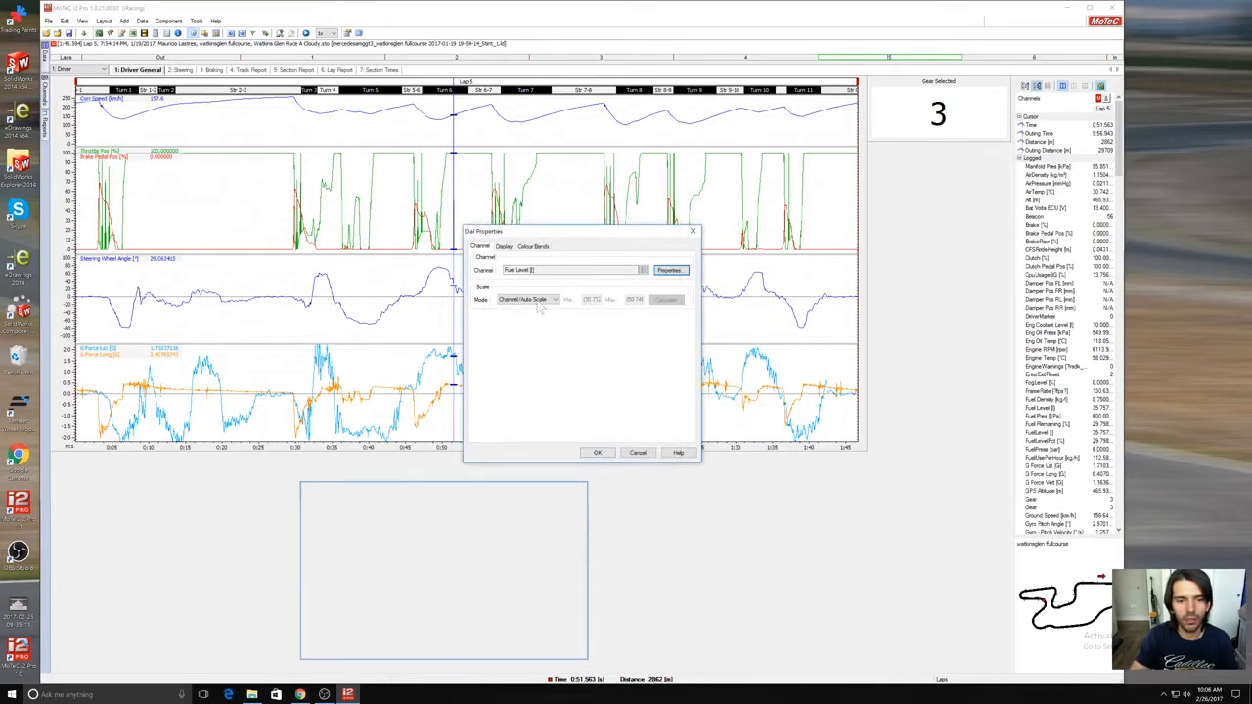
pyautogui.click(503, 248)
pyautogui.click(493, 427)
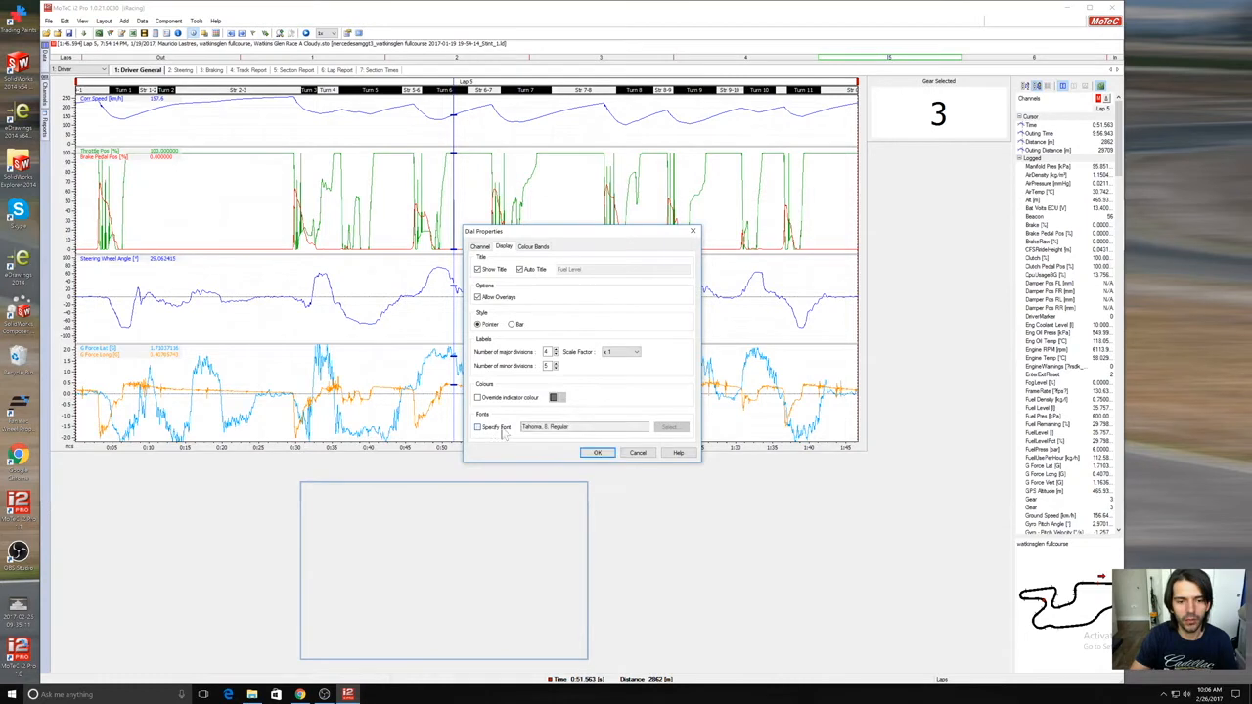
# Step: Add a red colour band with a minimum of 0 to the Fuel Level dial and check the dial near turn 4
pyautogui.click(534, 249)
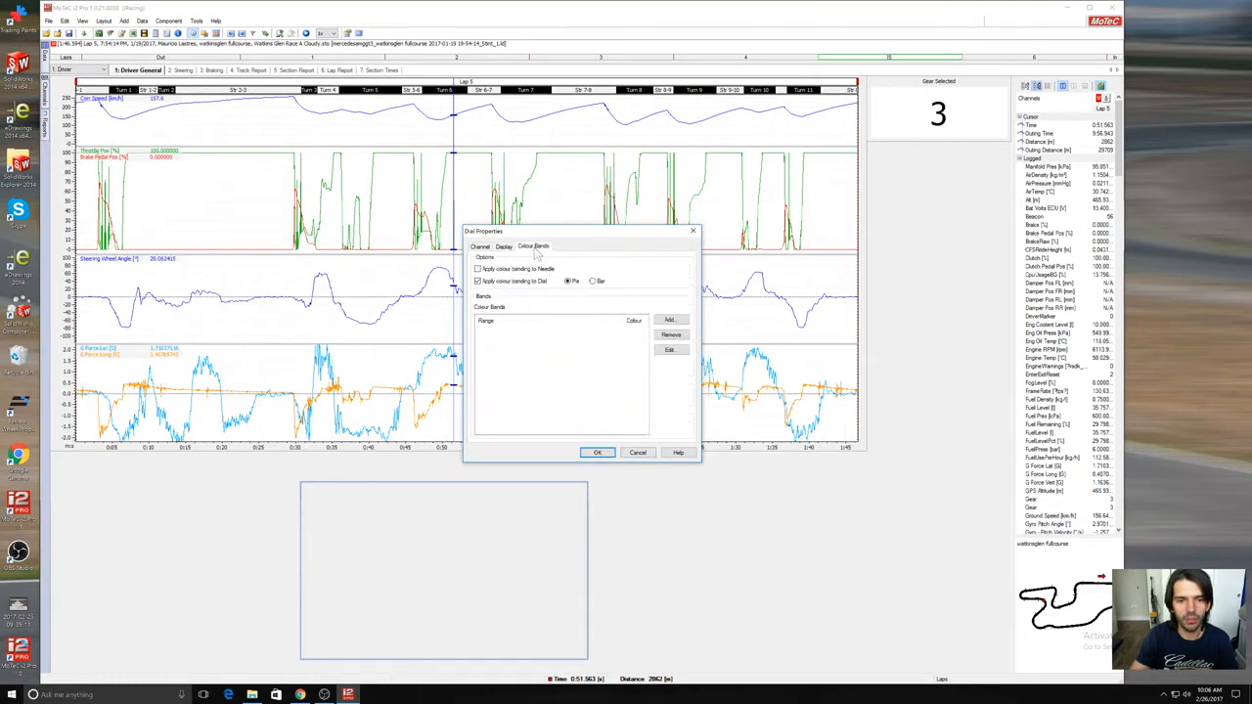
pyautogui.click(664, 321)
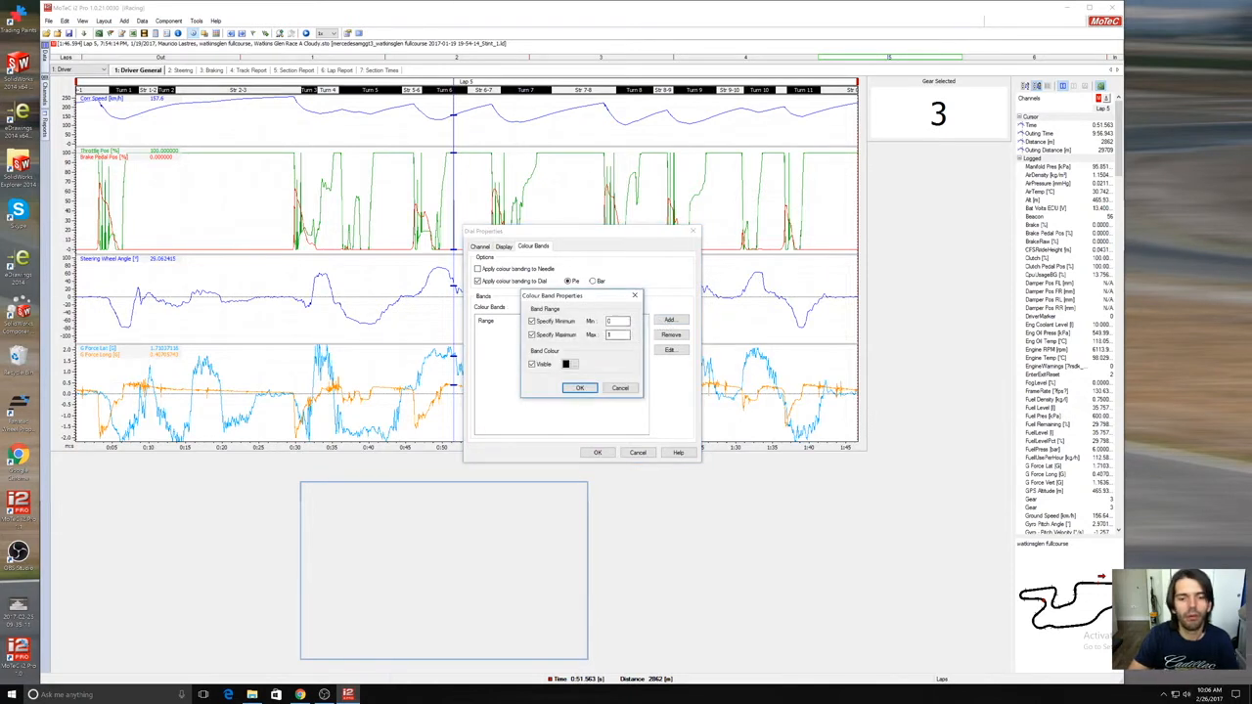
pyautogui.click(569, 364)
pyautogui.click(533, 340)
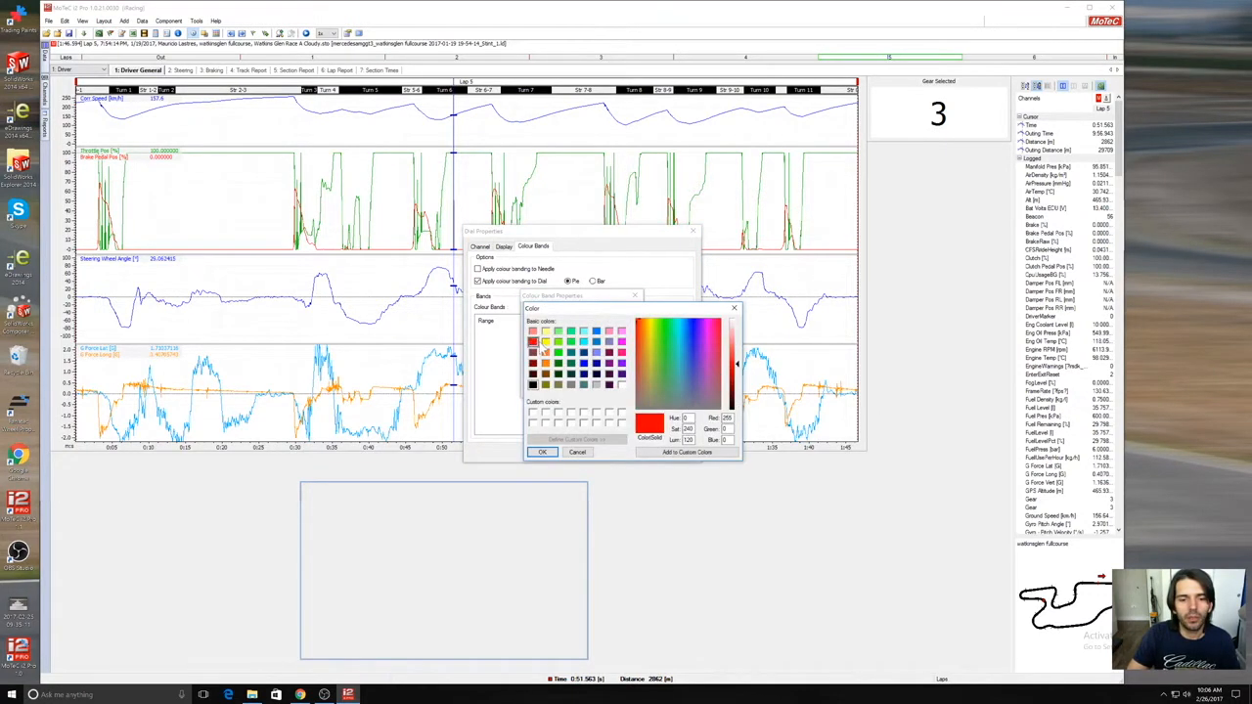
pyautogui.click(542, 453)
pyautogui.doubleClick(610, 335)
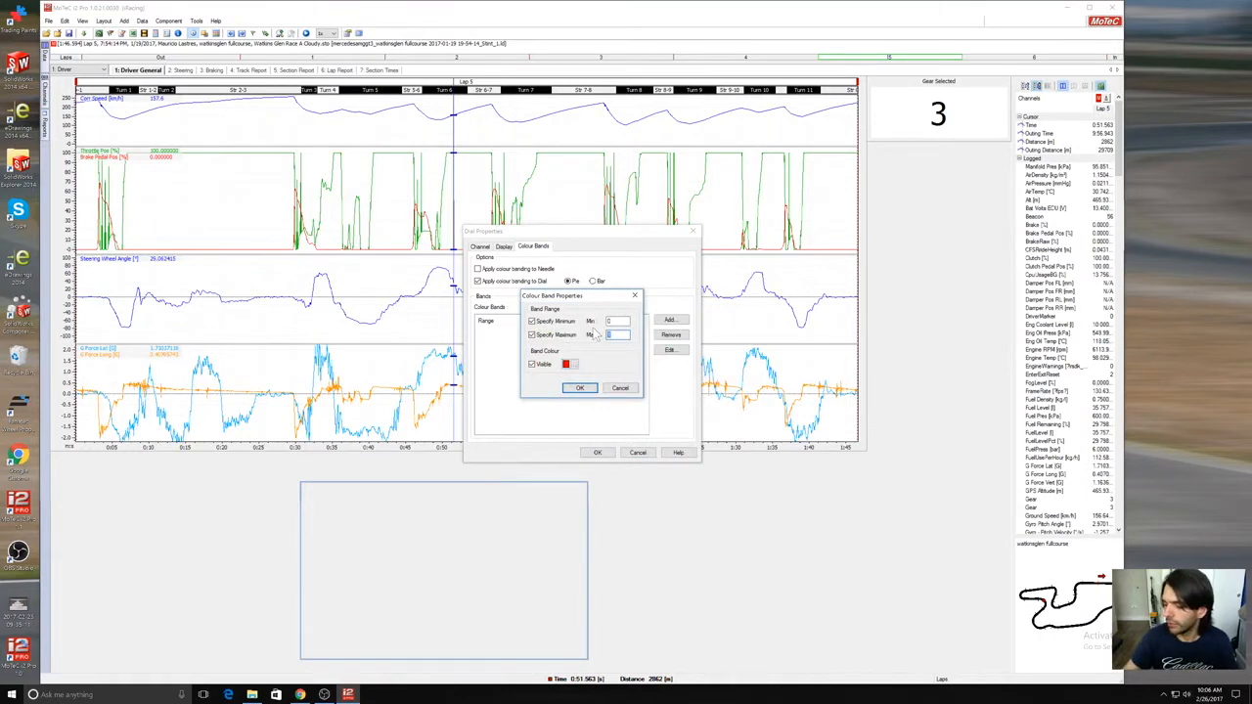
pyautogui.click(579, 388)
pyautogui.click(599, 453)
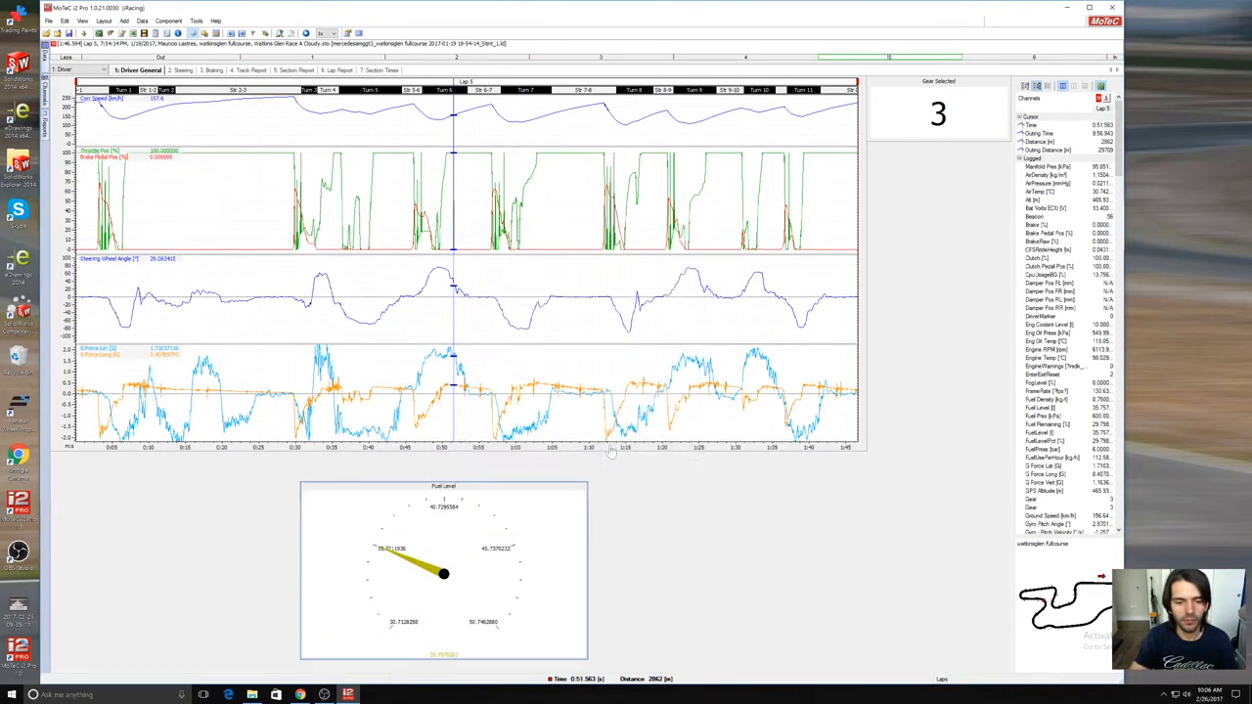
pyautogui.moveTo(557, 414); pyautogui.dragTo(338, 403)
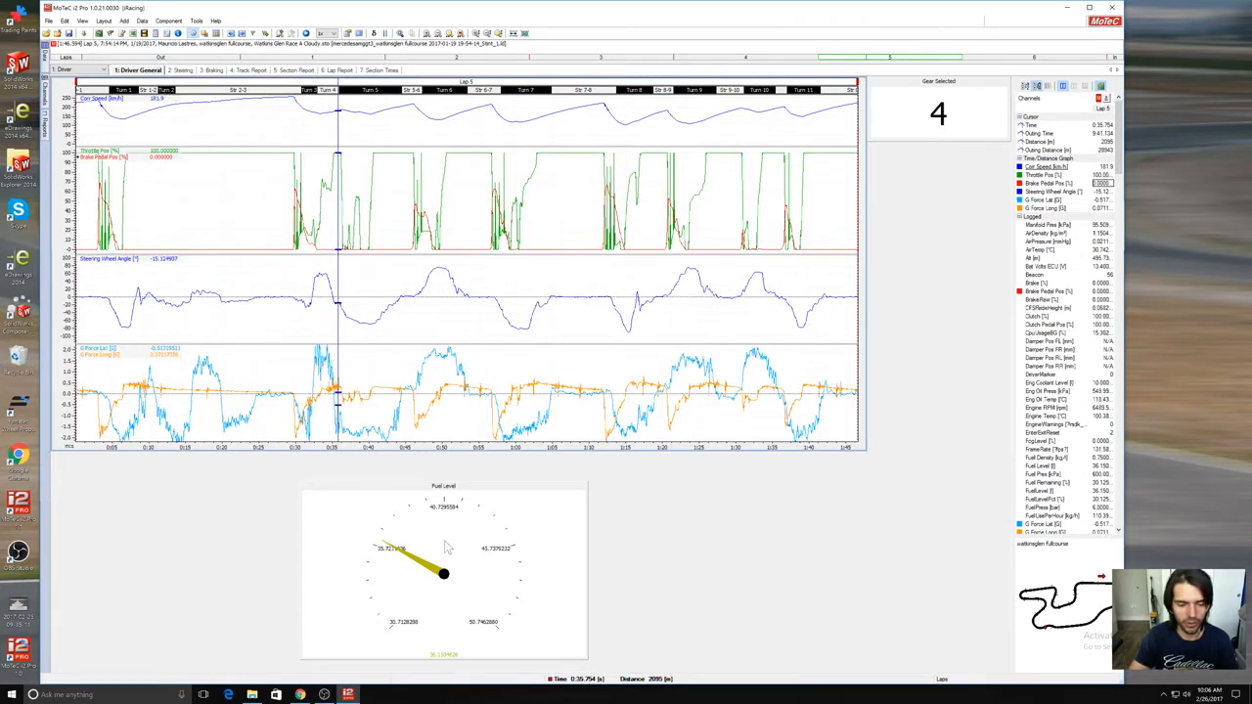
# Step: Resize the Fuel Level dial into a compact, nearly square gauge beneath the start of the Time/Distance graph
pyautogui.moveTo(302, 501); pyautogui.dragTo(51, 544)
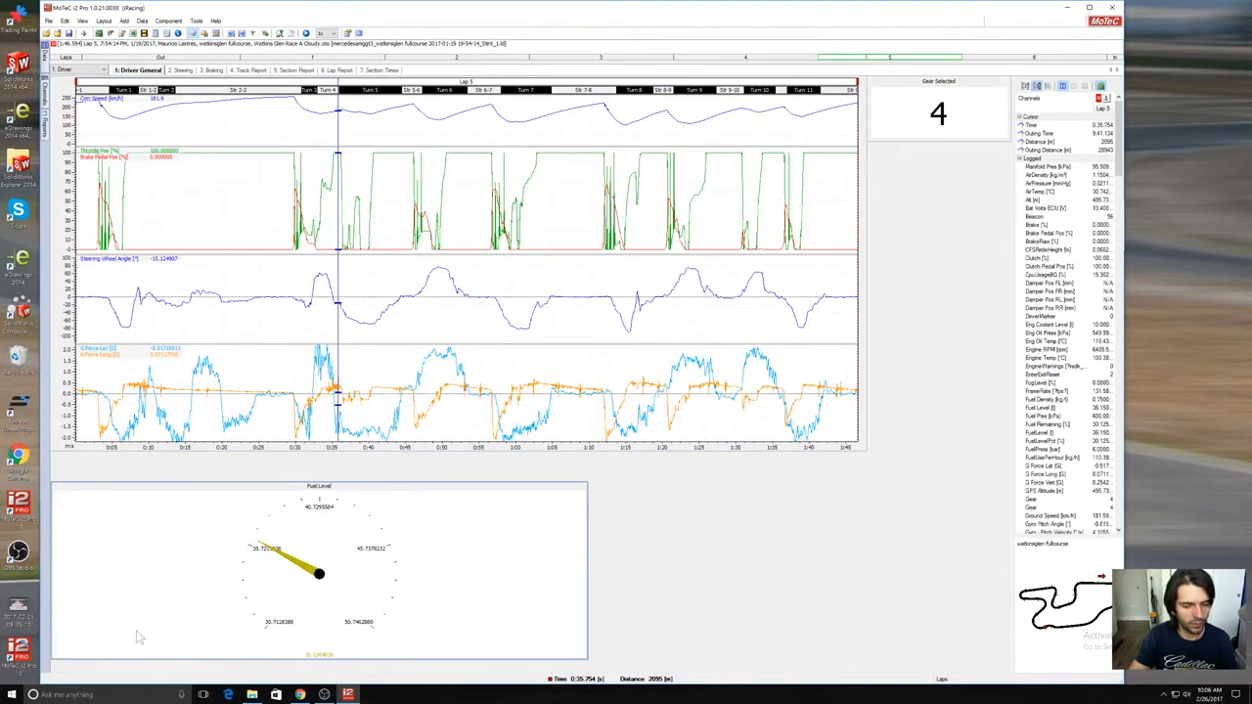
pyautogui.moveTo(143, 658); pyautogui.dragTo(143, 669)
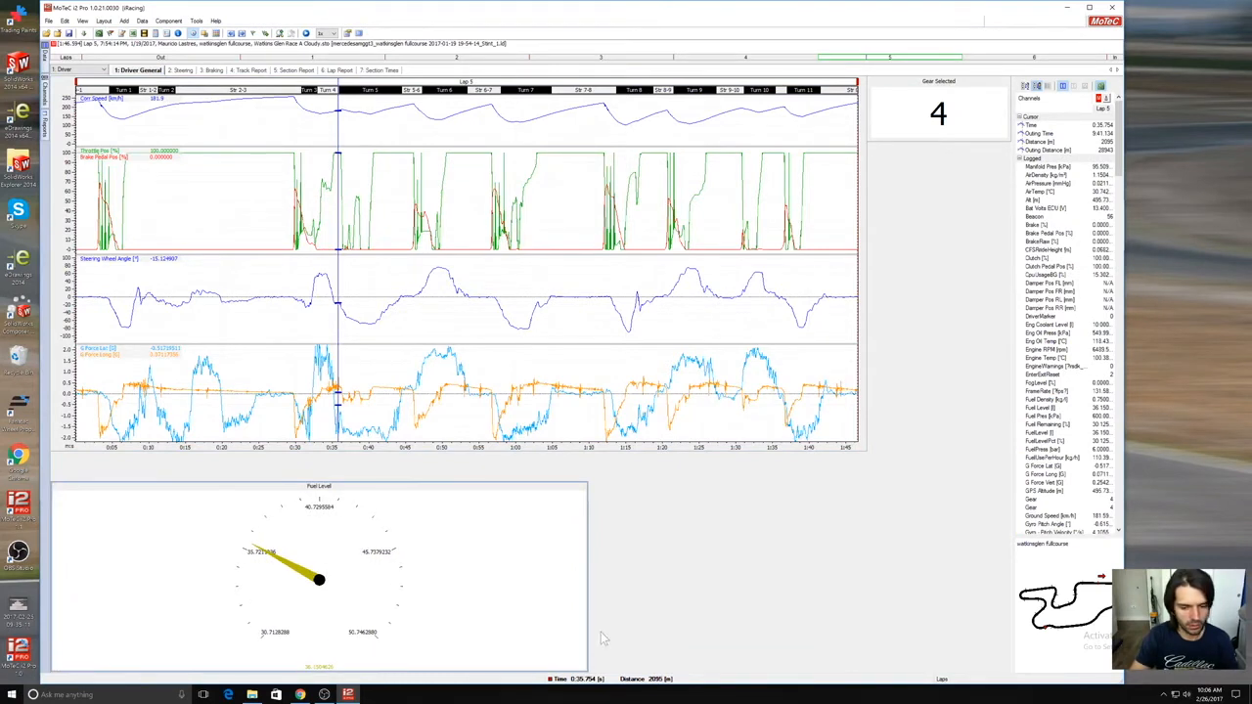
pyautogui.moveTo(586, 638); pyautogui.dragTo(233, 604)
pyautogui.rightClick(148, 537)
pyautogui.click(113, 614)
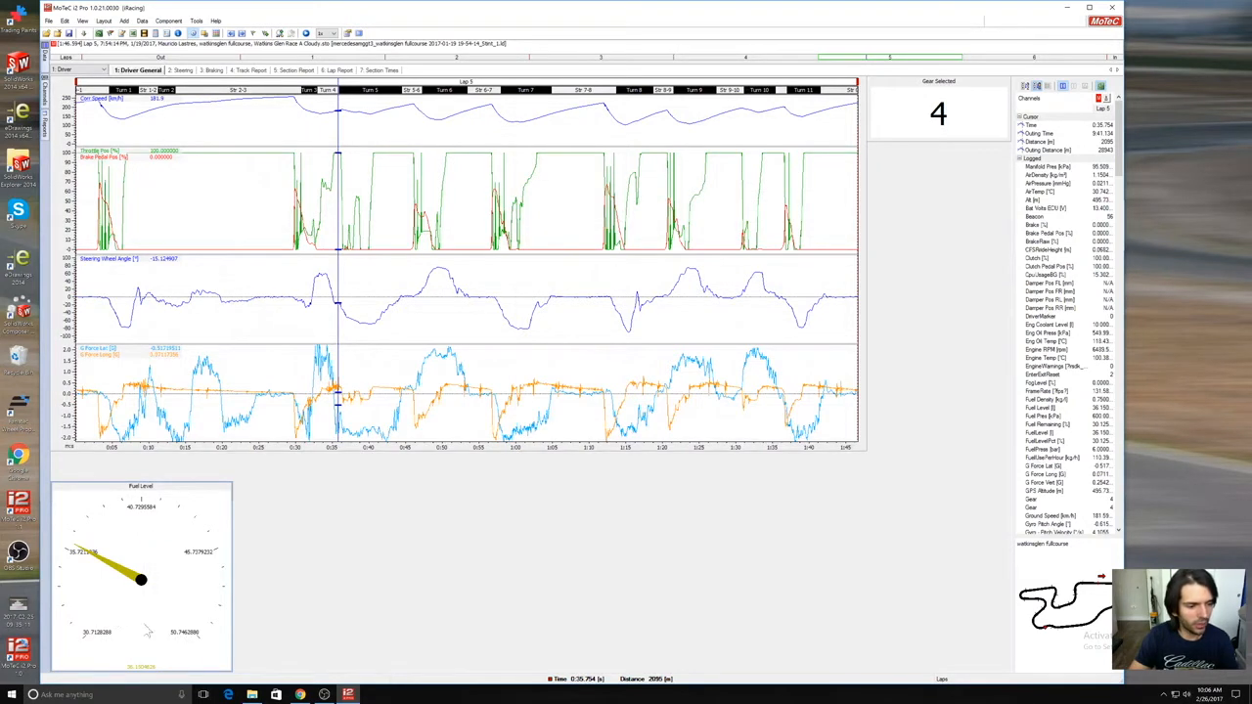
pyautogui.rightClick(160, 521)
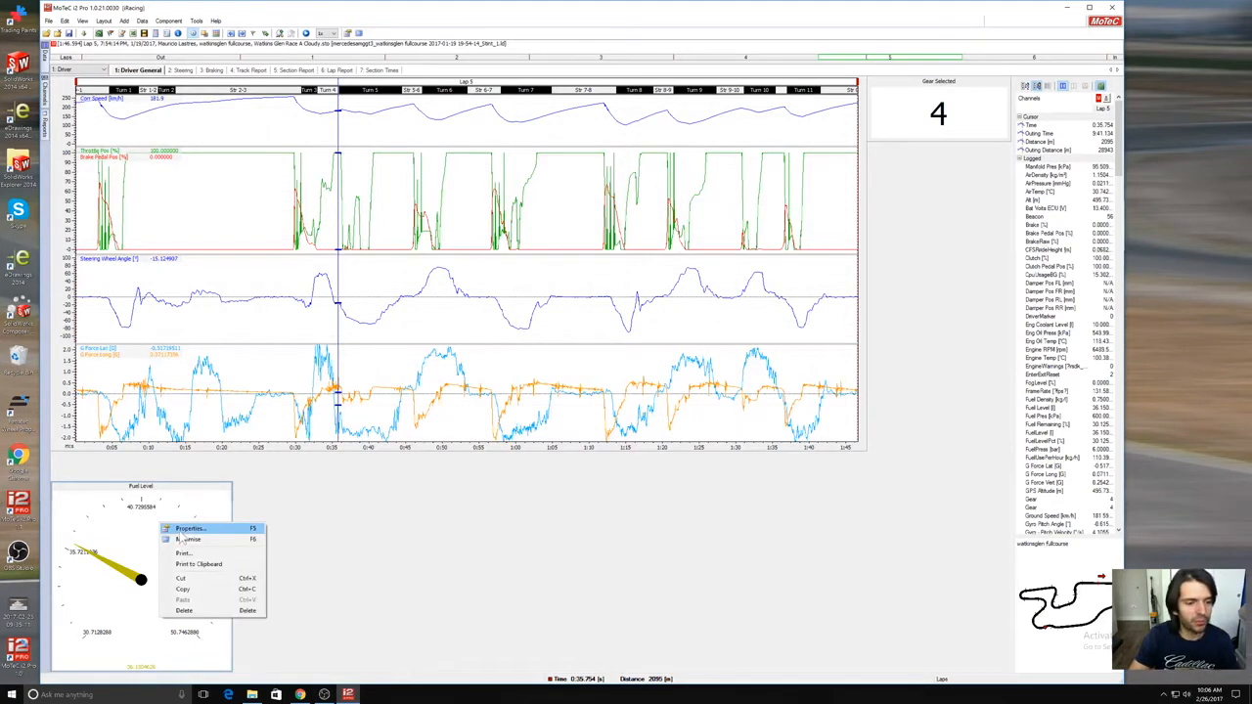
pyautogui.click(189, 529)
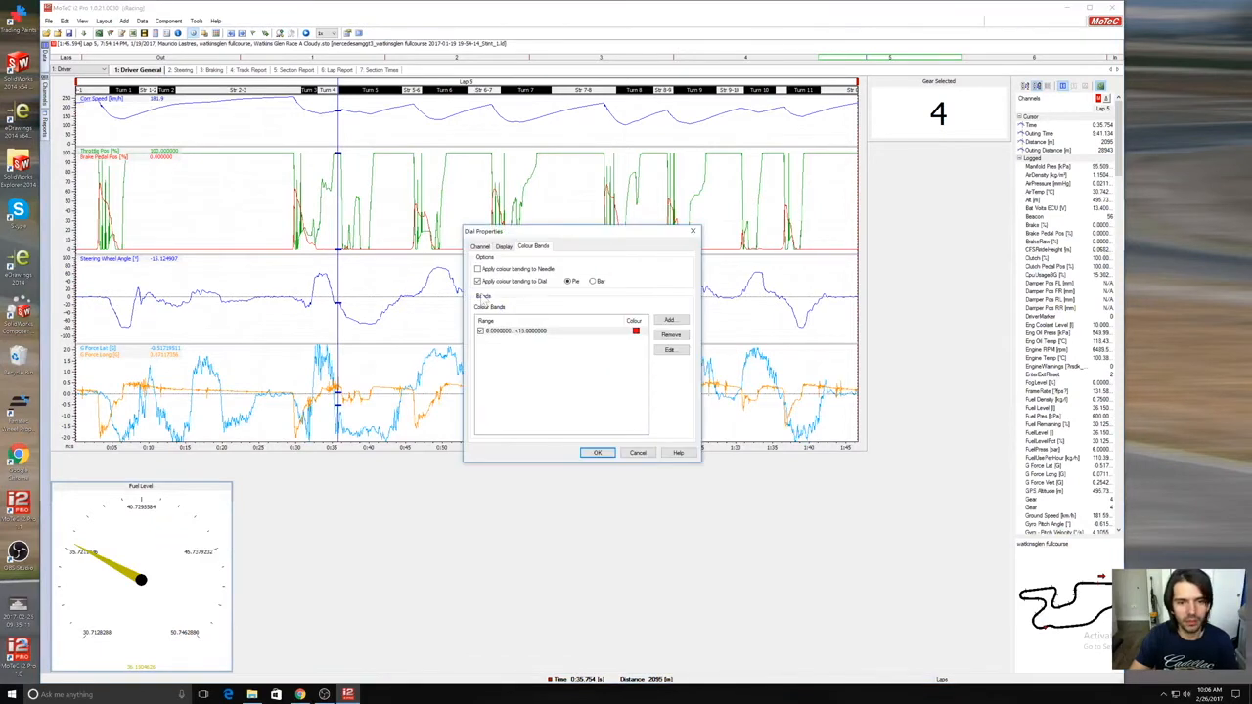
pyautogui.click(481, 247)
pyautogui.click(638, 452)
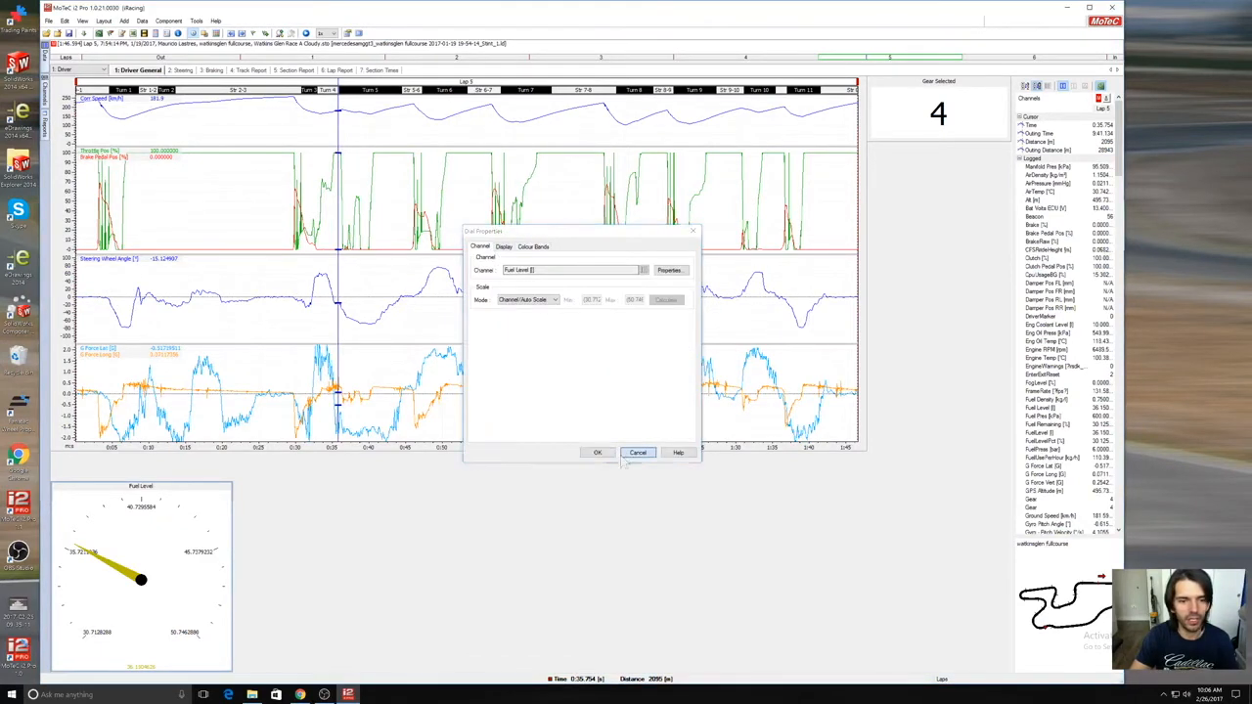
pyautogui.rightClick(131, 533)
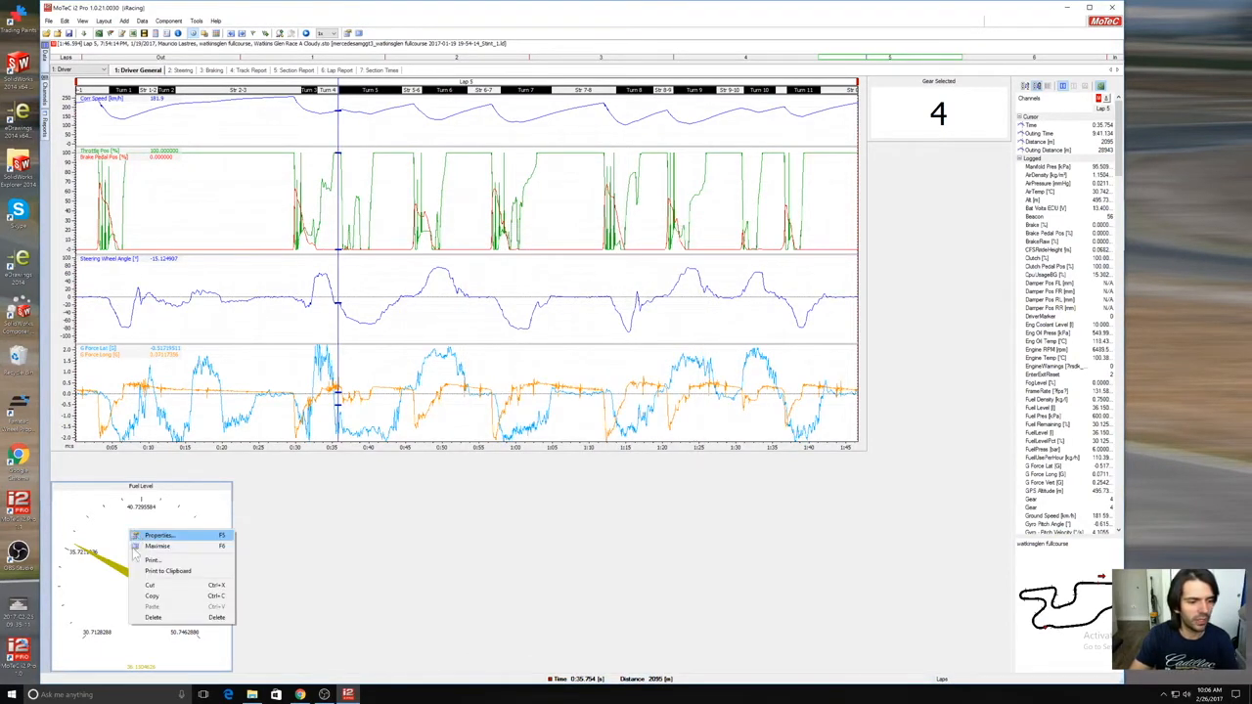
pyautogui.click(111, 551)
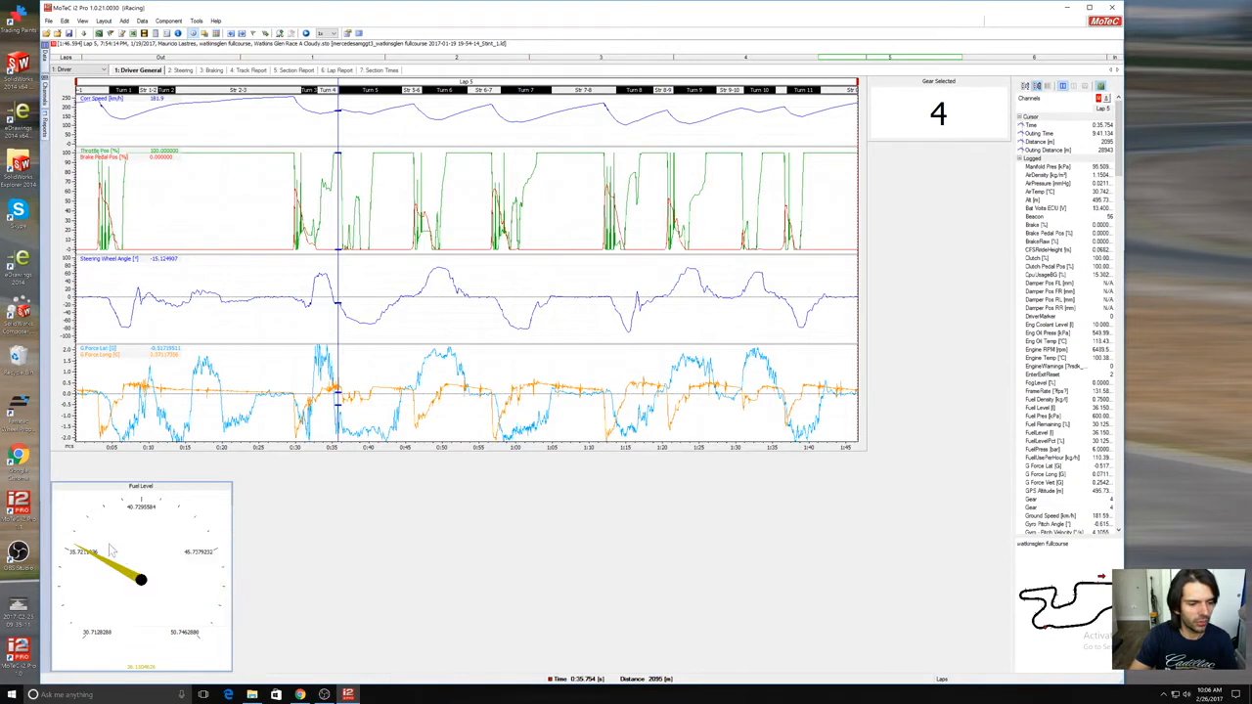
# Step: Set the Fuel Level channel's unit to US gallon, its decimal places to 1 and its colour to green
pyautogui.rightClick(144, 491)
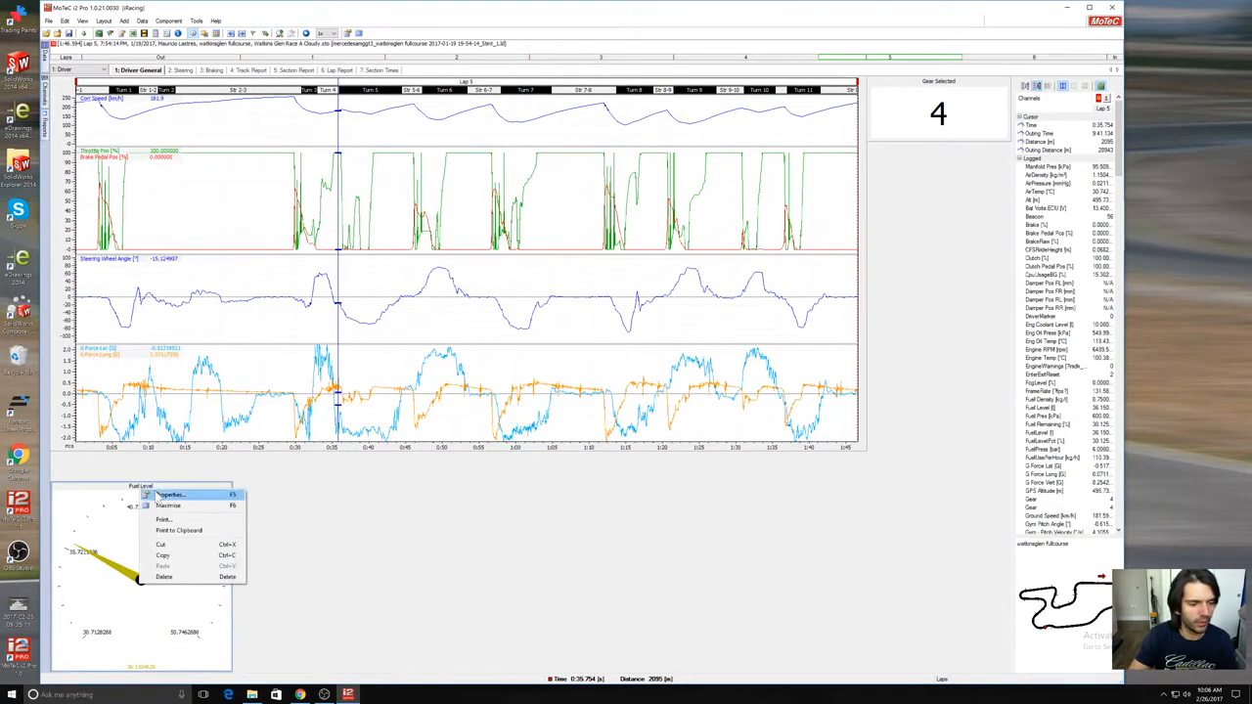
pyautogui.click(164, 495)
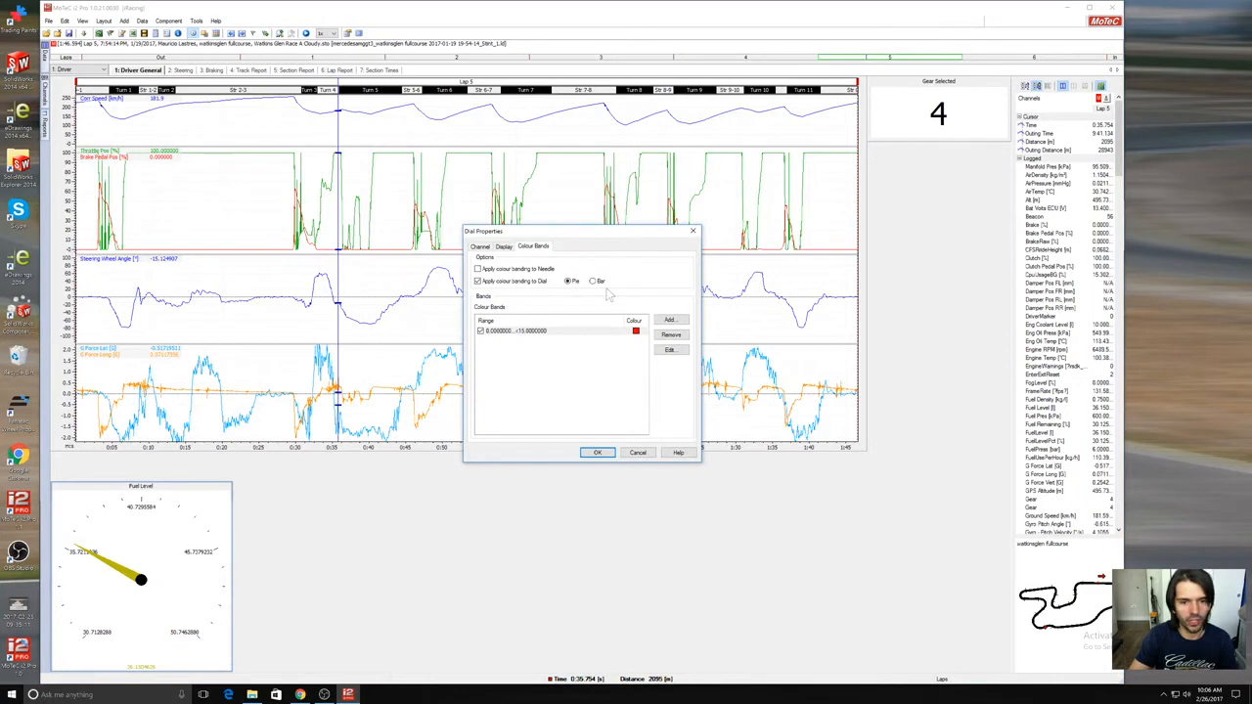
pyautogui.click(480, 247)
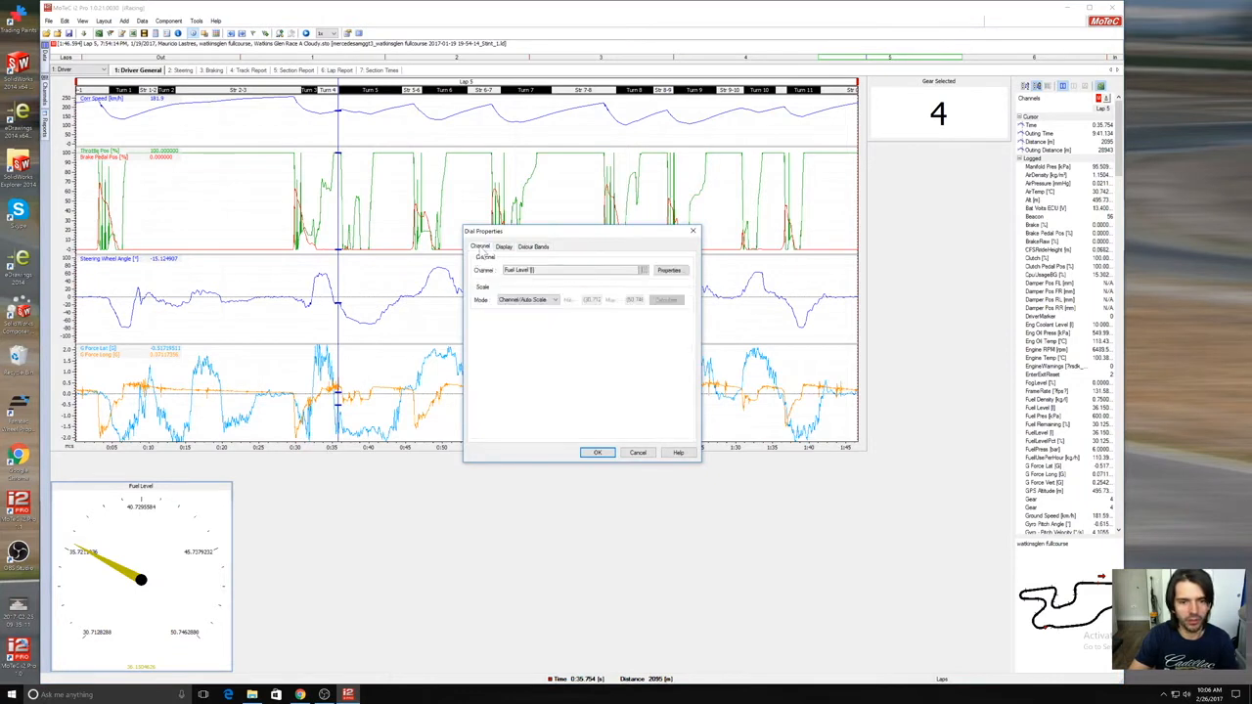
pyautogui.click(666, 271)
pyautogui.moveTo(564, 230); pyautogui.dragTo(566, 278)
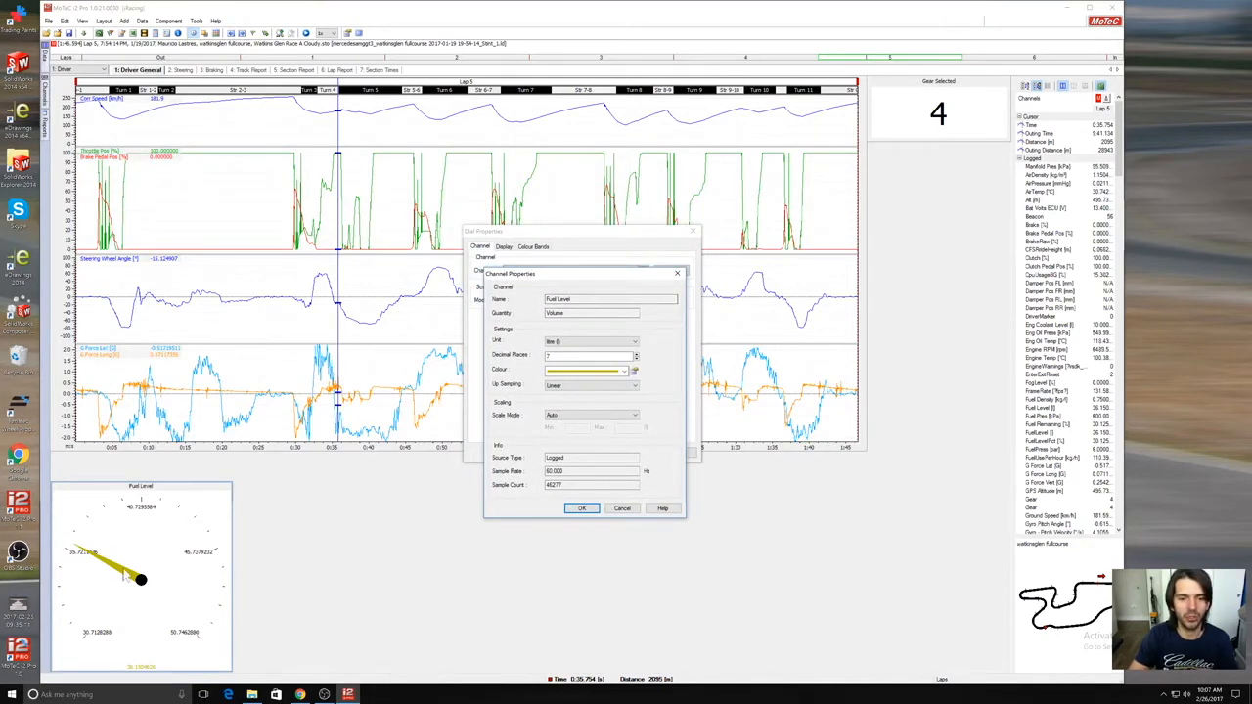
pyautogui.click(606, 342)
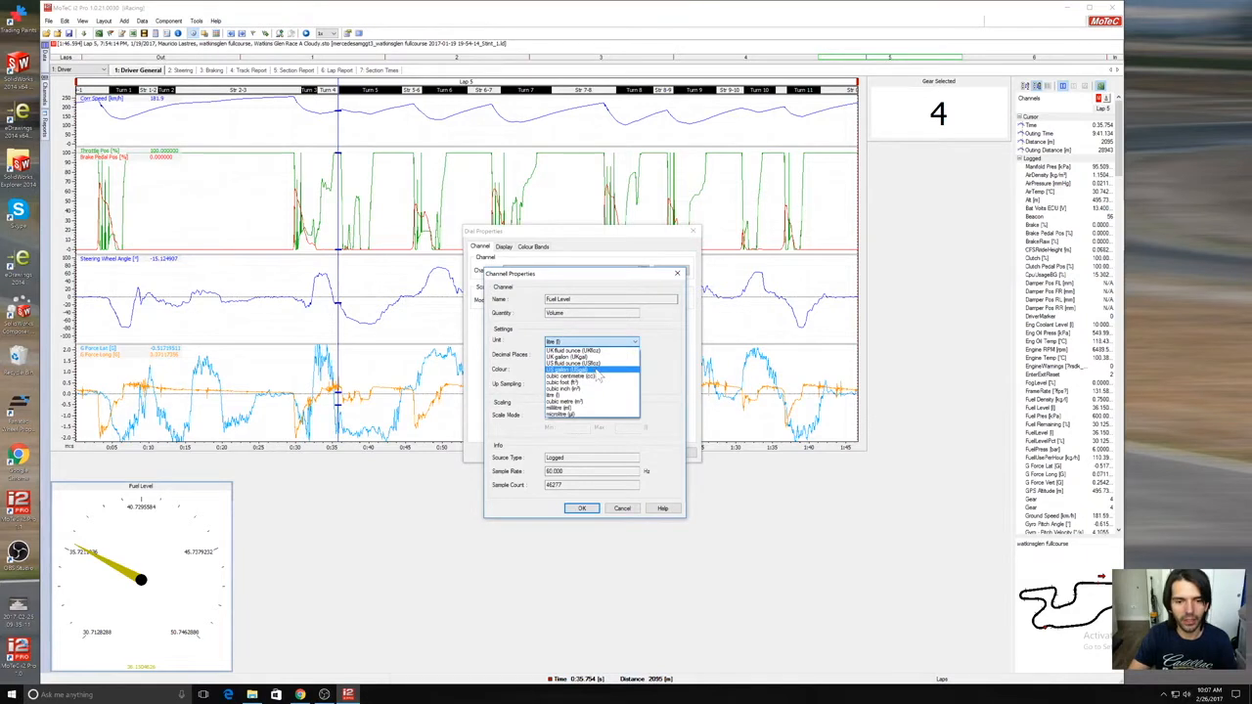
pyautogui.click(595, 372)
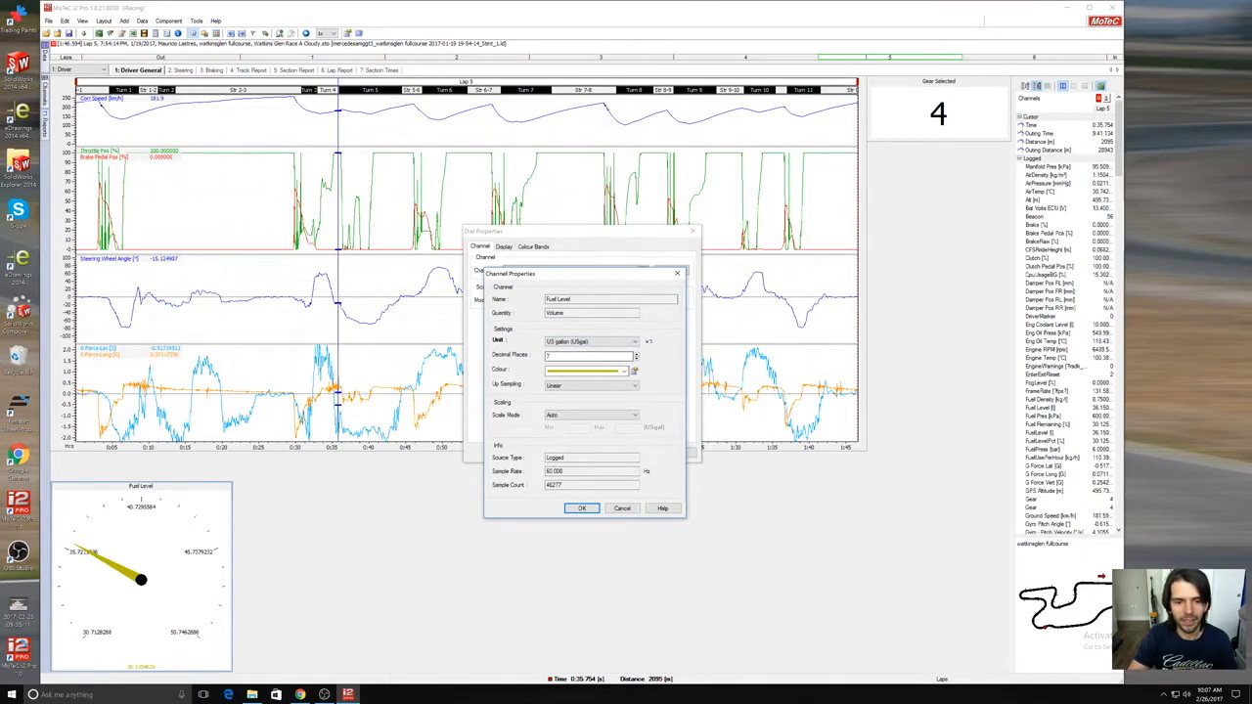
pyautogui.write('1')
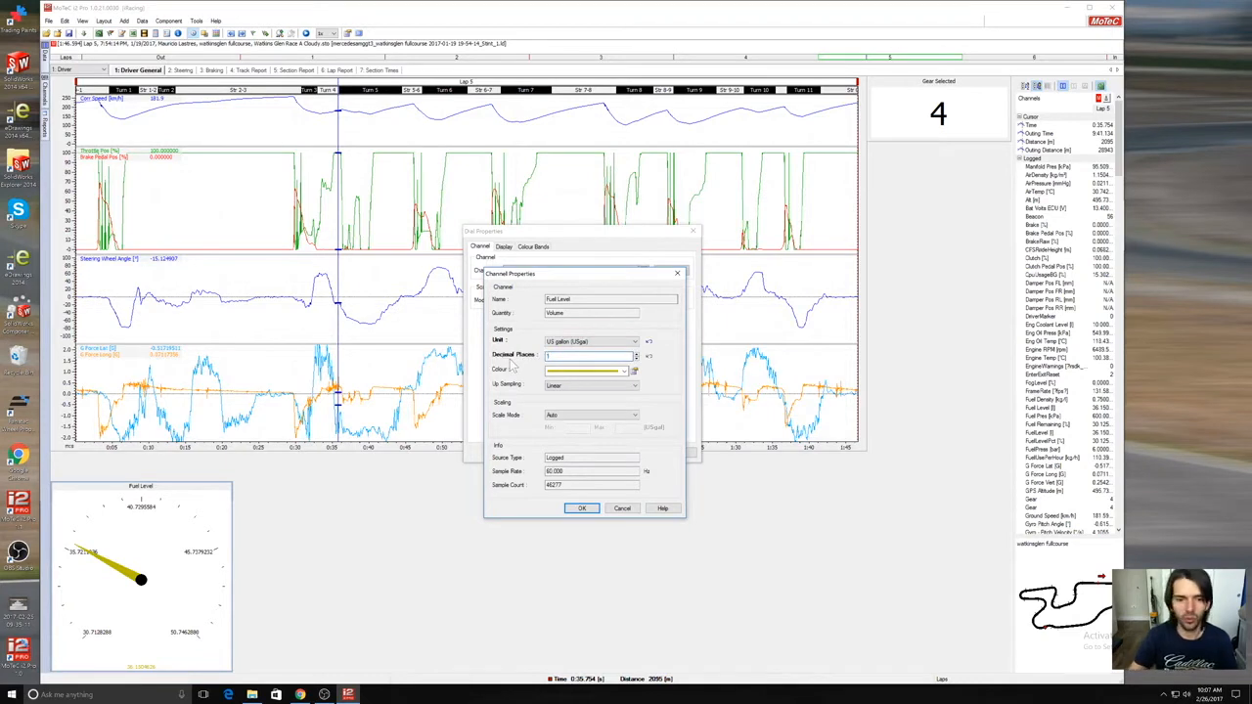
pyautogui.click(626, 372)
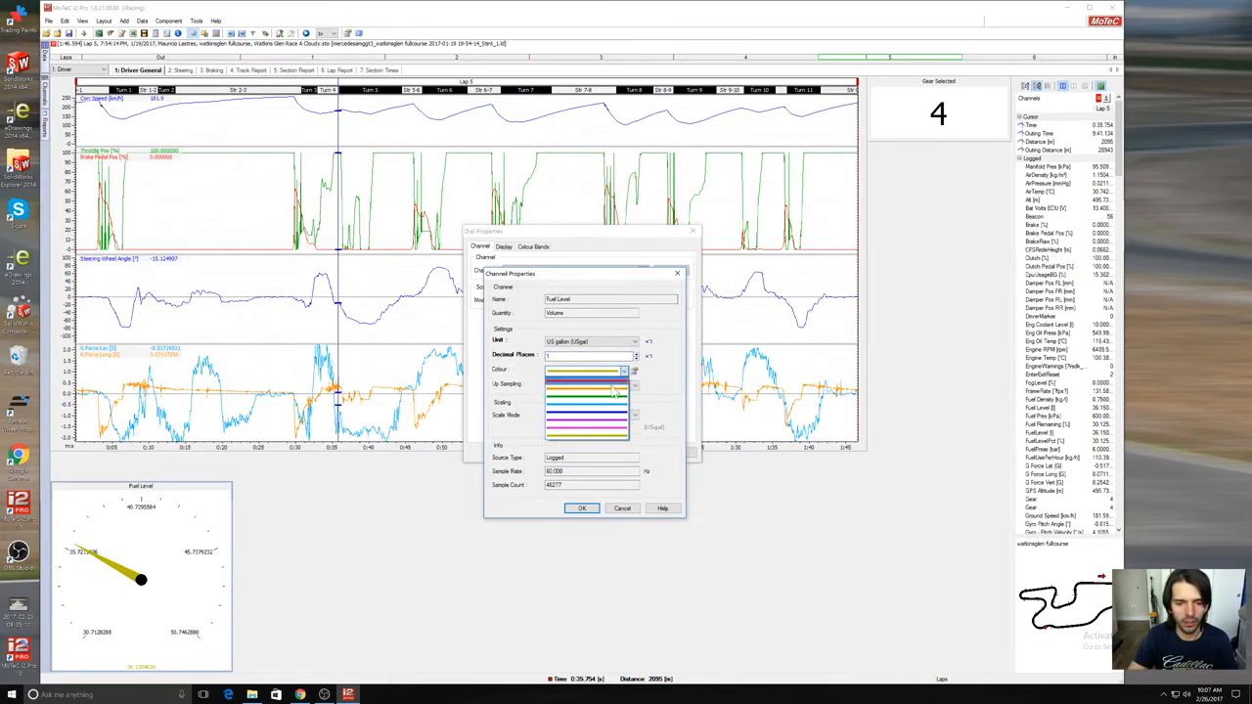
pyautogui.click(611, 404)
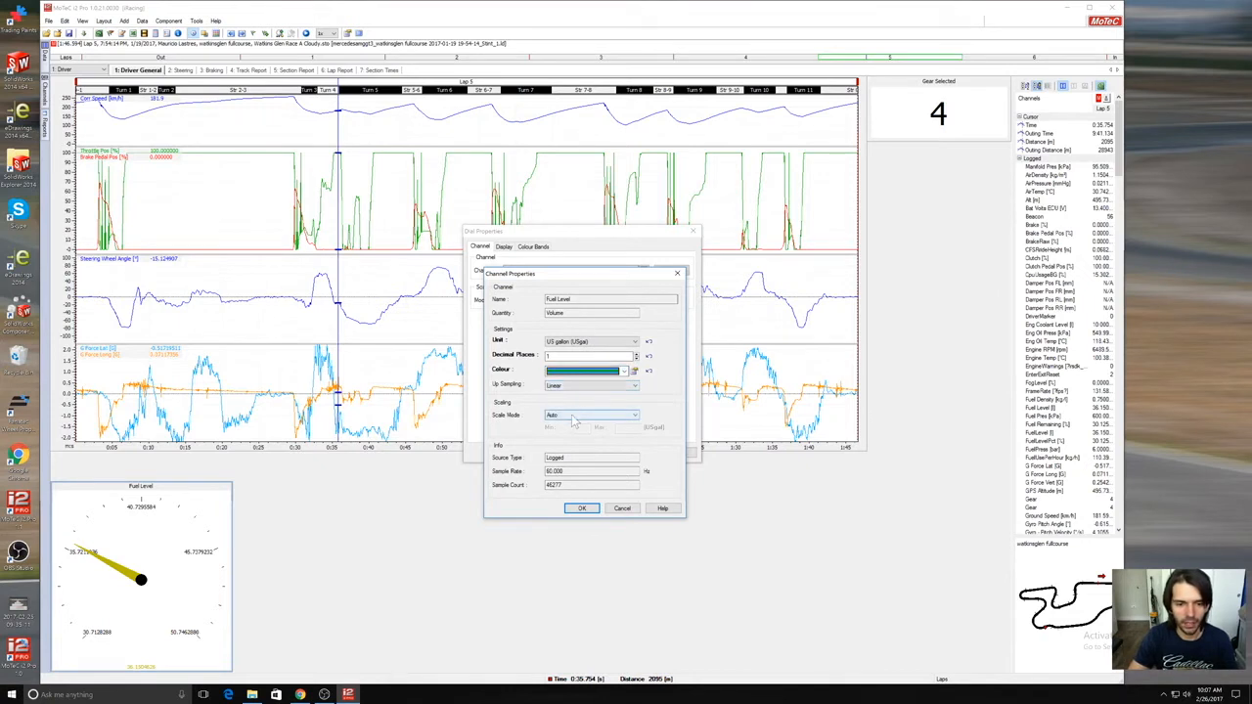
pyautogui.click(583, 507)
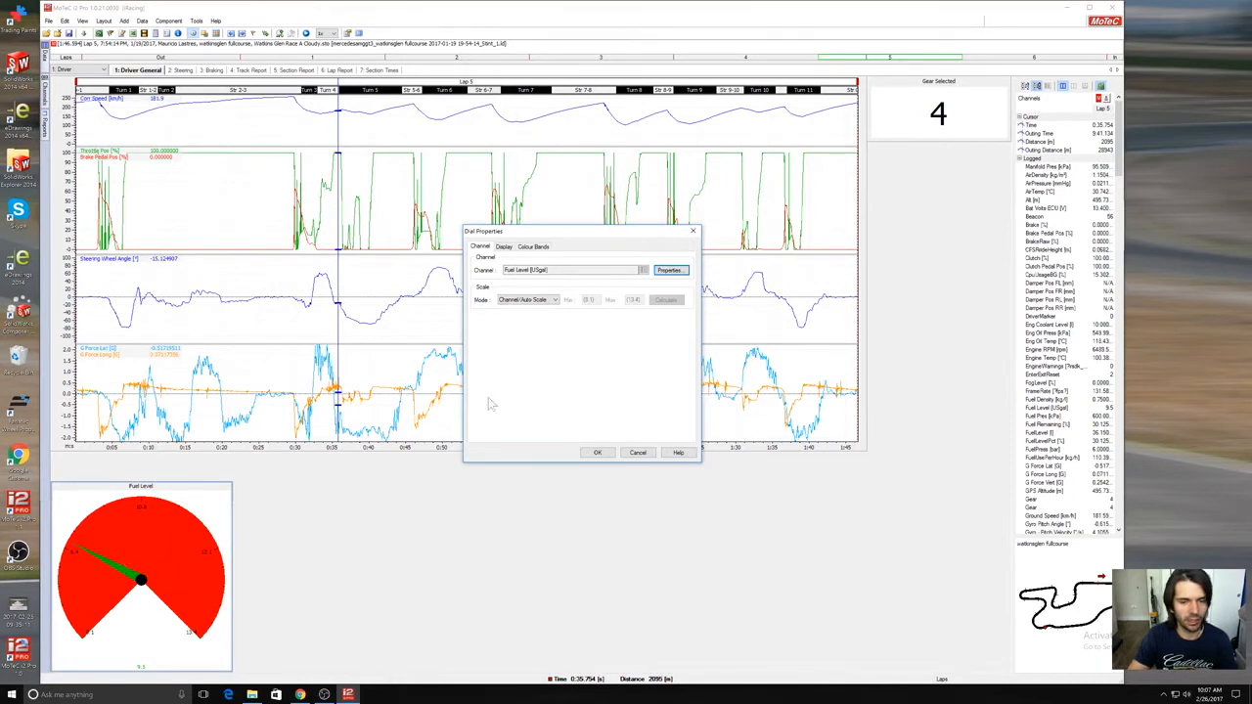
# Step: Set the maximum of the Fuel Level dial's red colour band to 2
pyautogui.click(536, 247)
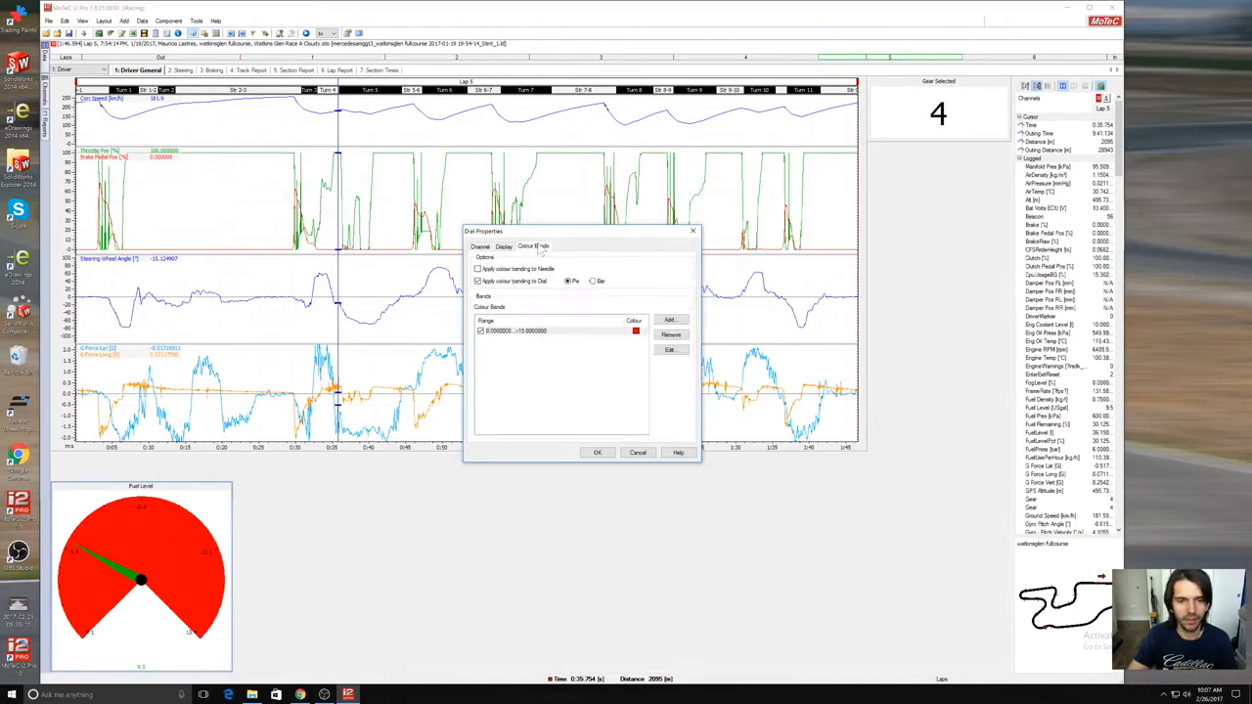
pyautogui.click(669, 350)
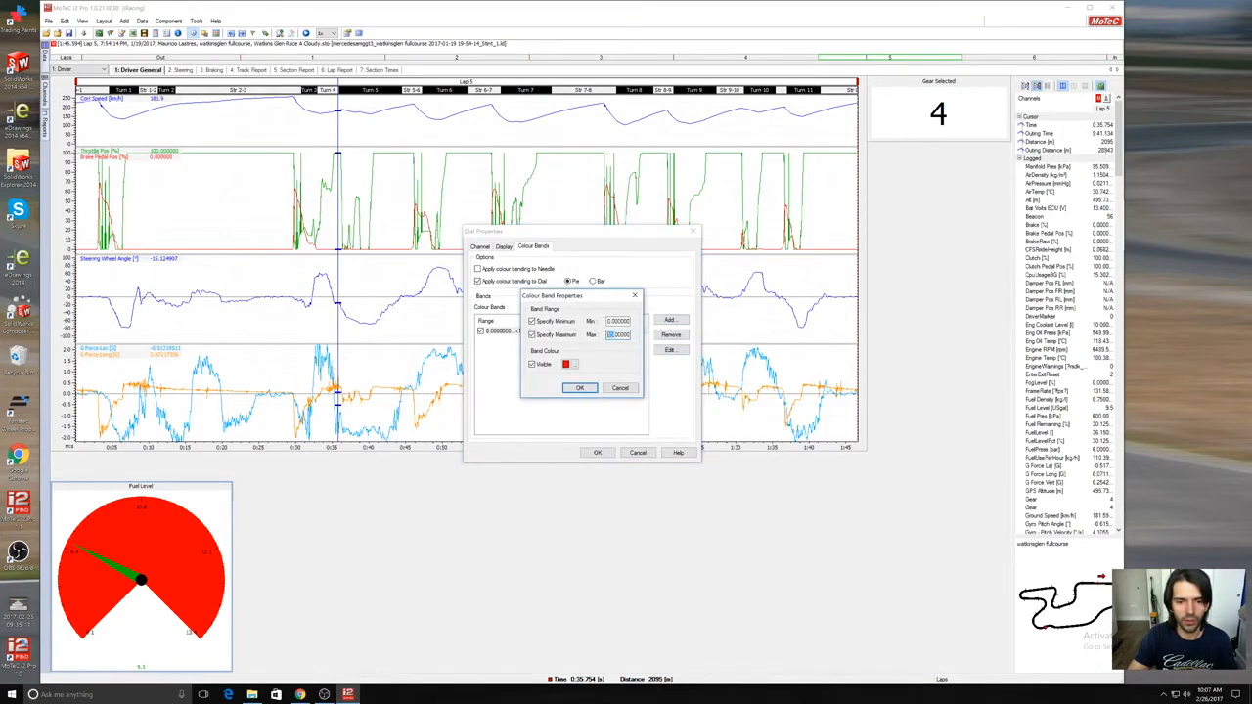
pyautogui.click(580, 388)
pyautogui.click(600, 453)
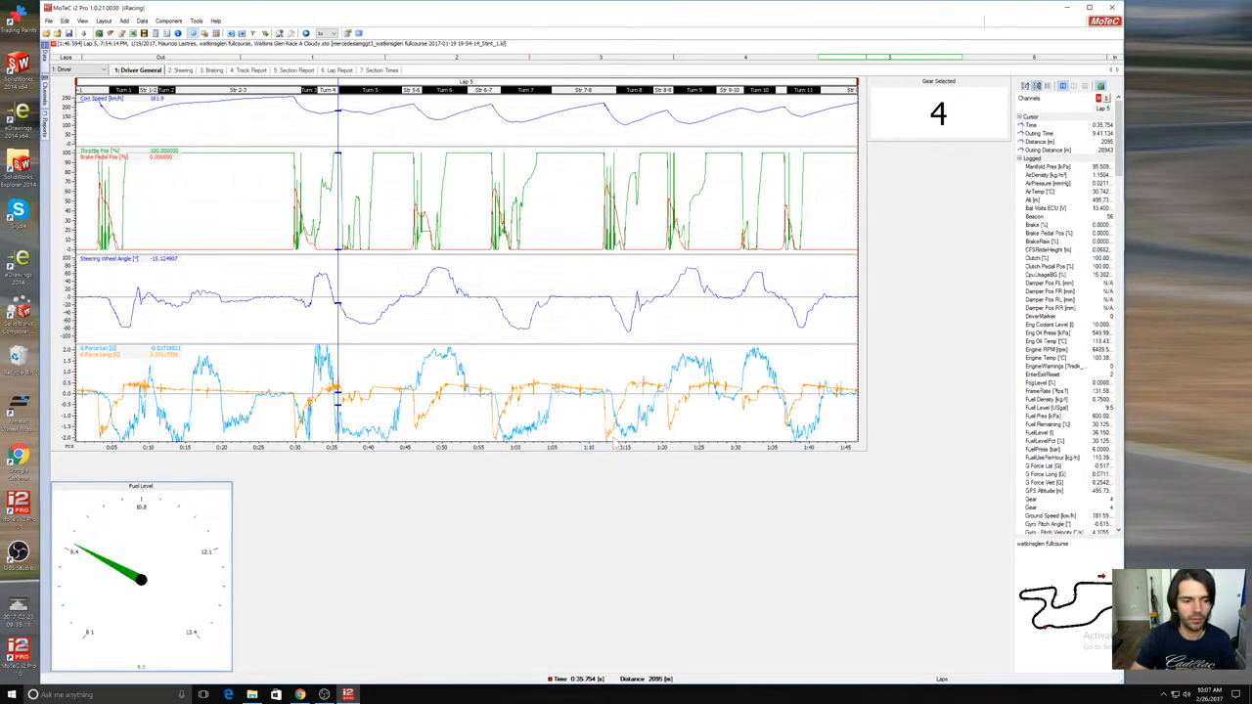
# Step: Scale the Fuel Level channel manually from 0 to 20 US gallons and check the dial on the straight between turns 6 and 7
pyautogui.rightClick(164, 520)
pyautogui.click(185, 524)
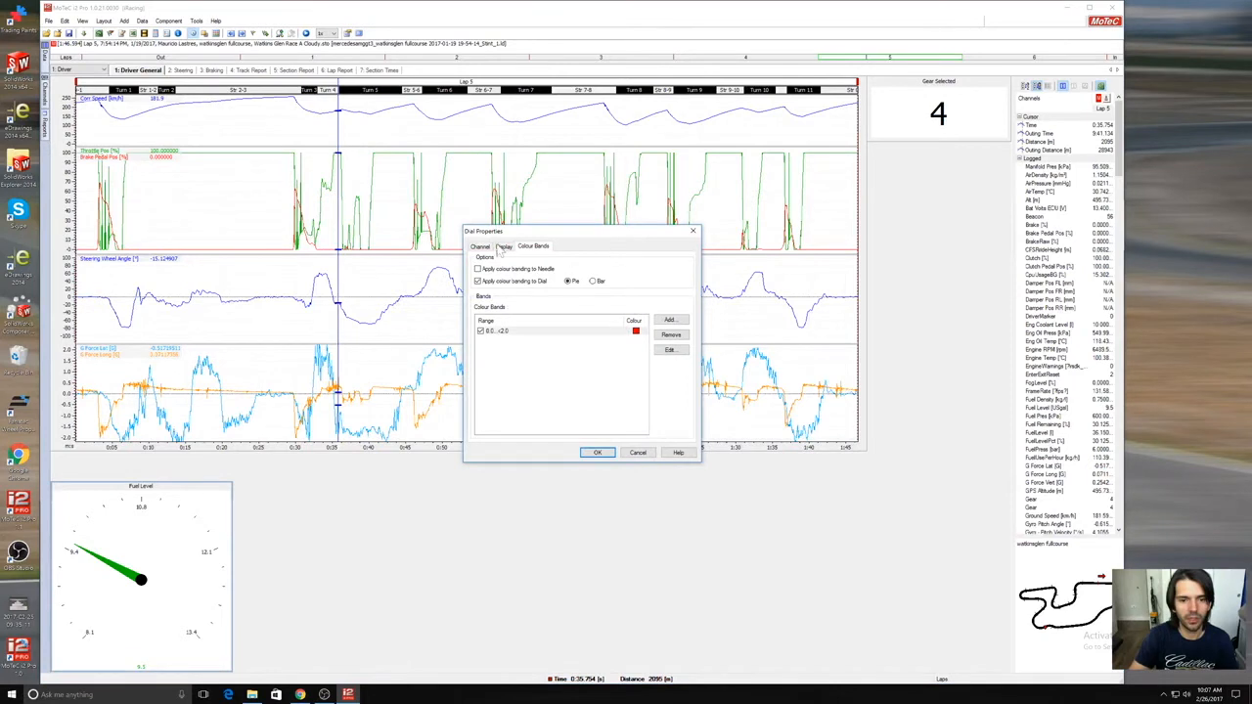
pyautogui.click(668, 270)
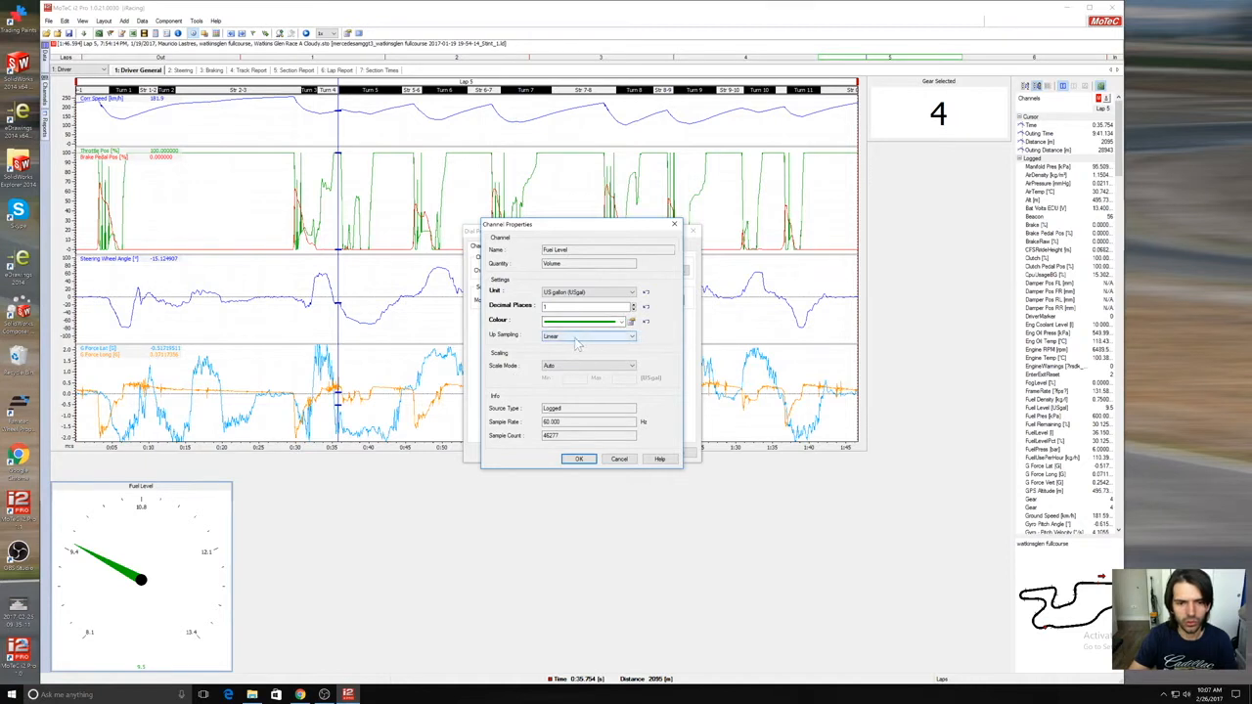
pyautogui.click(579, 366)
pyautogui.click(579, 382)
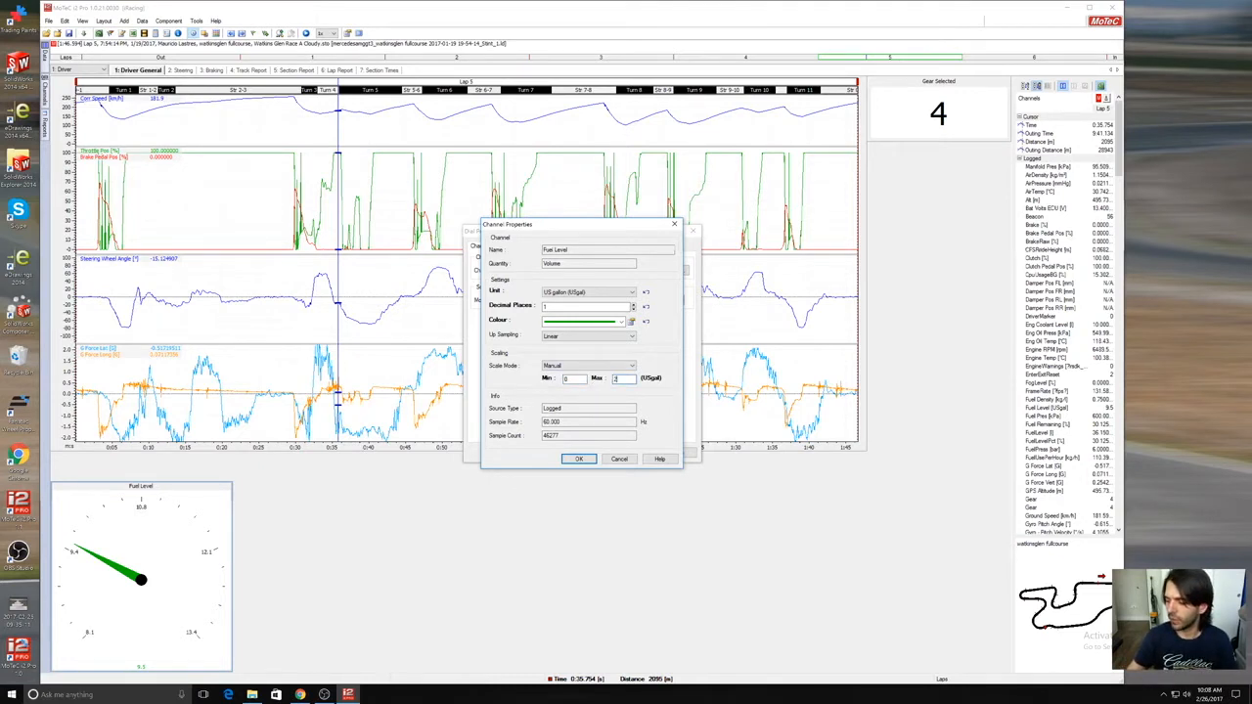
pyautogui.click(579, 460)
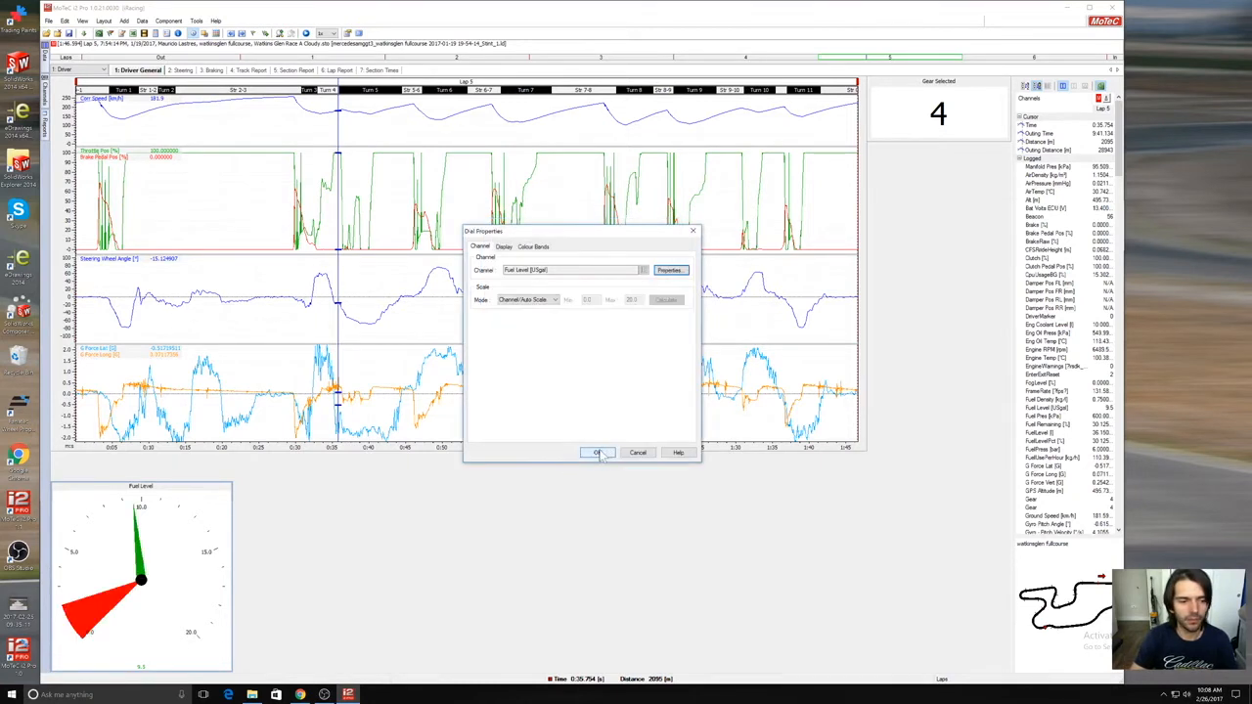
pyautogui.click(592, 455)
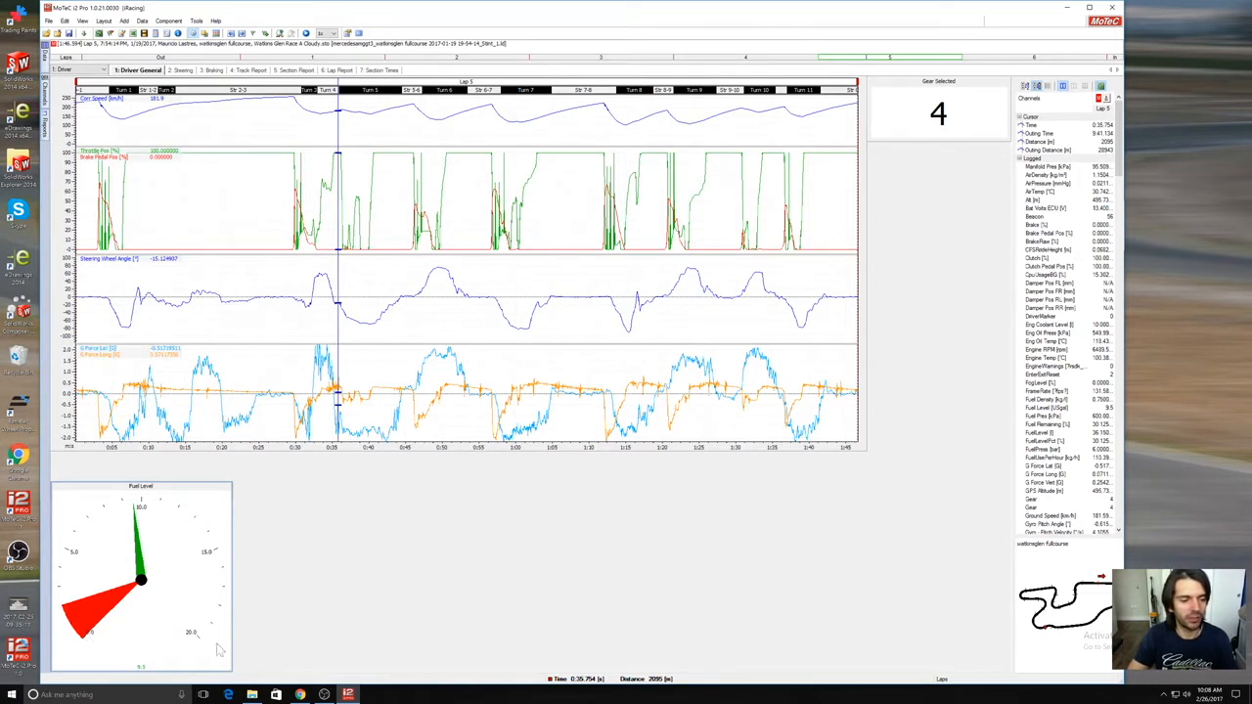
pyautogui.moveTo(327, 415); pyautogui.dragTo(486, 415)
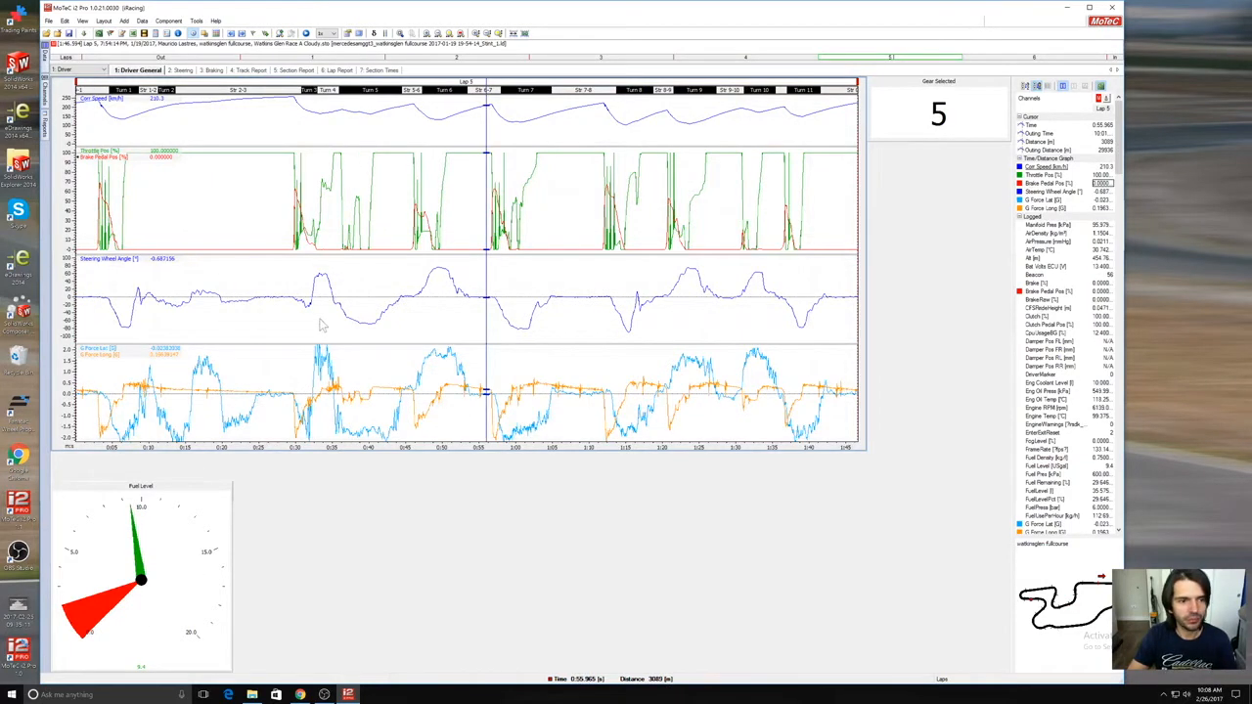
# Step: Set the Steering Wheel Angle channel's colour to orange and its decimal places to 1
pyautogui.rightClick(102, 267)
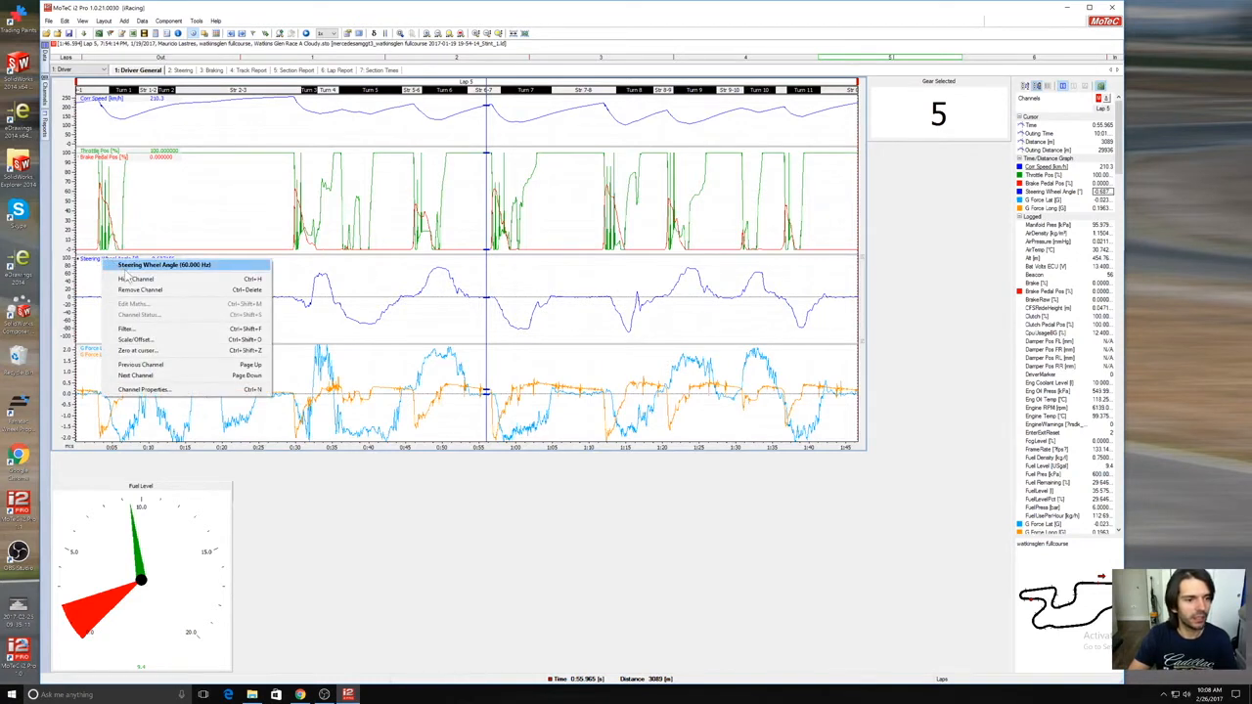
pyautogui.click(147, 389)
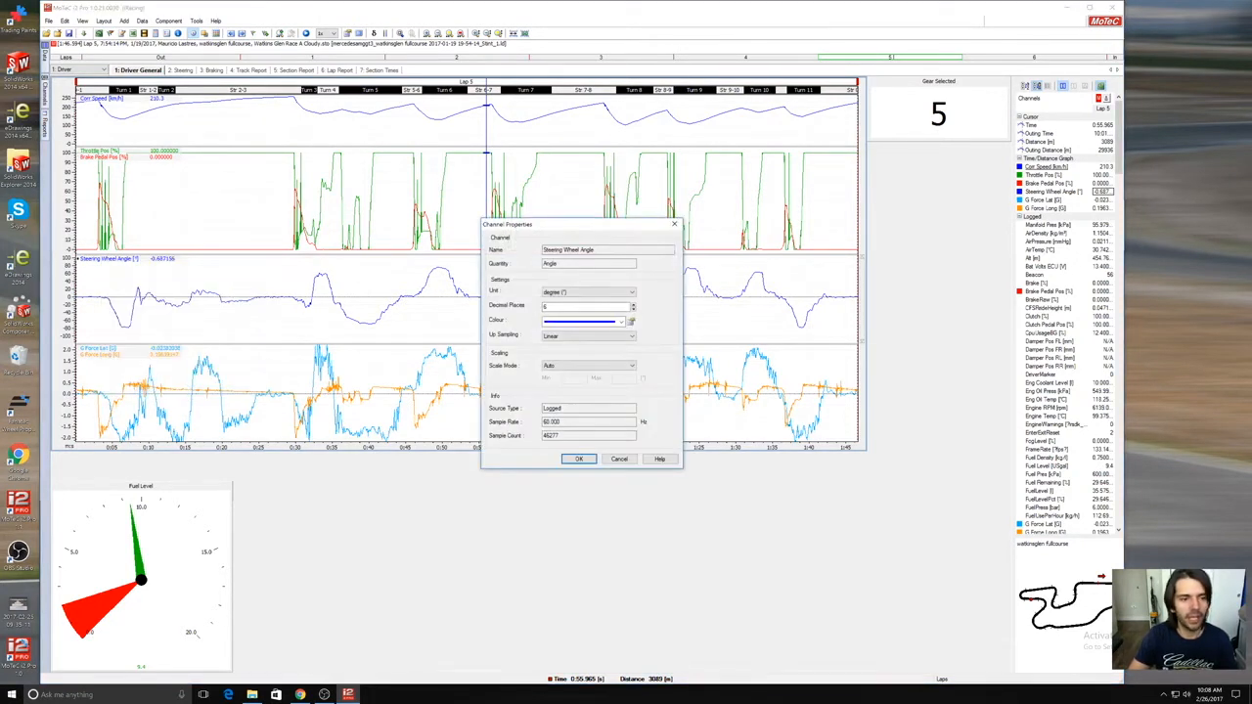
pyautogui.click(620, 321)
pyautogui.click(609, 342)
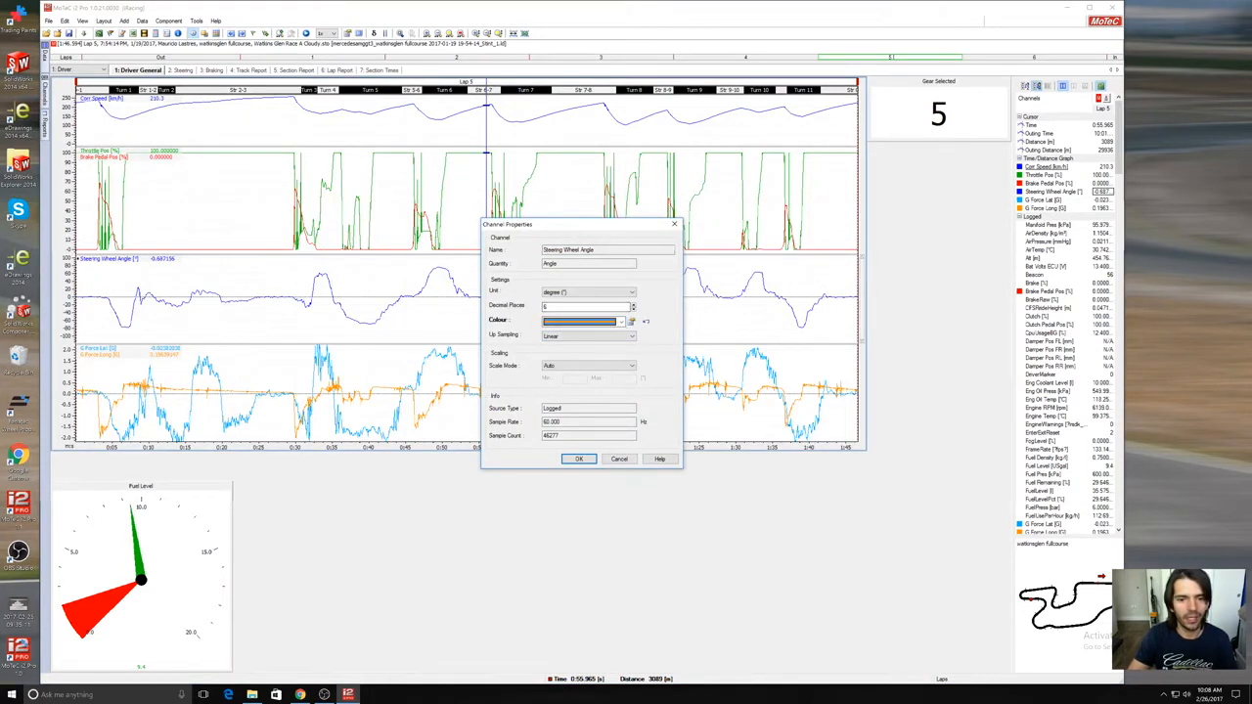
pyautogui.hotkey('shift', 'Tab')
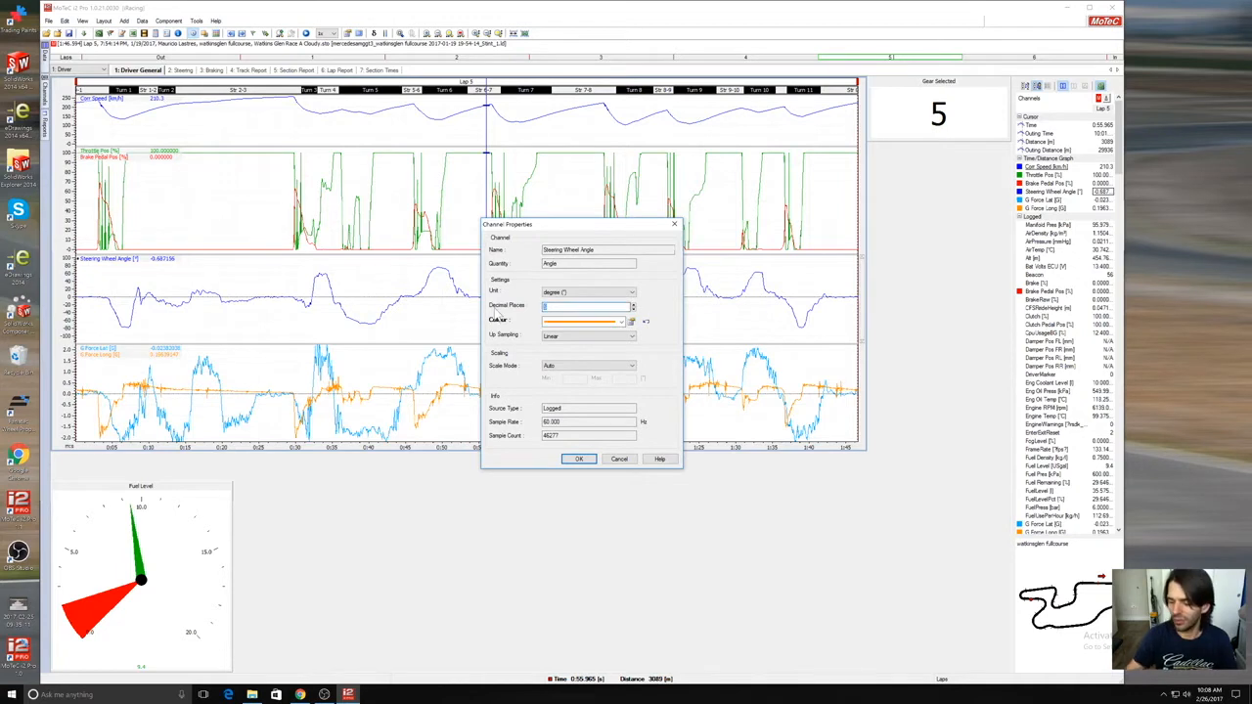
pyautogui.write('1')
pyautogui.click(579, 459)
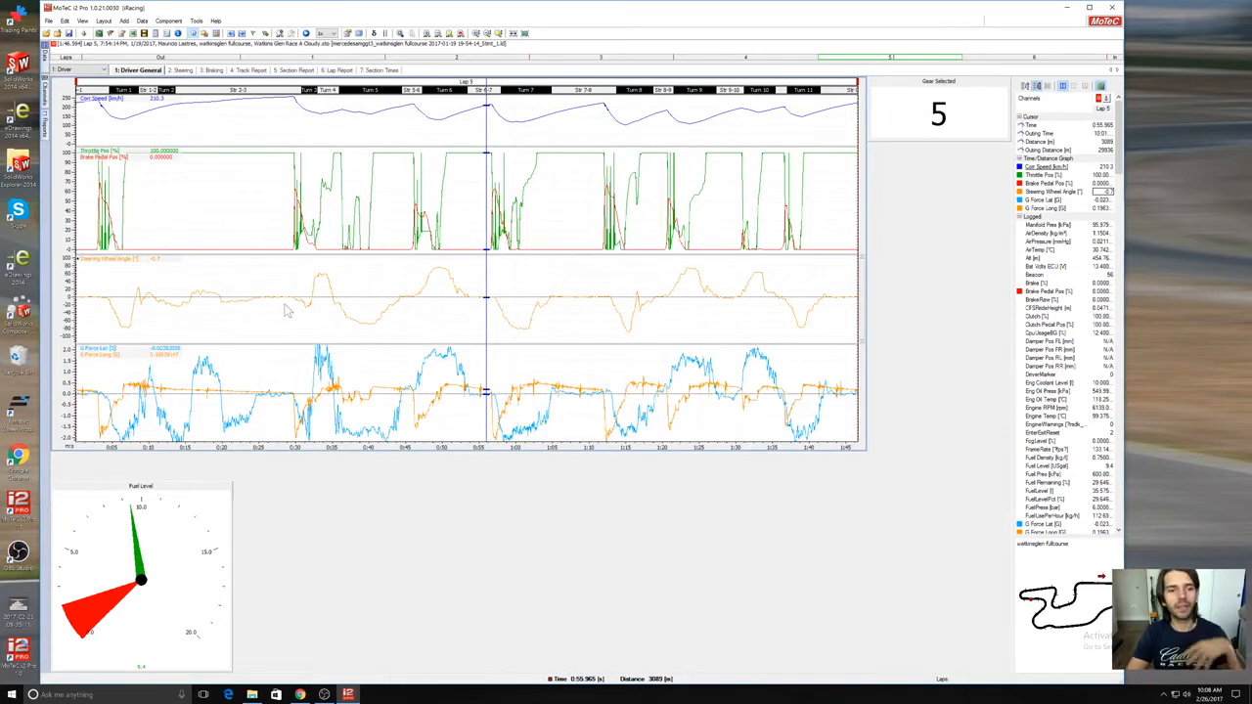
# Step: Lower the Fuel Level dial's upper edge to shrink it, and extend the Time/Distance graph down to meet it
pyautogui.moveTo(86, 483); pyautogui.dragTo(82, 537)
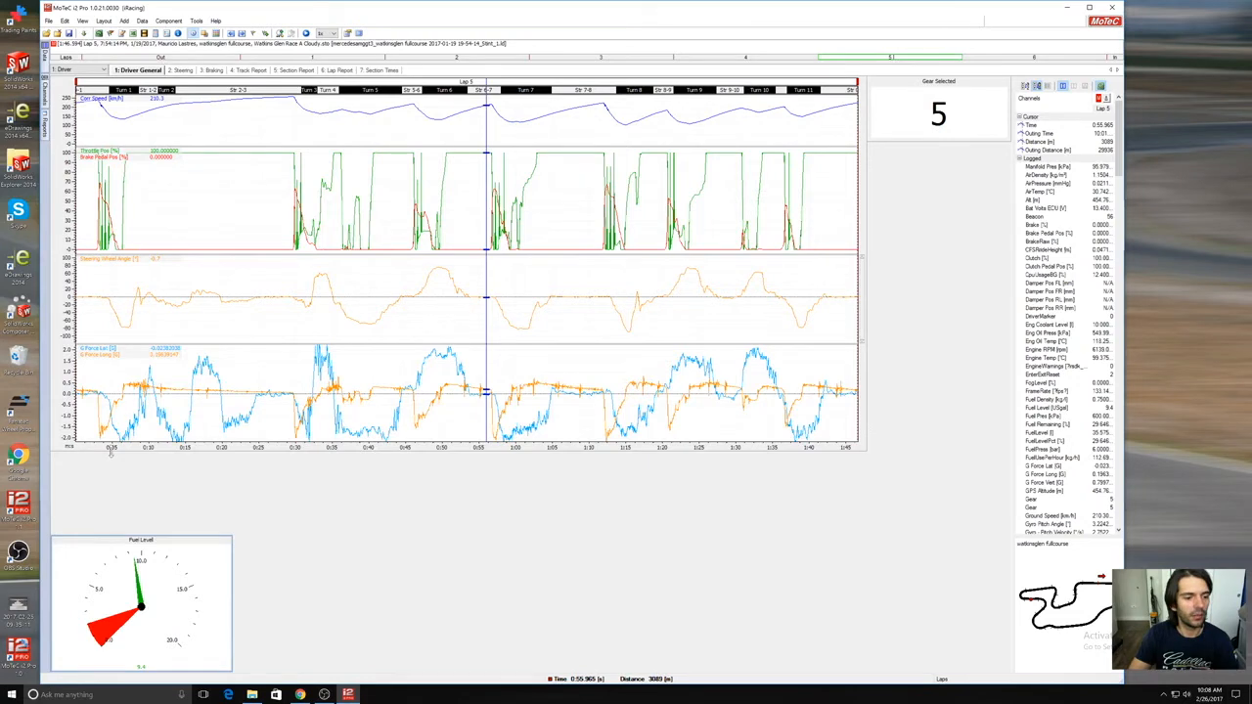
pyautogui.moveTo(110, 451); pyautogui.dragTo(110, 534)
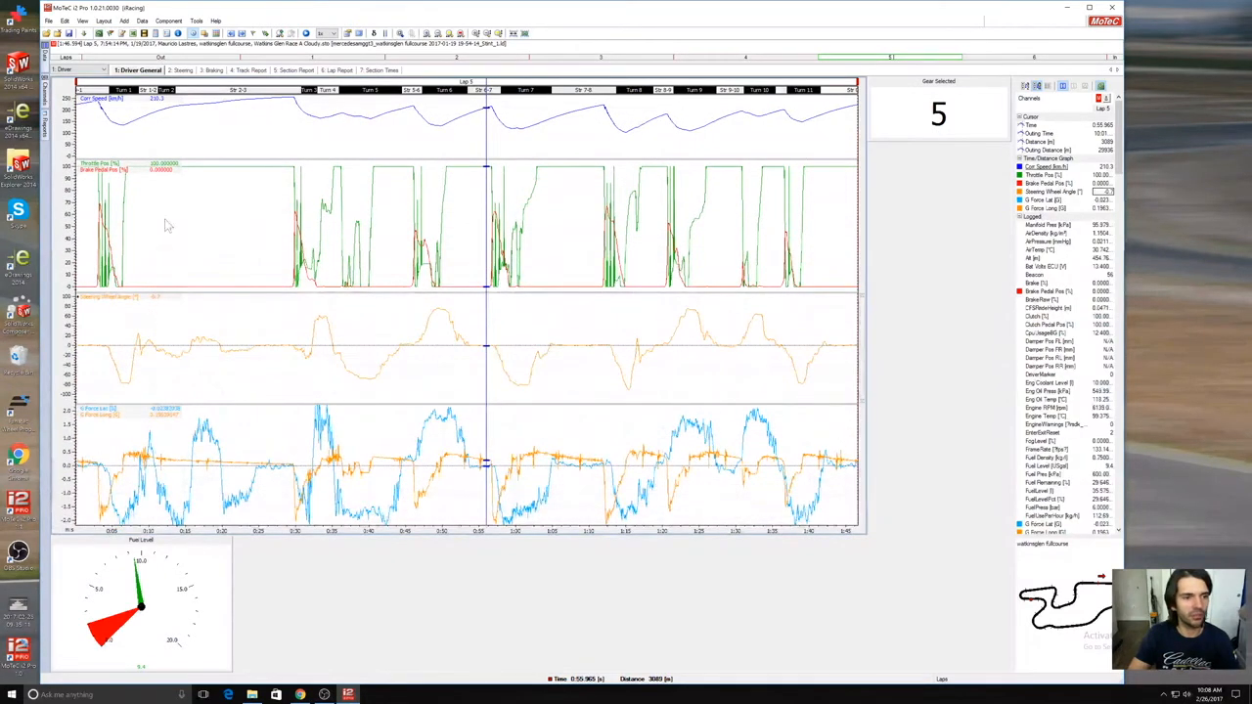
pyautogui.rightClick(167, 171)
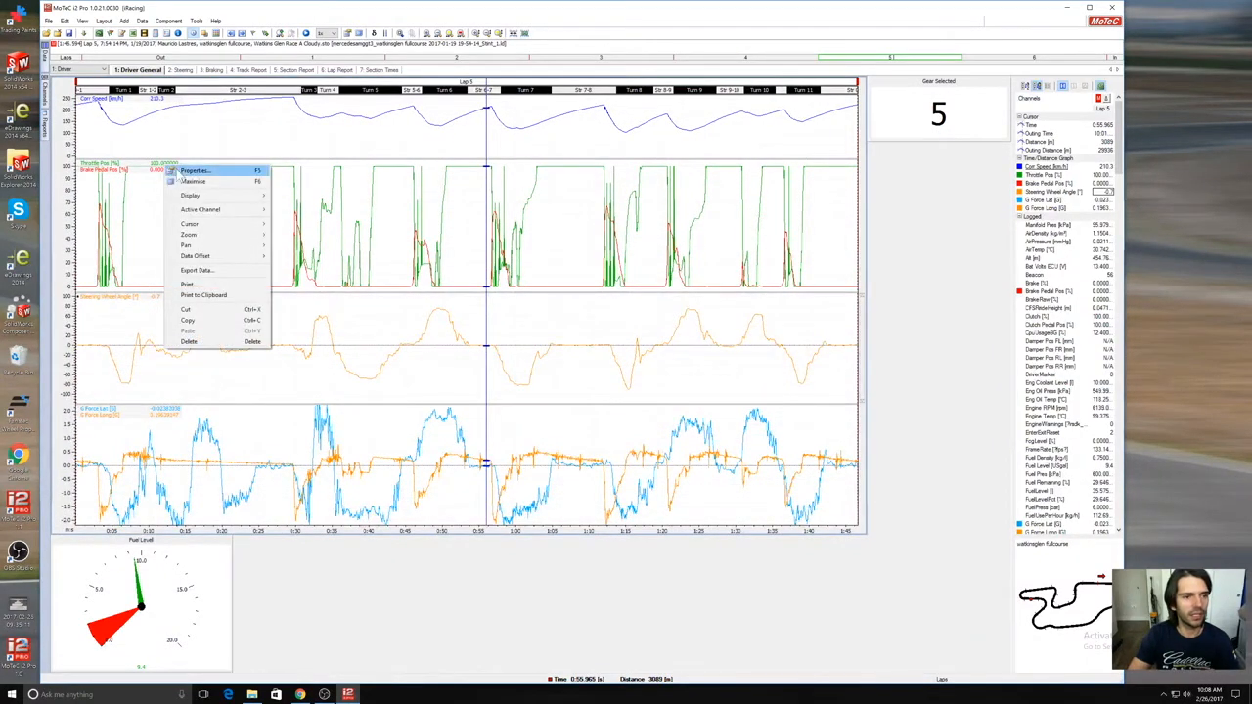
pyautogui.click(182, 174)
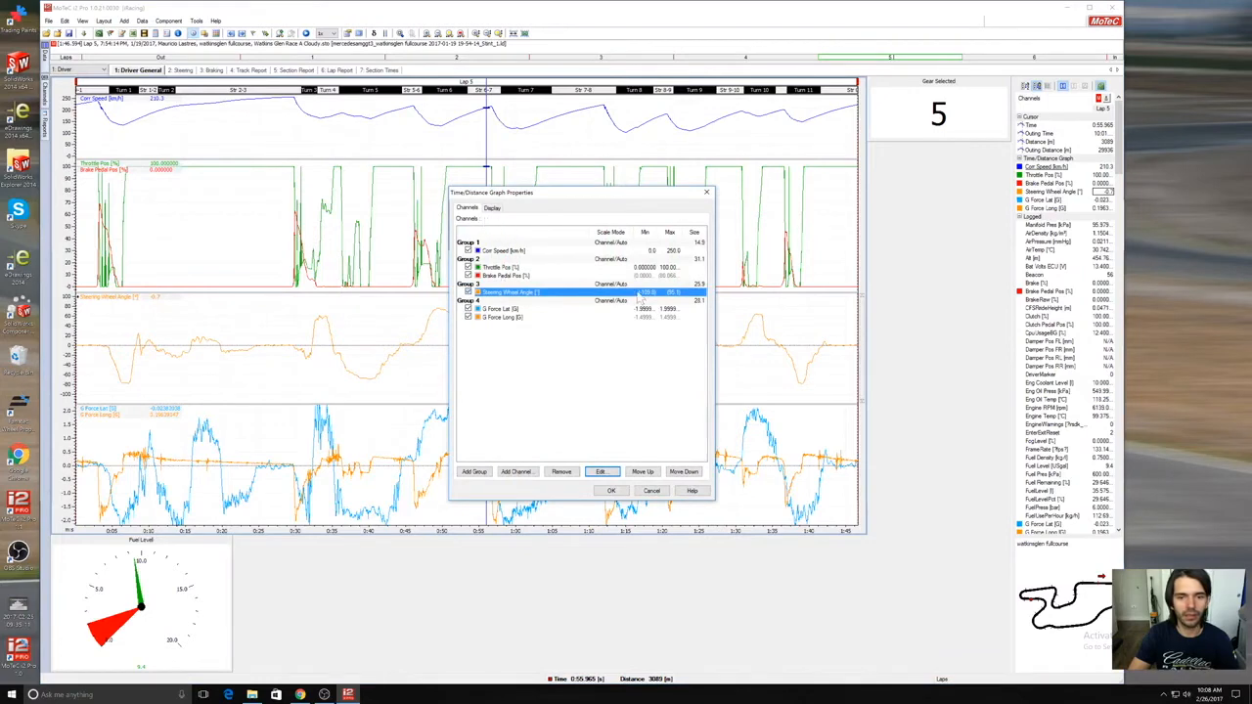
pyautogui.click(652, 491)
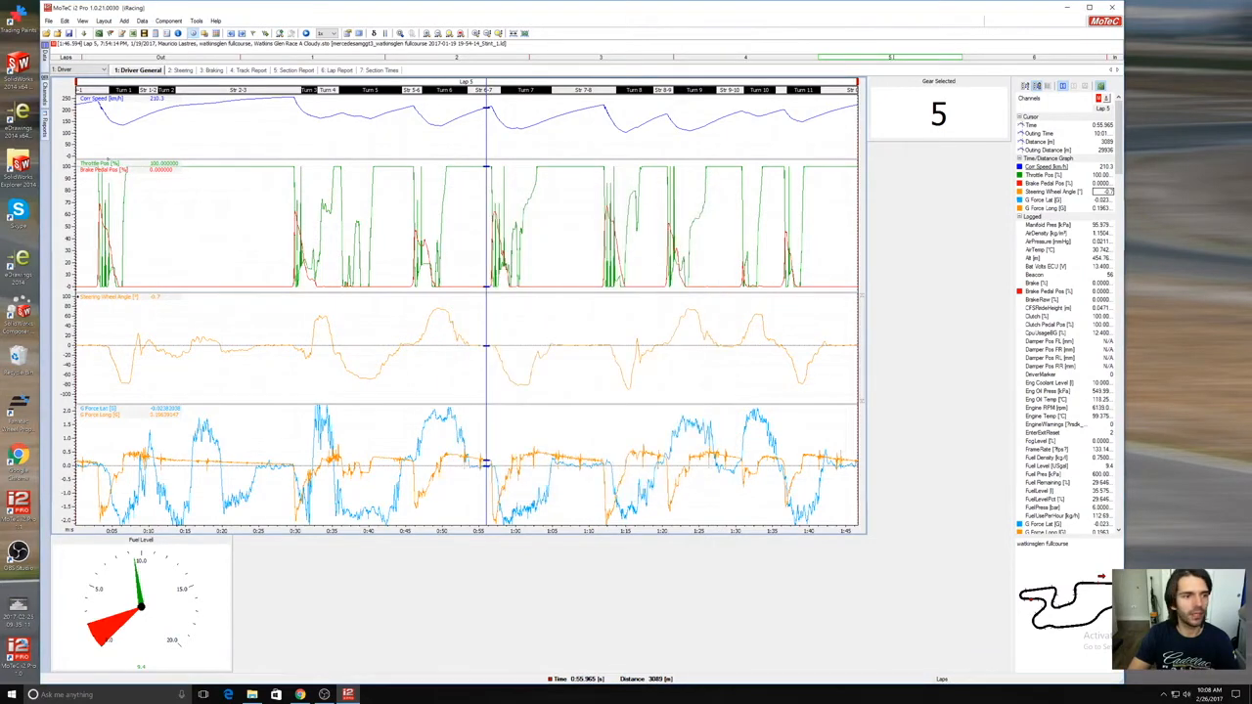
# Step: Set the Throttle Pos channel's decimal places to 1 and place the graph cursor on the straight between turns 2 and 3
pyautogui.rightClick(117, 169)
pyautogui.click(162, 290)
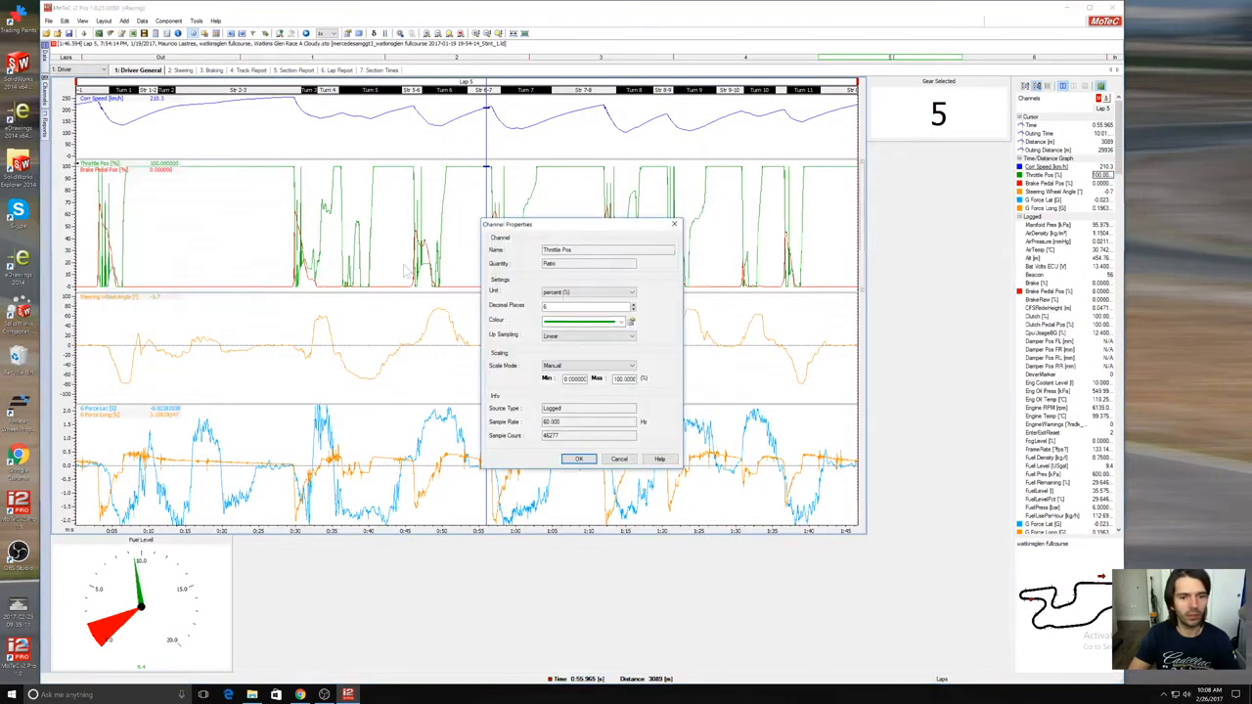
pyautogui.doubleClick(577, 307)
pyautogui.write('1')
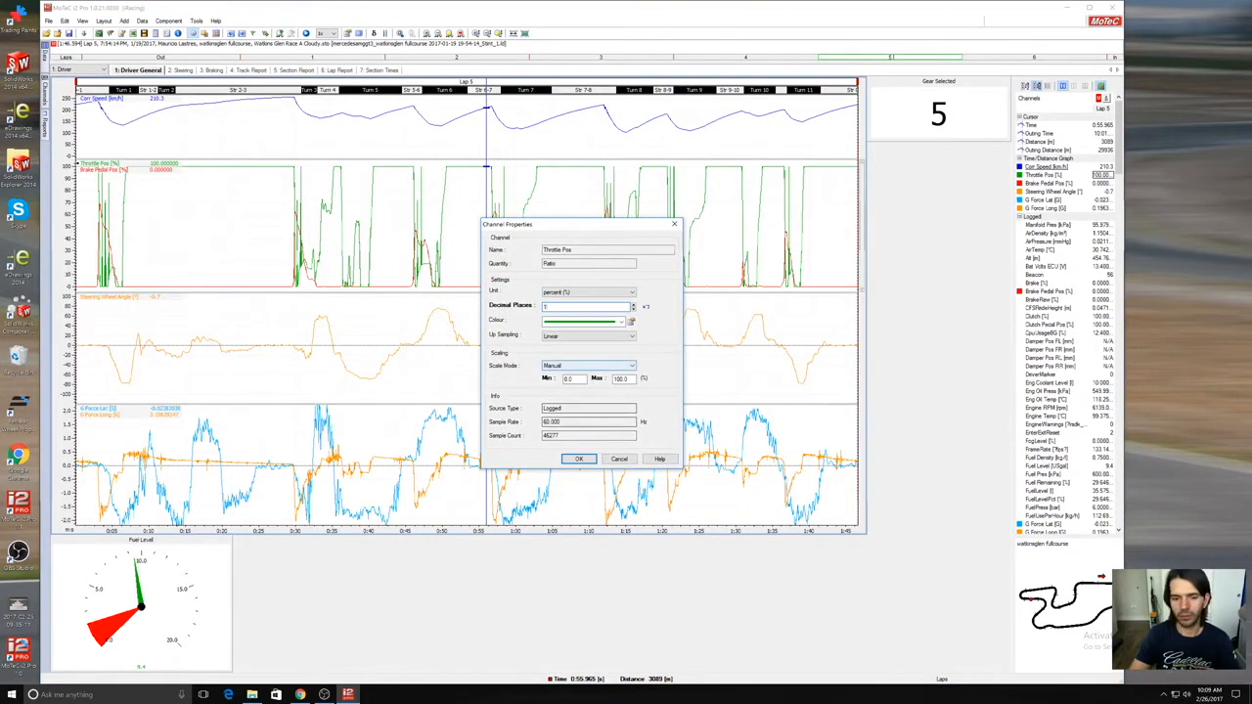
pyautogui.click(587, 460)
pyautogui.click(240, 201)
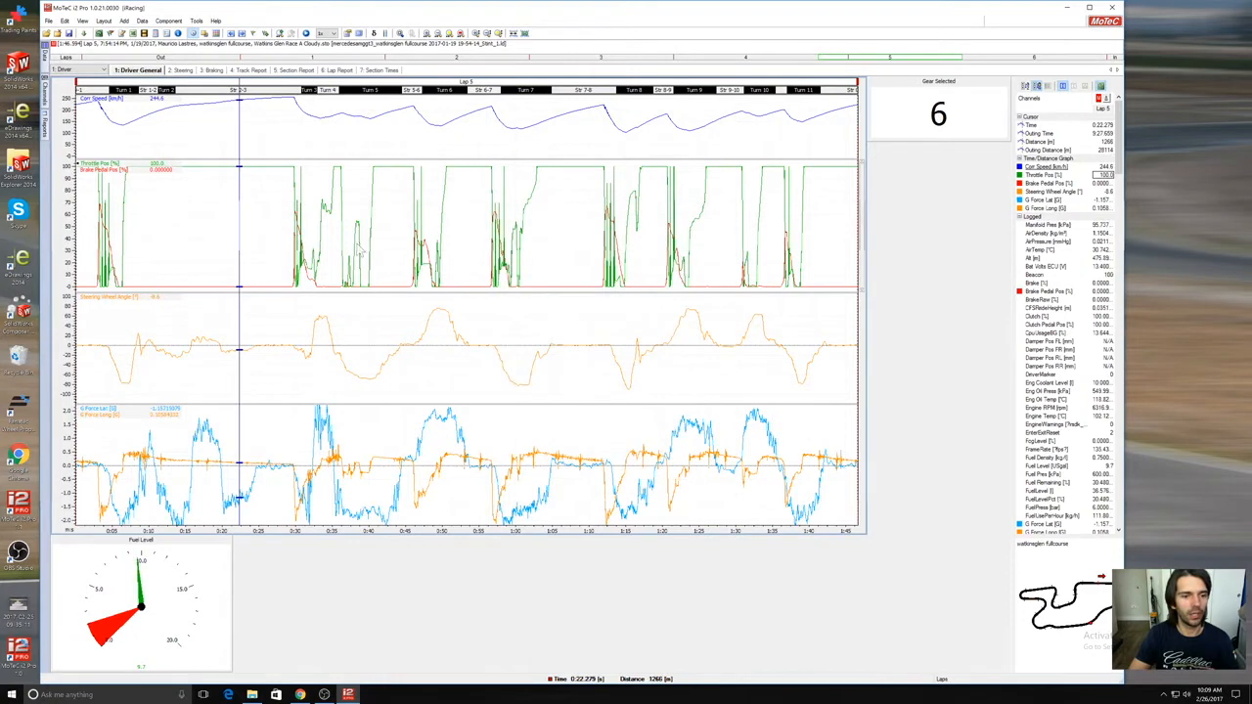
# Step: Add a scatter plot to the empty area of the worksheet beside the Fuel Level dial
pyautogui.click(372, 596)
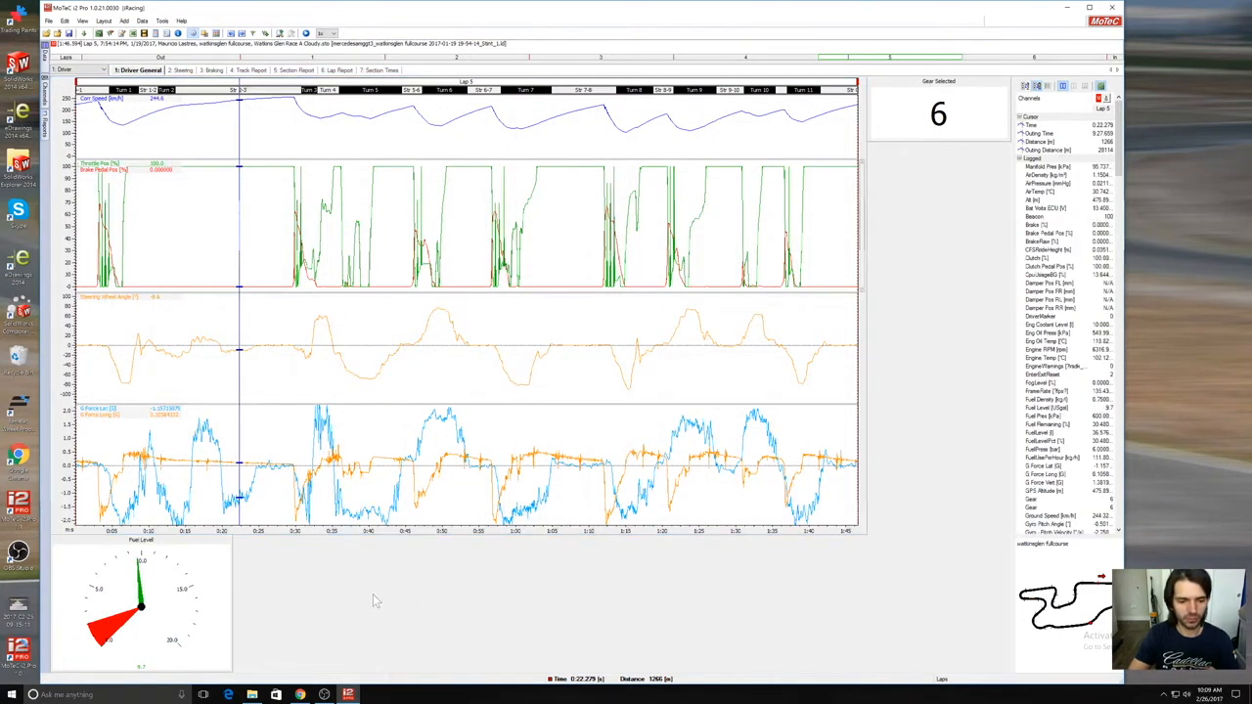
pyautogui.rightClick(431, 575)
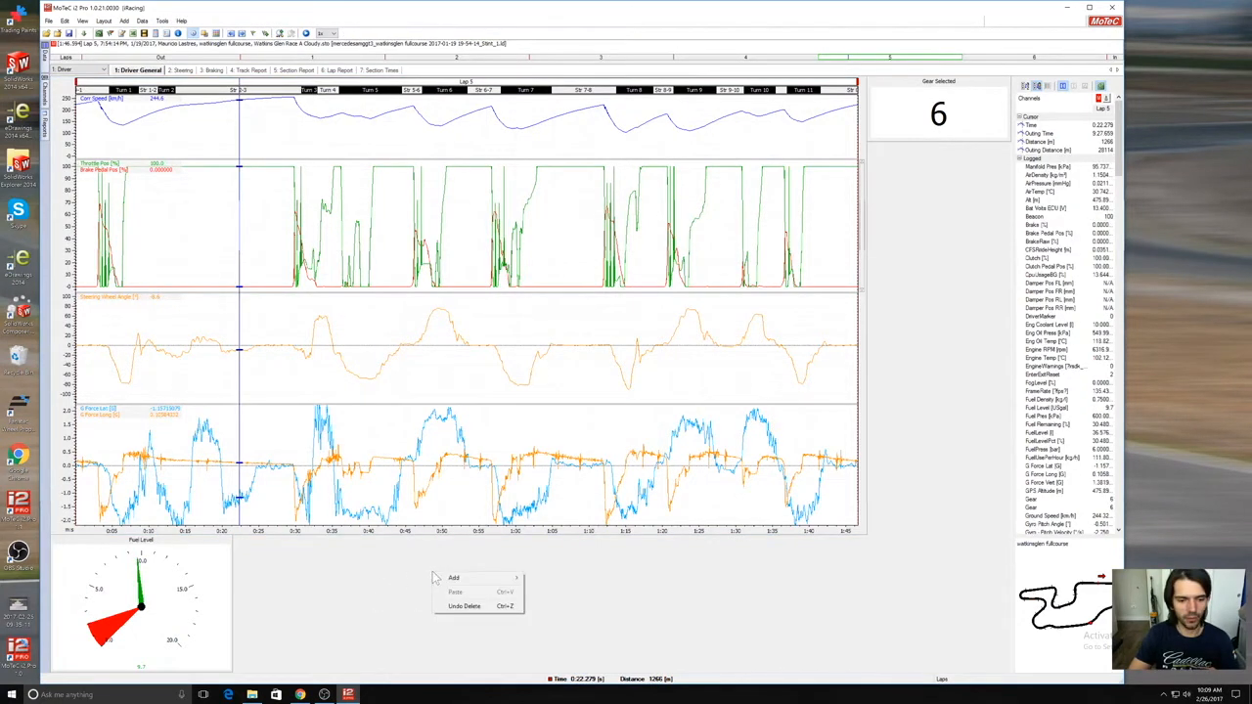
pyautogui.moveTo(501, 581)
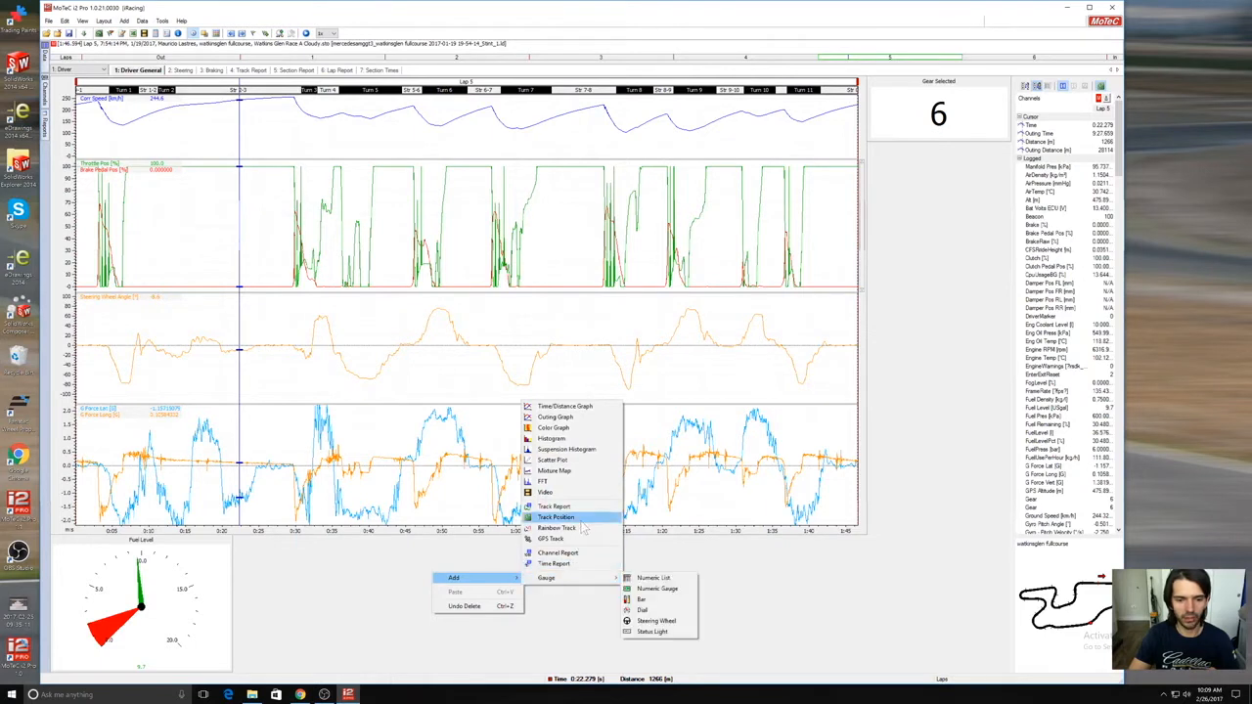
pyautogui.click(553, 460)
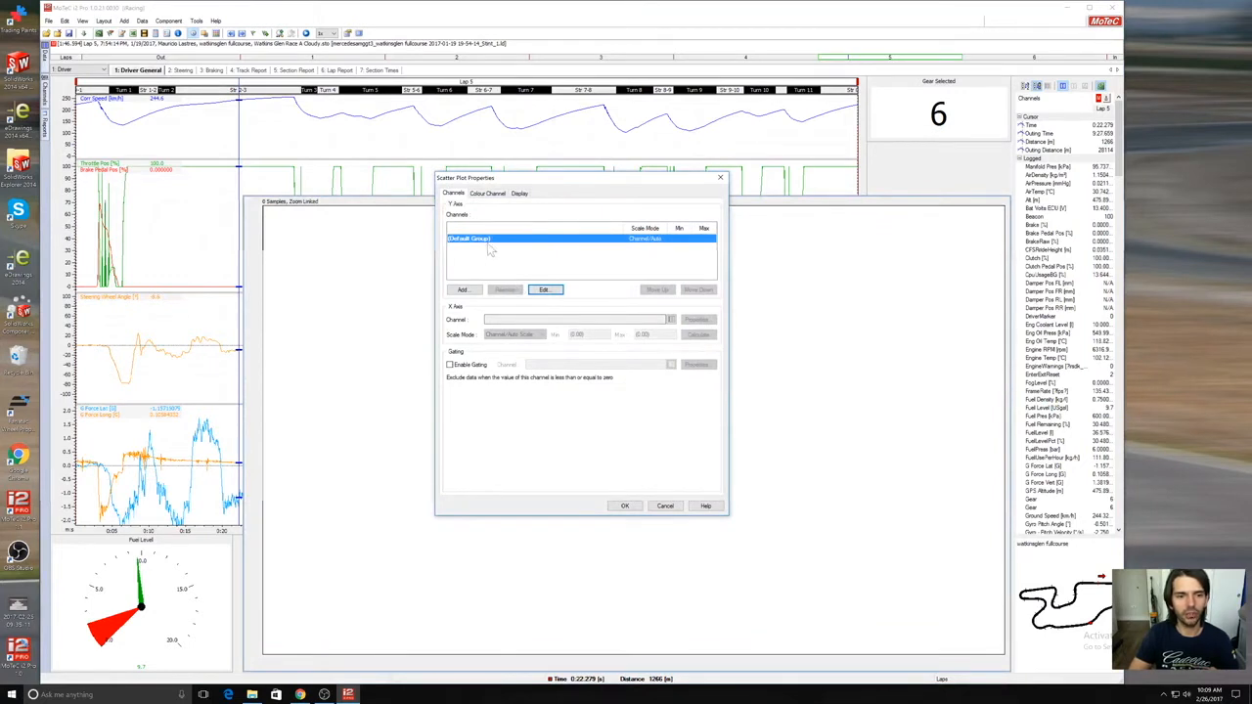
# Step: Start adding a Y-axis channel to the scatter plot, replacing the old channel search with one for the G Force channels
pyautogui.click(473, 291)
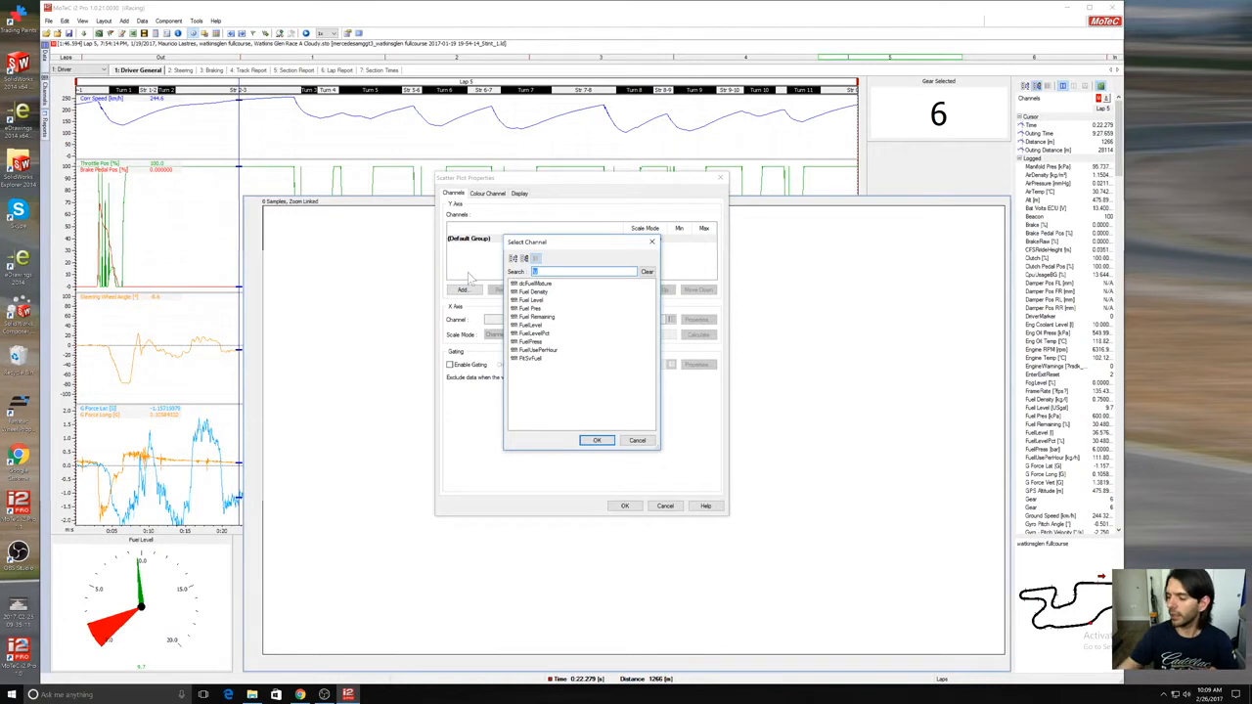
pyautogui.press('BackSpace')
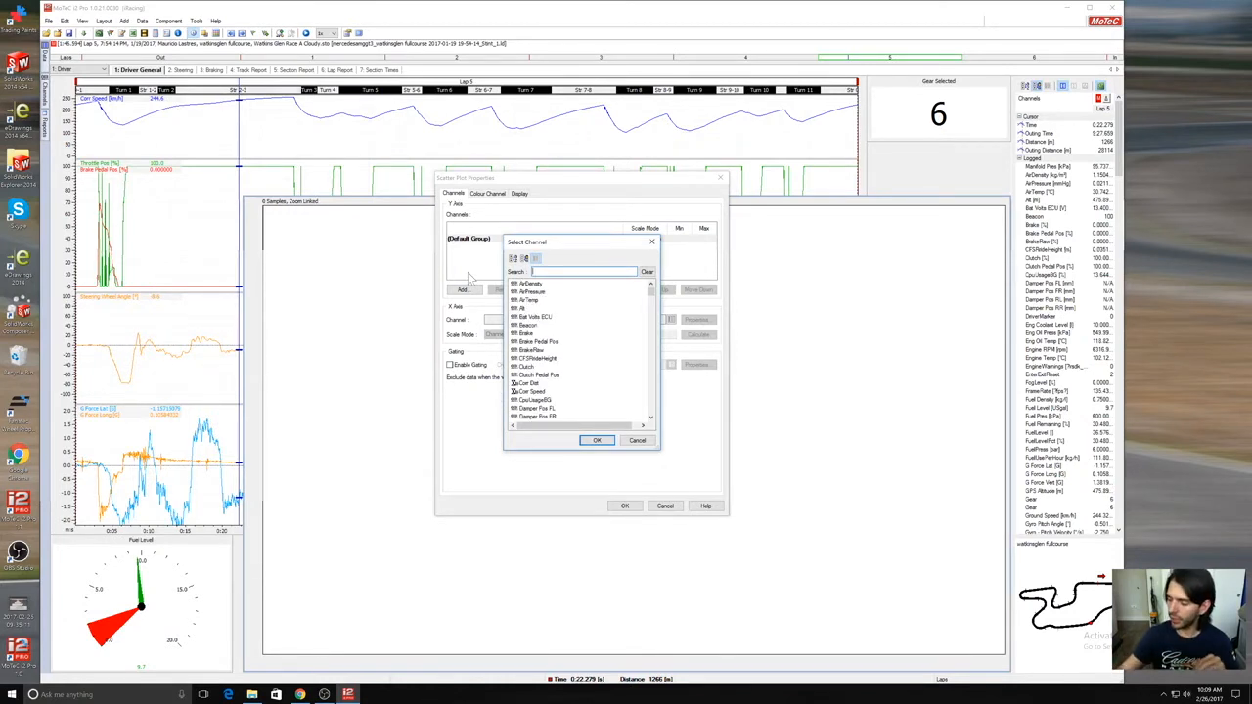
pyautogui.write('g forc')
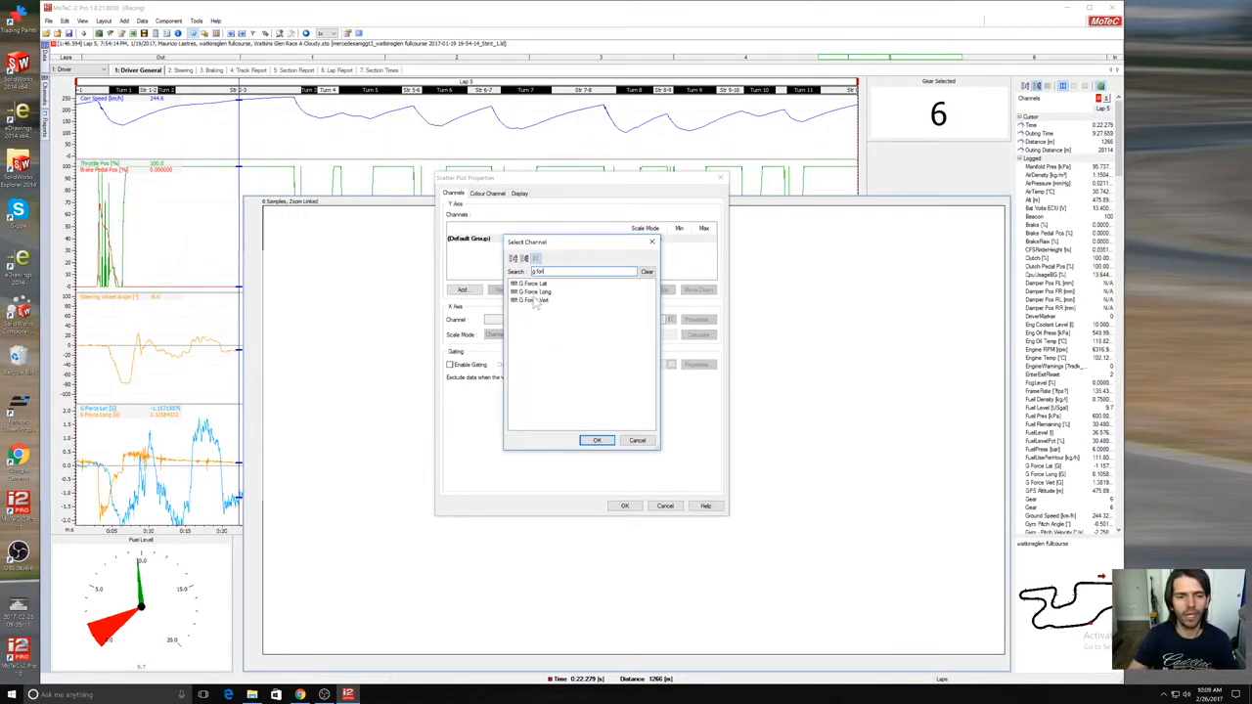
# Step: Assign G Force Long to the scatter plot's Y axis and G Force Lat to its X axis
pyautogui.doubleClick(540, 292)
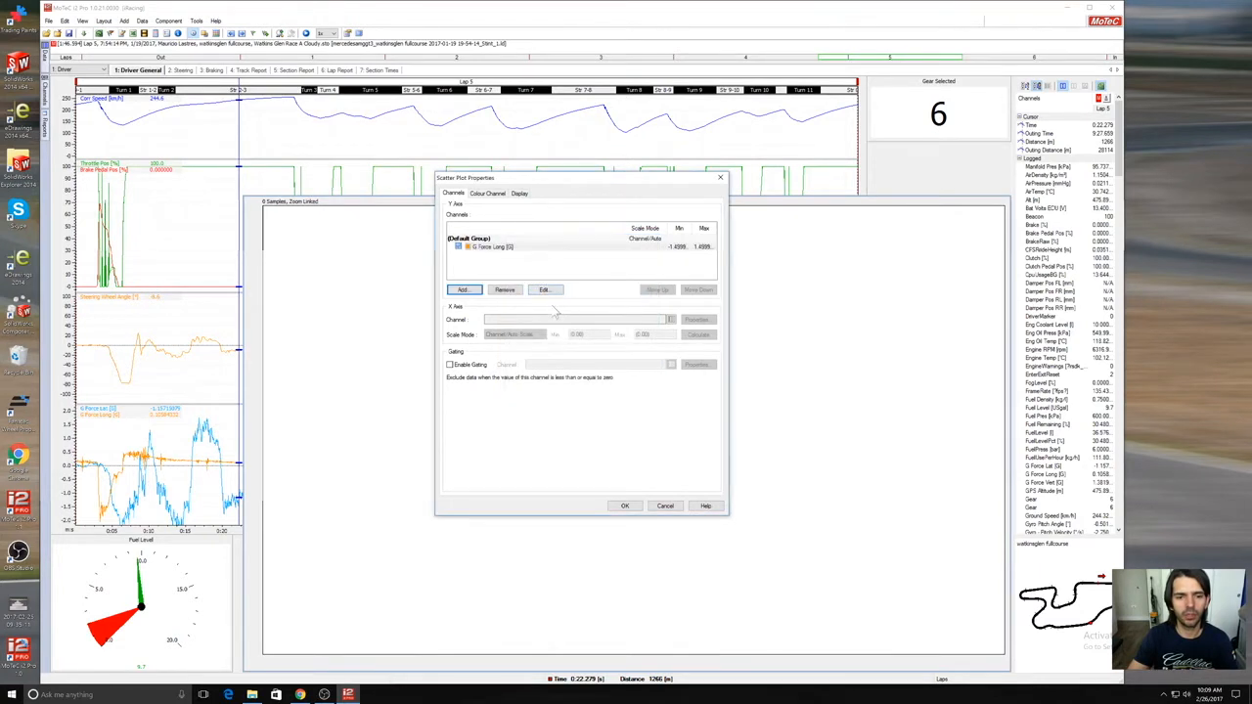
pyautogui.click(670, 321)
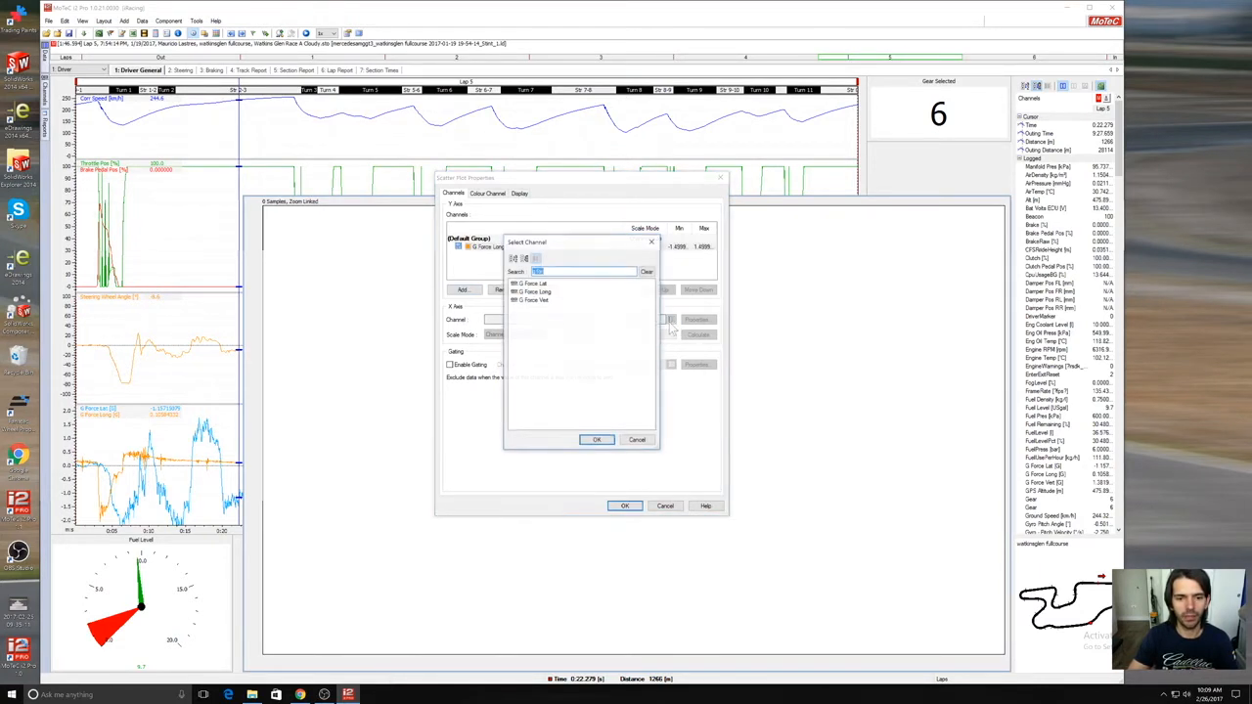
pyautogui.doubleClick(541, 285)
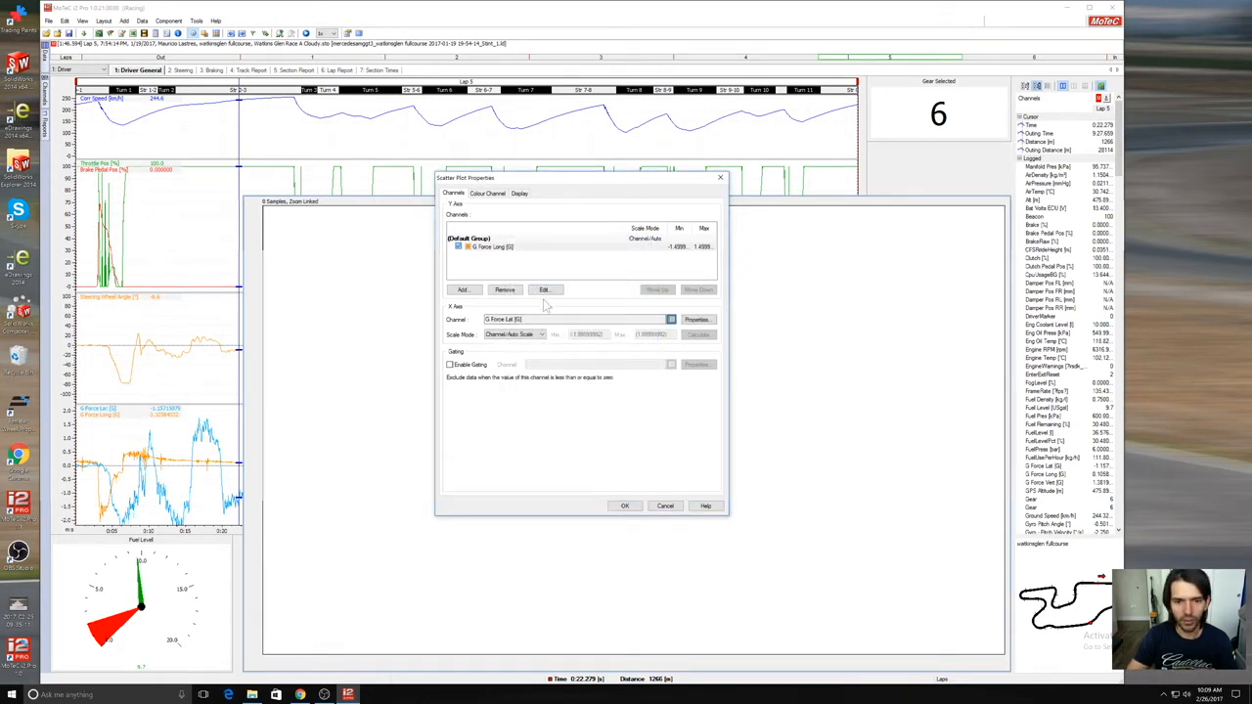
# Step: Show a title on the scatter plot with the text "Friction Circle" and apply the plot properties
pyautogui.click(494, 195)
pyautogui.click(519, 194)
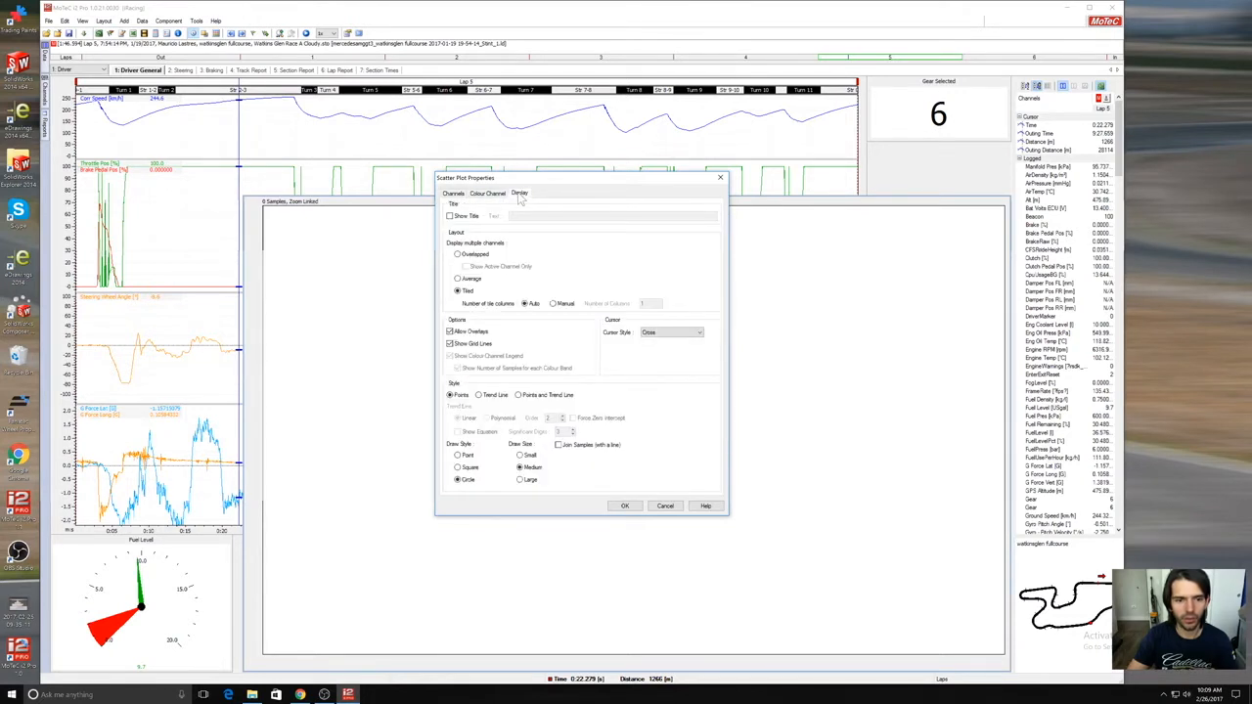
pyautogui.click(450, 216)
pyautogui.click(511, 215)
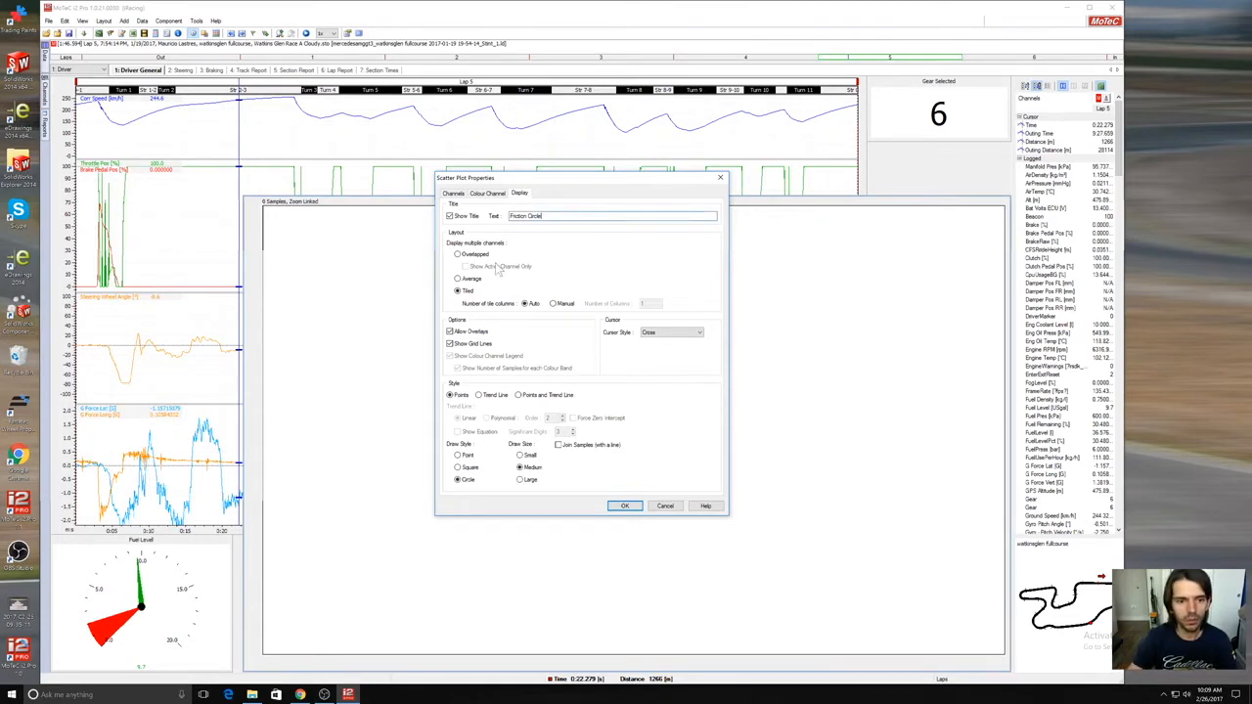
pyautogui.click(624, 506)
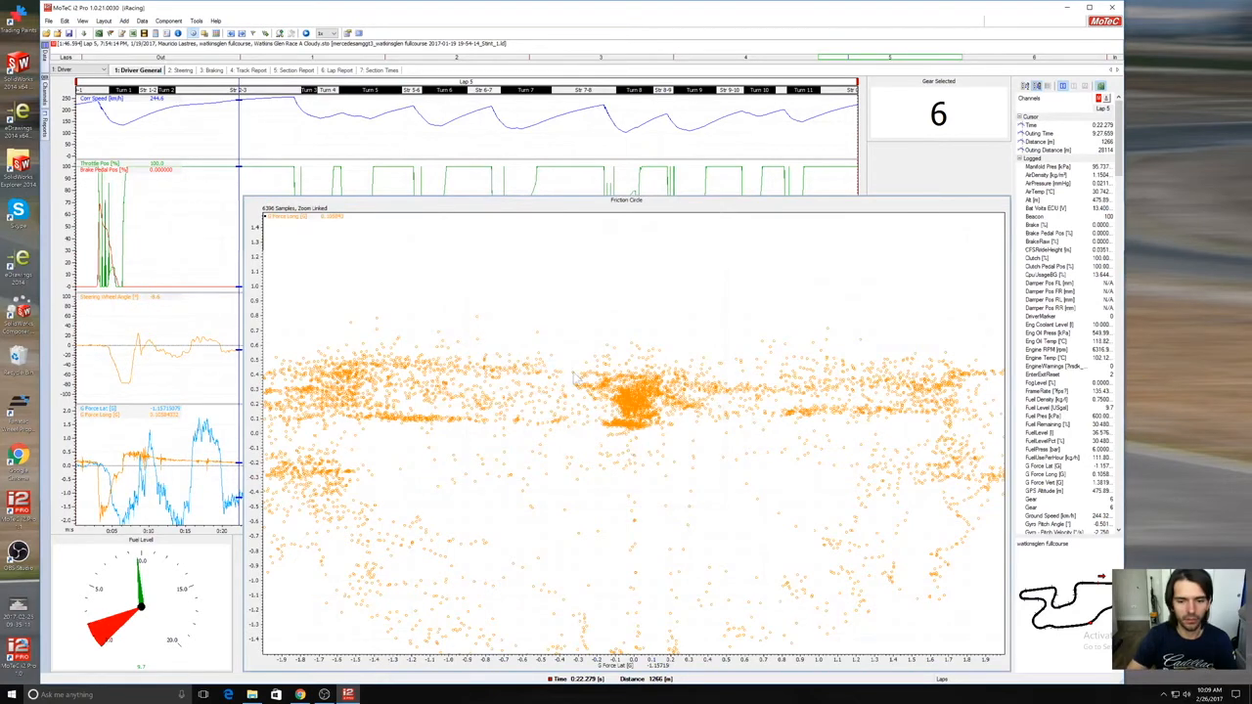
# Step: Try the Point draw style for the Friction Circle plot, keeping the display style on Points
pyautogui.rightClick(441, 271)
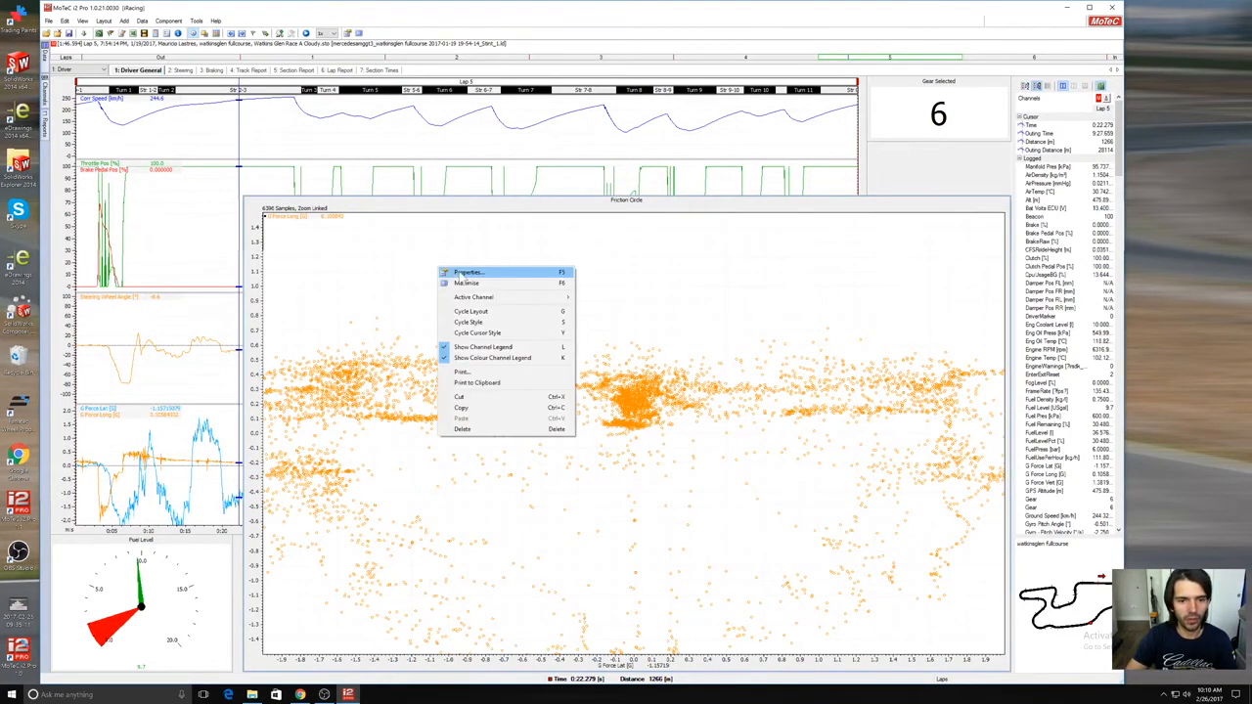
pyautogui.click(452, 272)
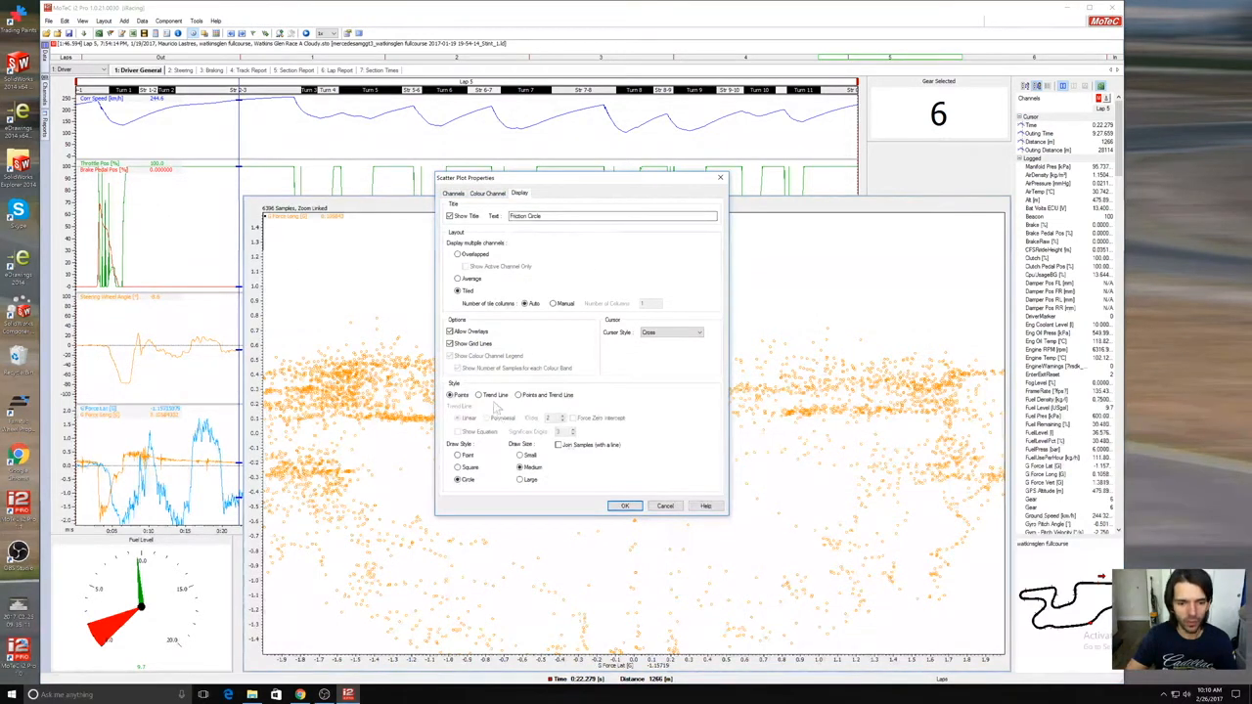
pyautogui.click(540, 401)
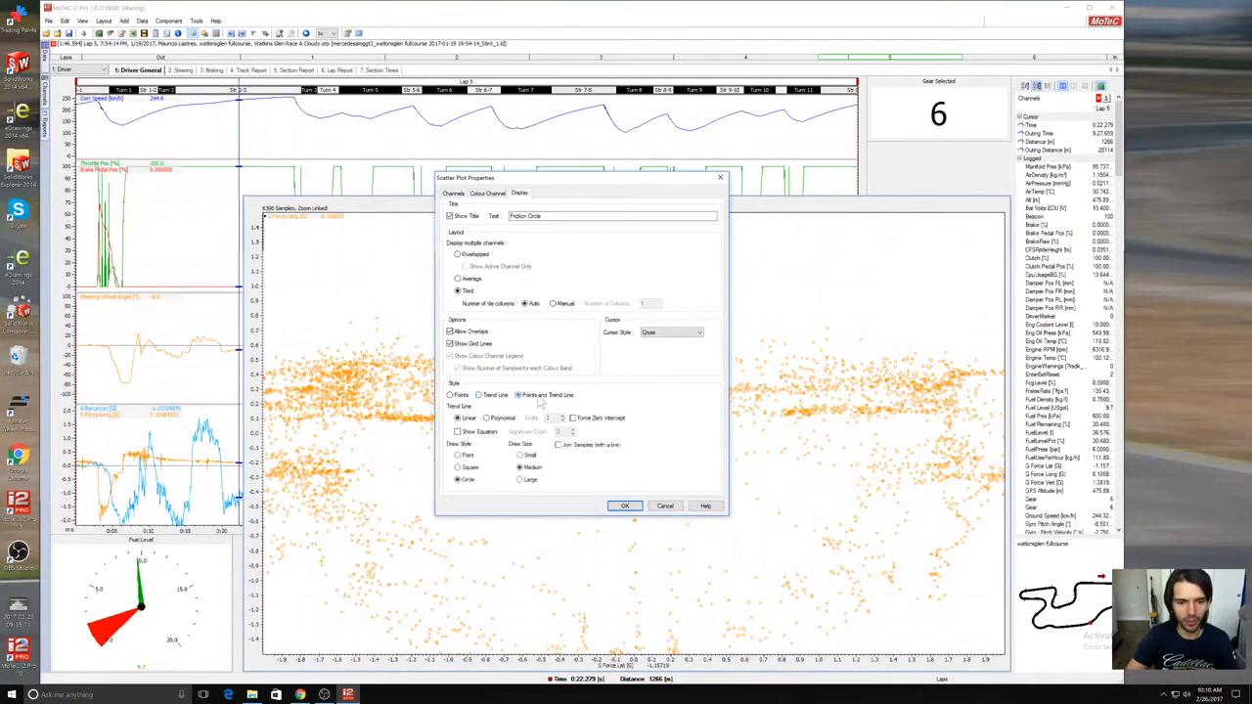
pyautogui.click(451, 396)
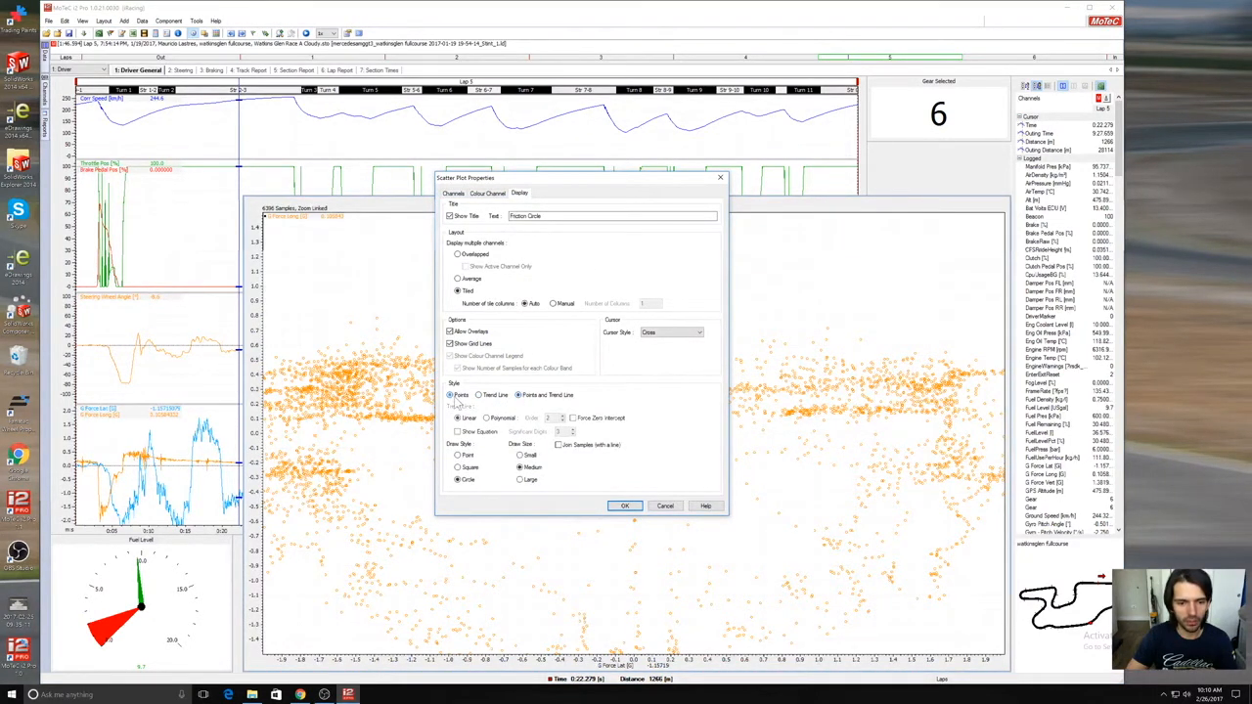
pyautogui.click(468, 456)
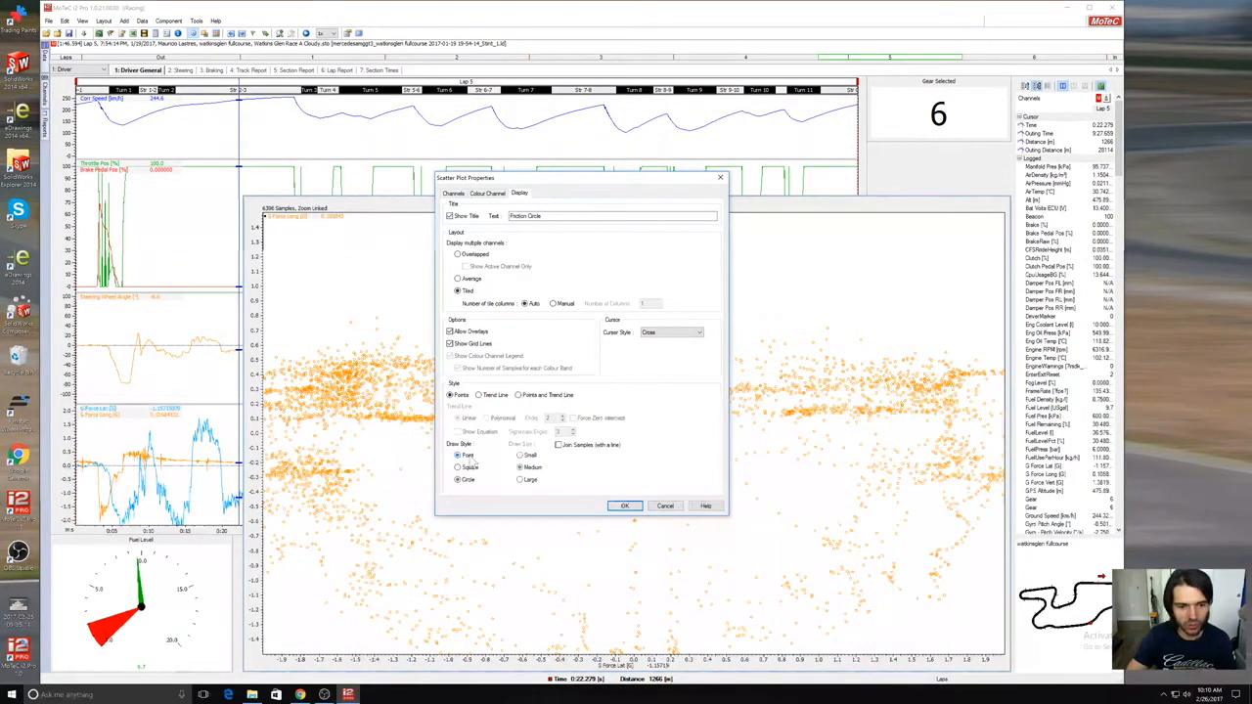
pyautogui.click(624, 505)
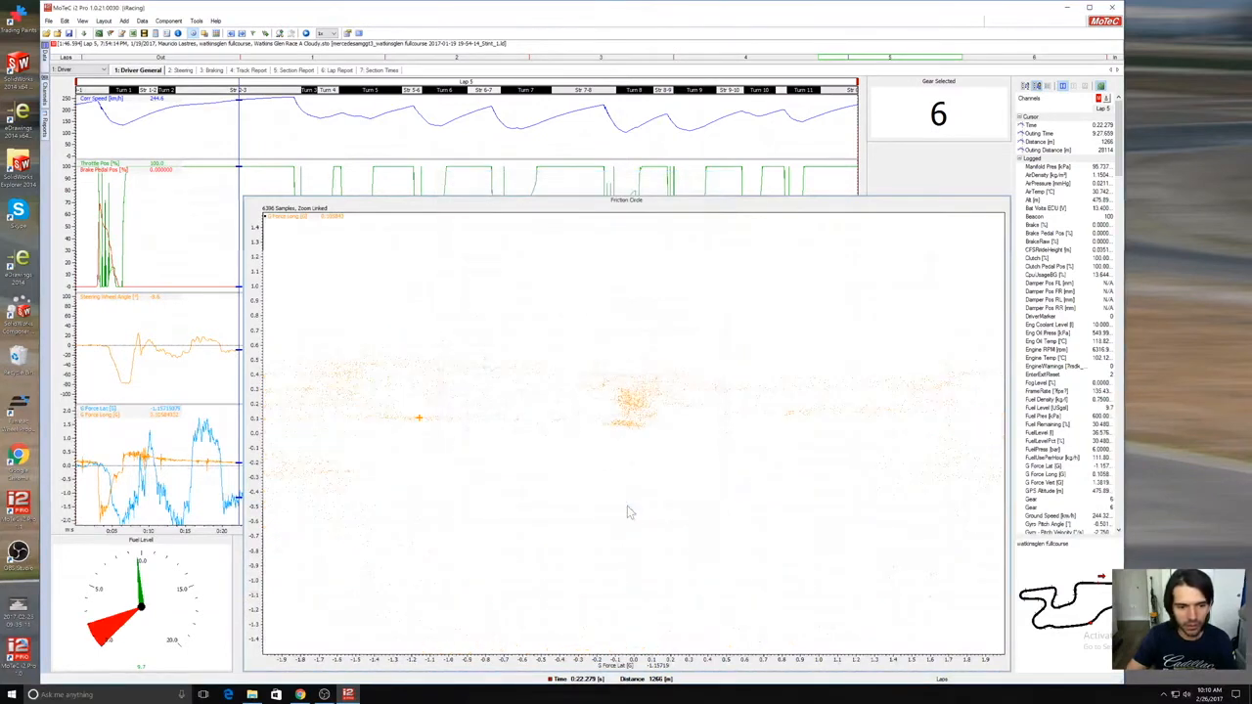
# Step: Set the Friction Circle plot's draw style to Circle and its draw size to Large
pyautogui.rightClick(452, 343)
pyautogui.click(464, 349)
pyautogui.click(473, 481)
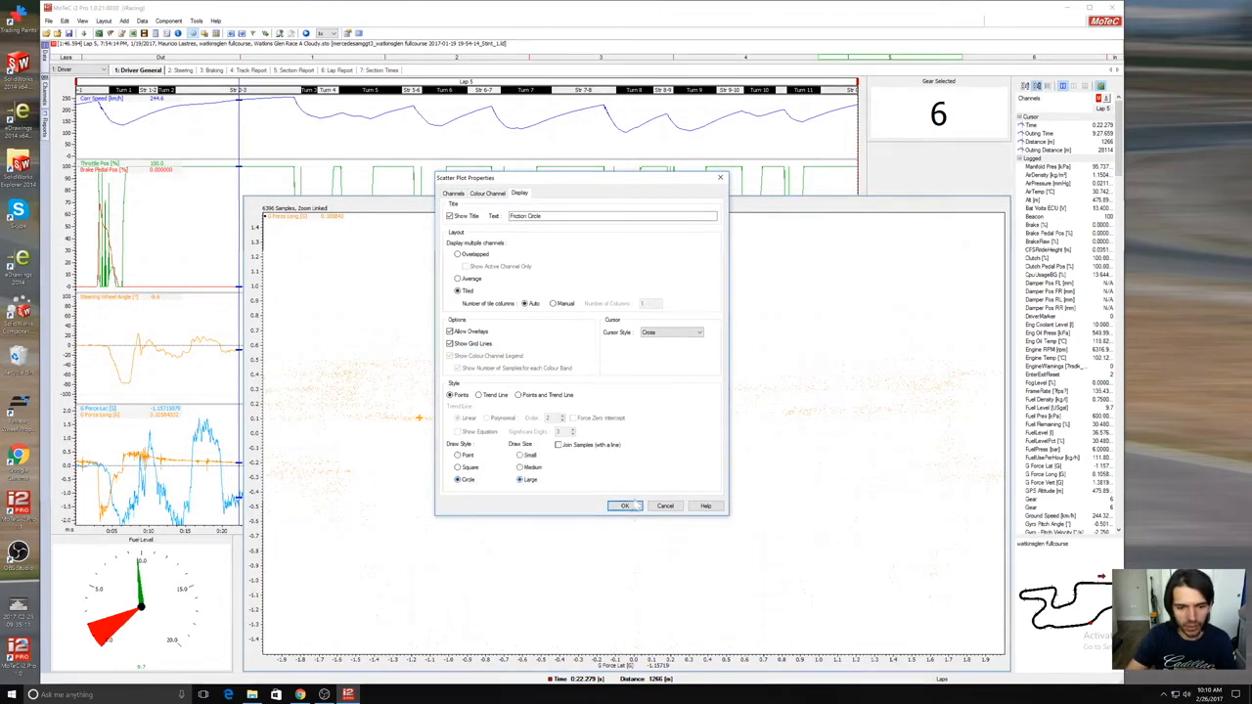
pyautogui.click(631, 506)
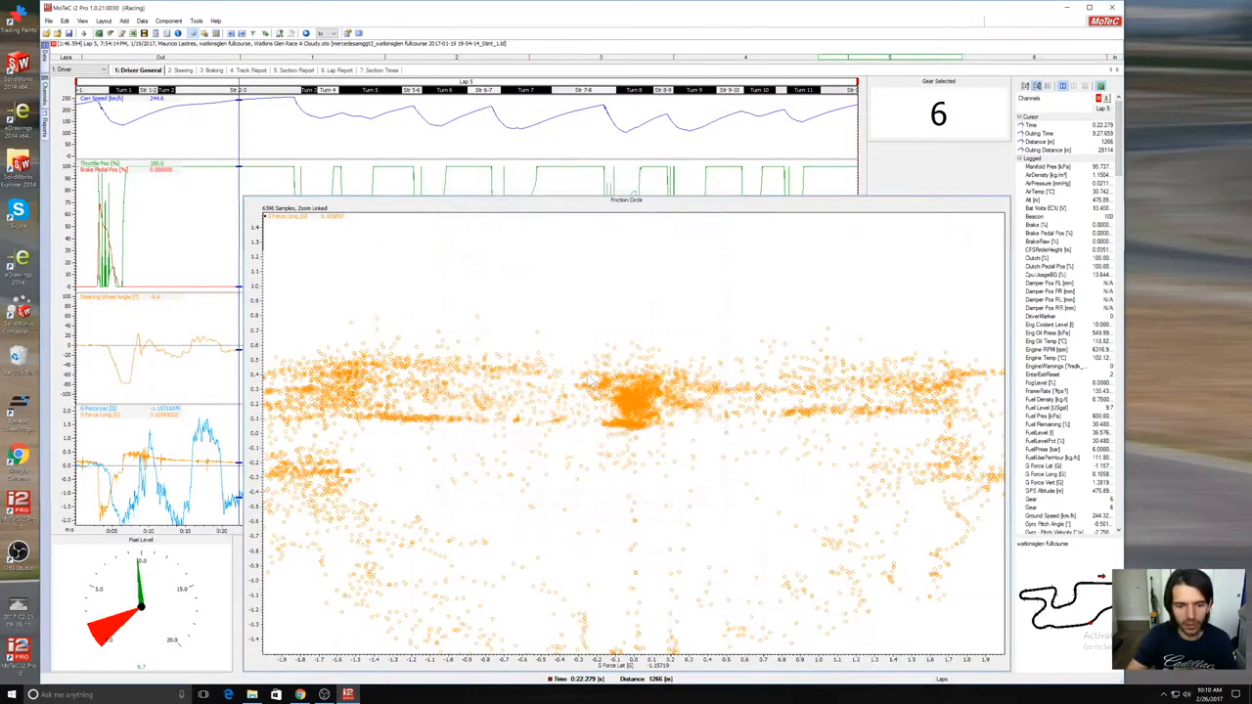
# Step: Shrink the Friction Circle plot into the worksheet's lower-right corner and narrow the time graph to fit beside it
pyautogui.rightClick(524, 314)
pyautogui.click(577, 393)
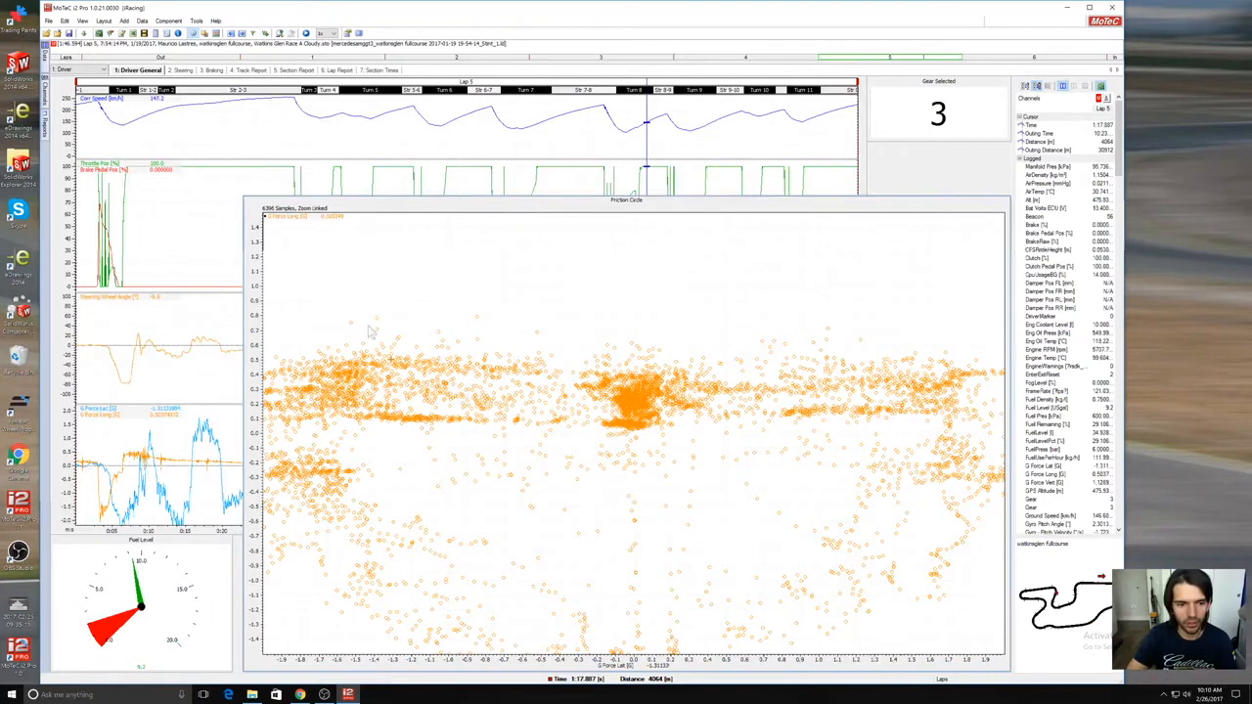
pyautogui.moveTo(241, 622); pyautogui.dragTo(647, 602)
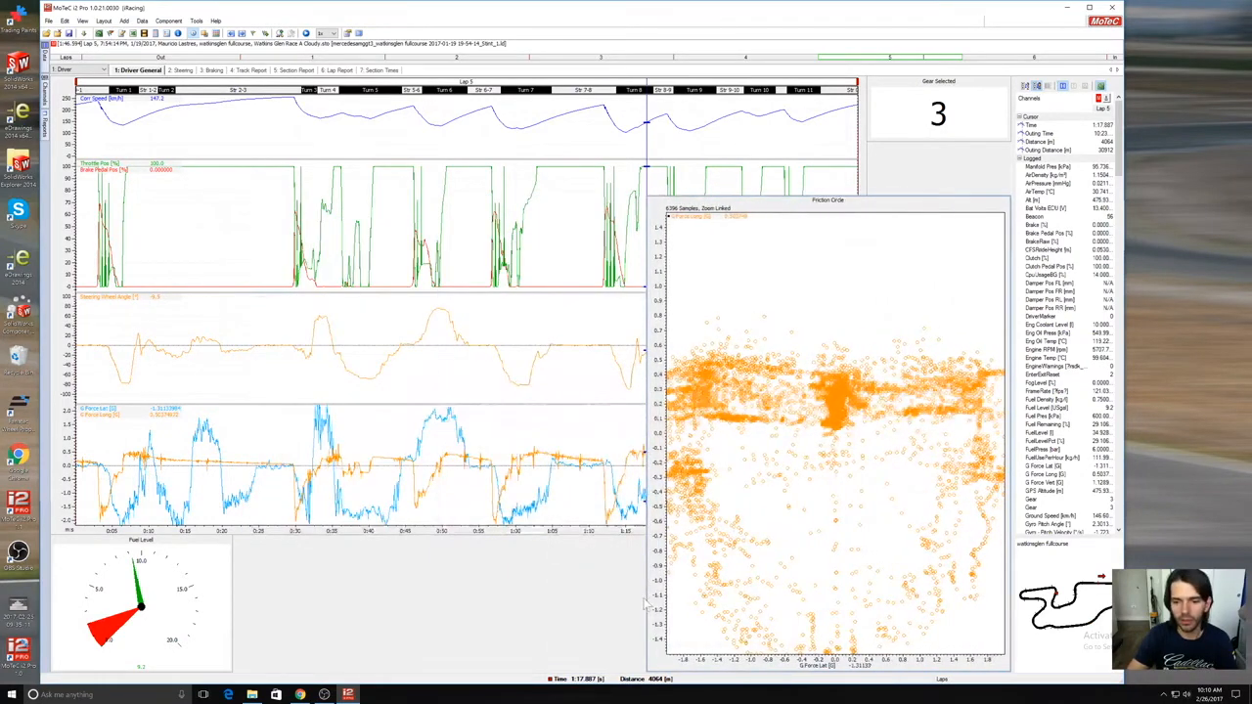
pyautogui.moveTo(831, 195); pyautogui.dragTo(841, 391)
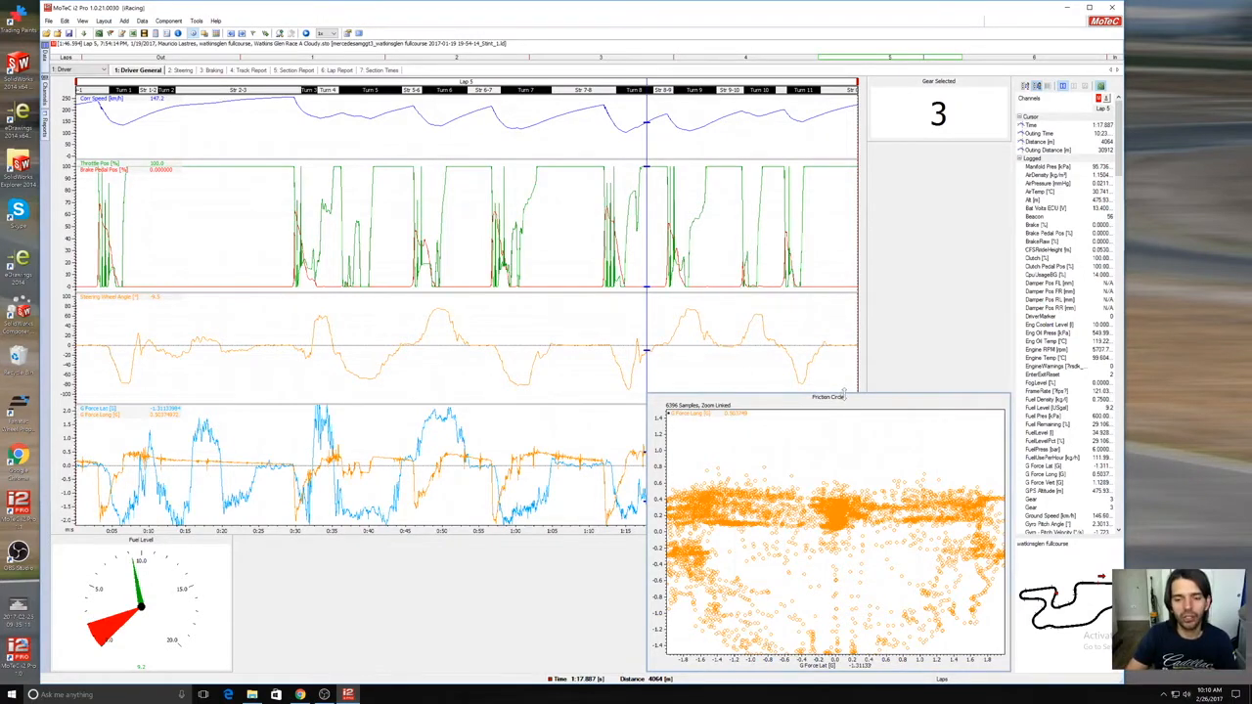
pyautogui.moveTo(647, 484); pyautogui.dragTo(684, 494)
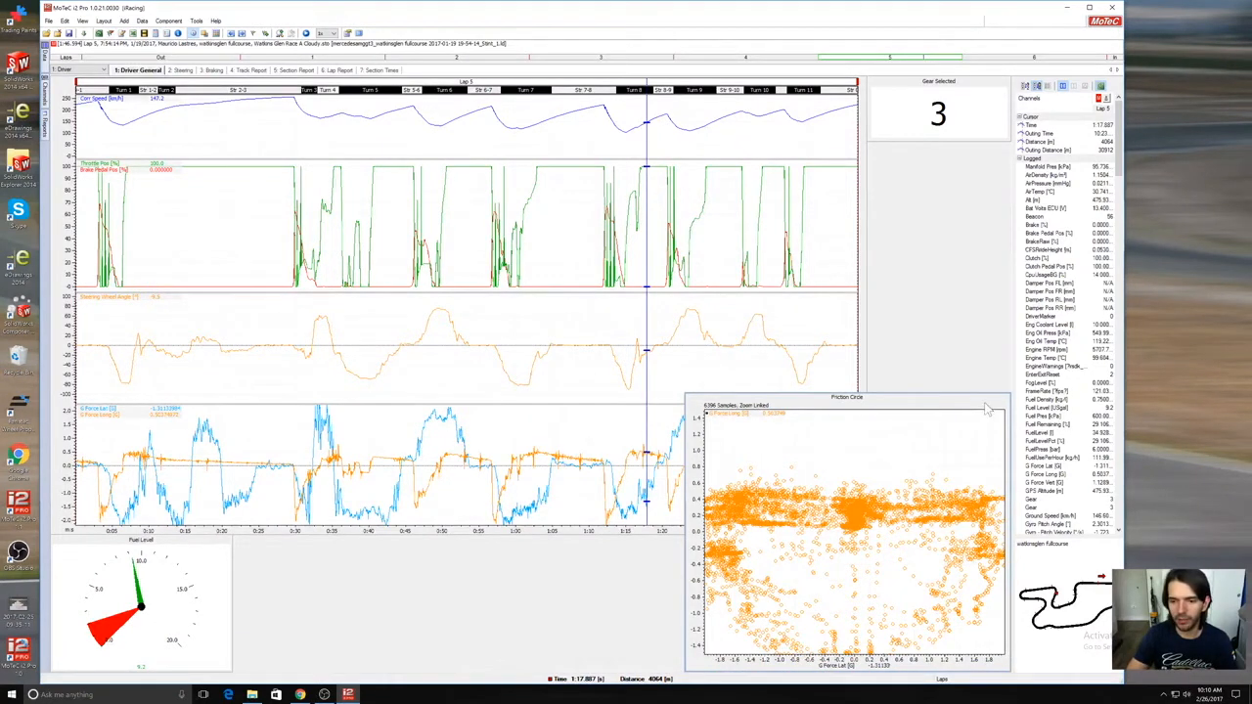
pyautogui.moveTo(732, 394); pyautogui.dragTo(733, 393)
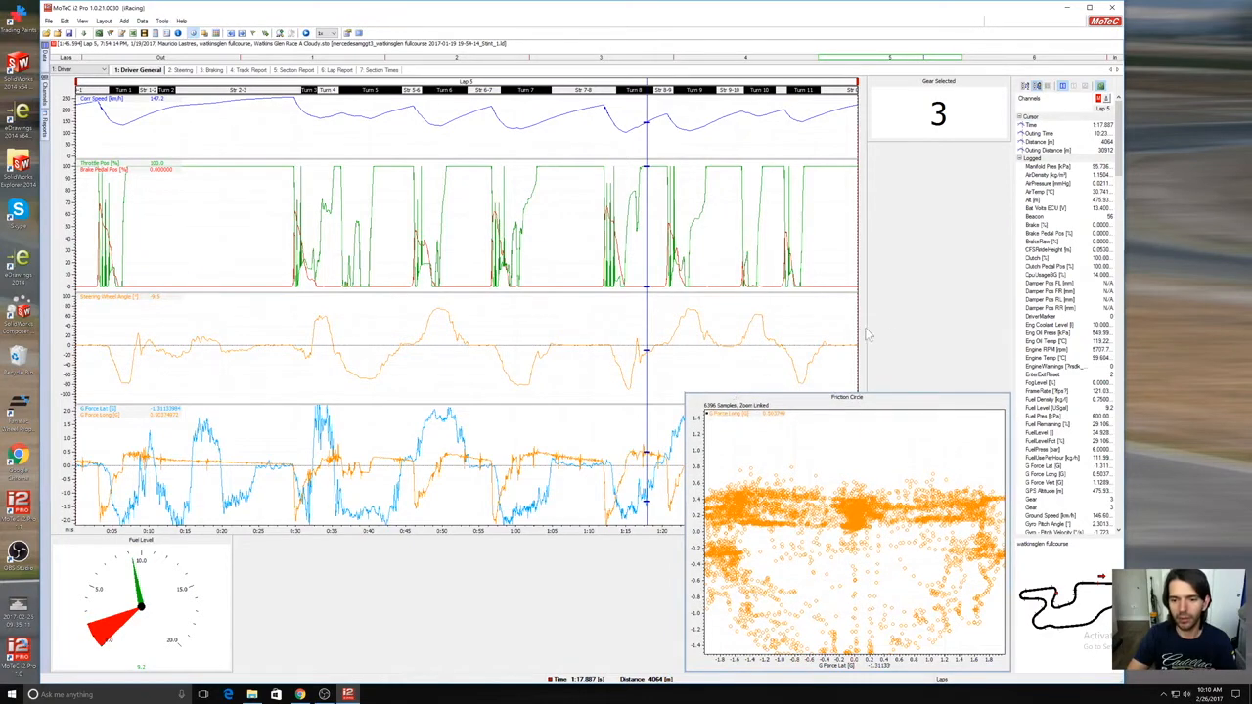
pyautogui.moveTo(867, 336); pyautogui.dragTo(677, 381)
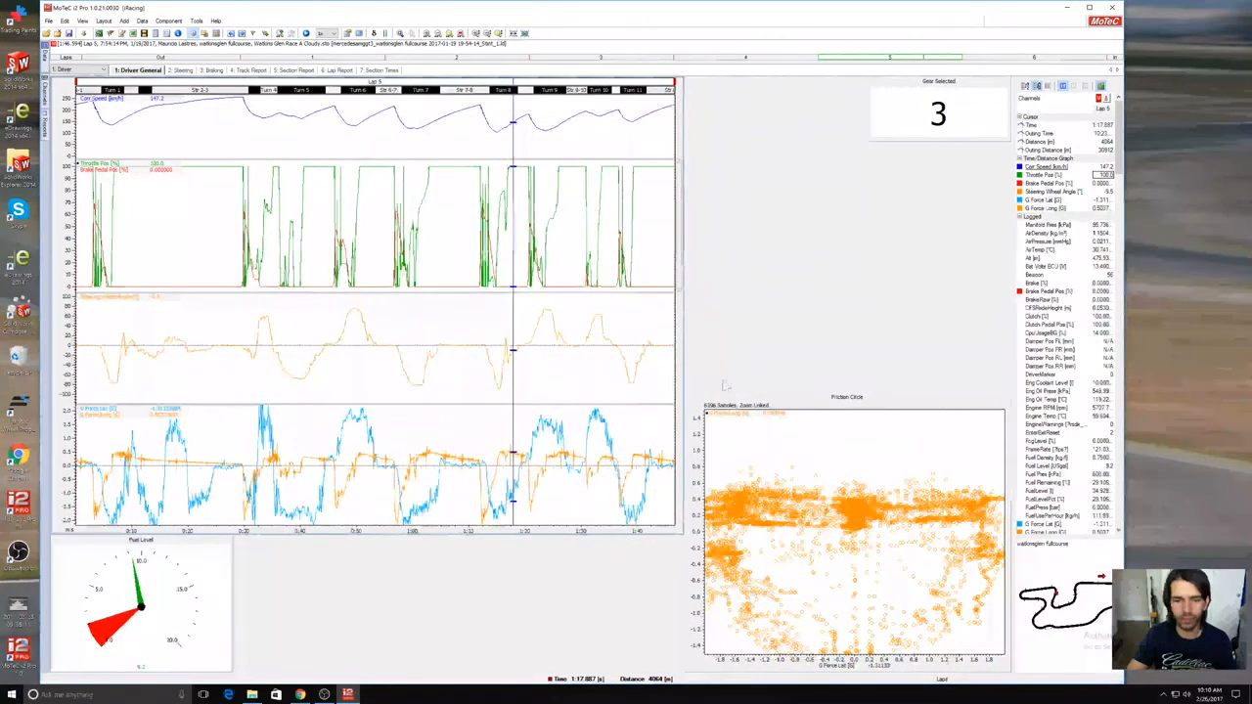
pyautogui.rightClick(836, 471)
pyautogui.click(743, 595)
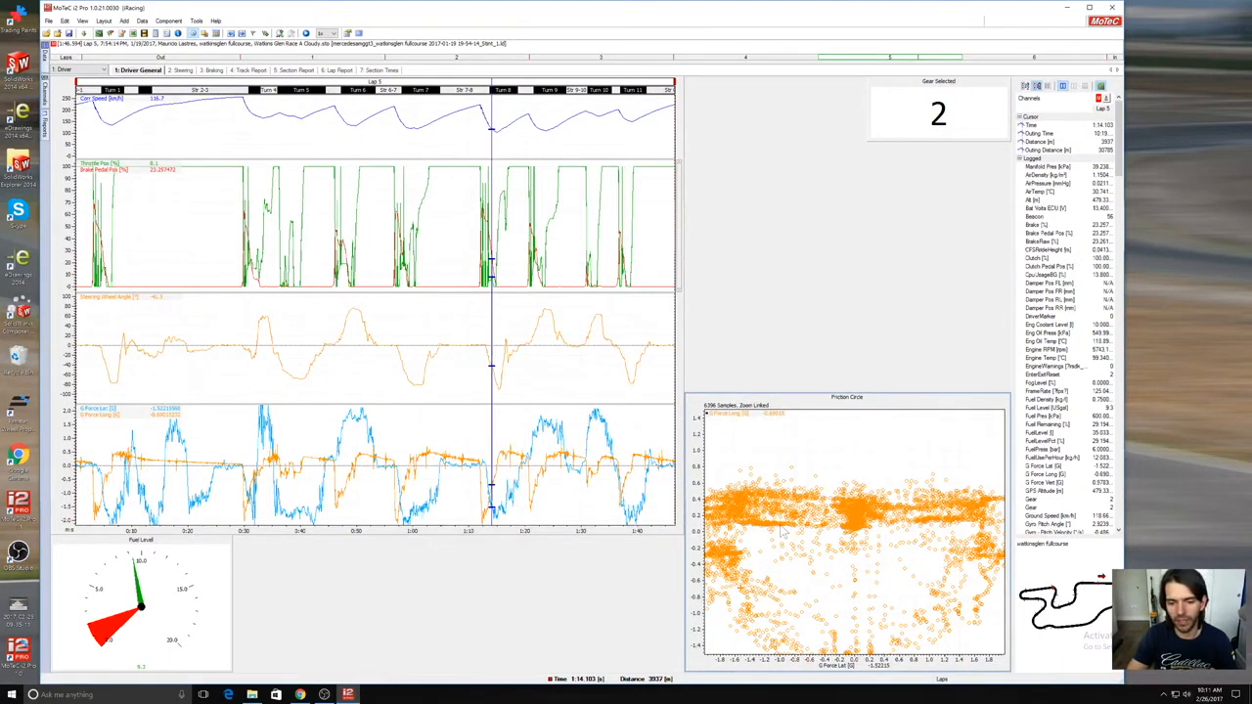
# Step: Set the G Force Lat channel's manual scale to a minimum of -1.5 and a maximum of 1.5 G
pyautogui.rightClick(93, 415)
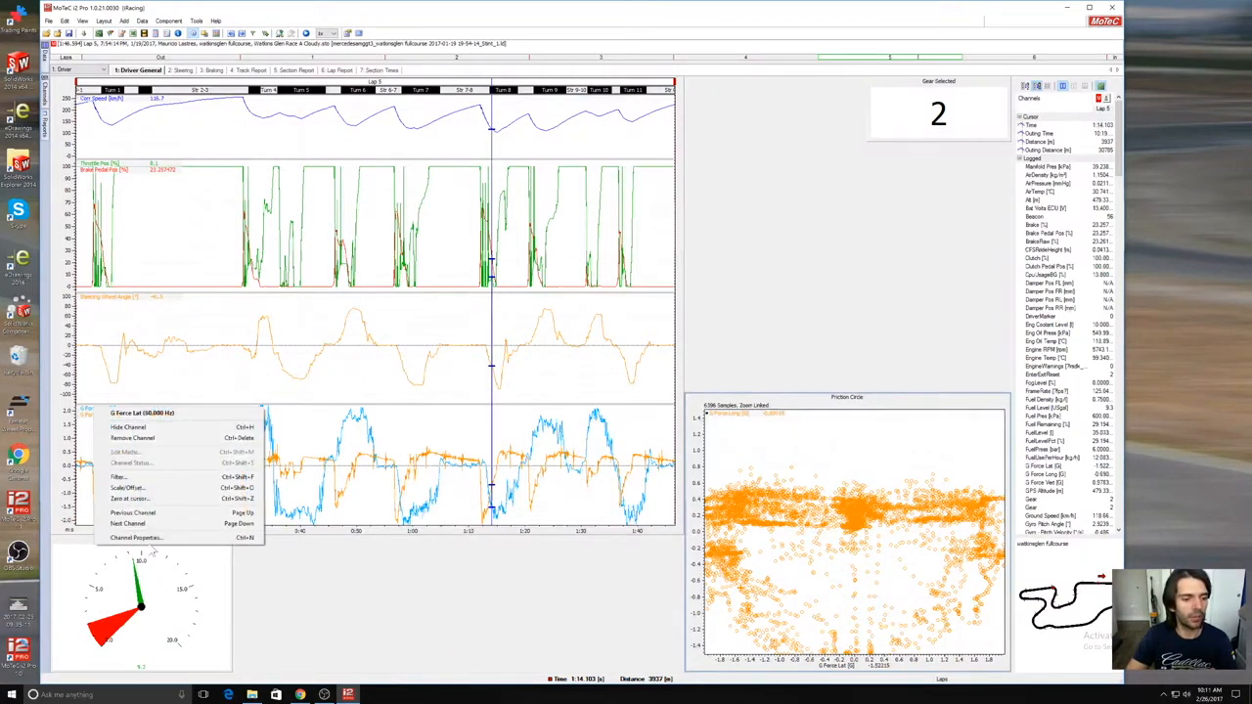
pyautogui.click(147, 544)
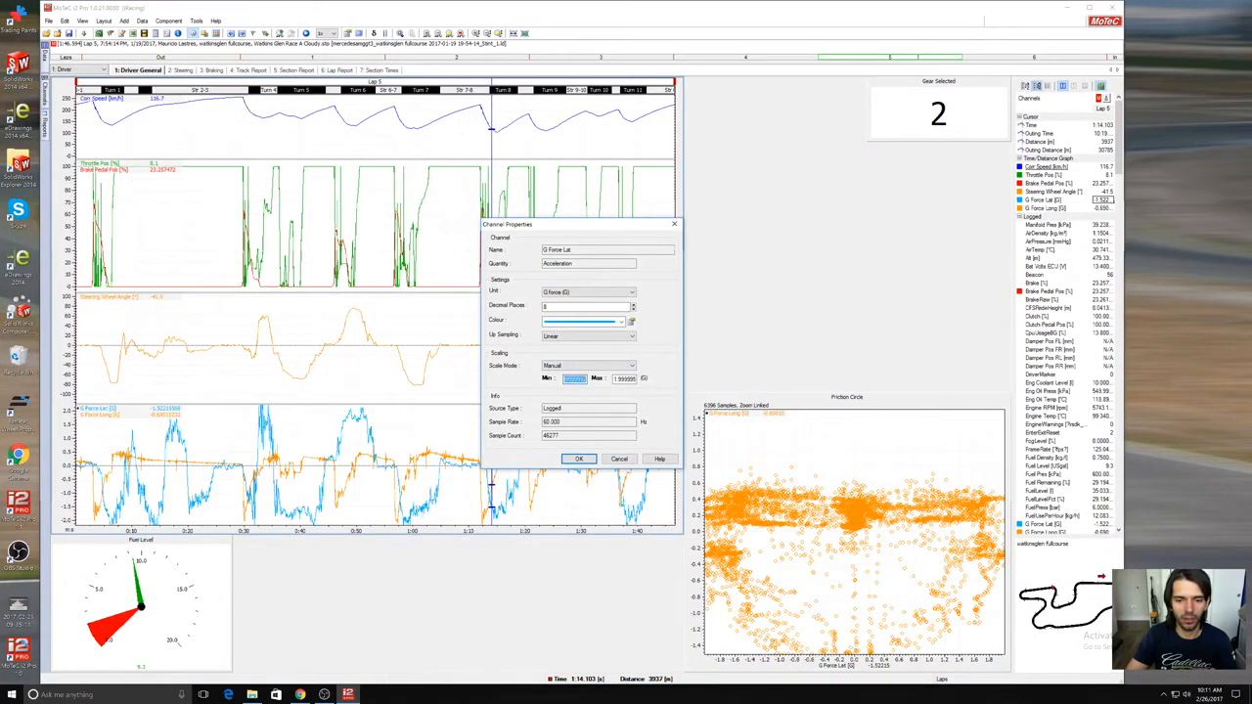
pyautogui.write('-1.5')
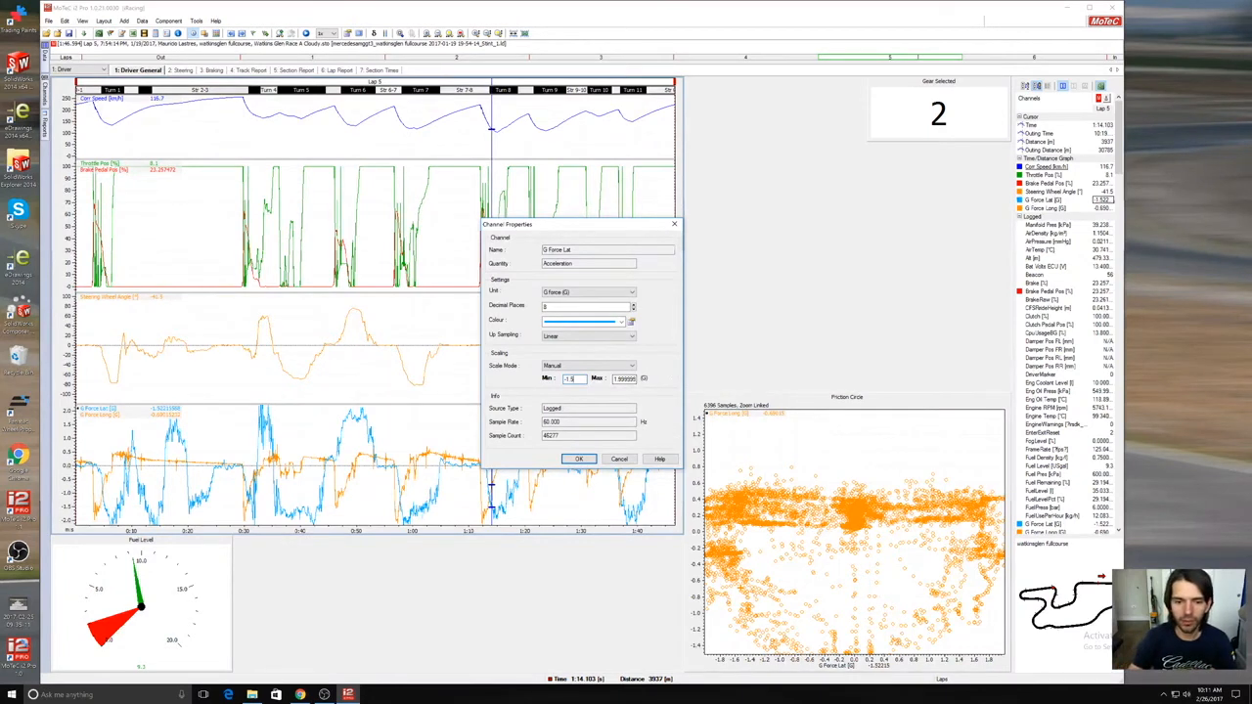
pyautogui.press('Tab')
pyautogui.write('1')
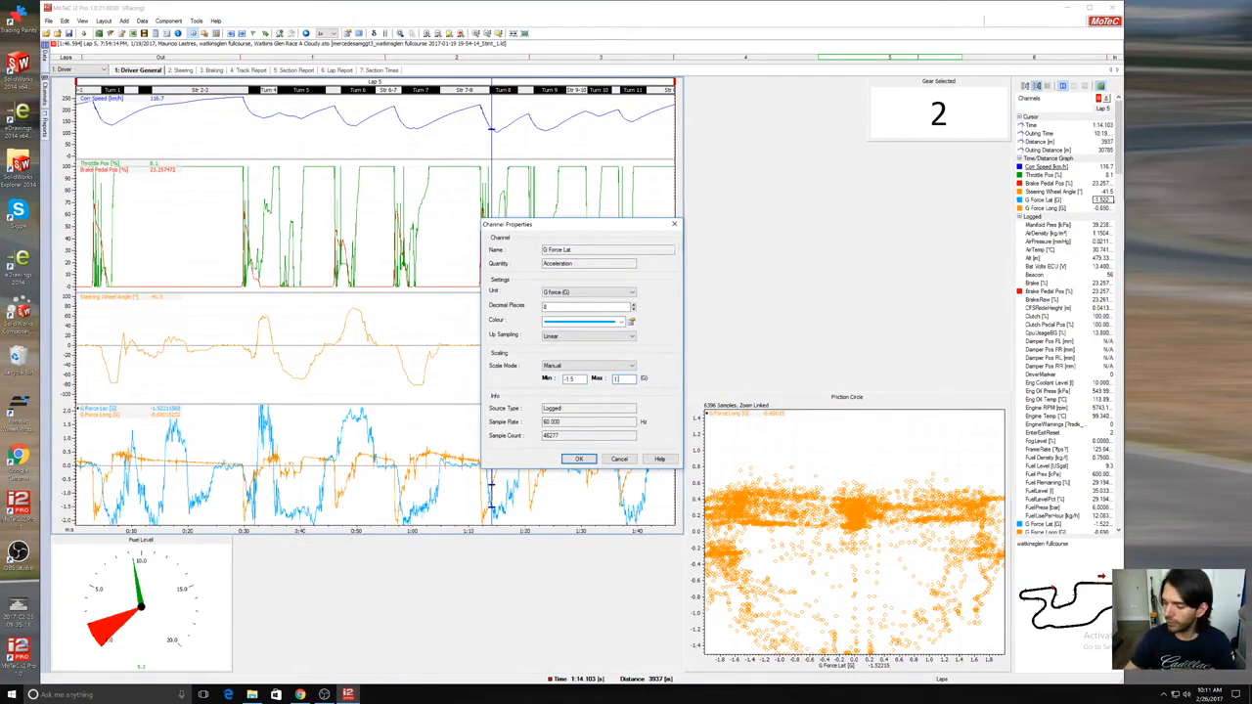
pyautogui.click(578, 459)
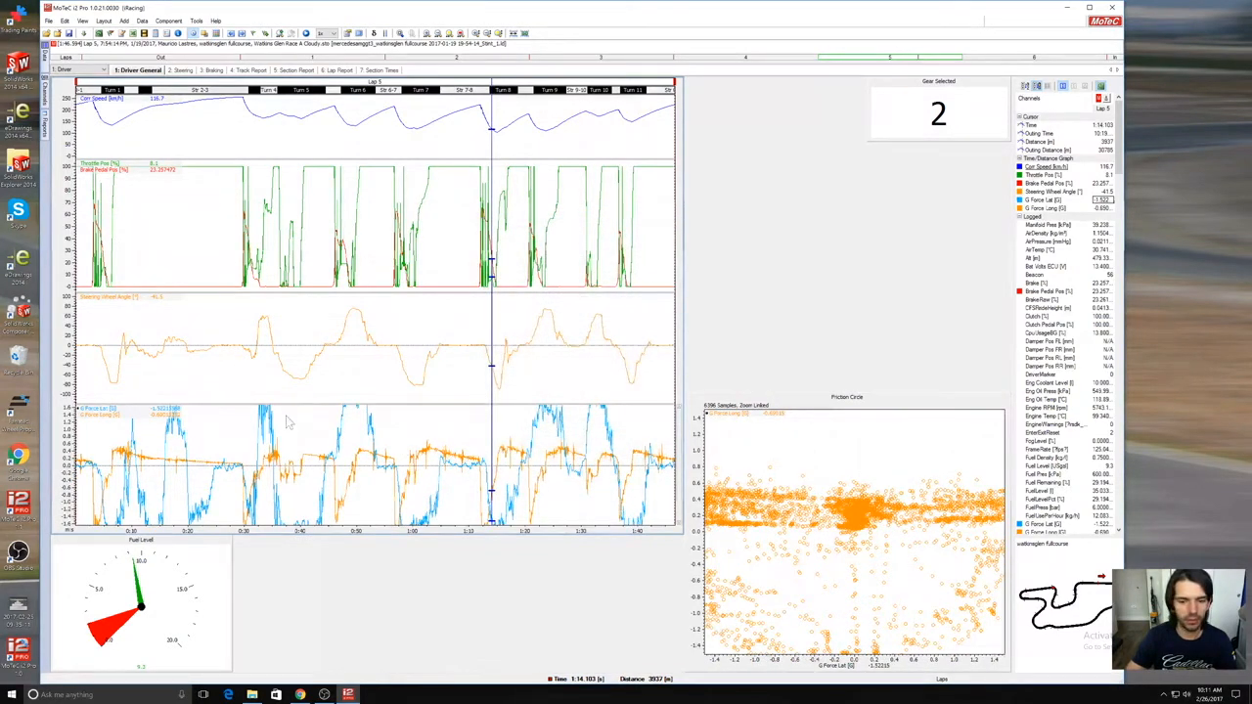
# Step: Set the G Force Long channel's manual scale to a minimum of -1.5 and a maximum of 1.5 G
pyautogui.rightClick(105, 416)
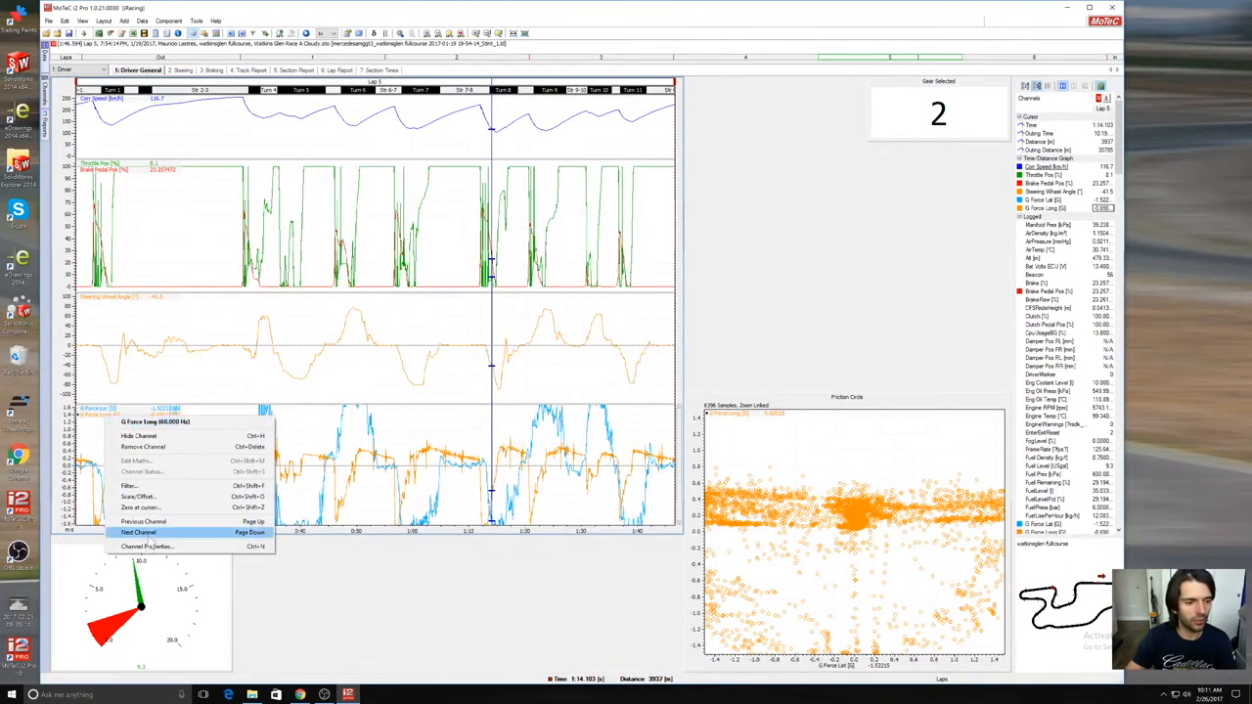
pyautogui.click(146, 546)
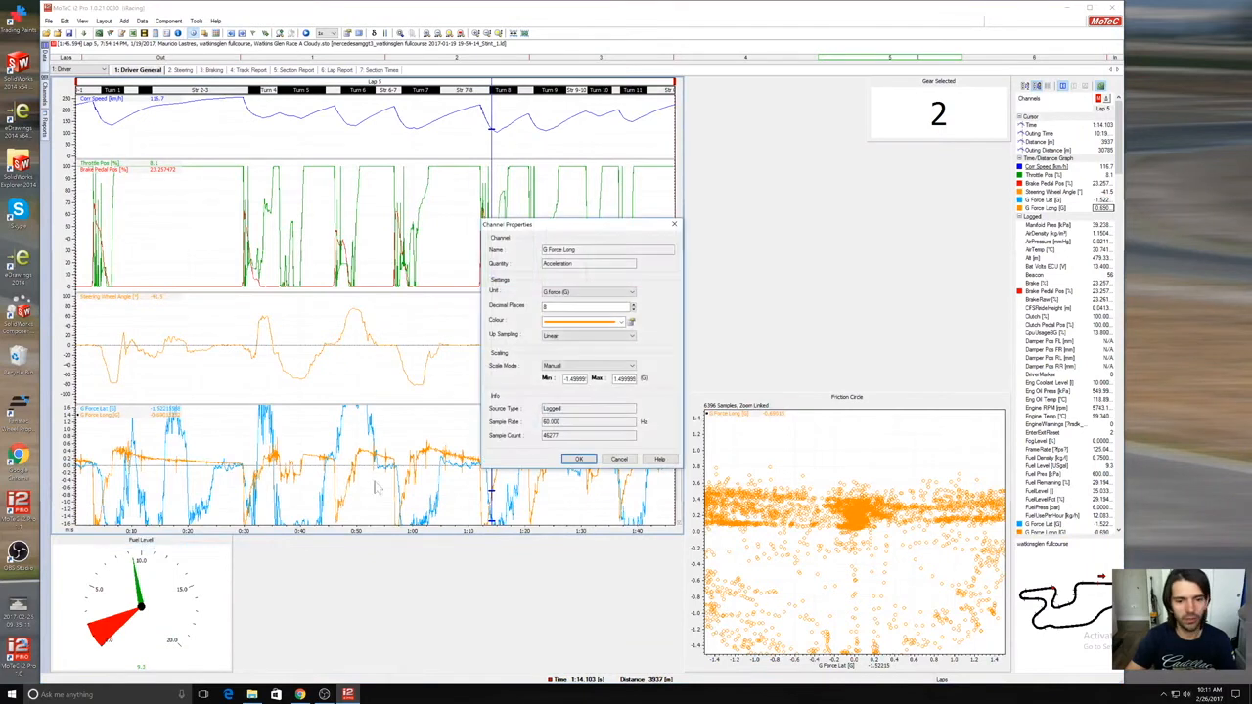
pyautogui.doubleClick(579, 379)
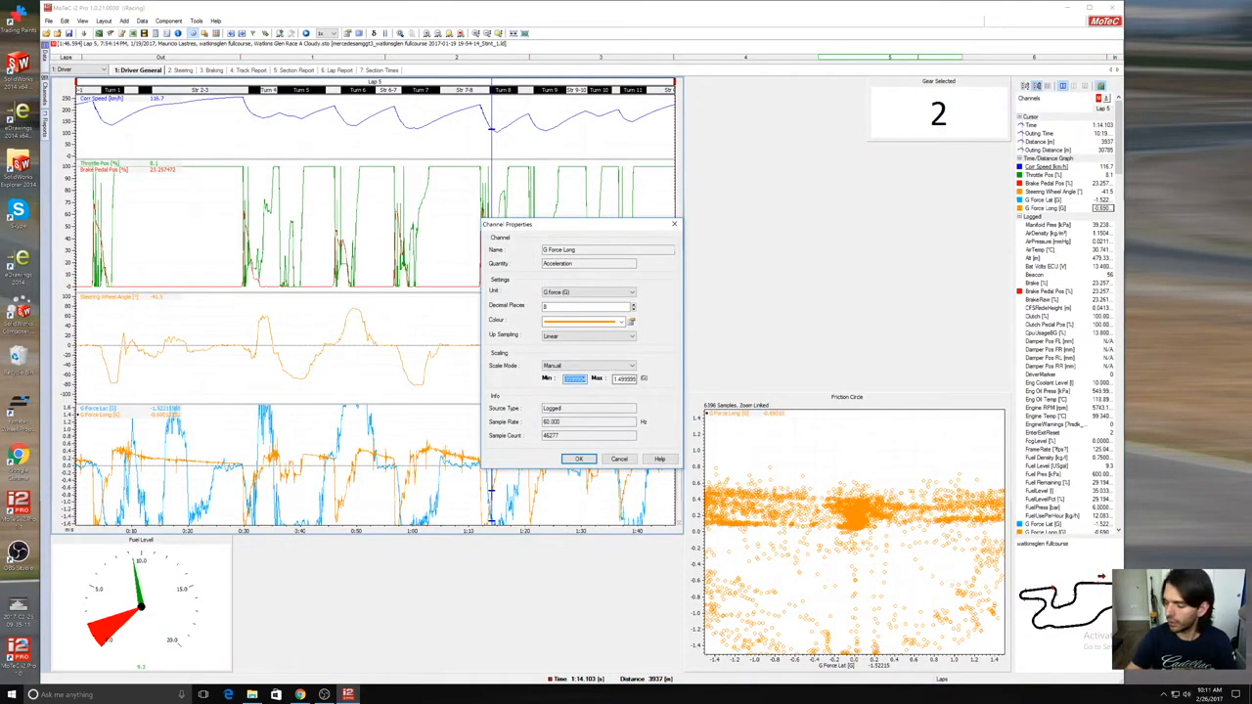
pyautogui.write('-1.5')
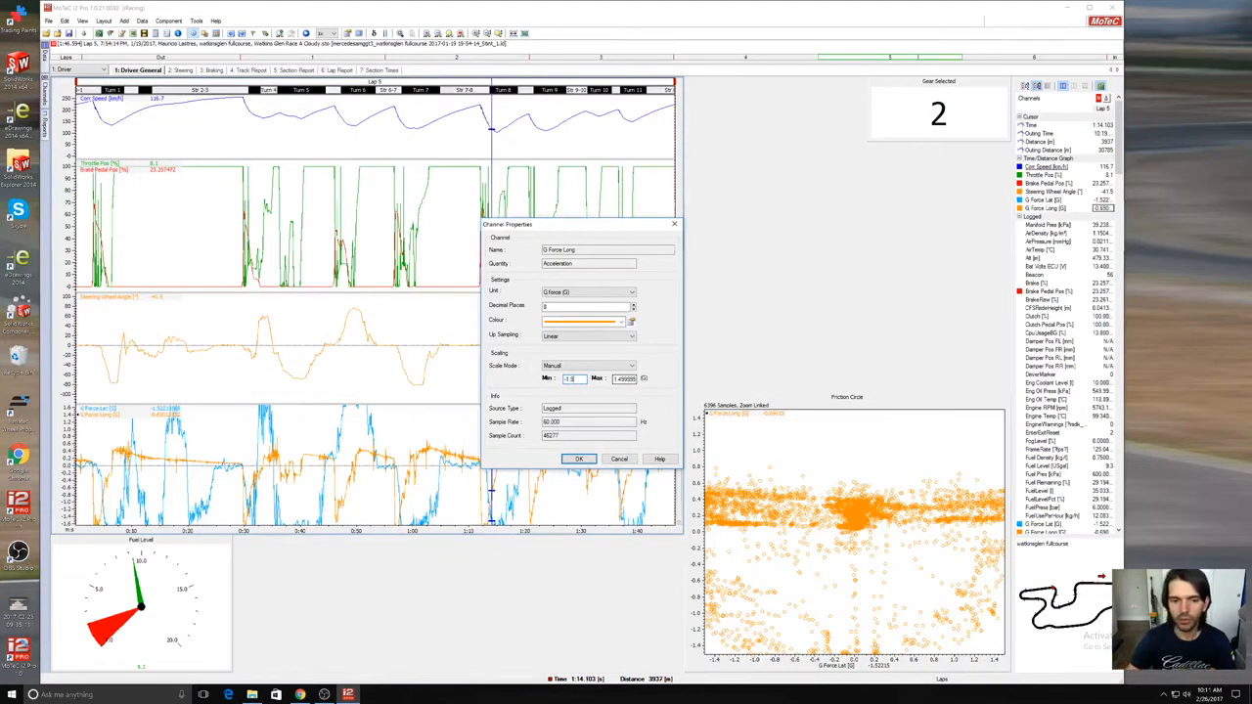
pyautogui.doubleClick(614, 380)
pyautogui.write('1.5')
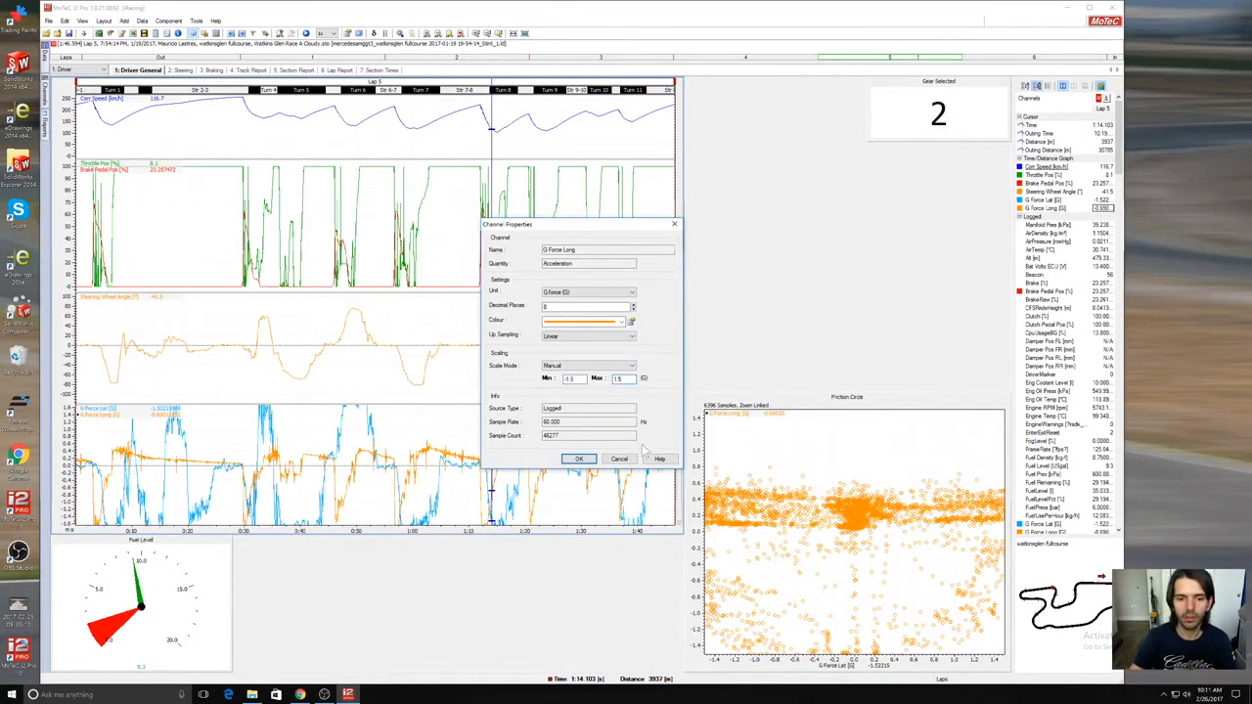
pyautogui.click(578, 458)
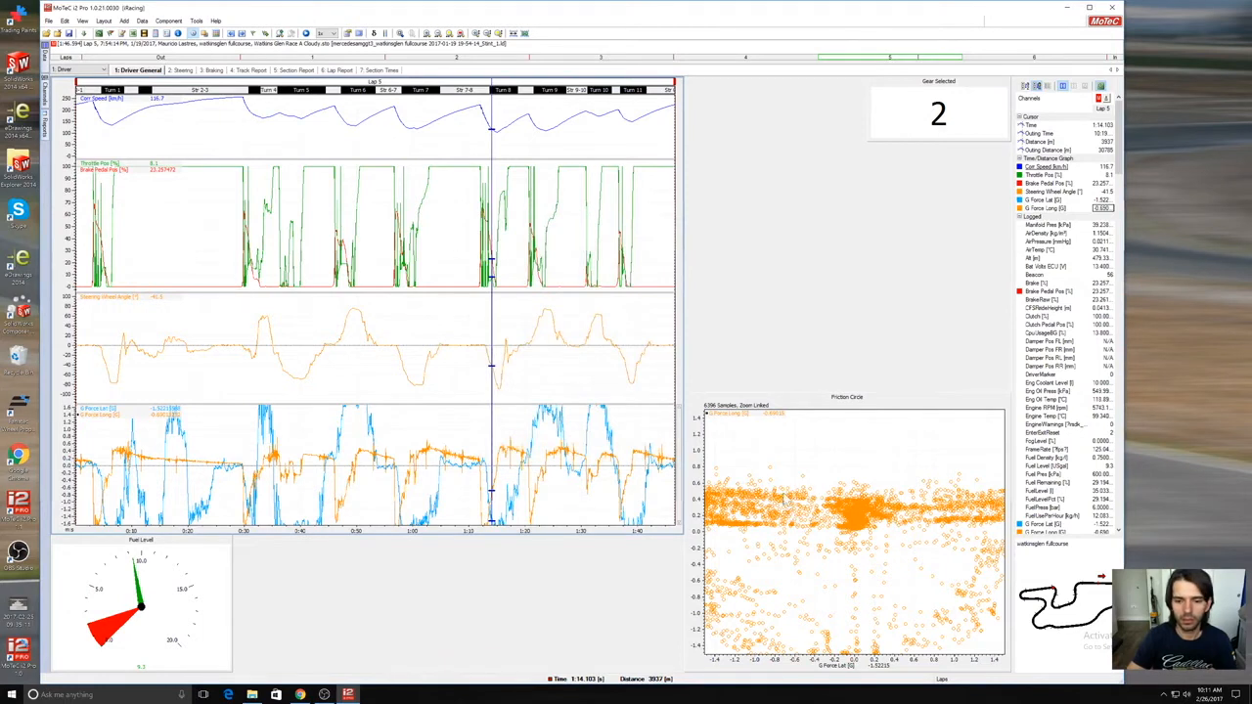
pyautogui.click(796, 473)
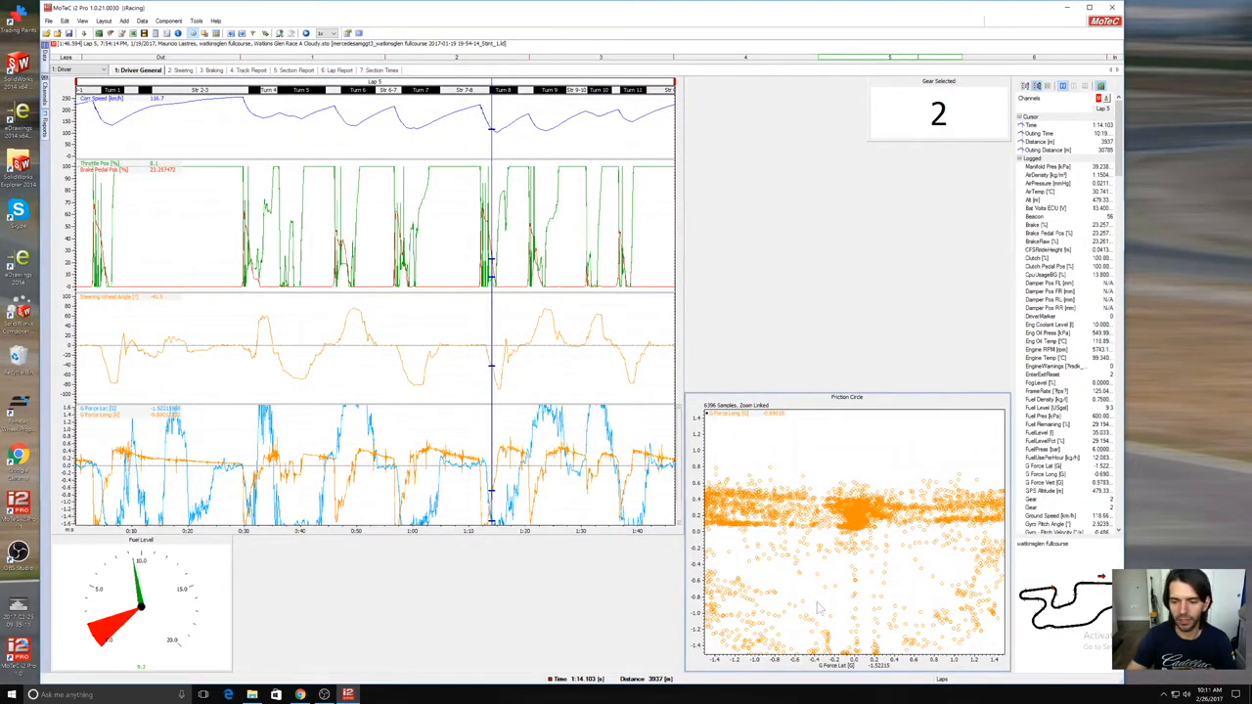
# Step: Set the G Force Lat channel's manual scale to a minimum of -2 and a maximum of 2 G
pyautogui.rightClick(105, 410)
pyautogui.click(156, 541)
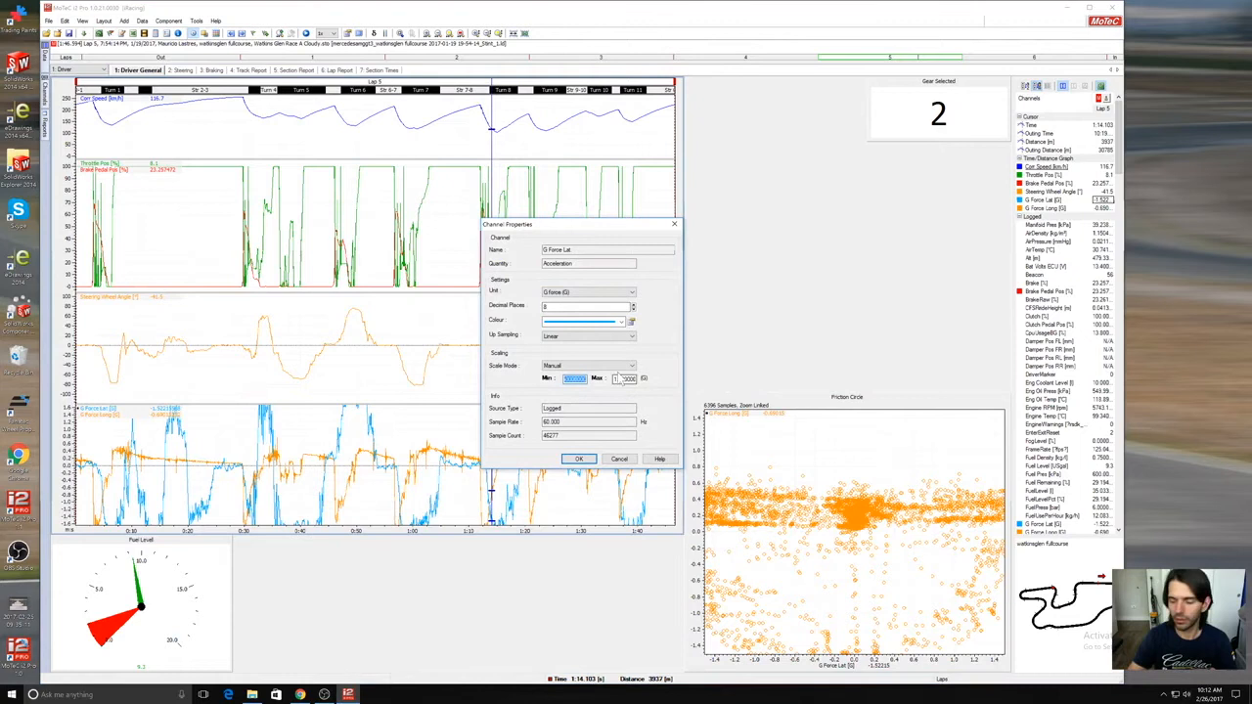
pyautogui.write('-2')
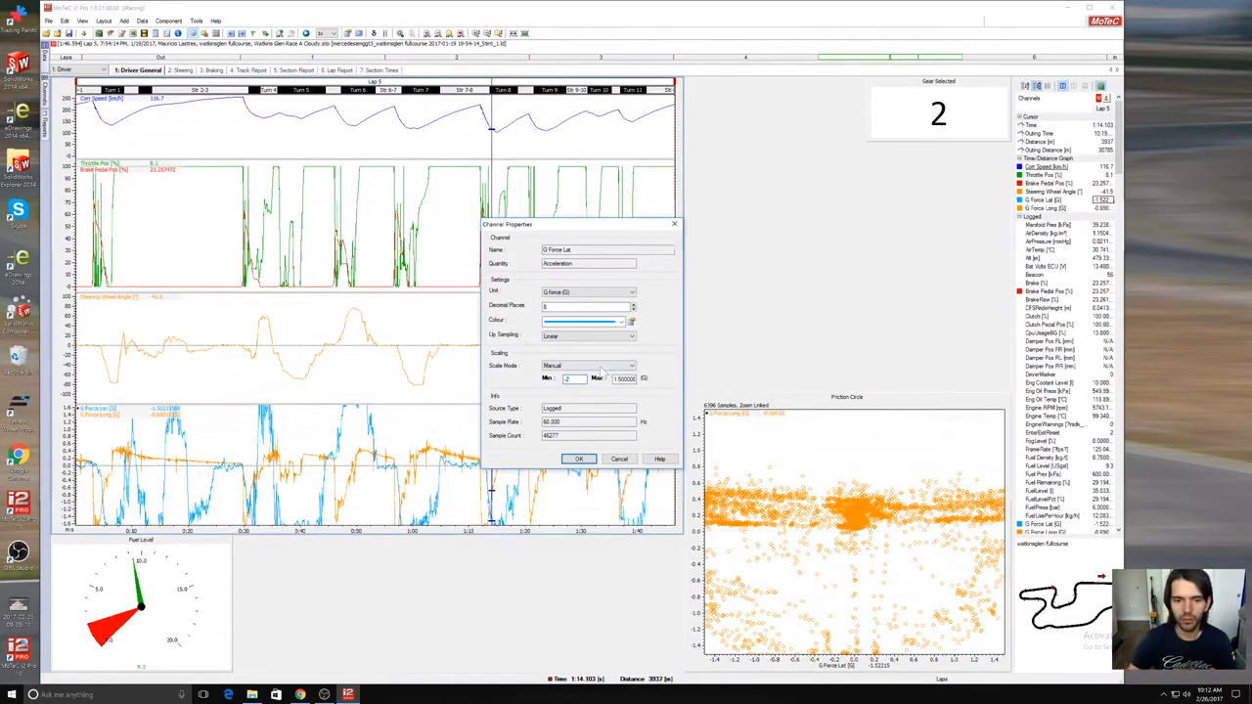
pyautogui.press('Tab')
pyautogui.write('2')
pyautogui.click(577, 459)
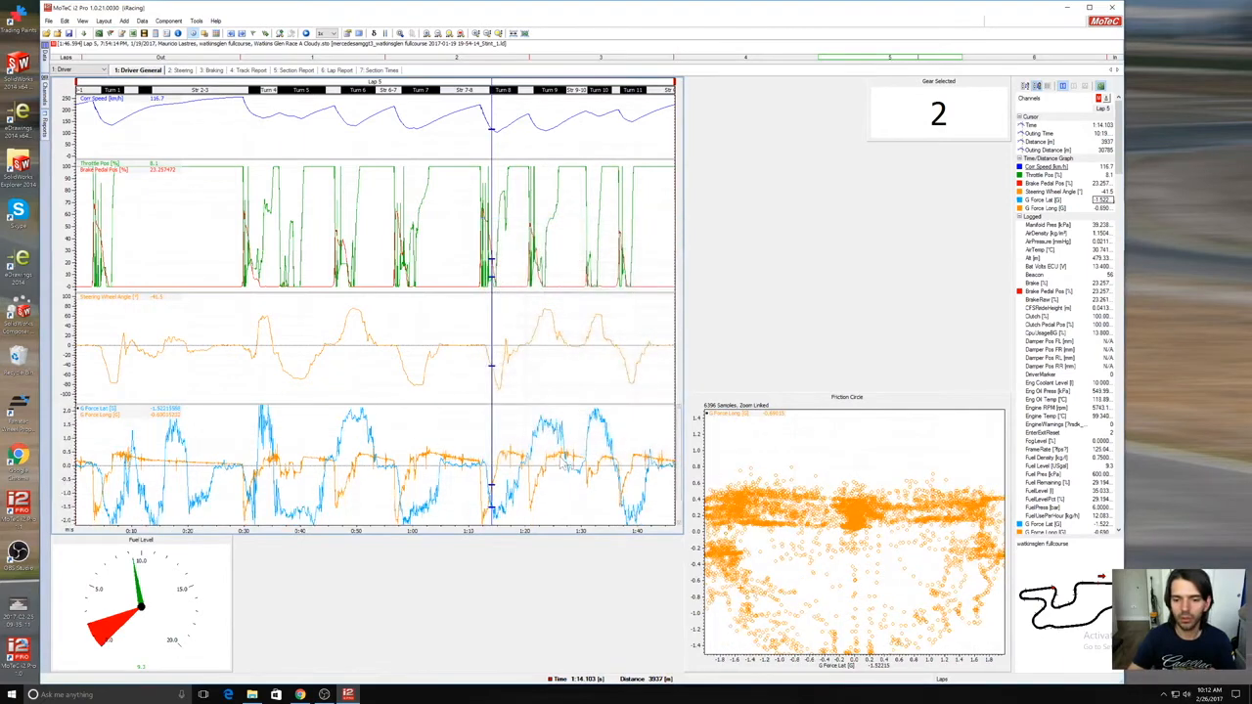
# Step: Set the G Force Lat channel's manual scale to a minimum of -2.5 and a maximum of 2.5 G
pyautogui.rightClick(104, 409)
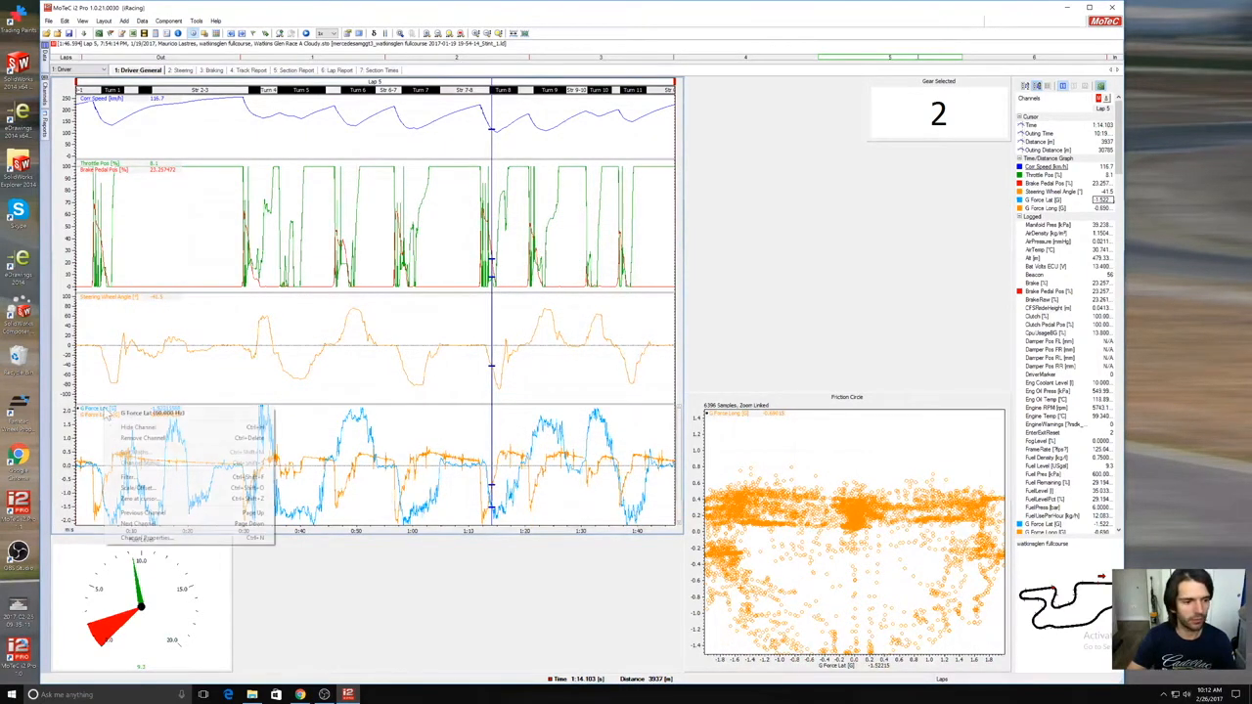
pyautogui.click(144, 538)
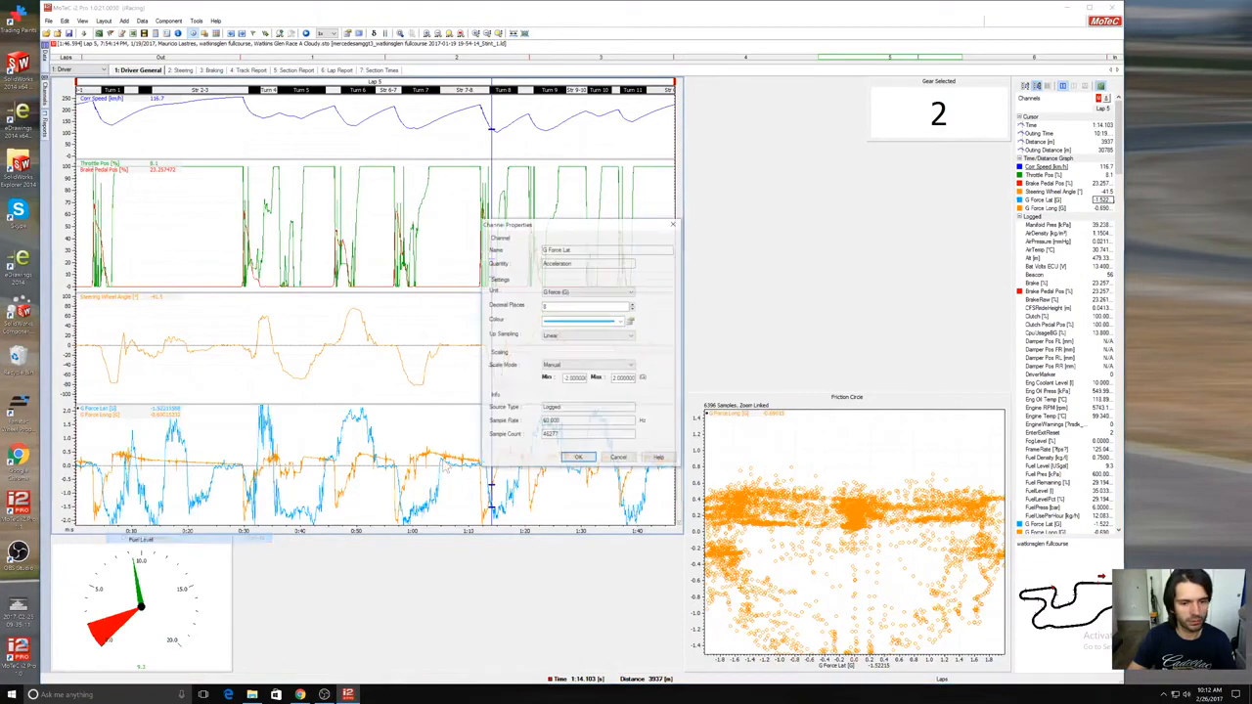
pyautogui.doubleClick(575, 380)
pyautogui.write('-2.5')
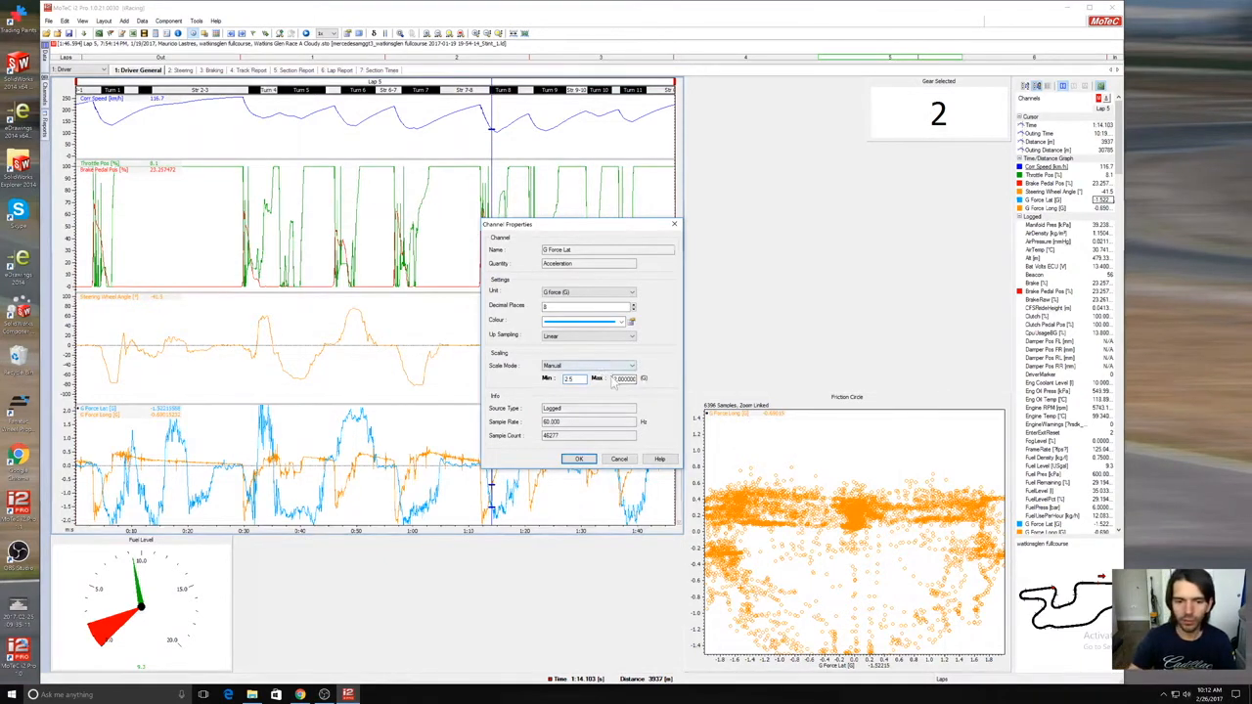
pyautogui.doubleClick(623, 380)
pyautogui.write('2.5')
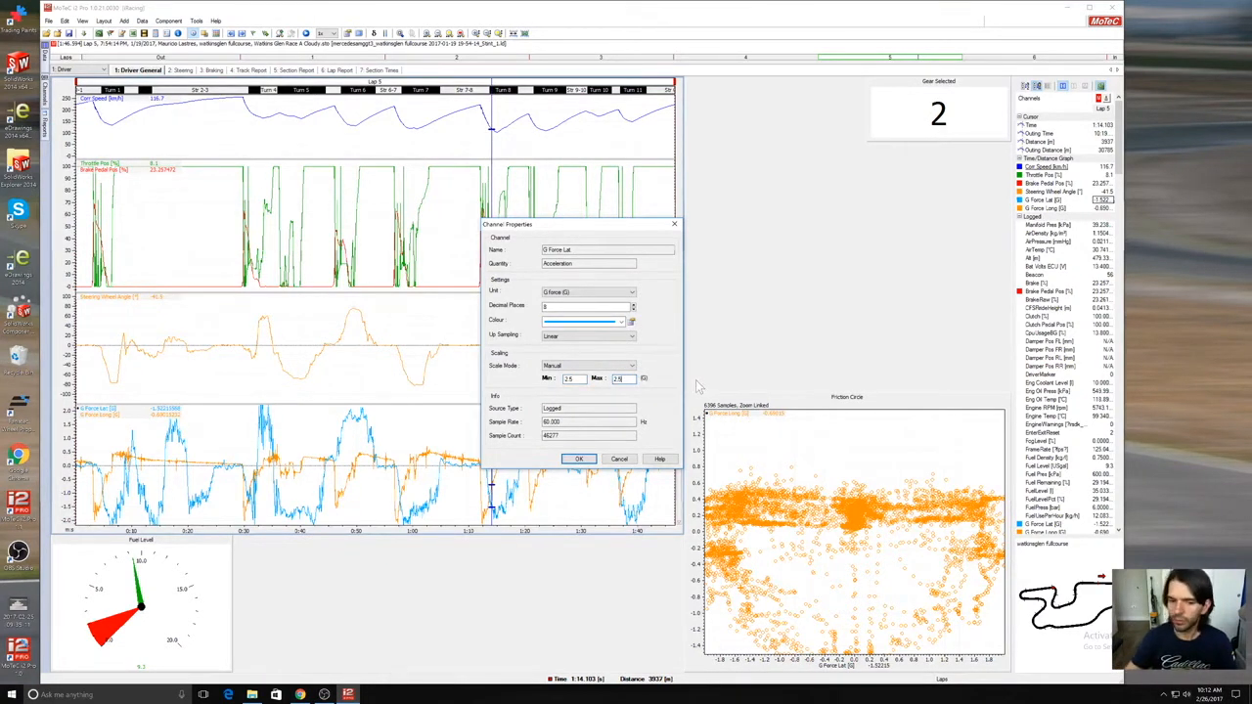
pyautogui.click(579, 460)
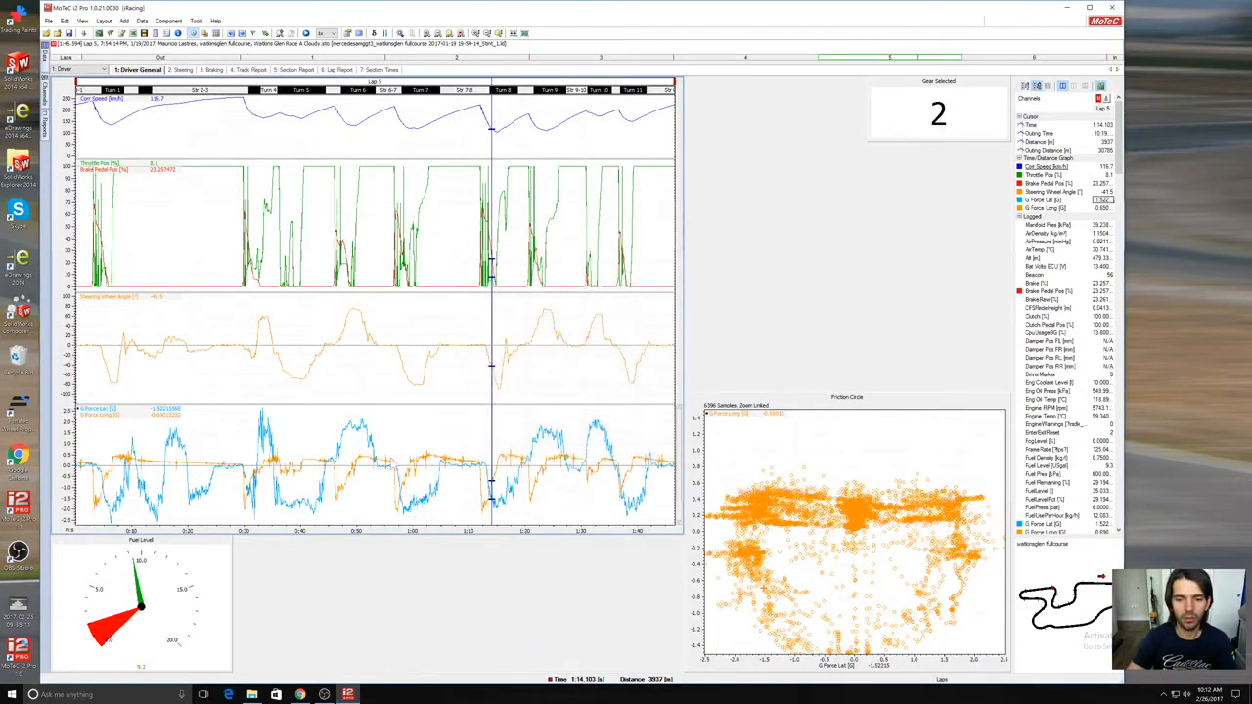
# Step: Set the G Force Long channel's manual scale to a minimum of -2.5 and a maximum of 2.5 G
pyautogui.rightClick(109, 427)
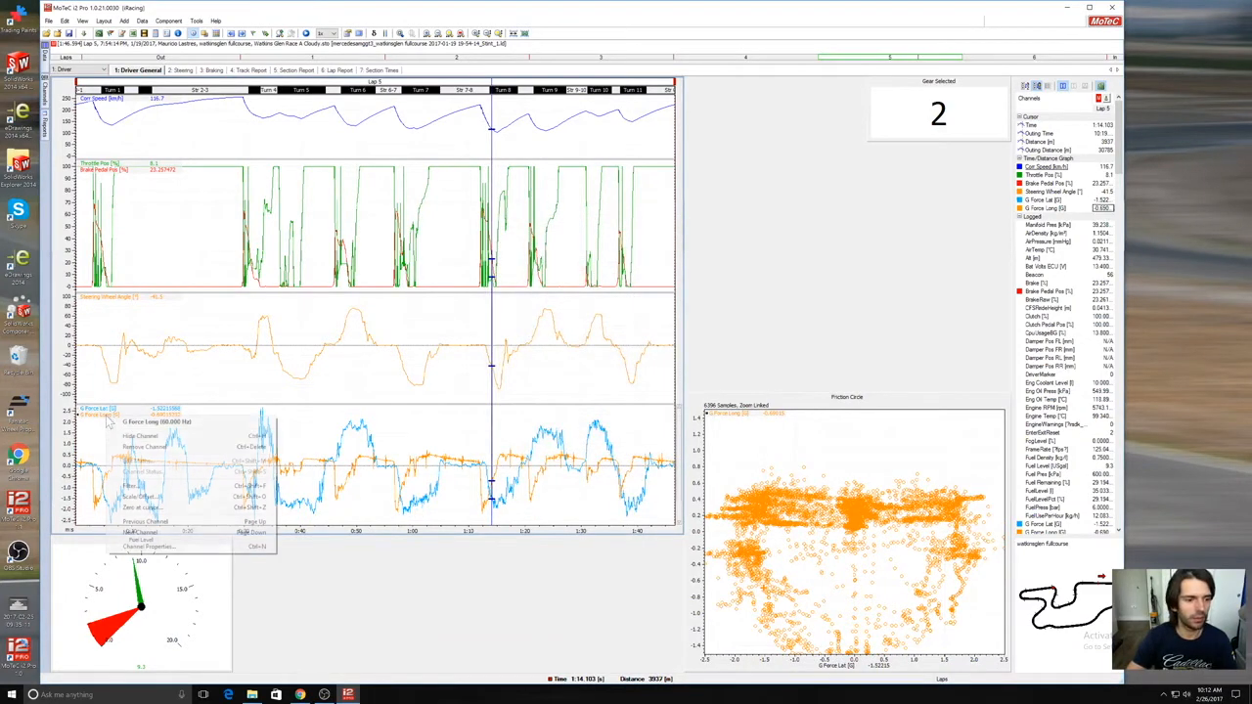
pyautogui.click(147, 548)
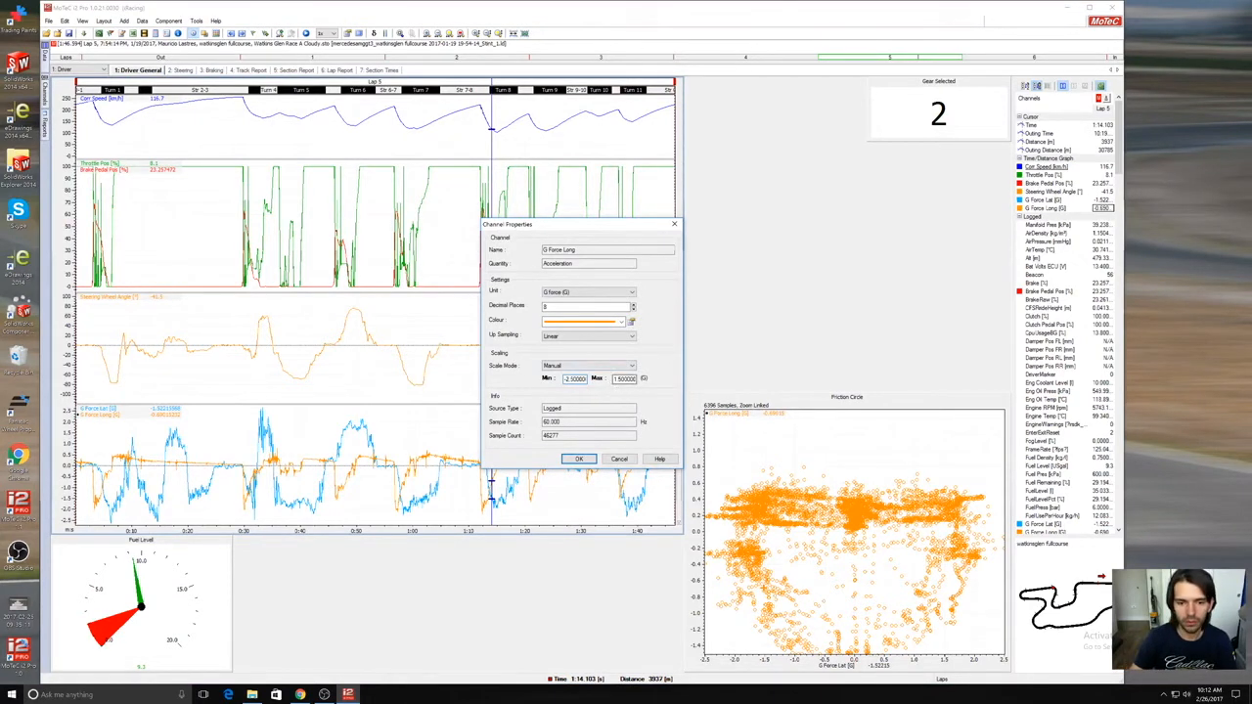
pyautogui.click(577, 459)
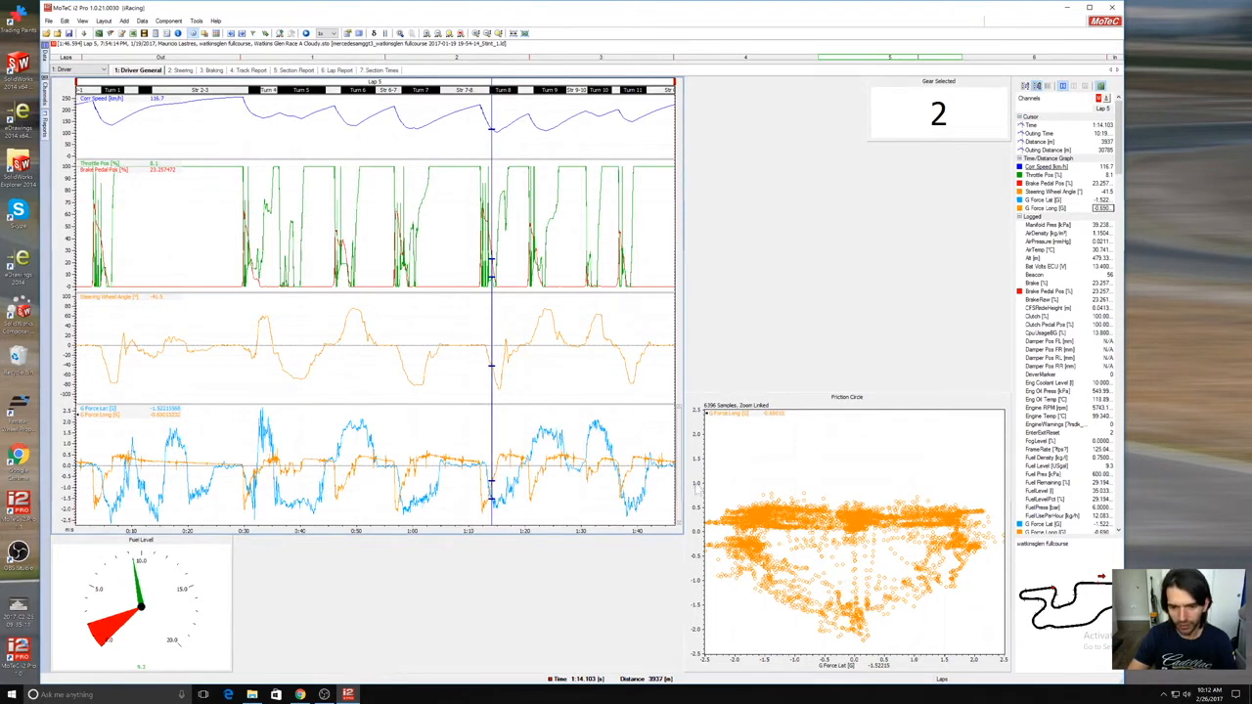
# Step: Shrink the Friction Circle plot in width and height, and widen the time graph to meet its edge
pyautogui.moveTo(684, 543); pyautogui.dragTo(755, 556)
pyautogui.moveTo(853, 392); pyautogui.dragTo(854, 433)
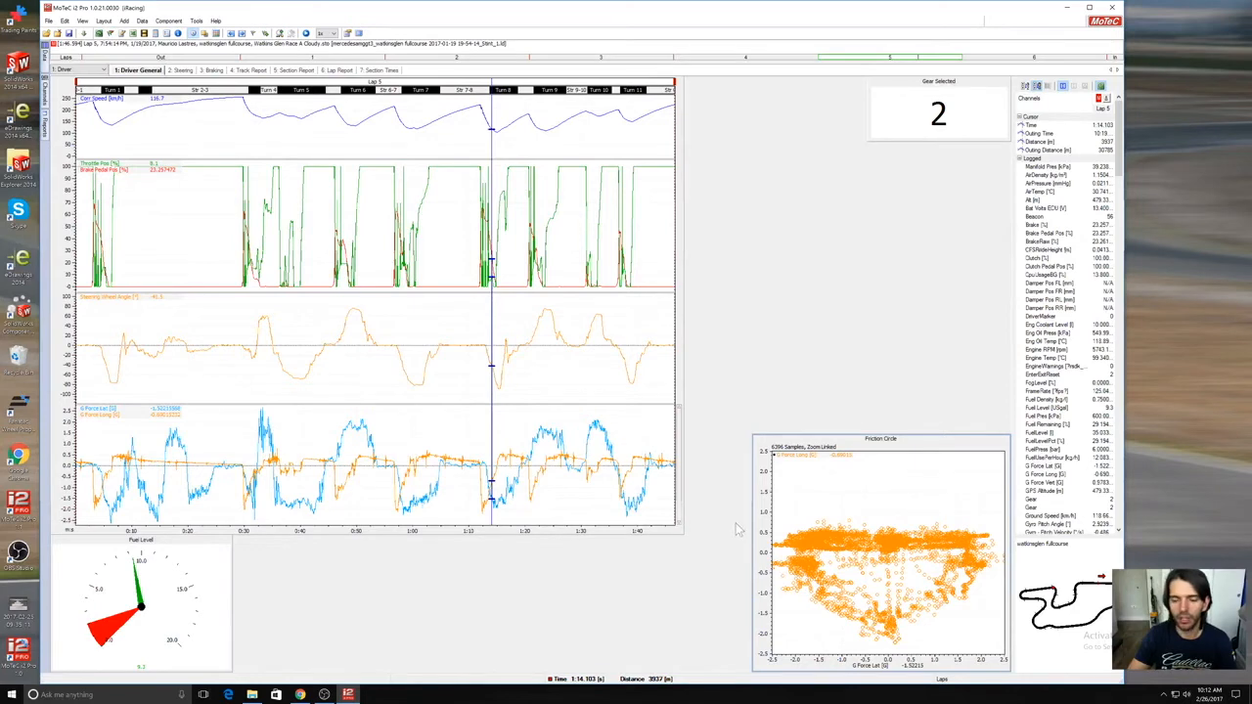
pyautogui.moveTo(682, 499); pyautogui.dragTo(749, 498)
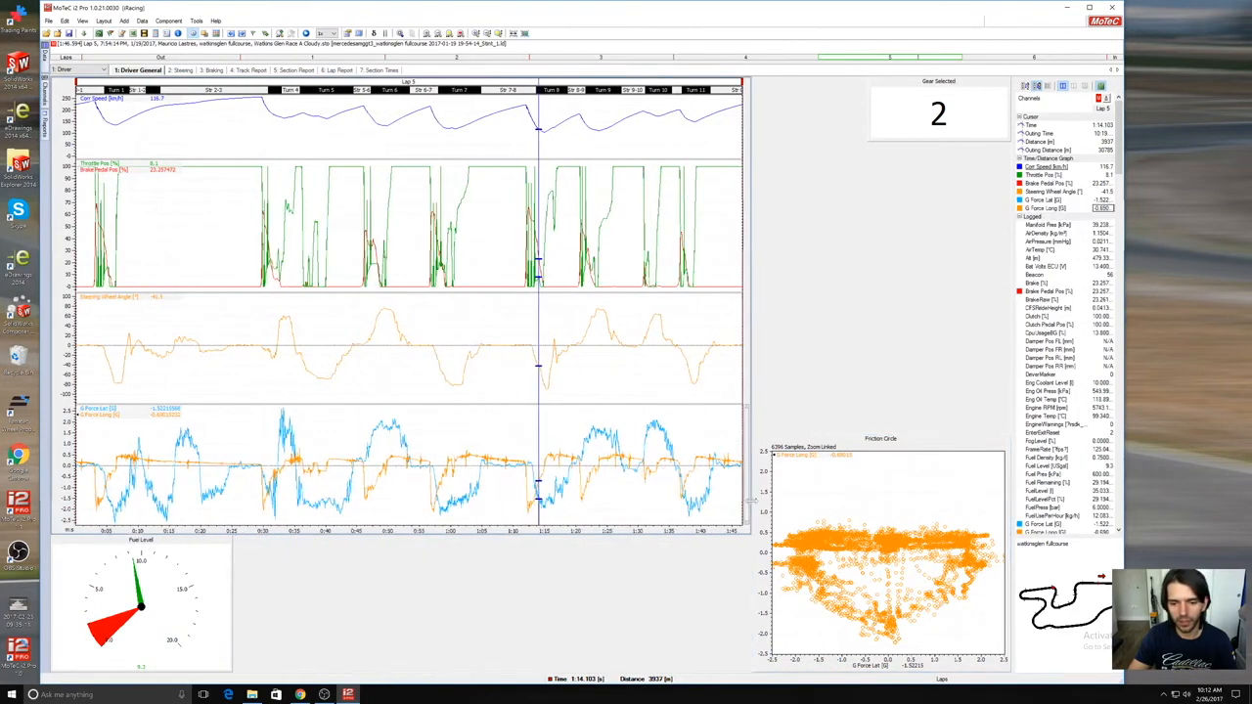
# Step: Widen the Gear Selected display to the Friction Circle plot's width and make it slightly taller
pyautogui.click(271, 571)
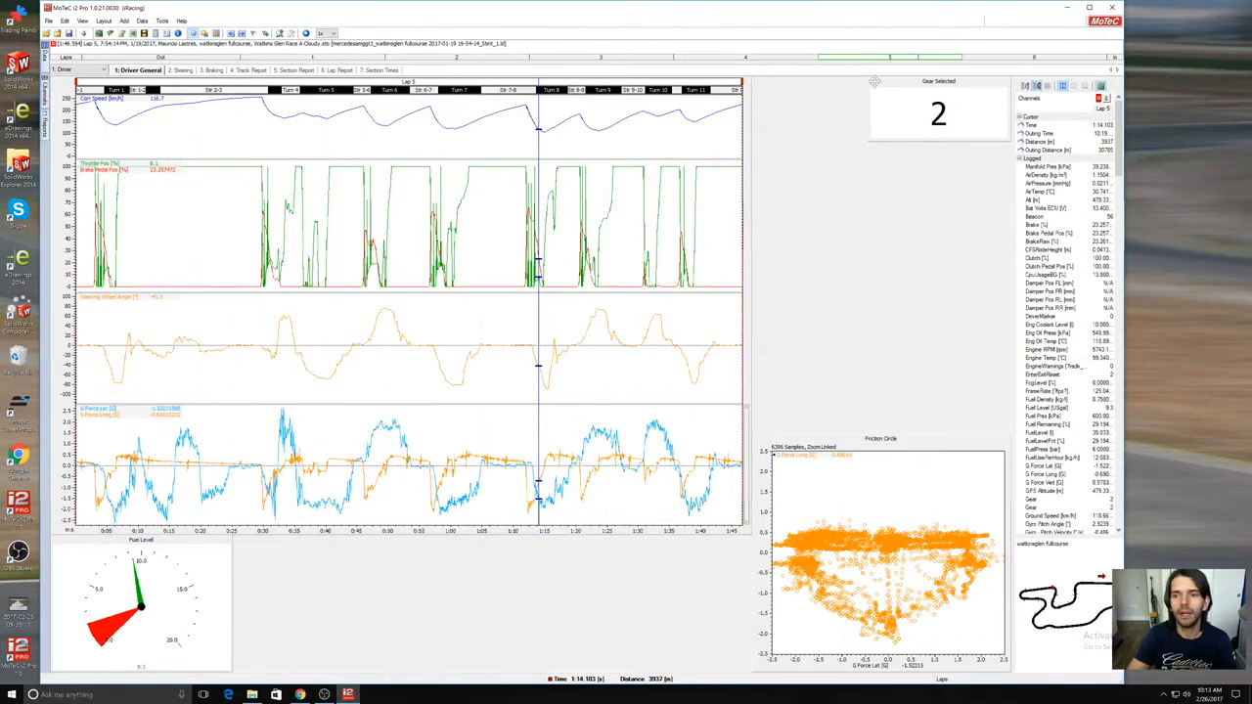
pyautogui.moveTo(870, 106); pyautogui.dragTo(758, 97)
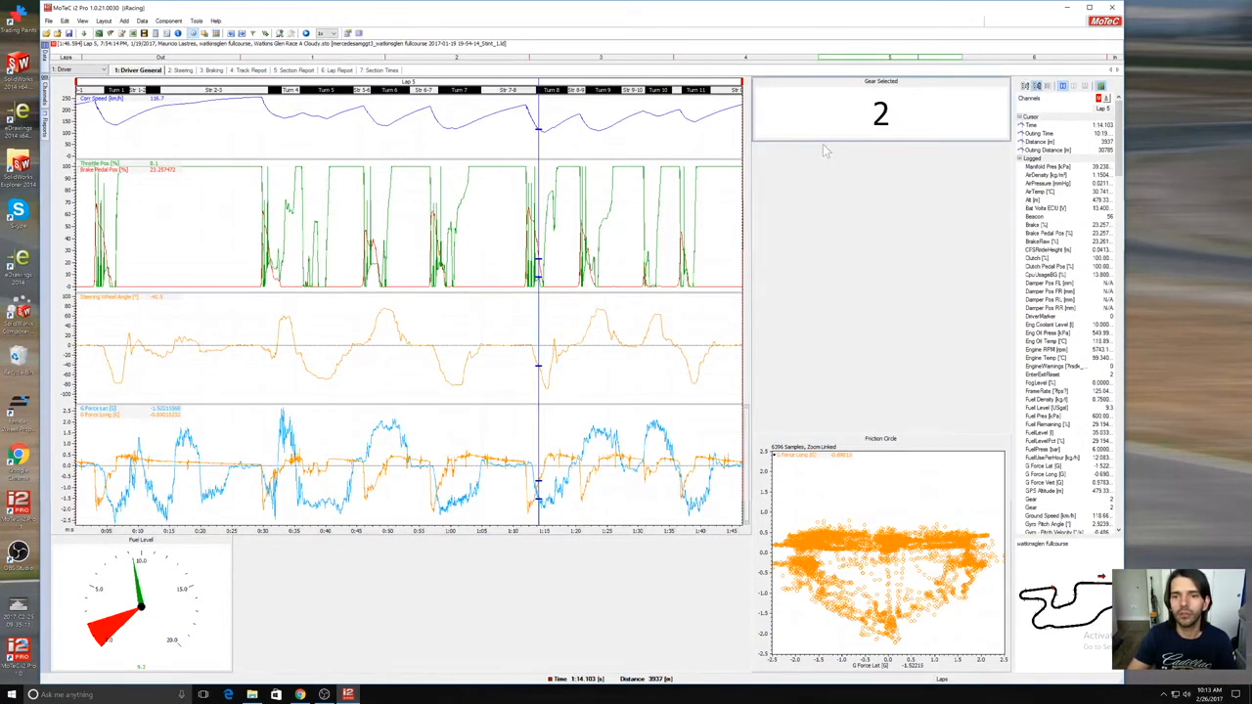
pyautogui.moveTo(824, 142); pyautogui.dragTo(825, 158)
# Step: Add a Rainbow Track component to the worksheet with Brake Pedal Pos as its colour channel
pyautogui.rightClick(834, 238)
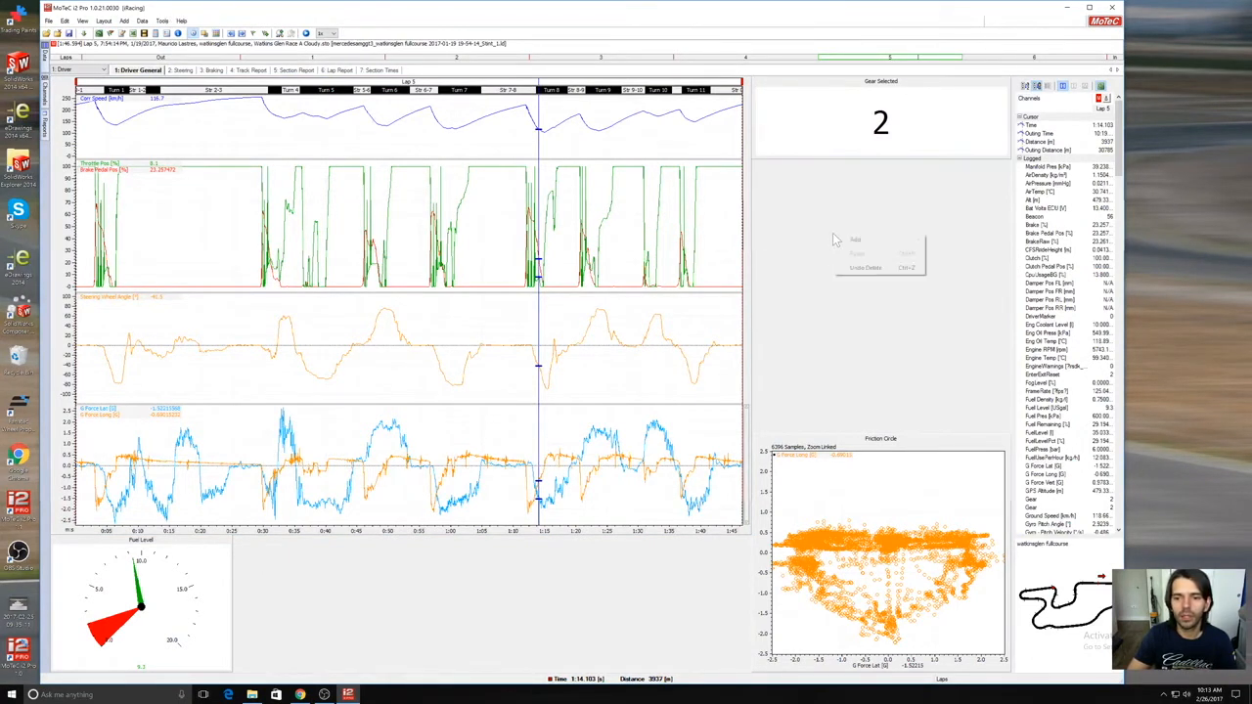
pyautogui.moveTo(851, 242)
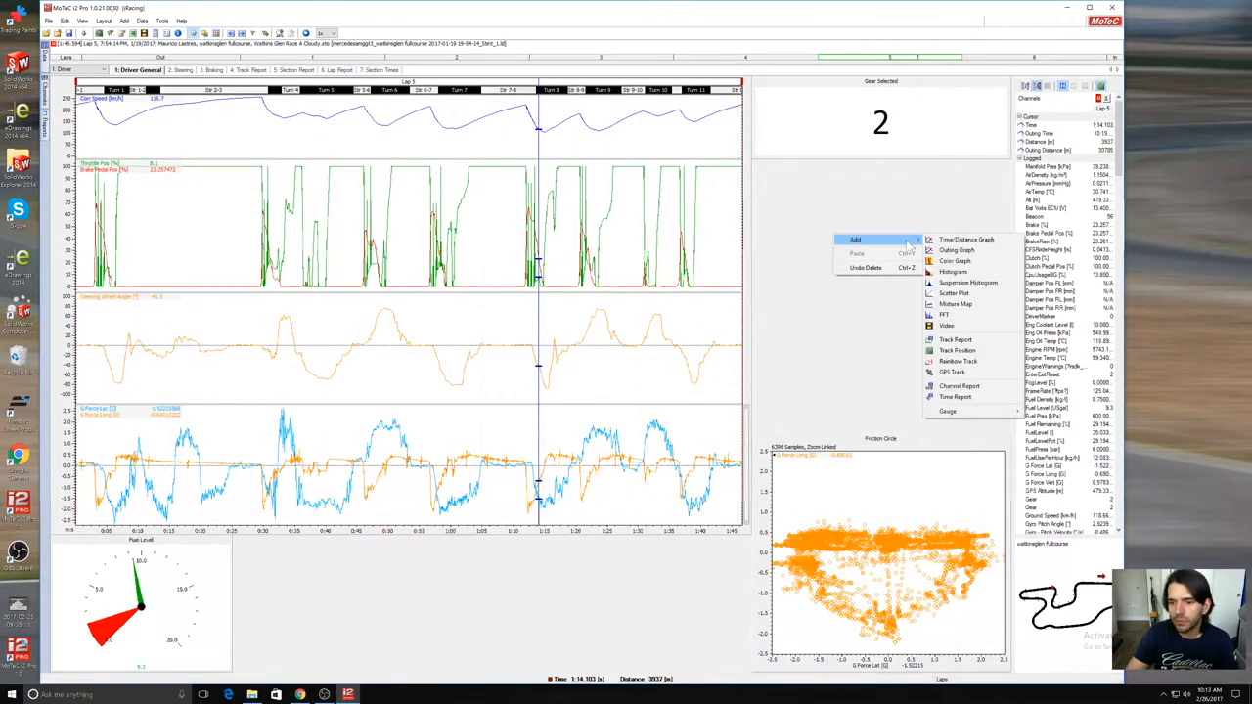
pyautogui.click(964, 361)
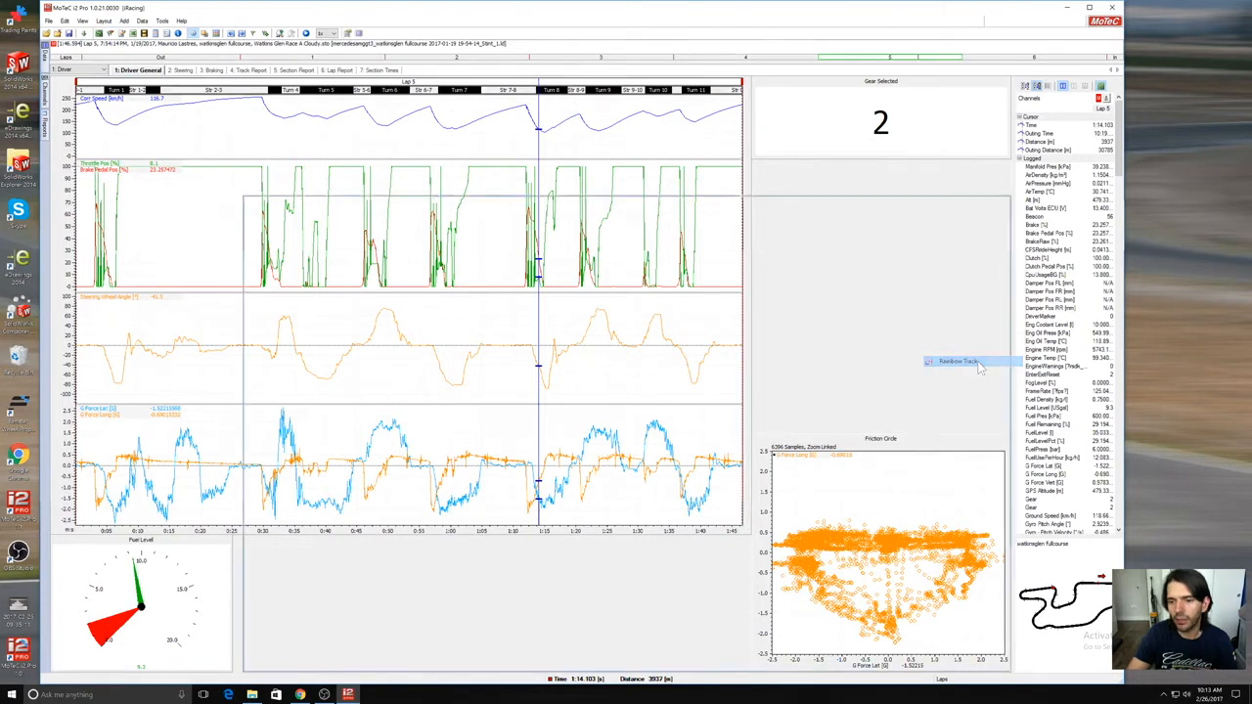
pyautogui.click(675, 240)
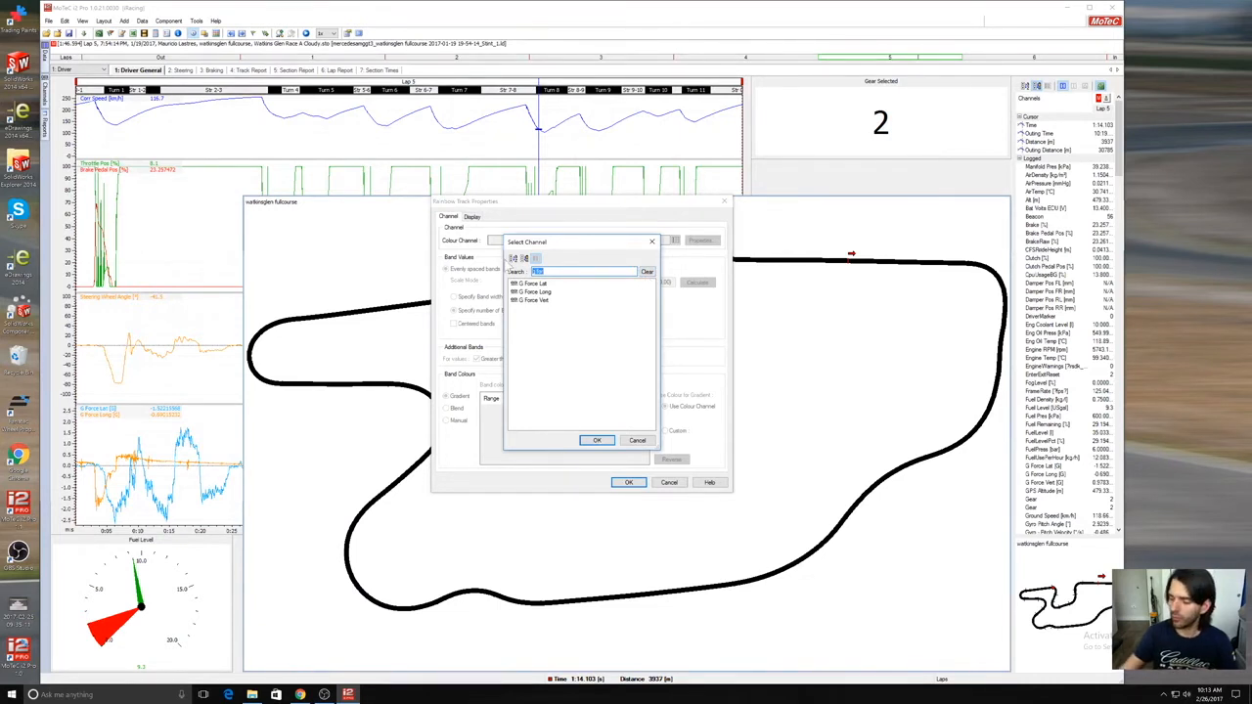
pyautogui.write('br')
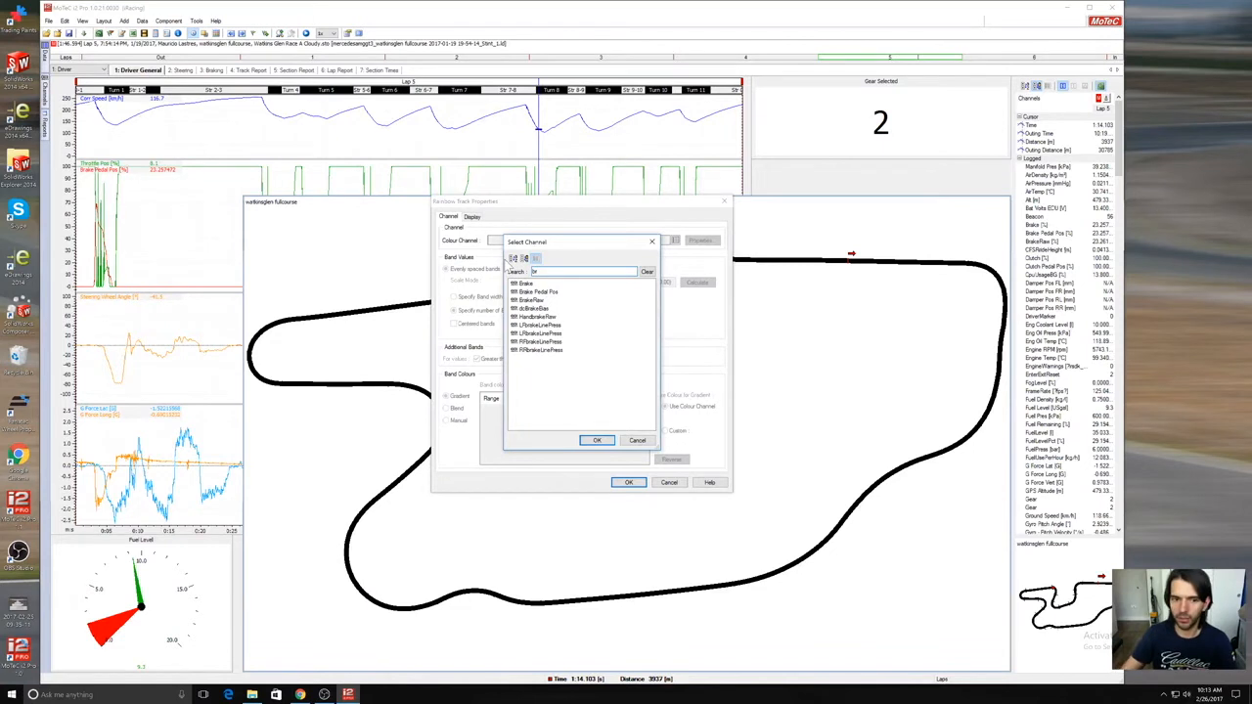
pyautogui.doubleClick(552, 292)
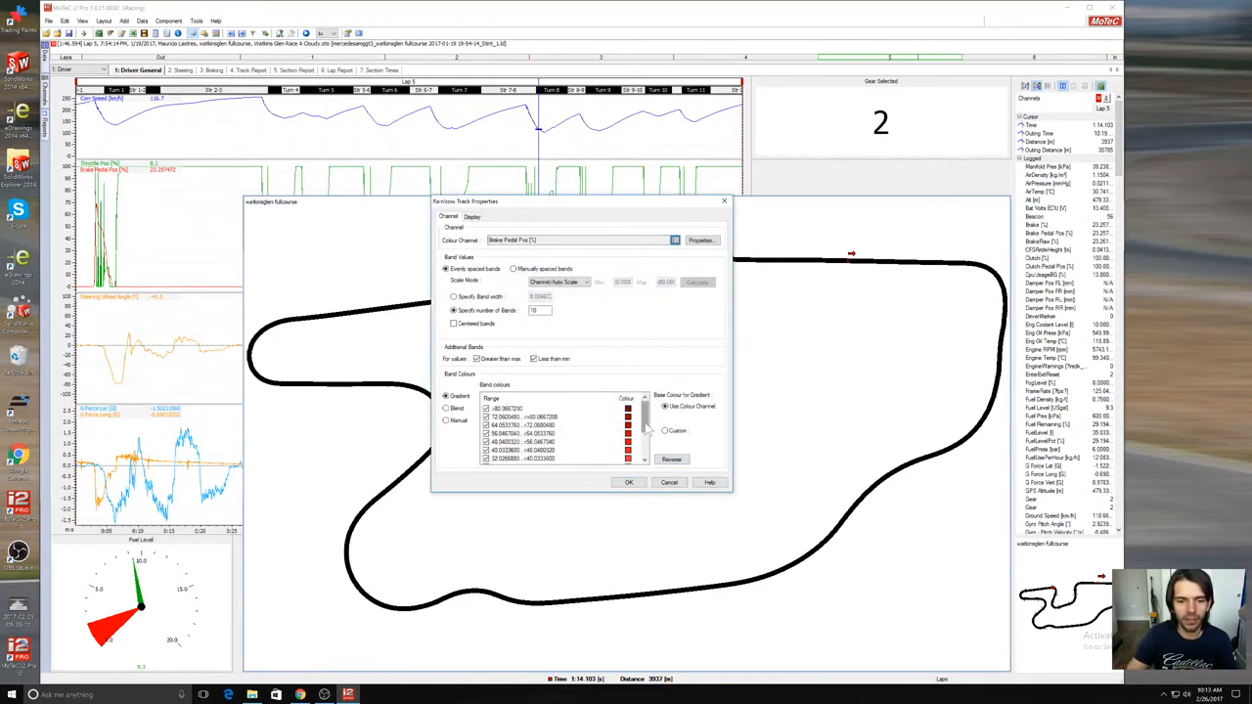
# Step: Switch the rainbow track's band colours to Manual and make the 0 to 8.0066720 band white
pyautogui.moveTo(643, 421); pyautogui.dragTo(646, 460)
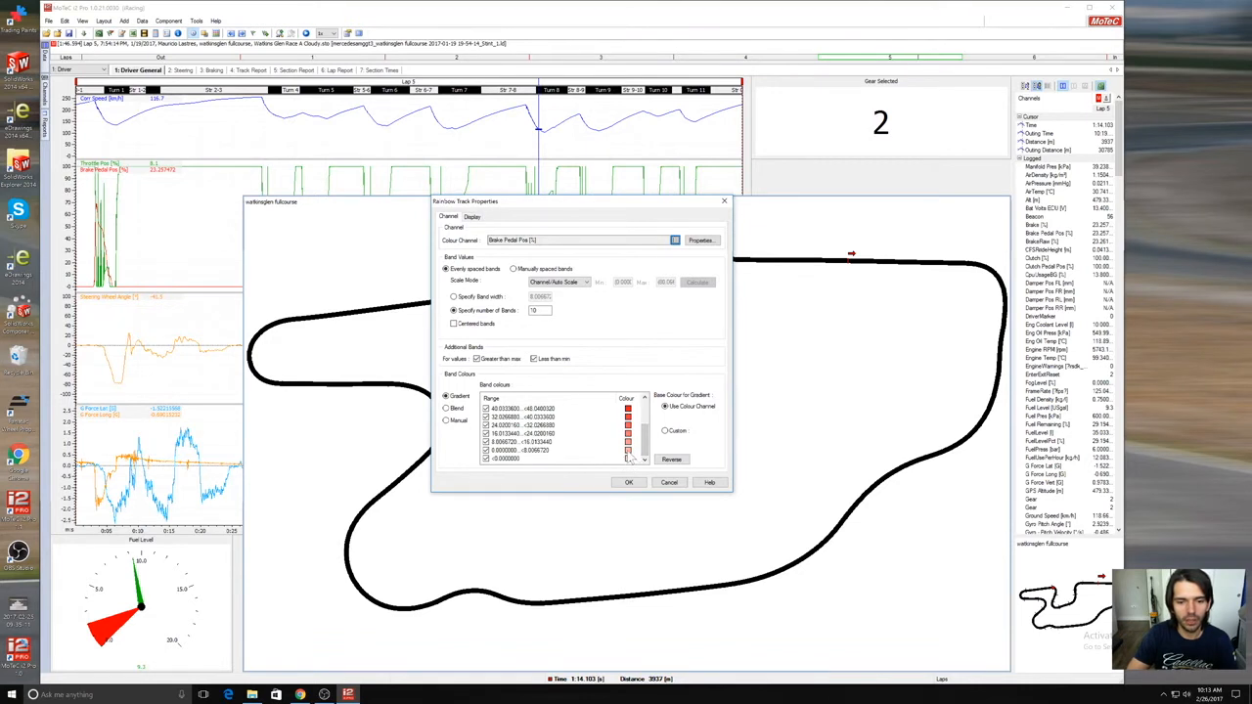
pyautogui.click(629, 452)
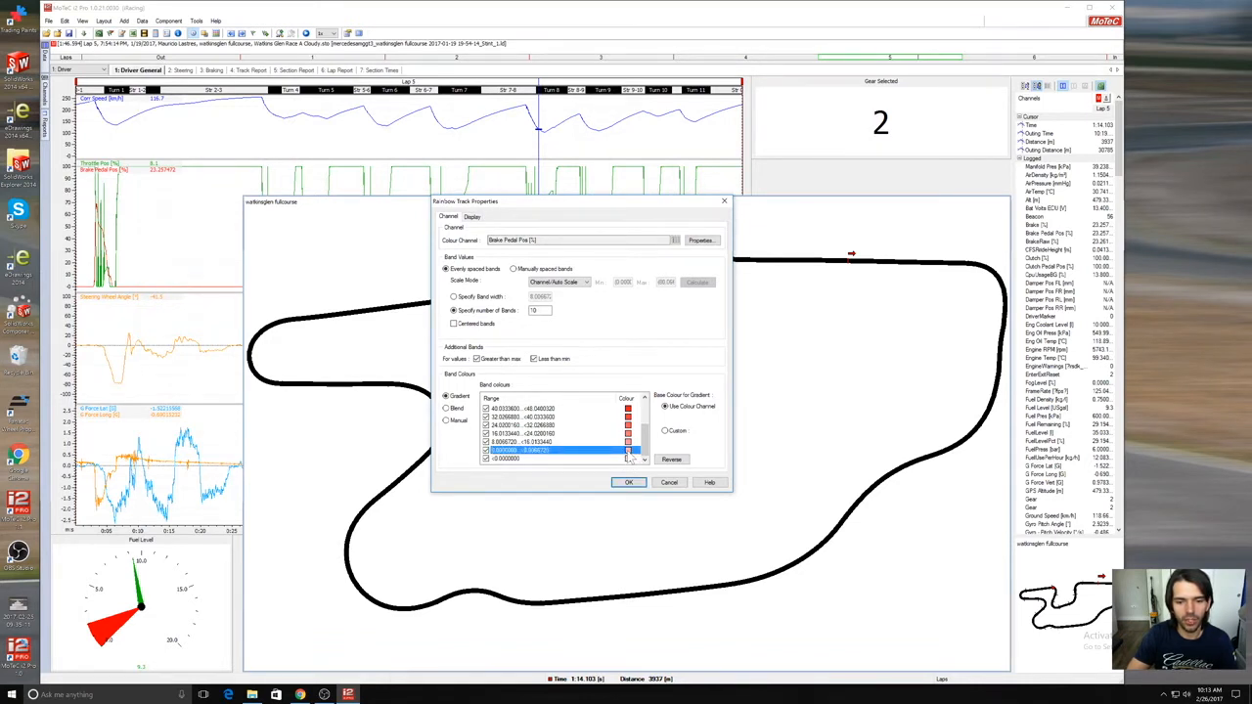
pyautogui.click(466, 424)
pyautogui.moveTo(646, 437); pyautogui.dragTo(646, 453)
pyautogui.click(697, 398)
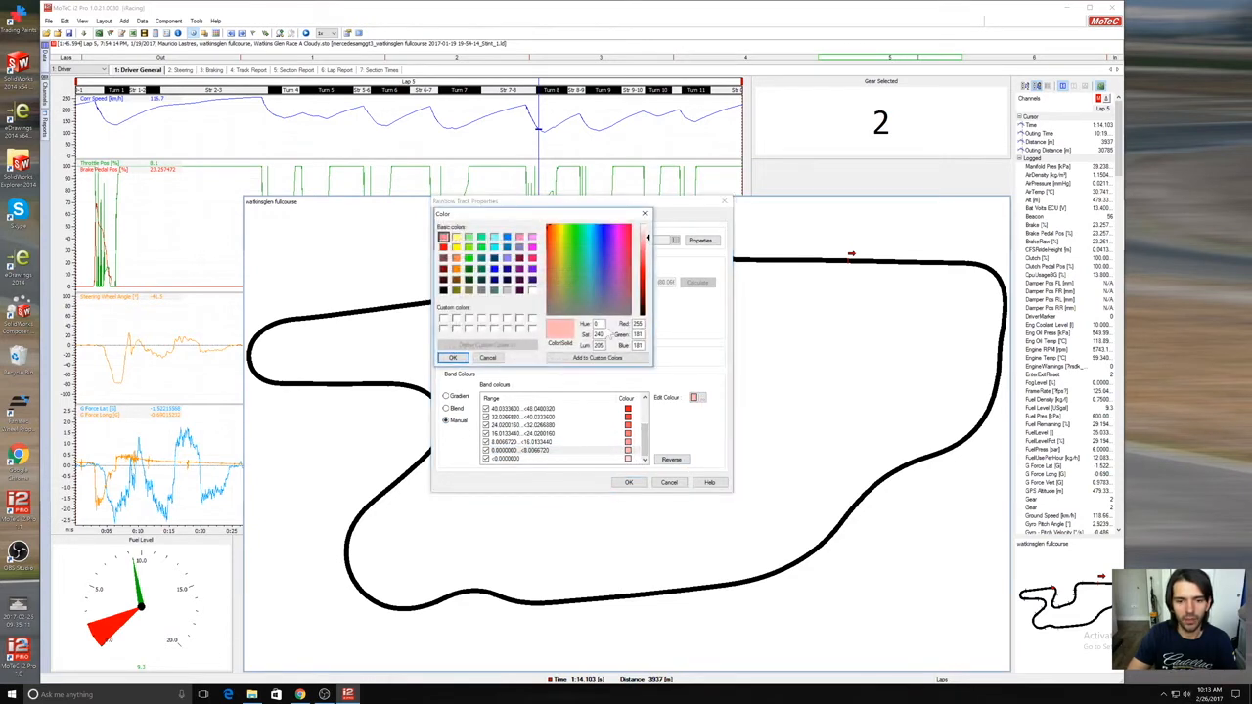
pyautogui.click(445, 358)
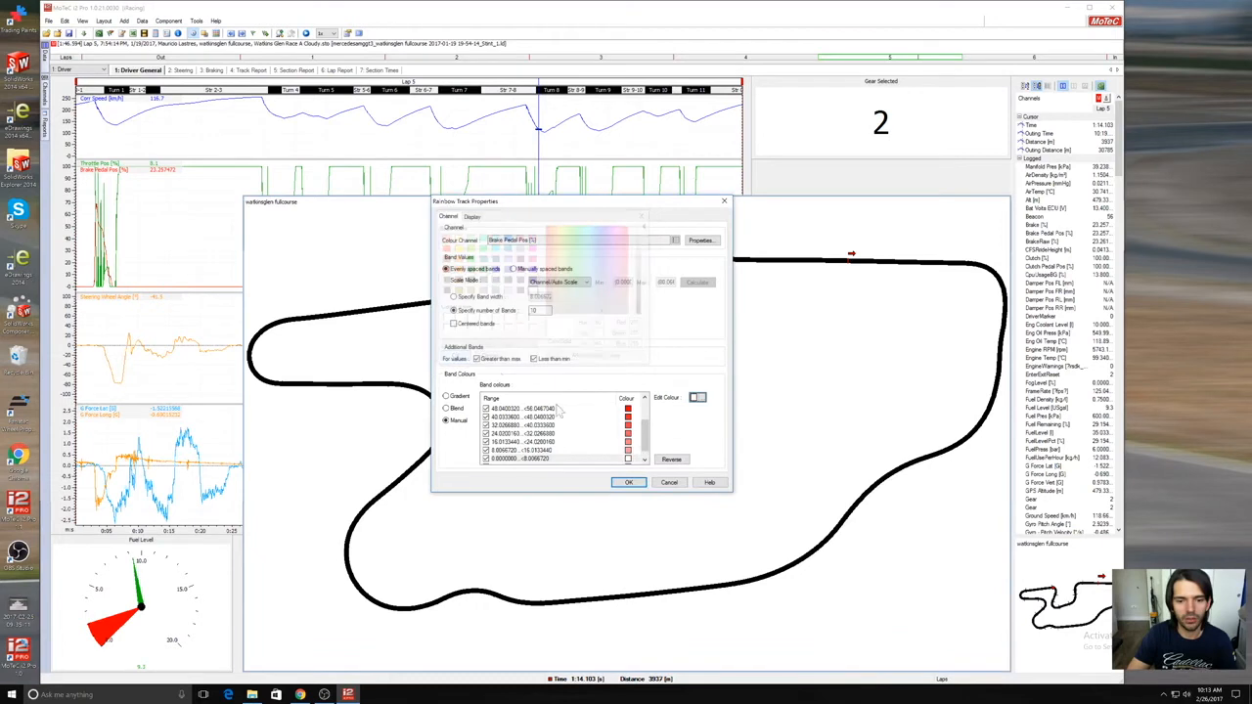
# Step: Make the rainbow track's below-0 band white and apply the track properties
pyautogui.click(629, 459)
pyautogui.click(697, 397)
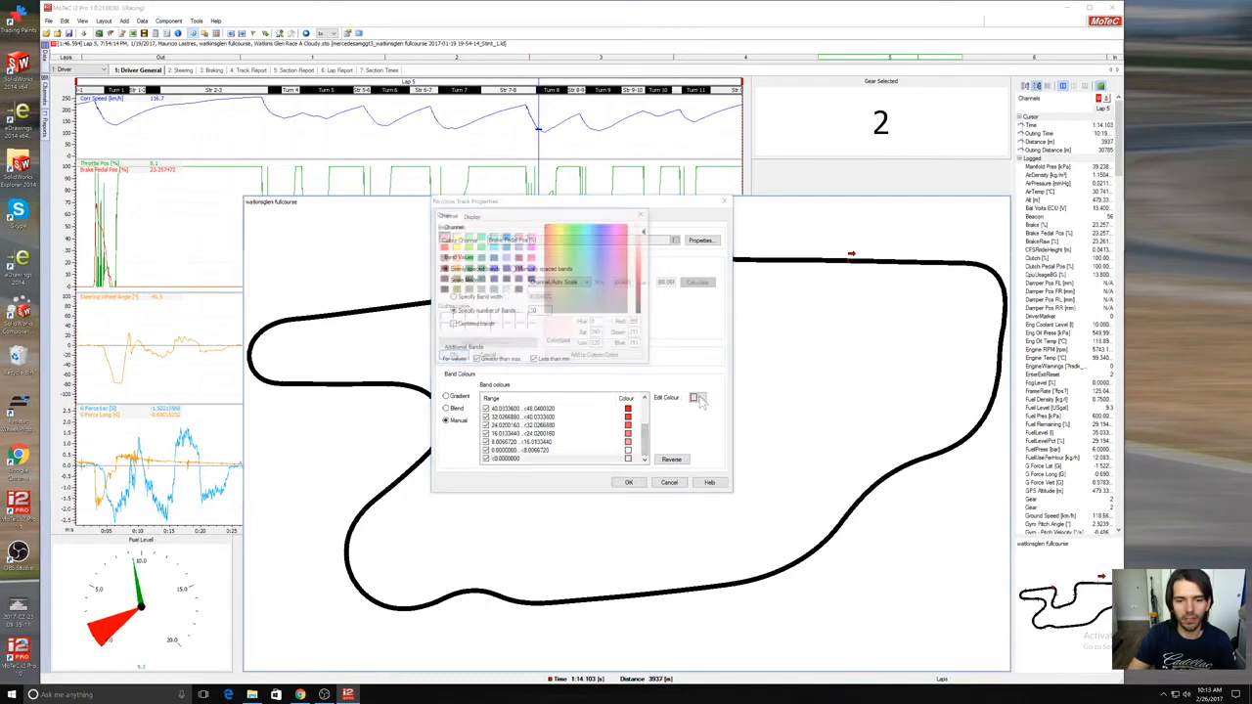
pyautogui.click(533, 292)
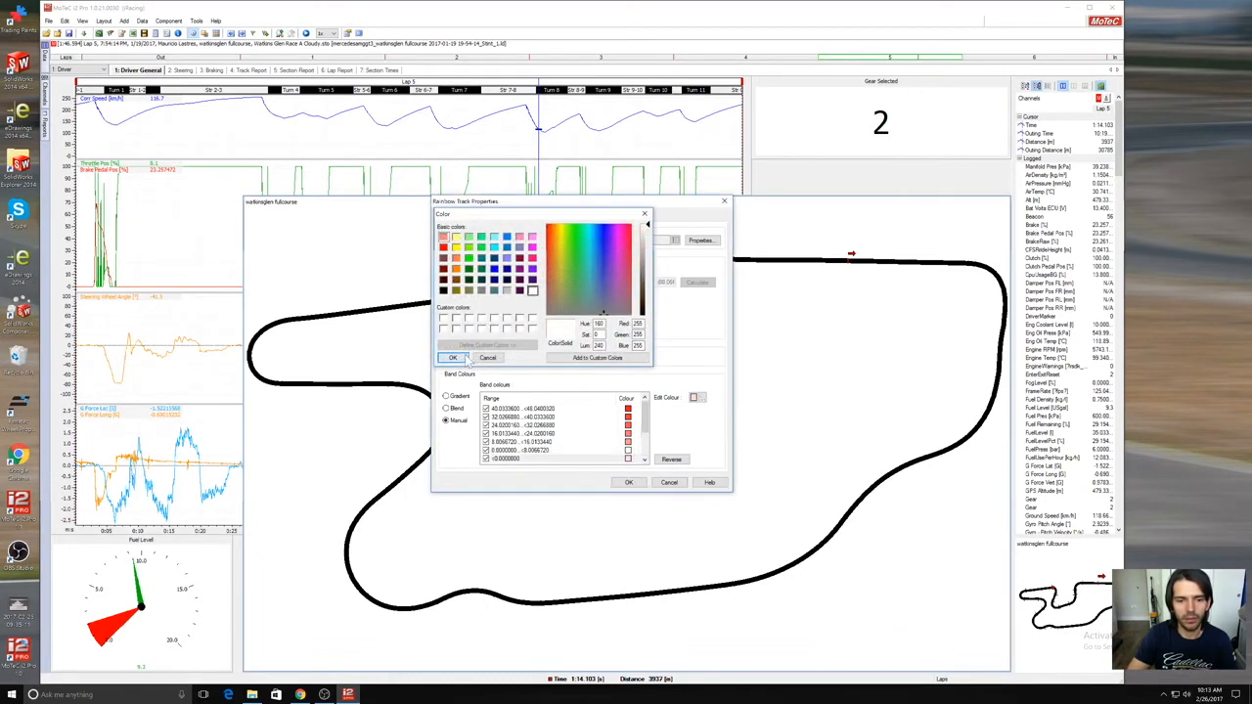
pyautogui.click(453, 357)
pyautogui.click(636, 482)
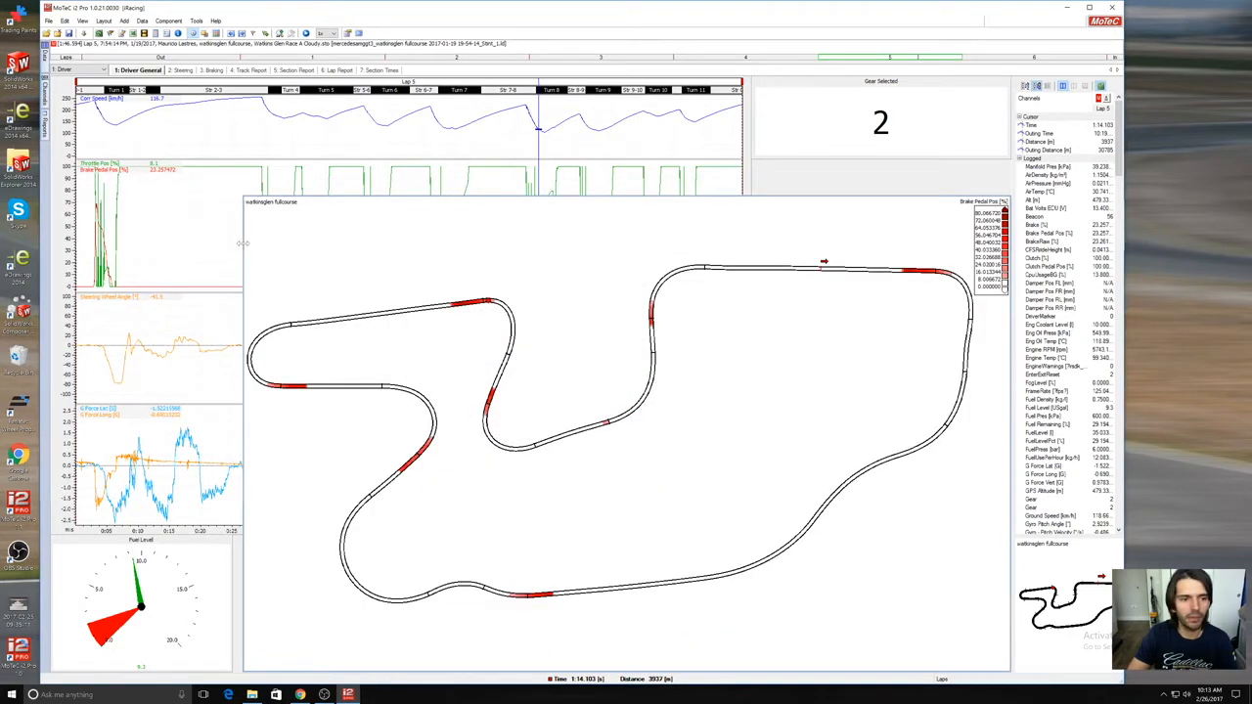
# Step: Resize the rainbow track map to fit between the Gear Selected display and the Friction Circle plot beside the time graph
pyautogui.moveTo(243, 243); pyautogui.dragTo(751, 274)
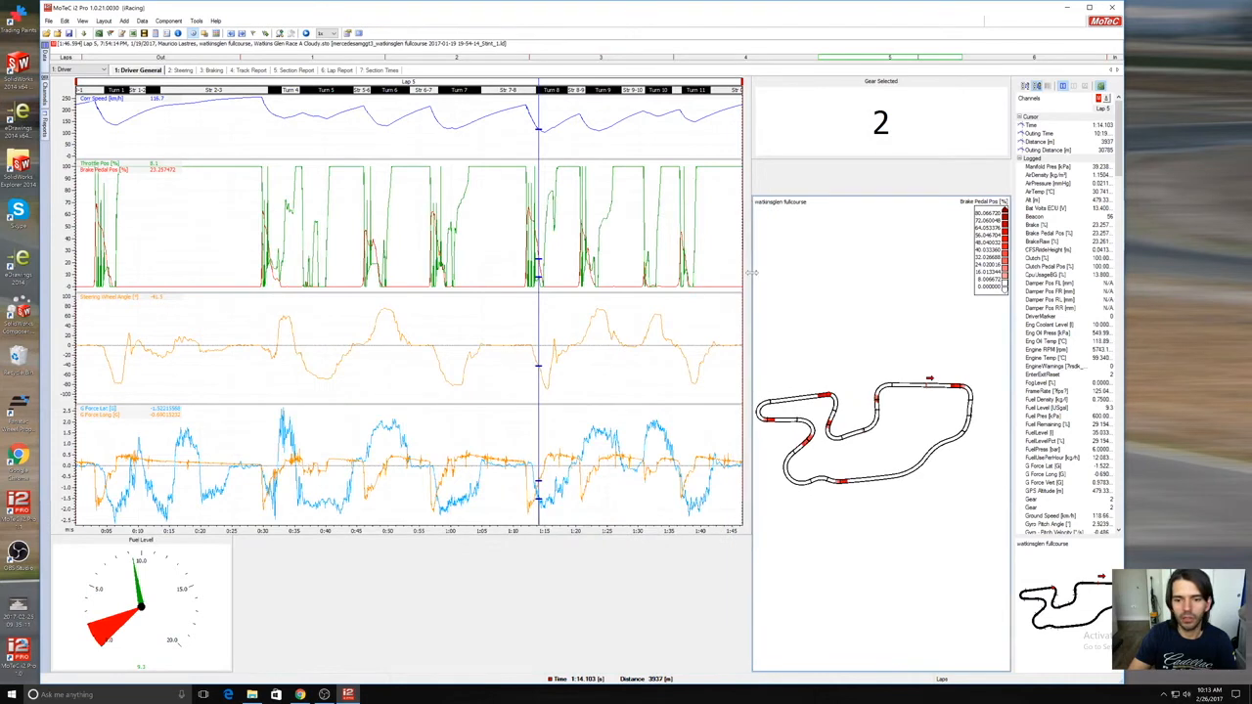
pyautogui.click(826, 197)
pyautogui.moveTo(831, 203); pyautogui.dragTo(834, 168)
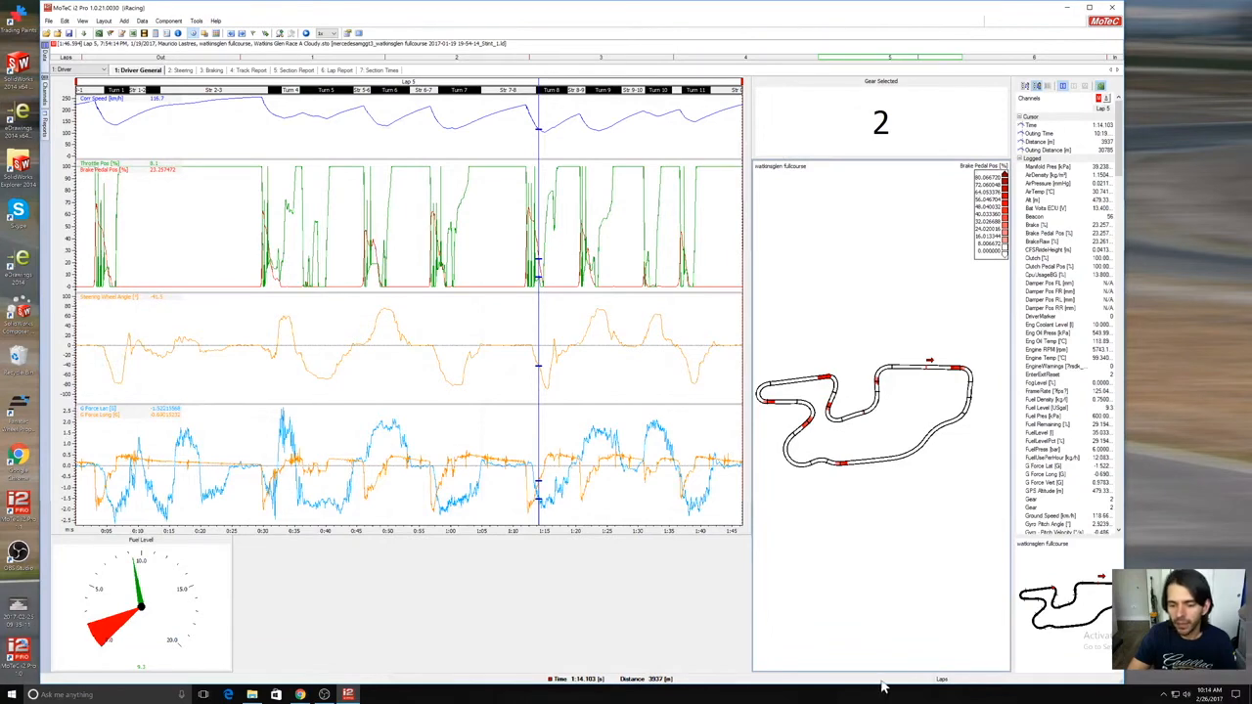
pyautogui.moveTo(881, 667); pyautogui.dragTo(859, 433)
# Step: Narrow the time graph slightly and widen the rainbow track map and Gear Selected display to meet its new edge
pyautogui.moveTo(745, 463); pyautogui.dragTo(712, 455)
pyautogui.moveTo(752, 418); pyautogui.dragTo(713, 423)
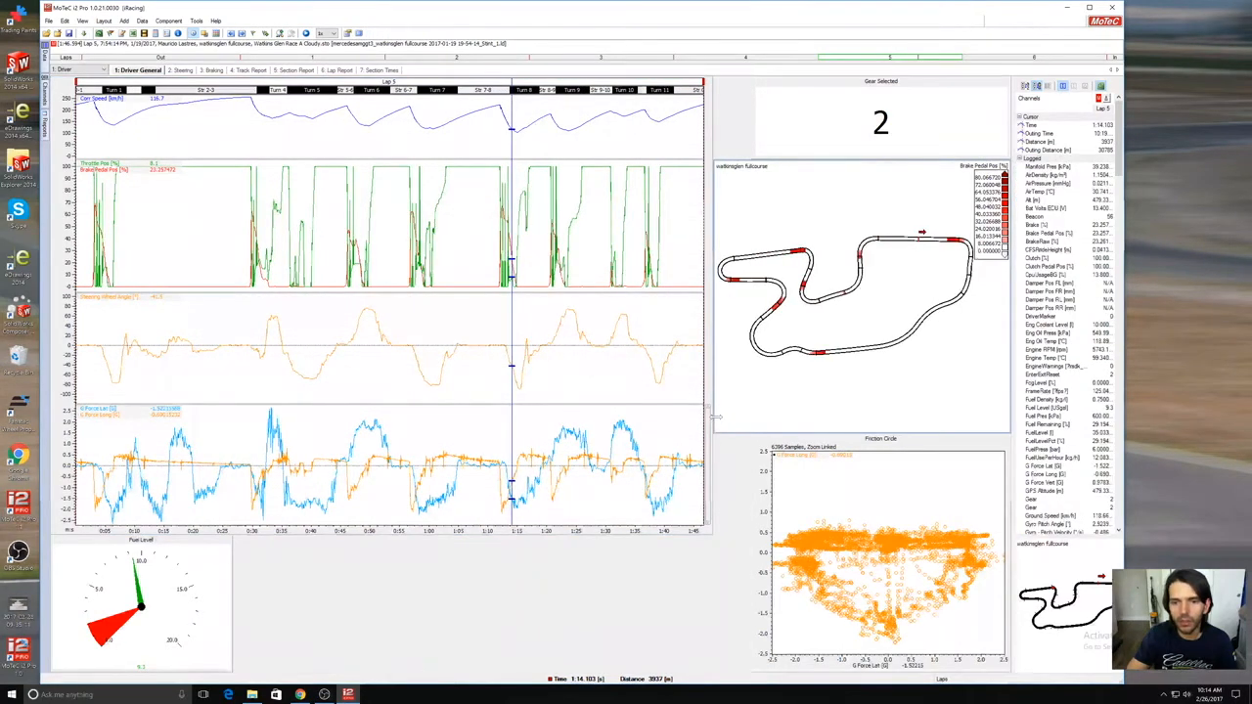
pyautogui.moveTo(752, 107); pyautogui.dragTo(714, 106)
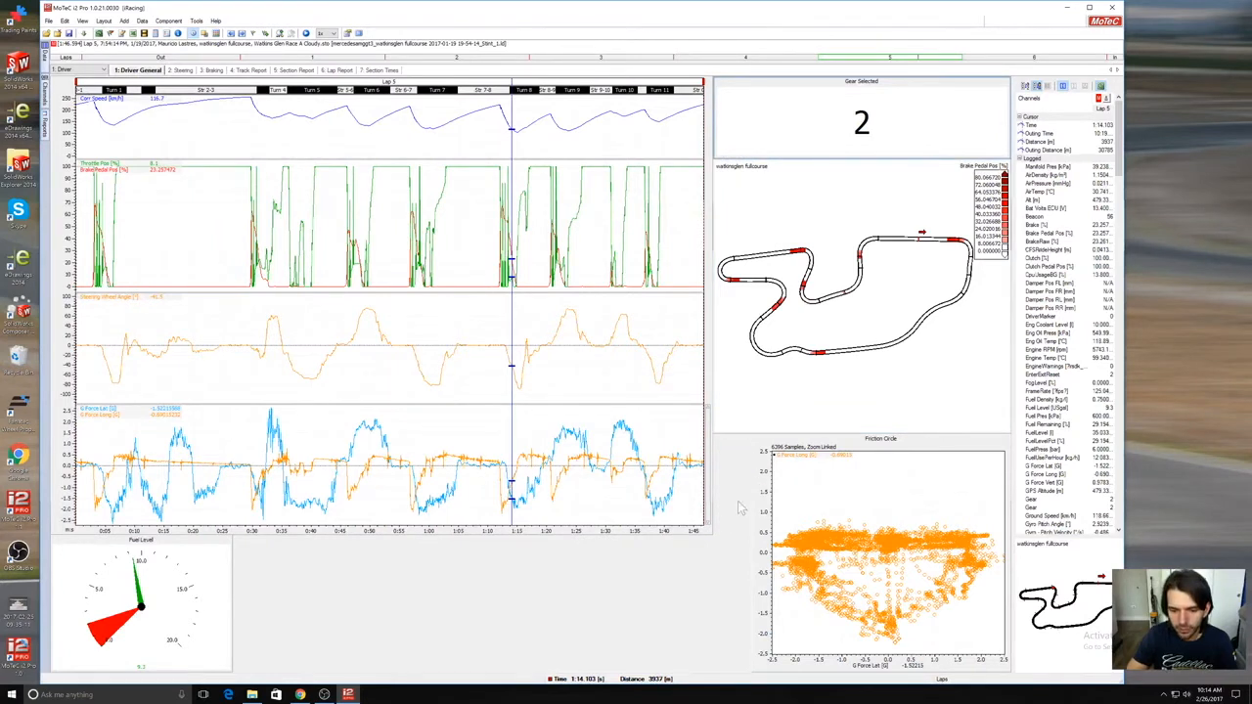
# Step: Shorten the rainbow track map and enlarge the Friction Circle plot to the same width, closing the gap between them
pyautogui.moveTo(742, 430); pyautogui.dragTo(742, 374)
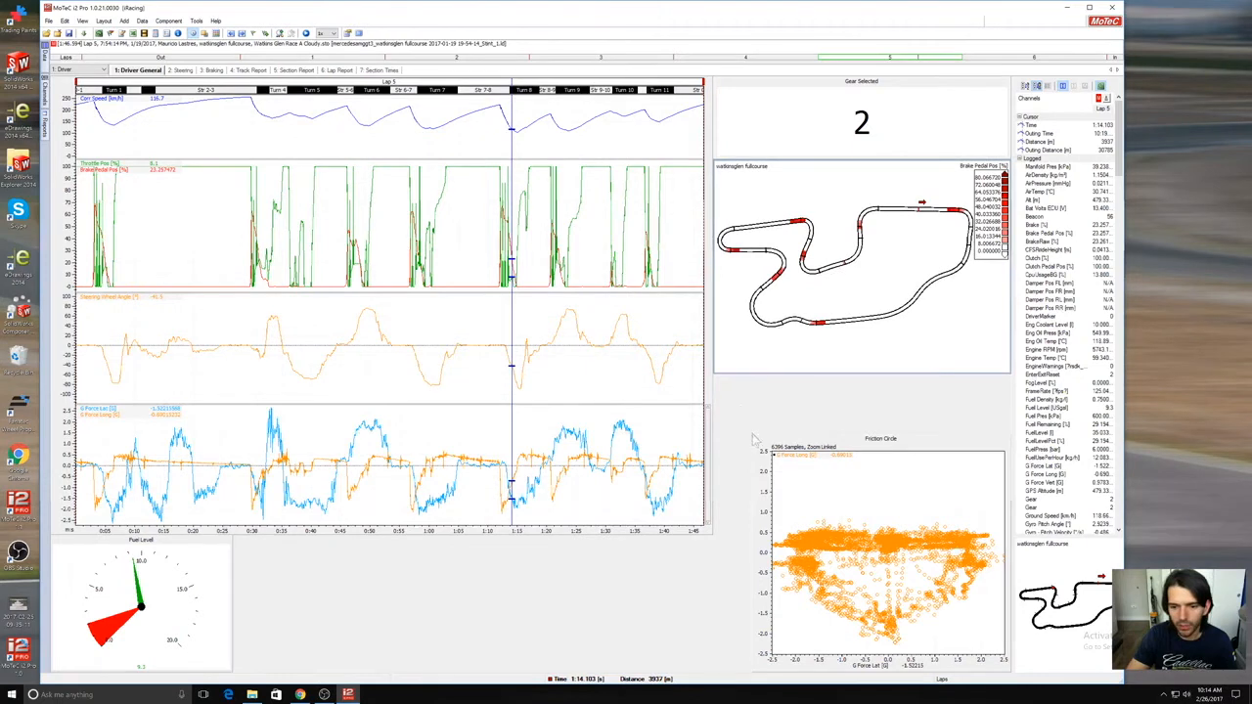
pyautogui.moveTo(751, 434); pyautogui.dragTo(711, 387)
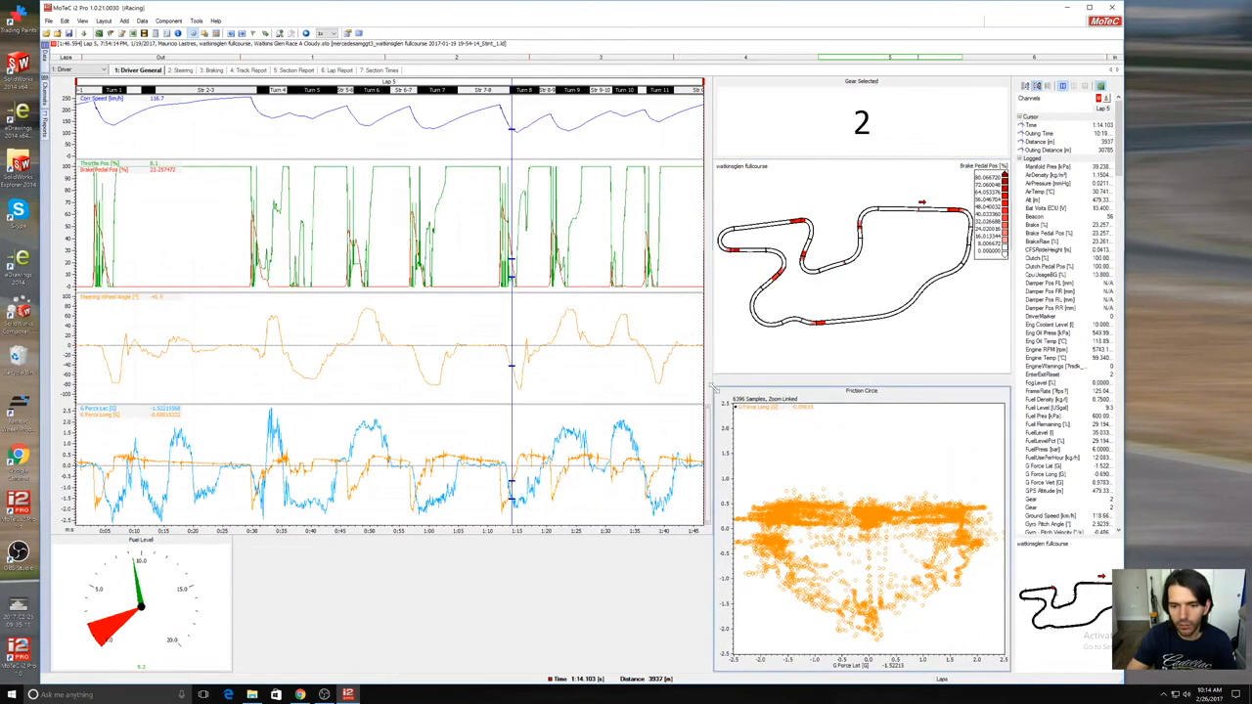
pyautogui.moveTo(756, 381); pyautogui.dragTo(755, 387)
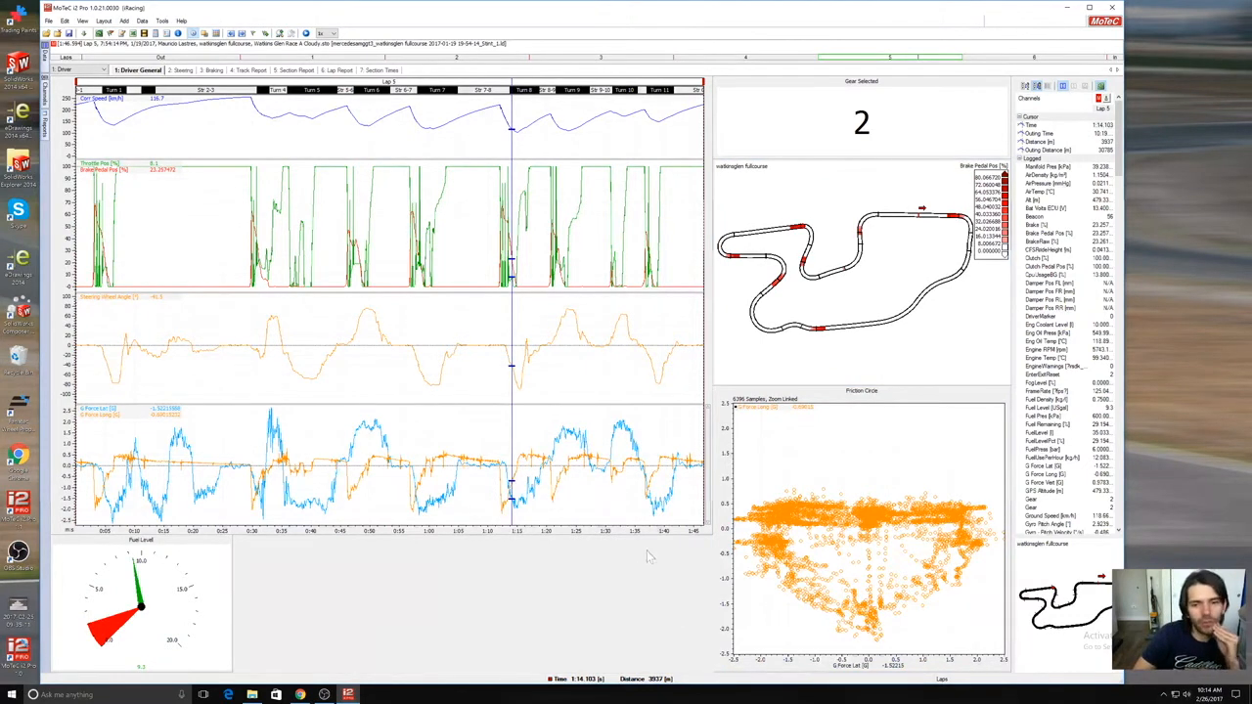
# Step: Zoom the time graph to Turn 1 and trace the cursor from braking to corner exit, comparing the pedal traces with the friction circle
pyautogui.moveTo(372, 370); pyautogui.dragTo(80, 322)
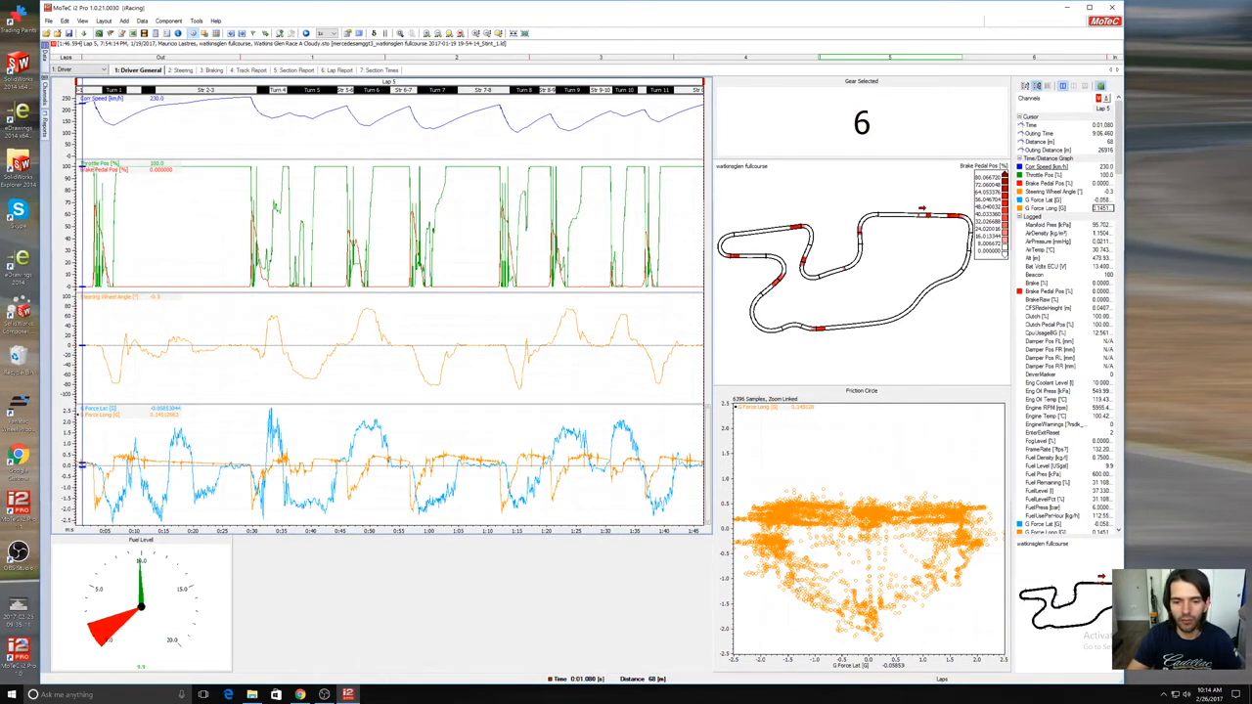
pyautogui.moveTo(90, 215); pyautogui.dragTo(122, 218)
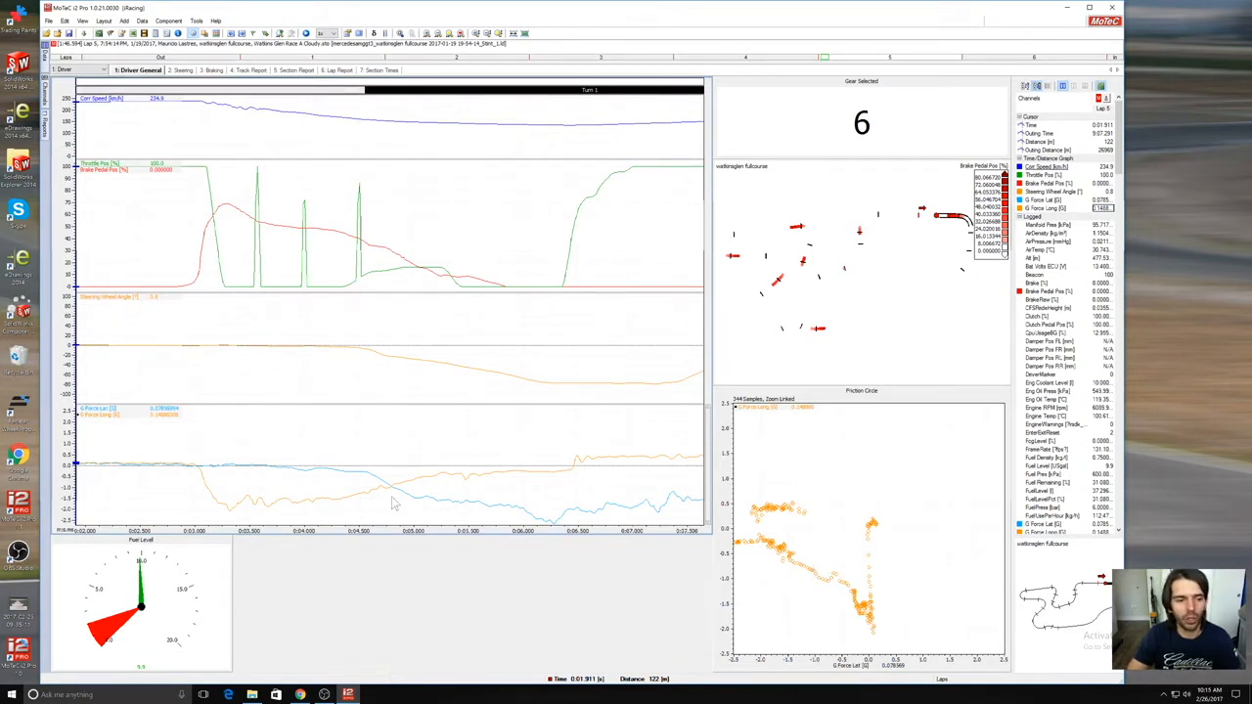
pyautogui.moveTo(181, 286); pyautogui.dragTo(340, 271)
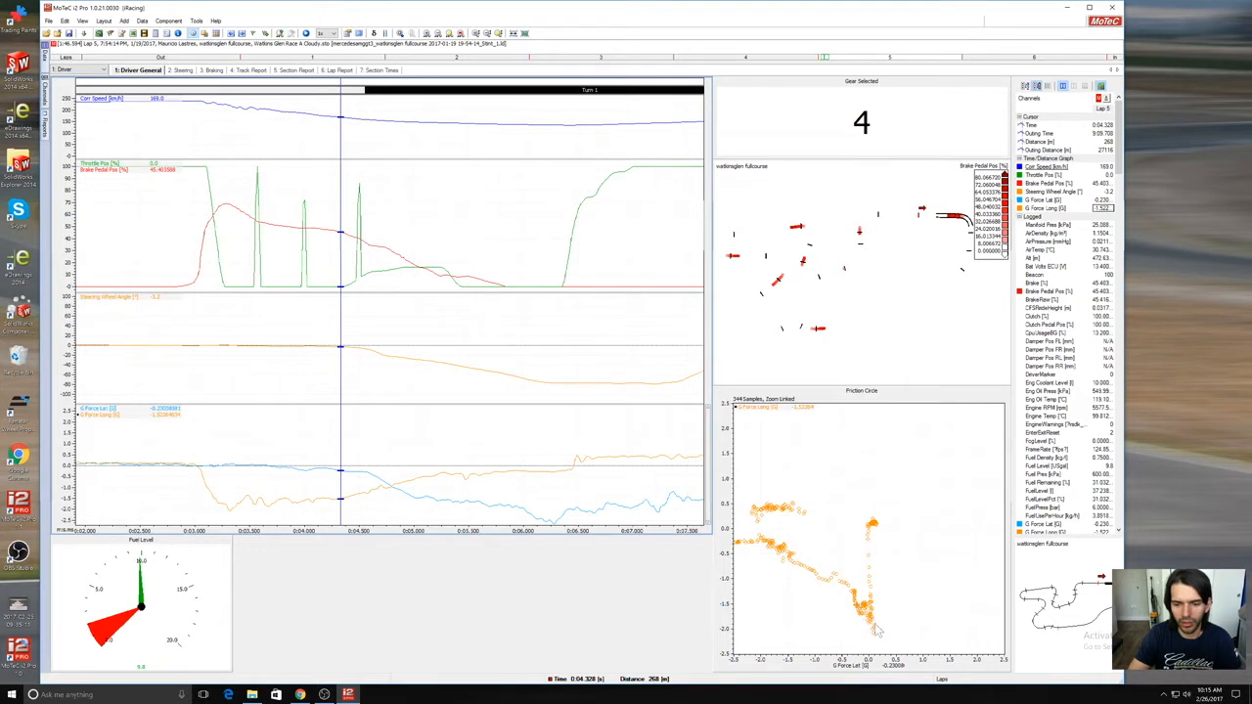
pyautogui.moveTo(367, 309); pyautogui.dragTo(228, 275)
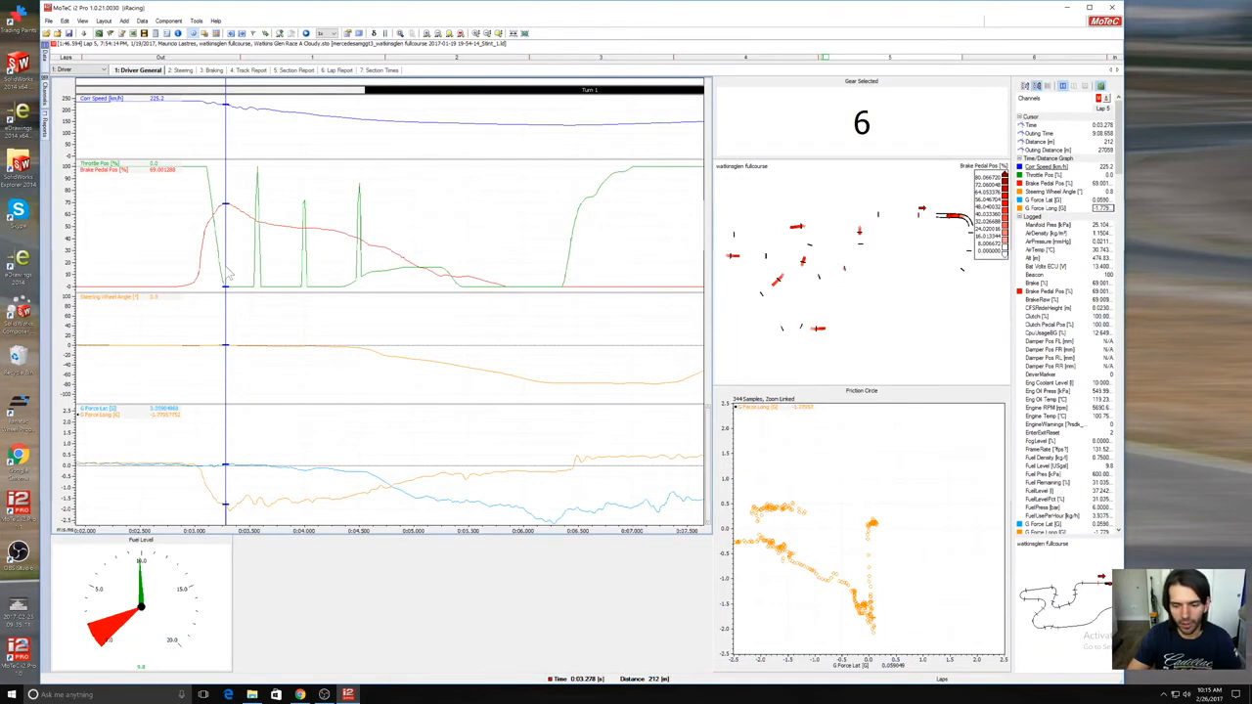
pyautogui.moveTo(228, 276)
pyautogui.mouseDown()
pyautogui.moveTo(274, 284)
pyautogui.moveTo(231, 269)
pyautogui.mouseUp()
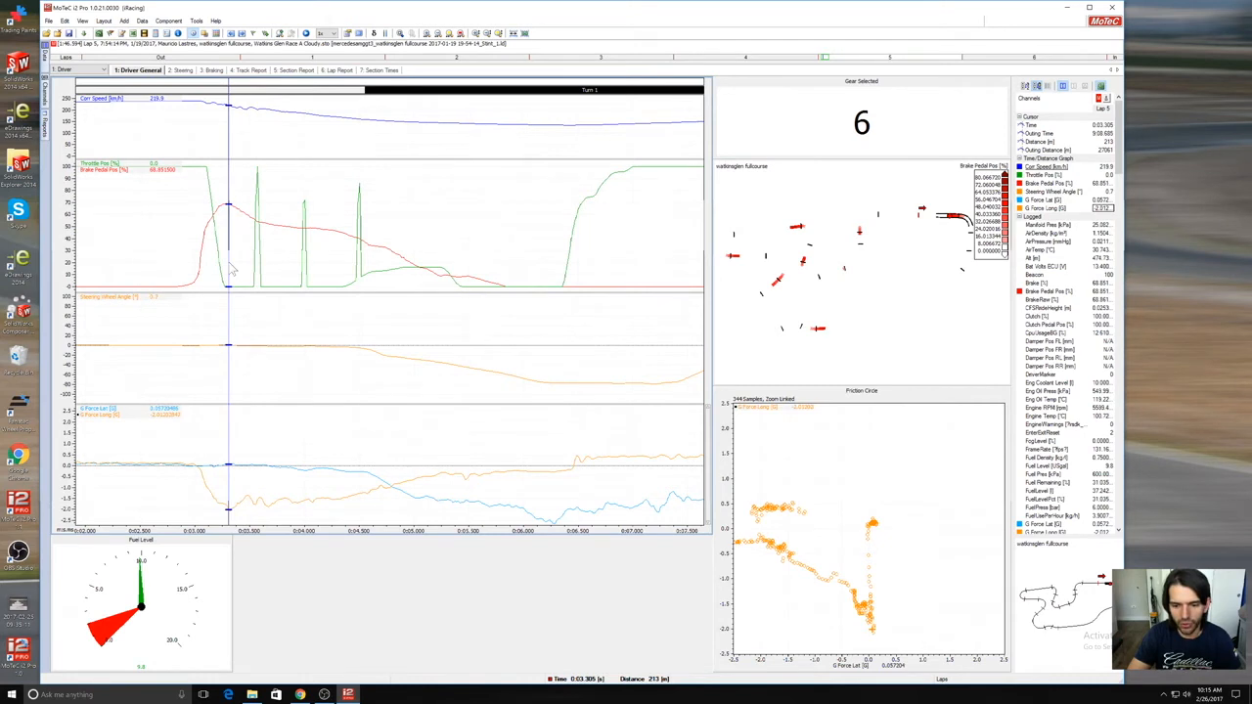
pyautogui.moveTo(233, 271); pyautogui.dragTo(396, 313)
pyautogui.moveTo(417, 311); pyautogui.dragTo(690, 306)
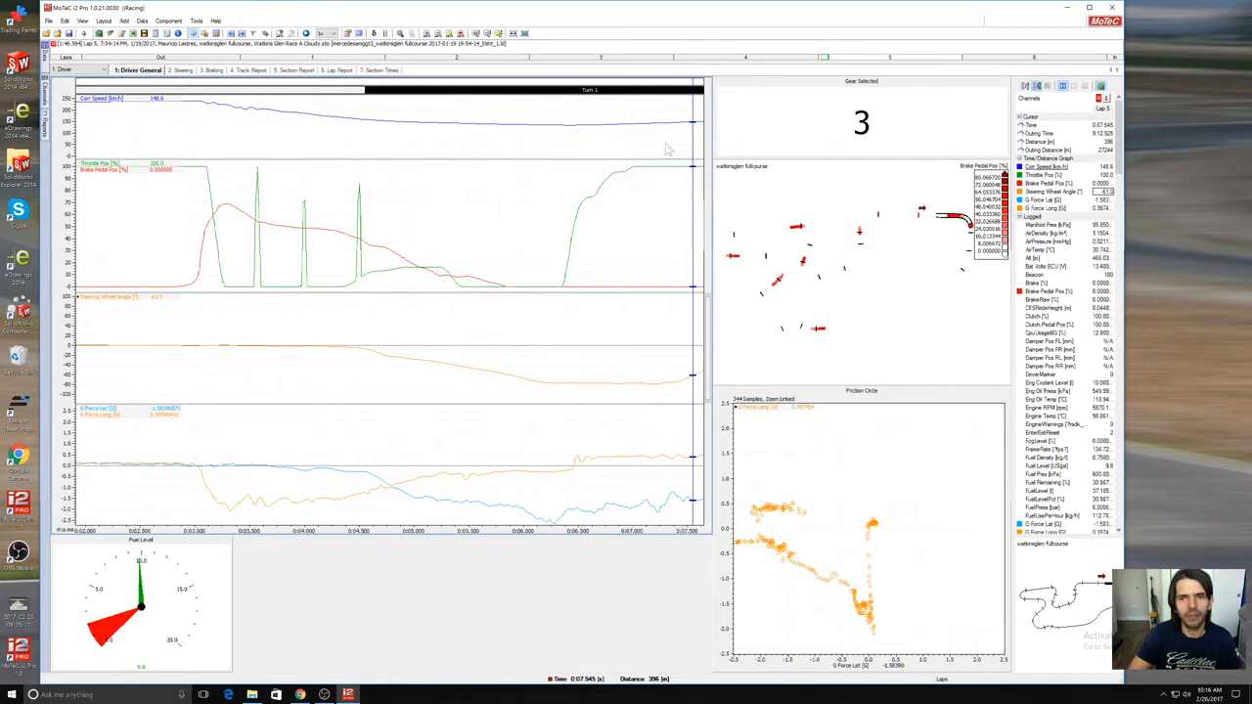
# Step: Follow the traces from the Turn 1 exit onto the straight, and examine braking and cornering through Turns 3 and 4
pyautogui.moveTo(826, 62); pyautogui.dragTo(832, 62)
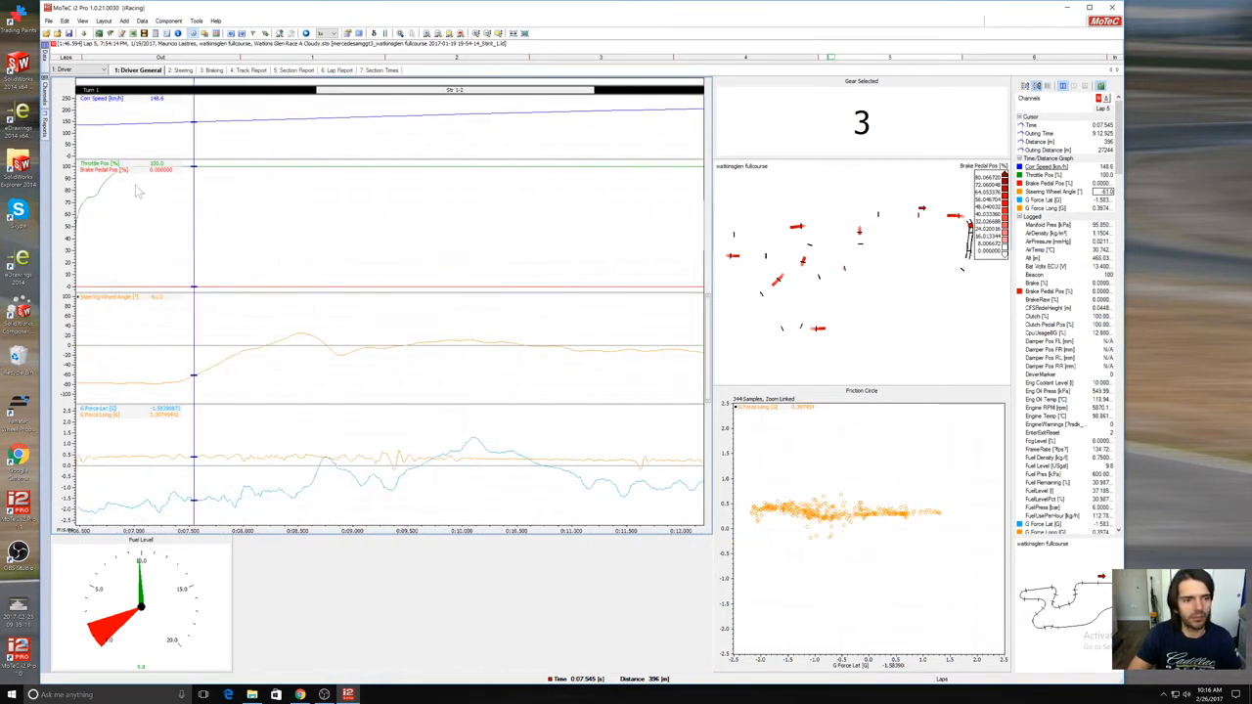
pyautogui.moveTo(167, 213); pyautogui.dragTo(462, 176)
pyautogui.moveTo(830, 62); pyautogui.dragTo(858, 61)
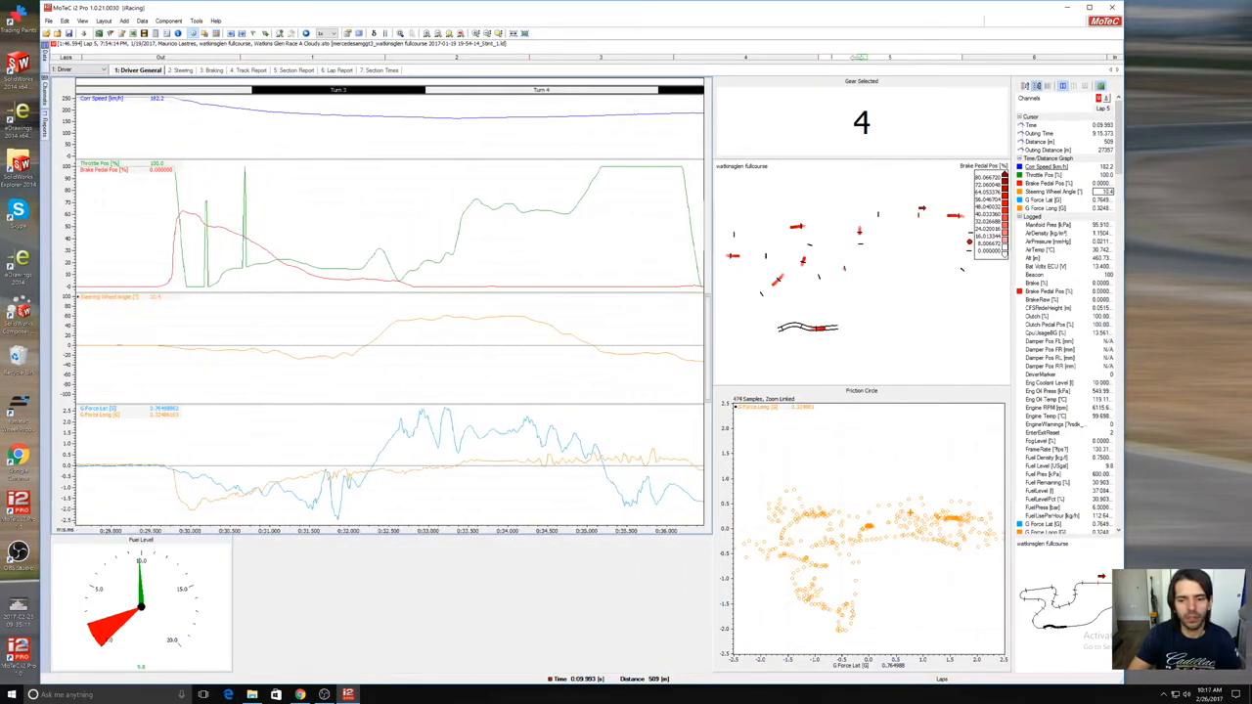
pyautogui.moveTo(191, 225); pyautogui.dragTo(191, 264)
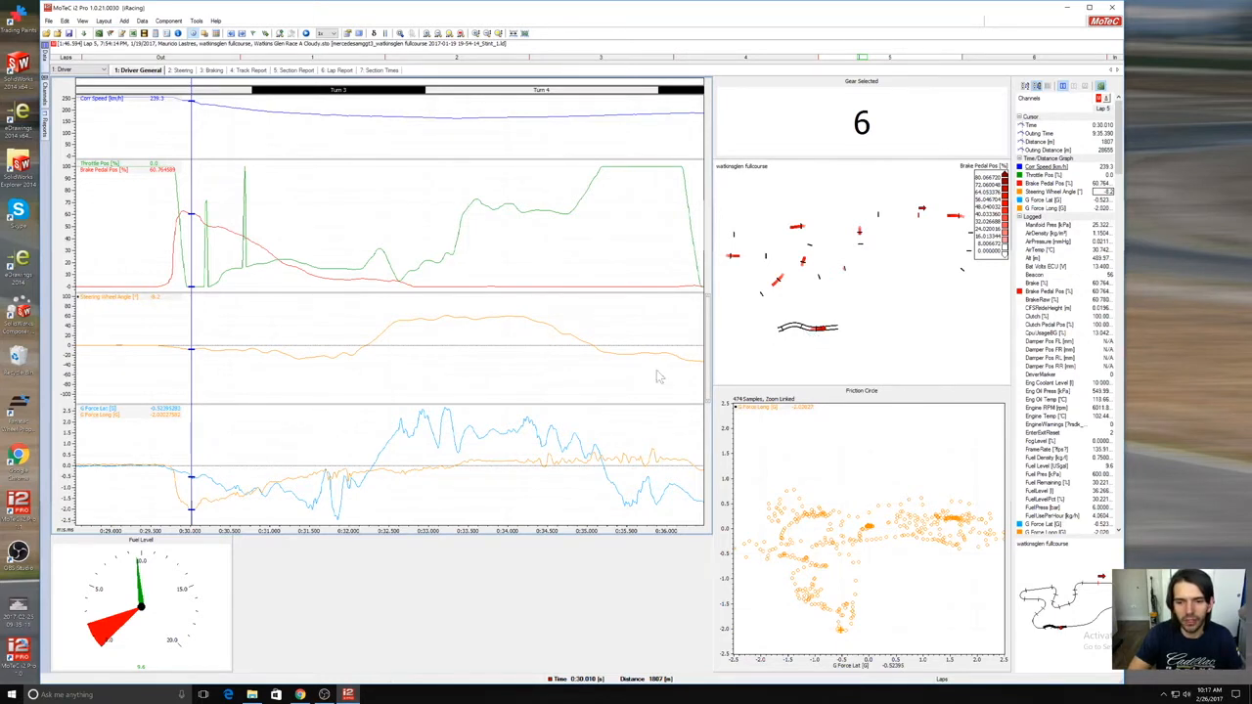
pyautogui.moveTo(290, 272); pyautogui.dragTo(609, 318)
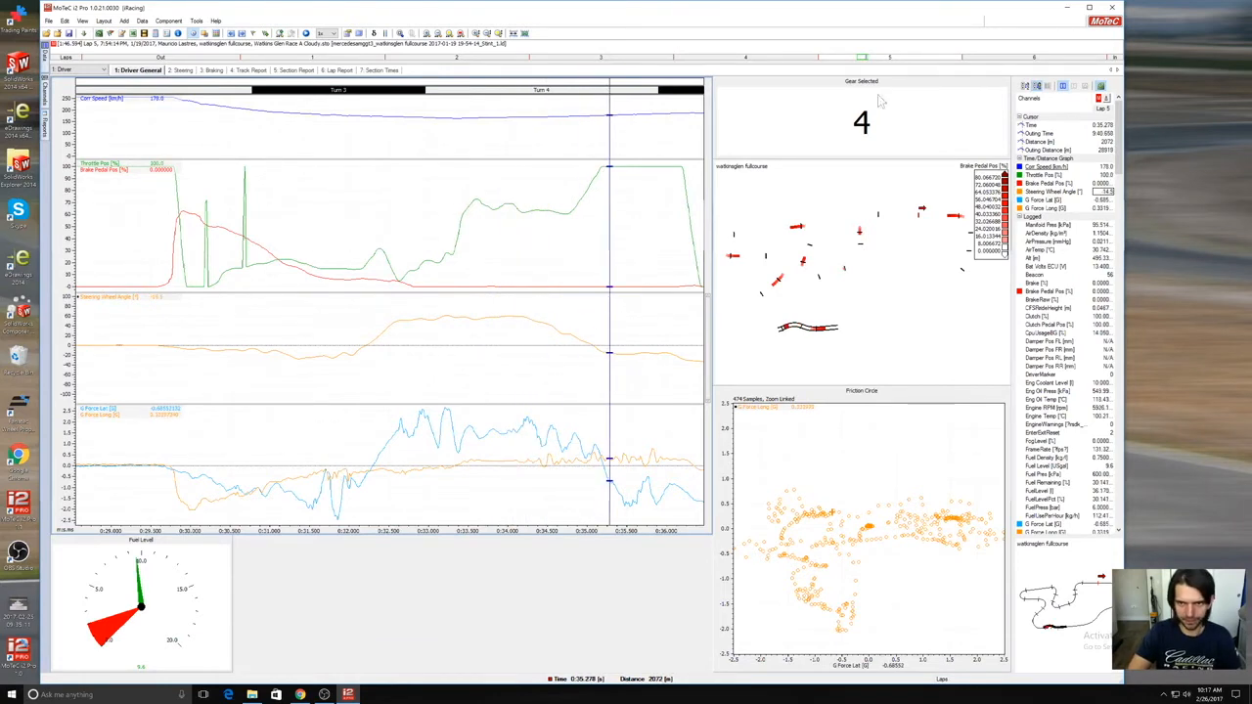
# Step: Show Turn 6 in the time graph and examine the braking and throttle overlap during corner entry
pyautogui.moveTo(861, 58); pyautogui.dragTo(888, 61)
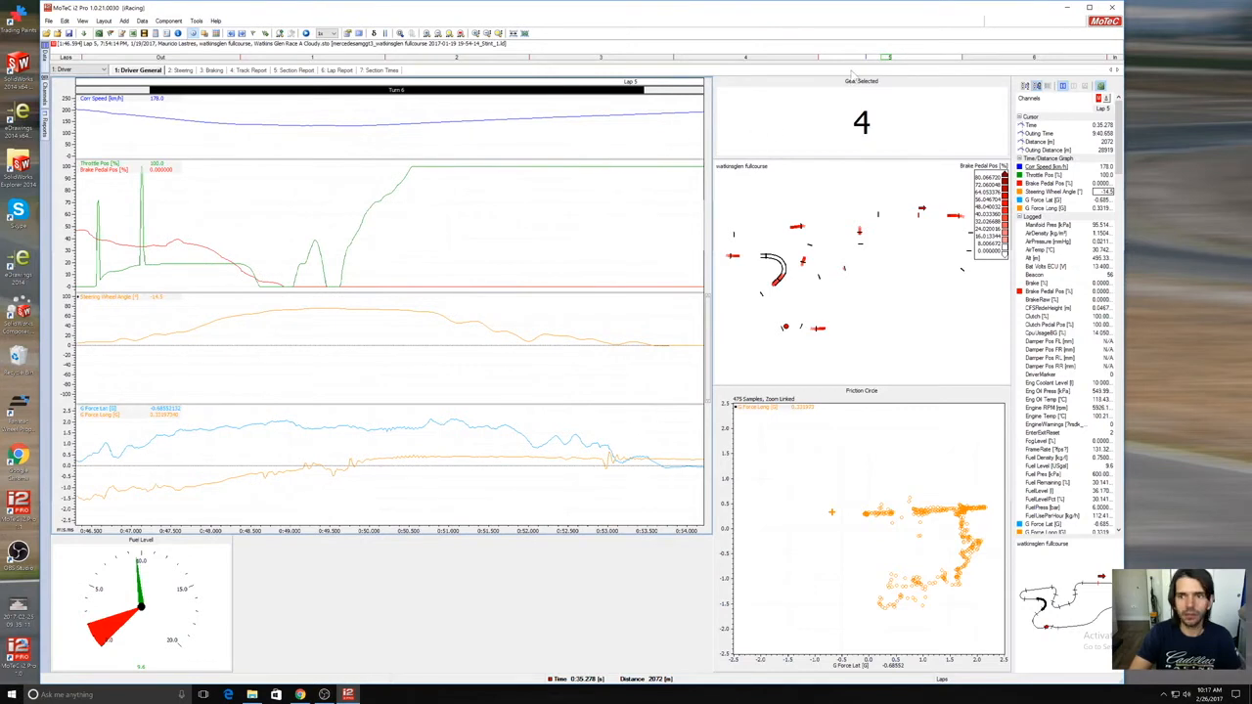
pyautogui.moveTo(886, 61); pyautogui.dragTo(884, 61)
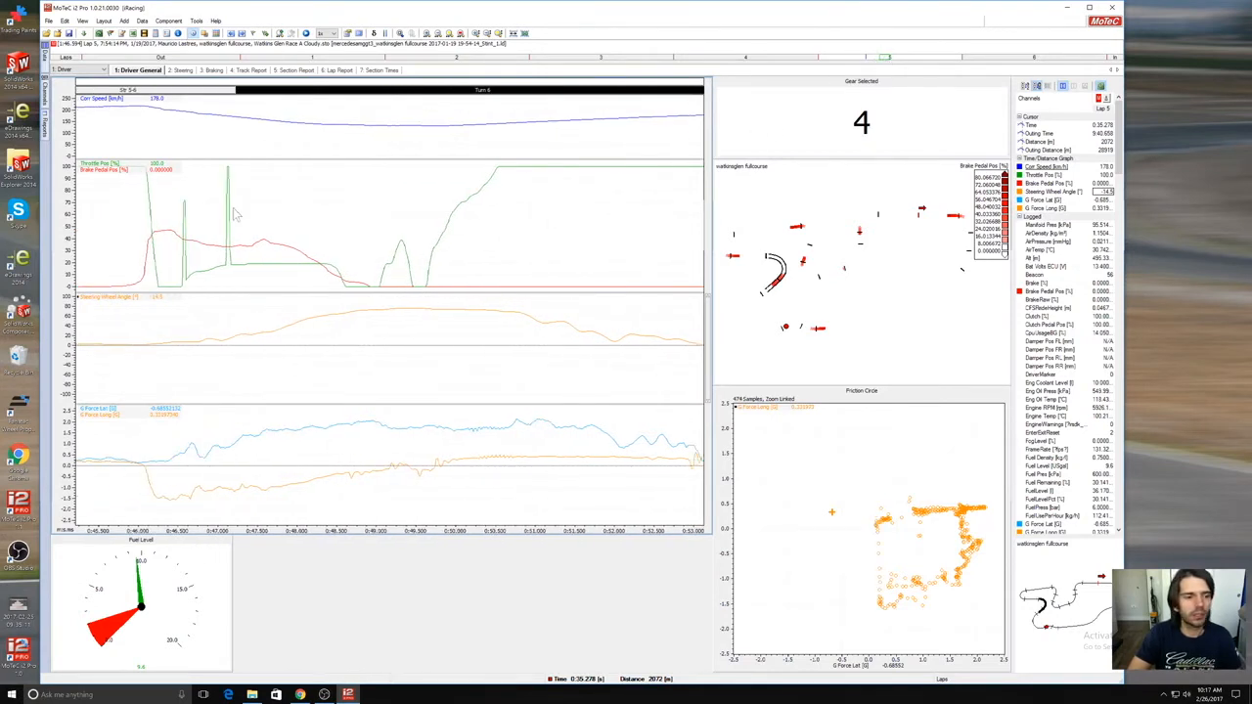
pyautogui.moveTo(86, 225); pyautogui.dragTo(204, 241)
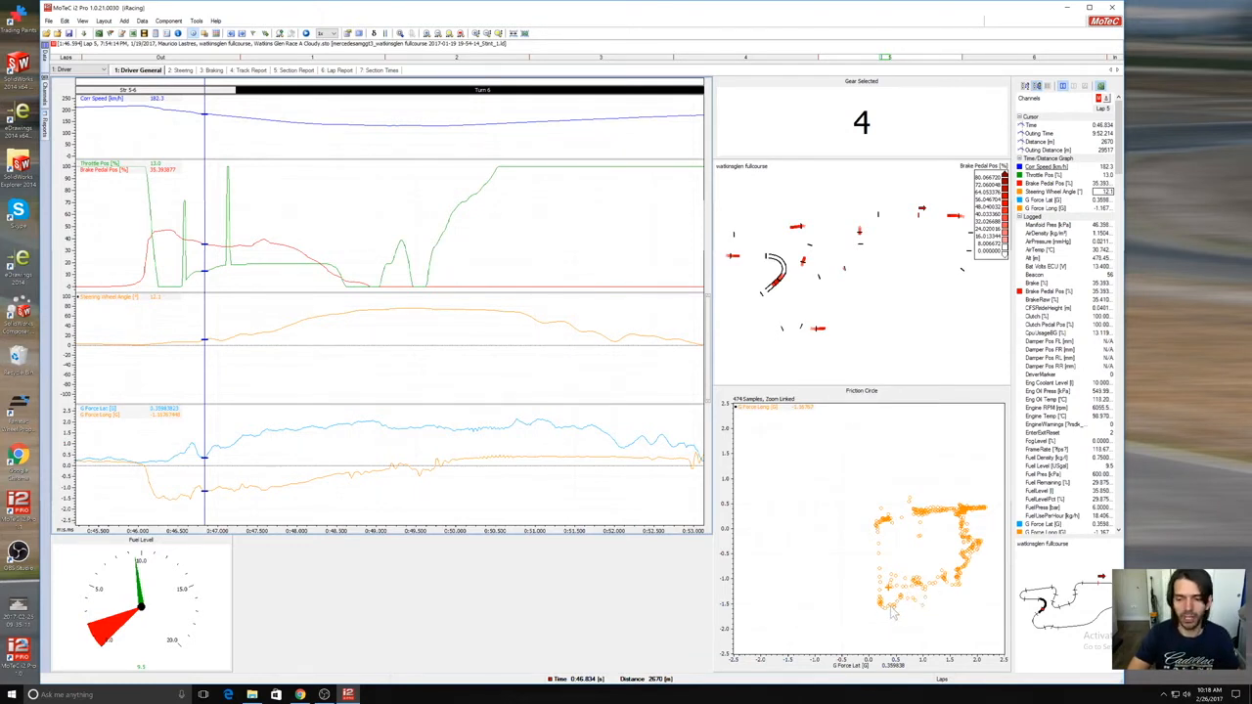
pyautogui.moveTo(133, 267); pyautogui.dragTo(280, 271)
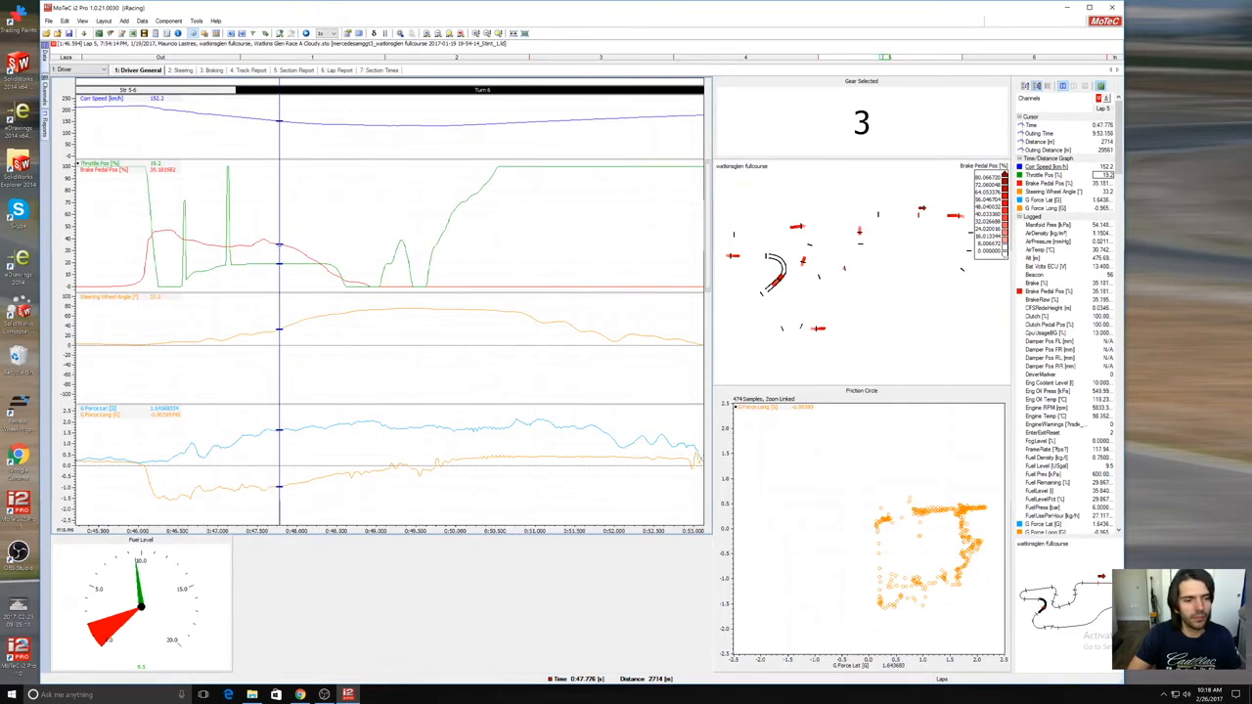
pyautogui.moveTo(279, 263); pyautogui.dragTo(274, 260)
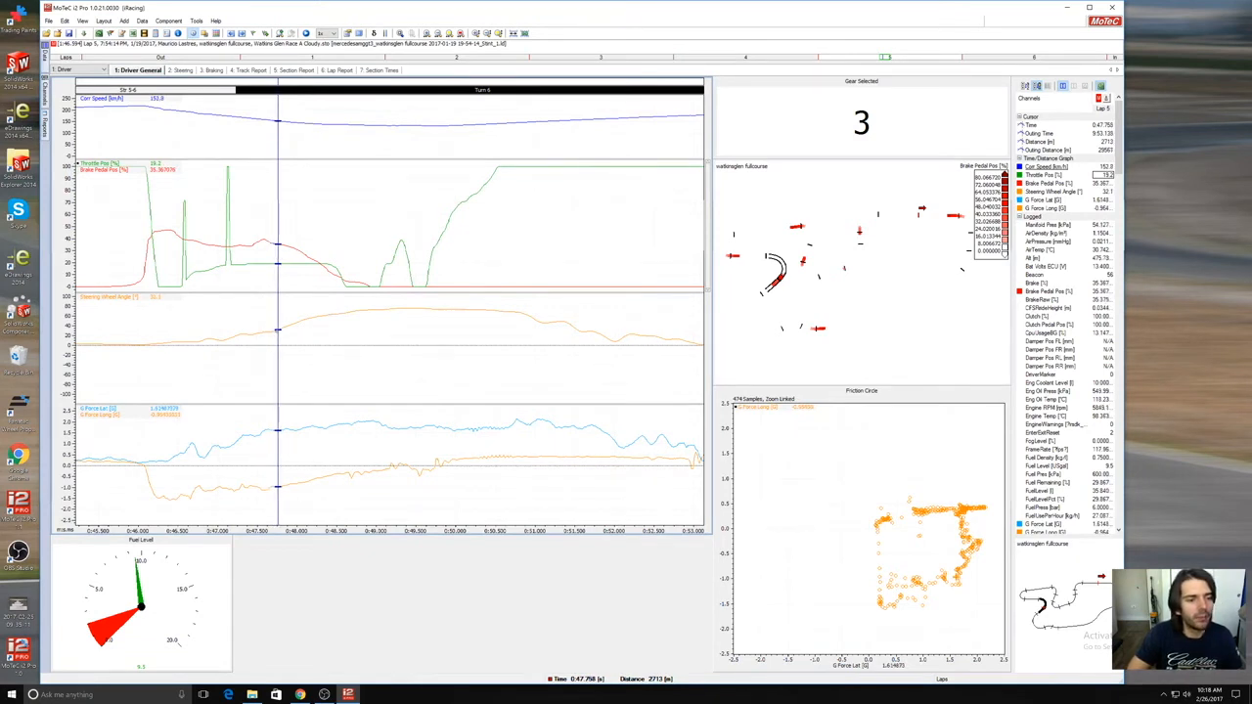
pyautogui.moveTo(278, 262); pyautogui.dragTo(242, 262)
pyautogui.moveTo(244, 319); pyautogui.dragTo(274, 290)
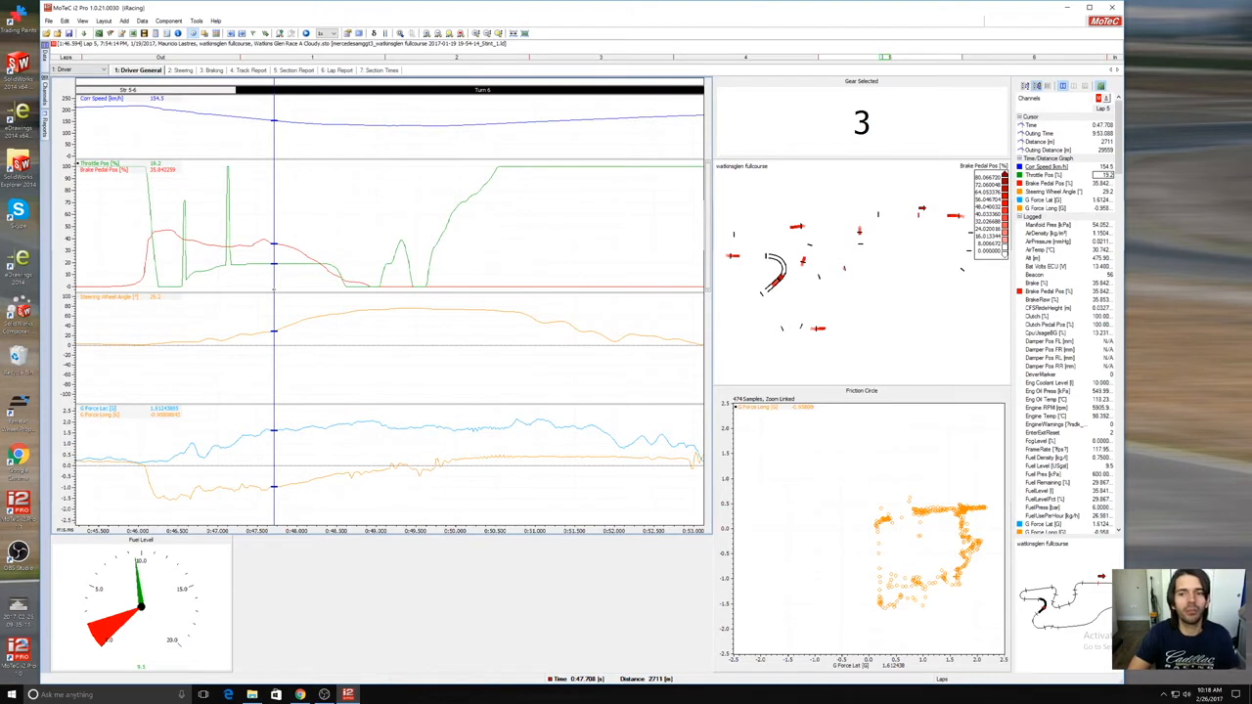
pyautogui.moveTo(274, 290); pyautogui.dragTo(277, 289)
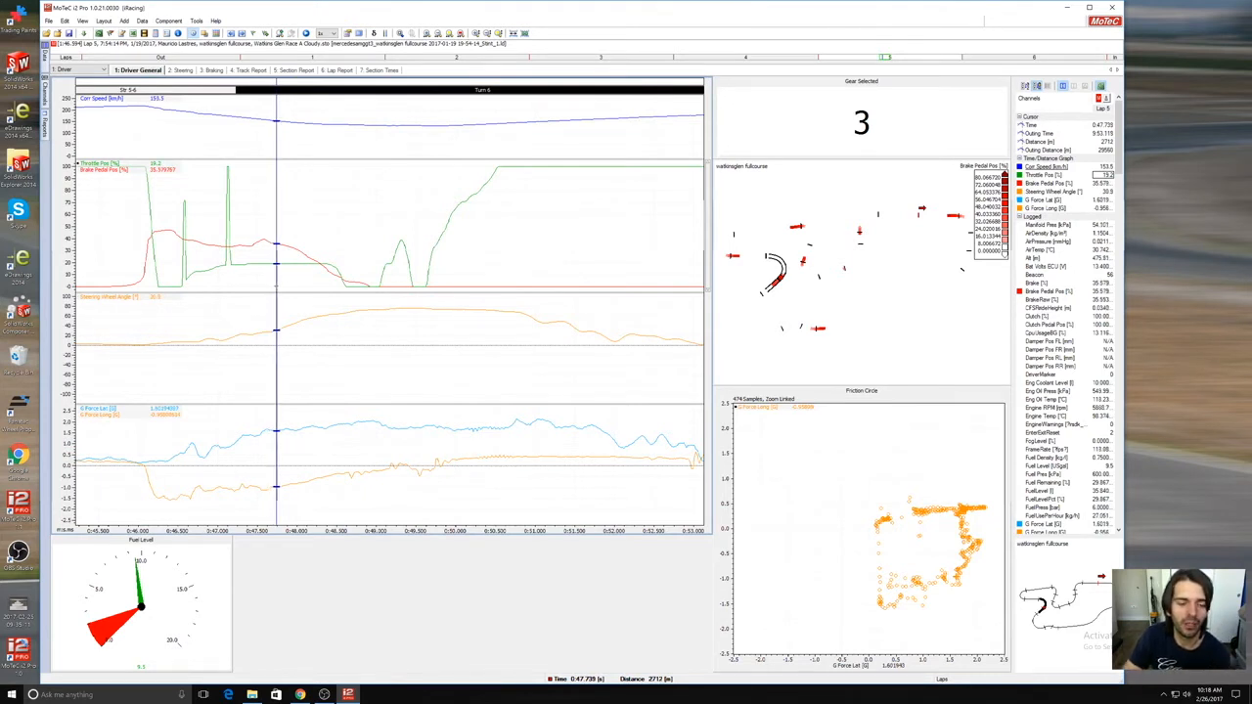
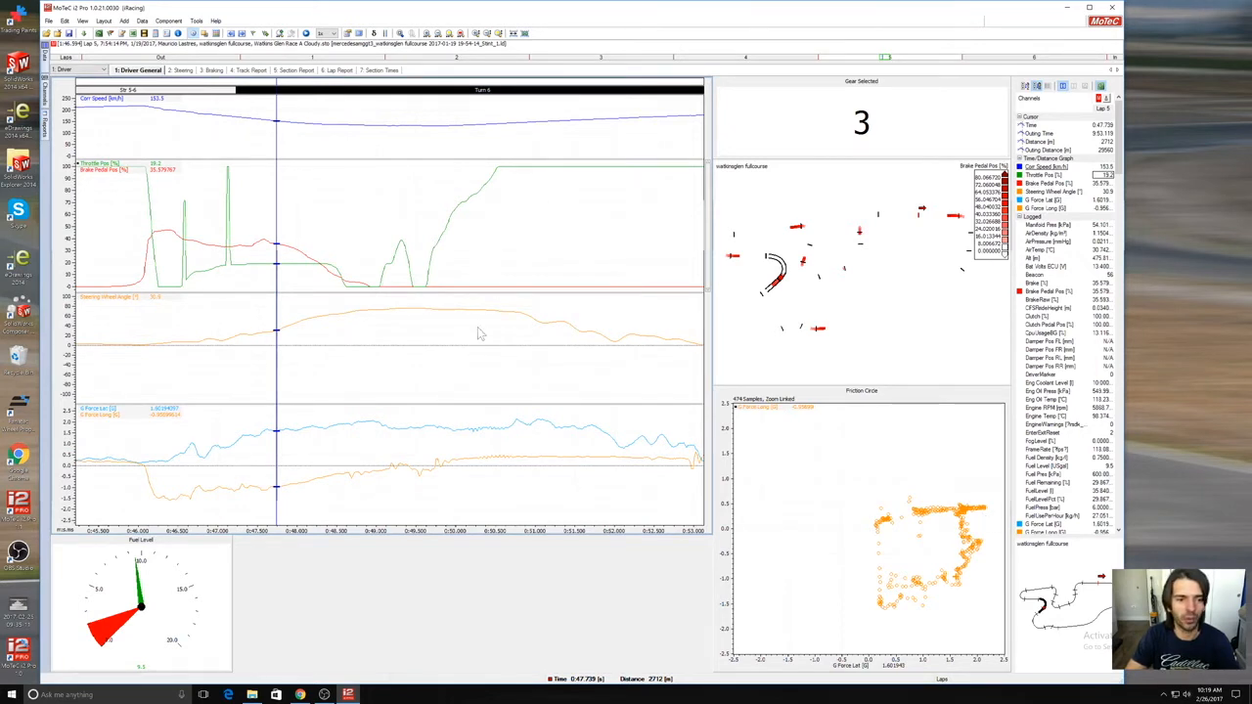
# Step: Trace the cursor from the Turn 6 entry through mid-corner to full throttle at the exit
pyautogui.moveTo(255, 273); pyautogui.dragTo(282, 333)
pyautogui.moveTo(370, 330); pyautogui.dragTo(431, 321)
pyautogui.moveTo(418, 313); pyautogui.dragTo(619, 322)
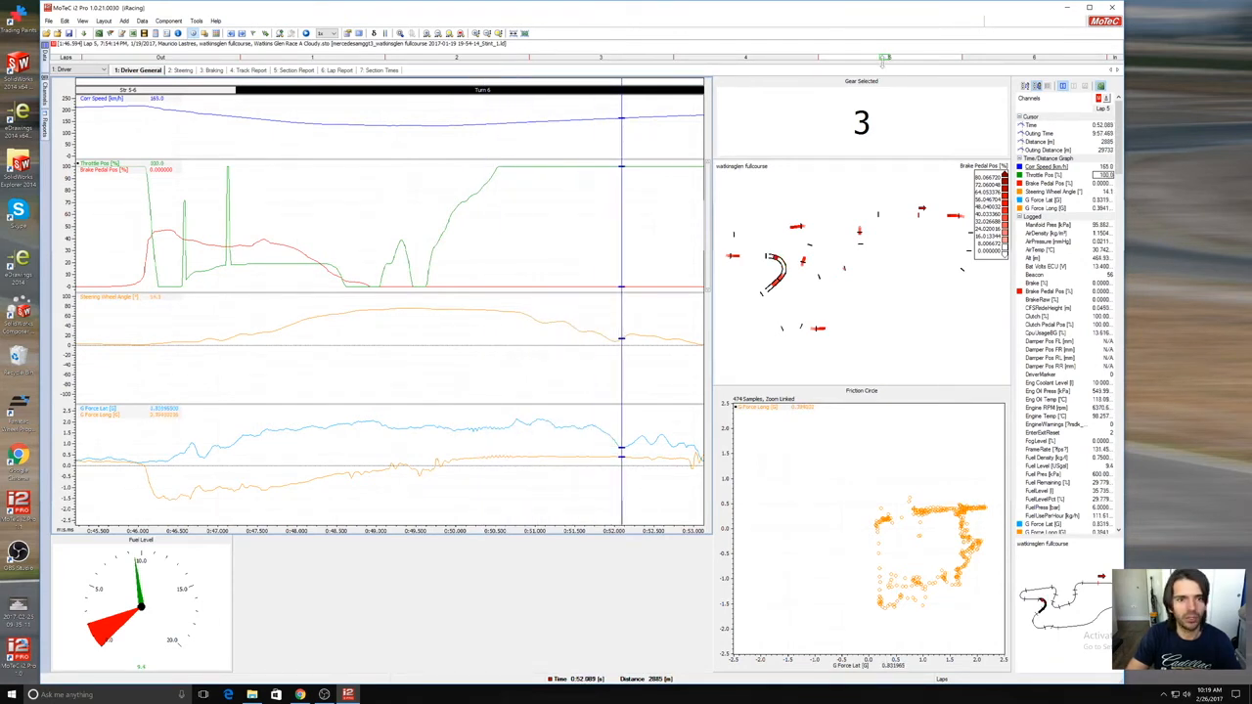
# Step: Show Turn 7 in the graph and switch its horizontal axis from time to distance
pyautogui.moveTo(883, 63); pyautogui.dragTo(898, 65)
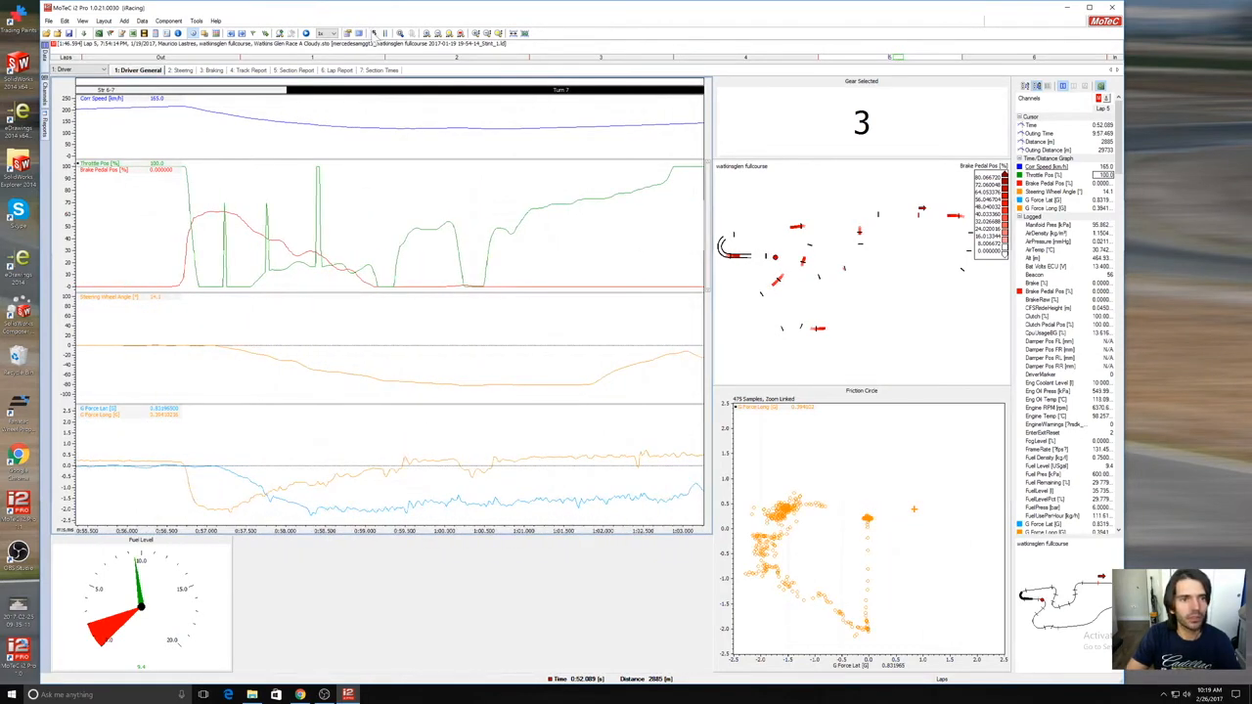
pyautogui.click(142, 20)
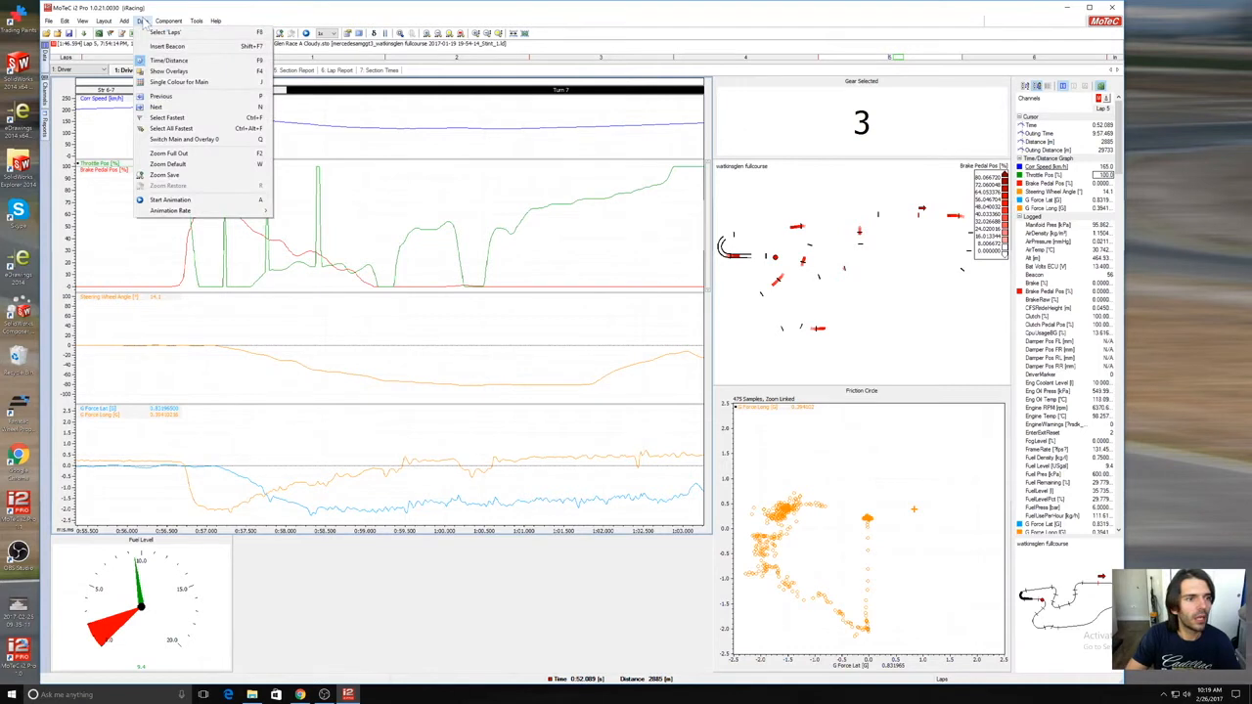
pyautogui.click(364, 629)
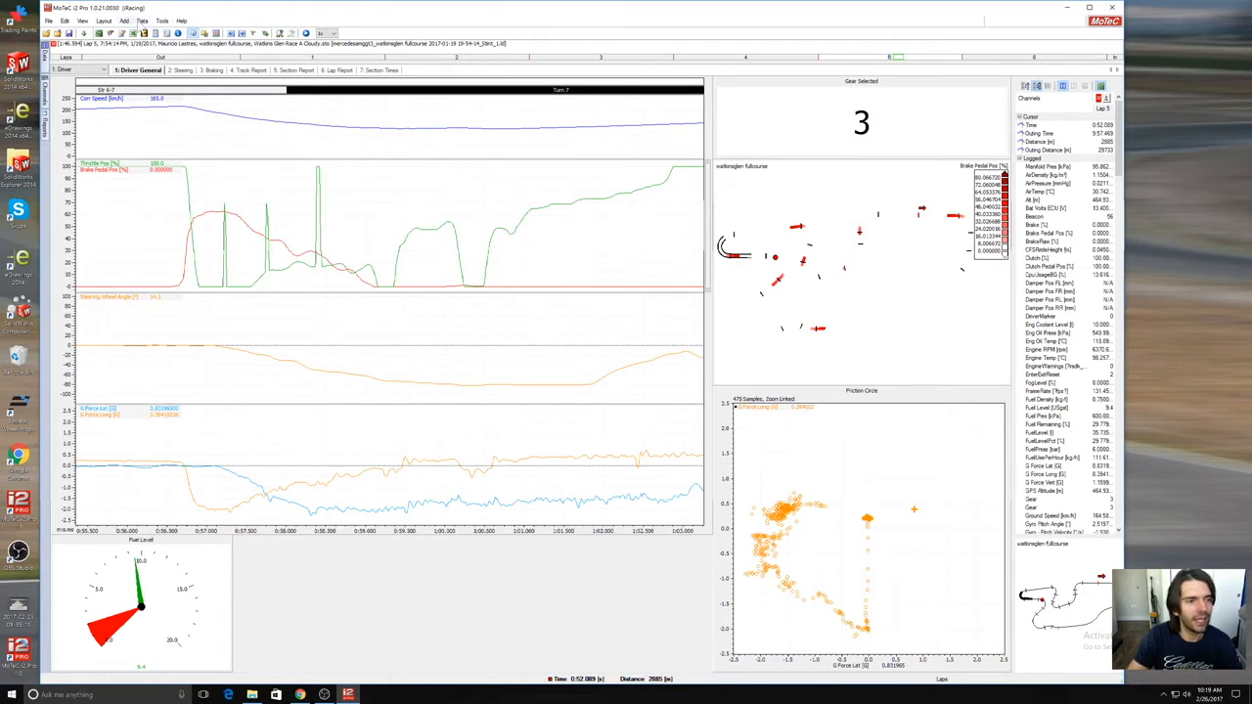
pyautogui.click(141, 20)
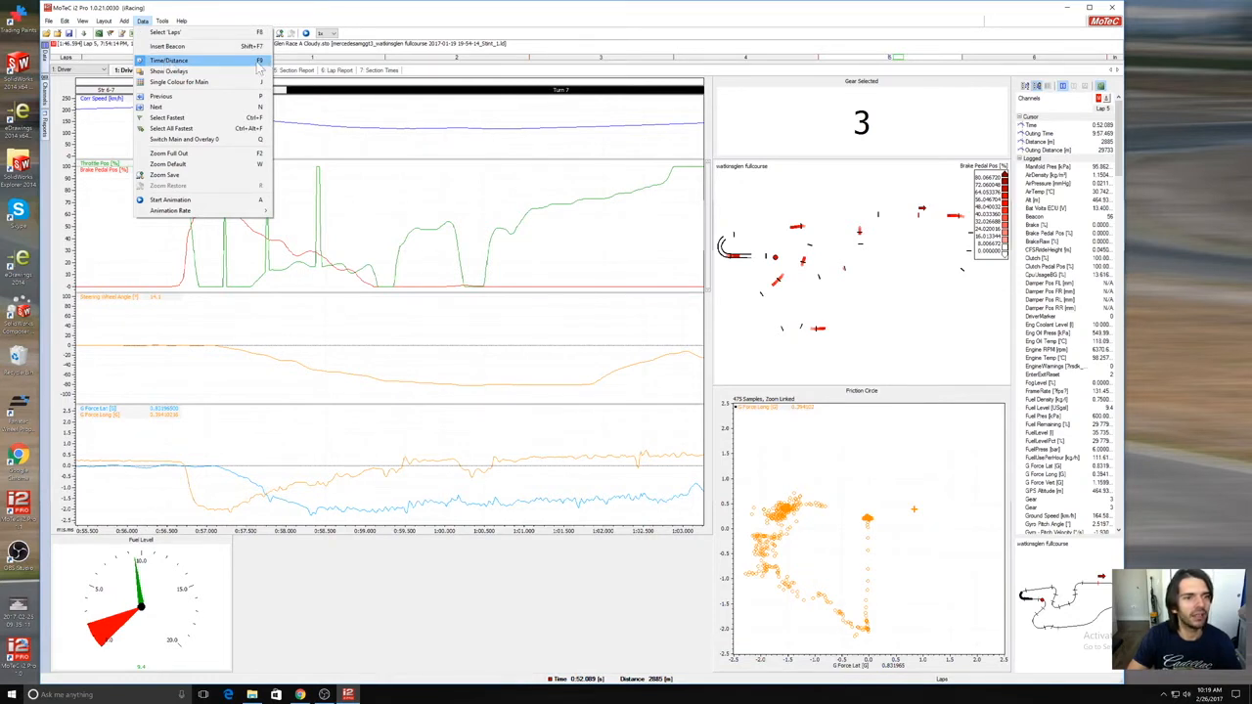
pyautogui.click(259, 62)
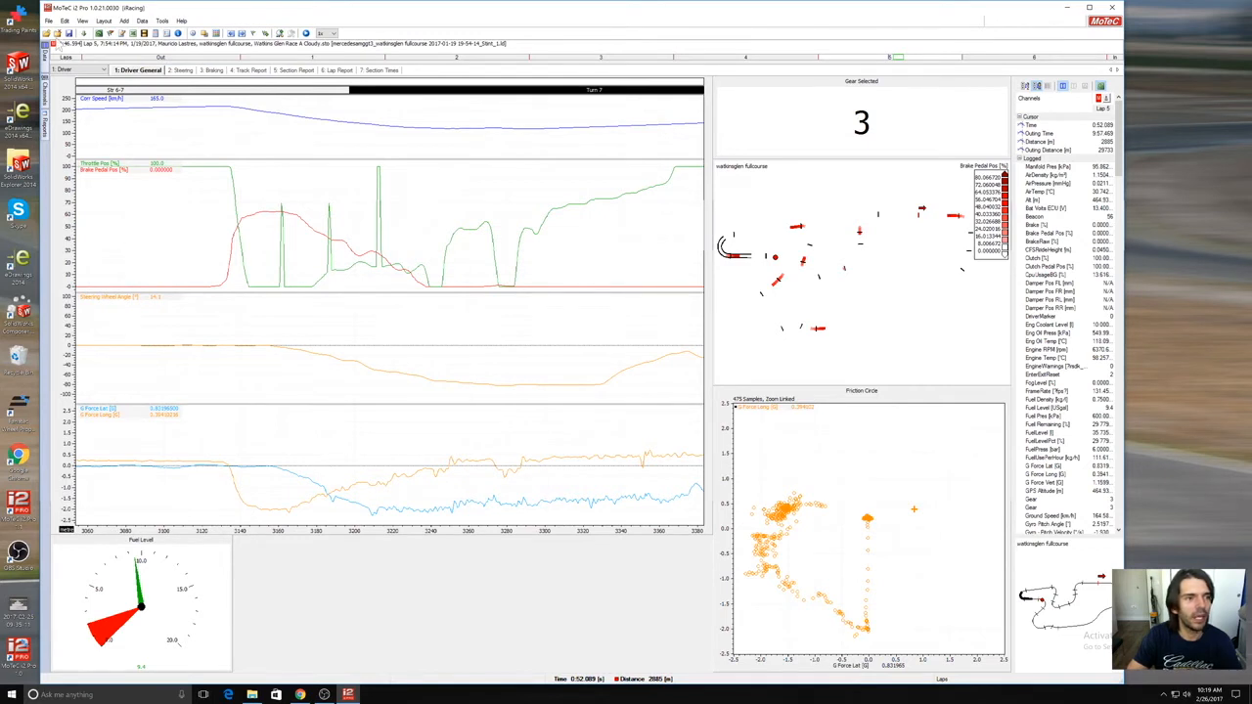
# Step: Overlay Lap 2 on Lap 5 and place the cursor in the Turn 7 braking zone
pyautogui.moveTo(48, 64)
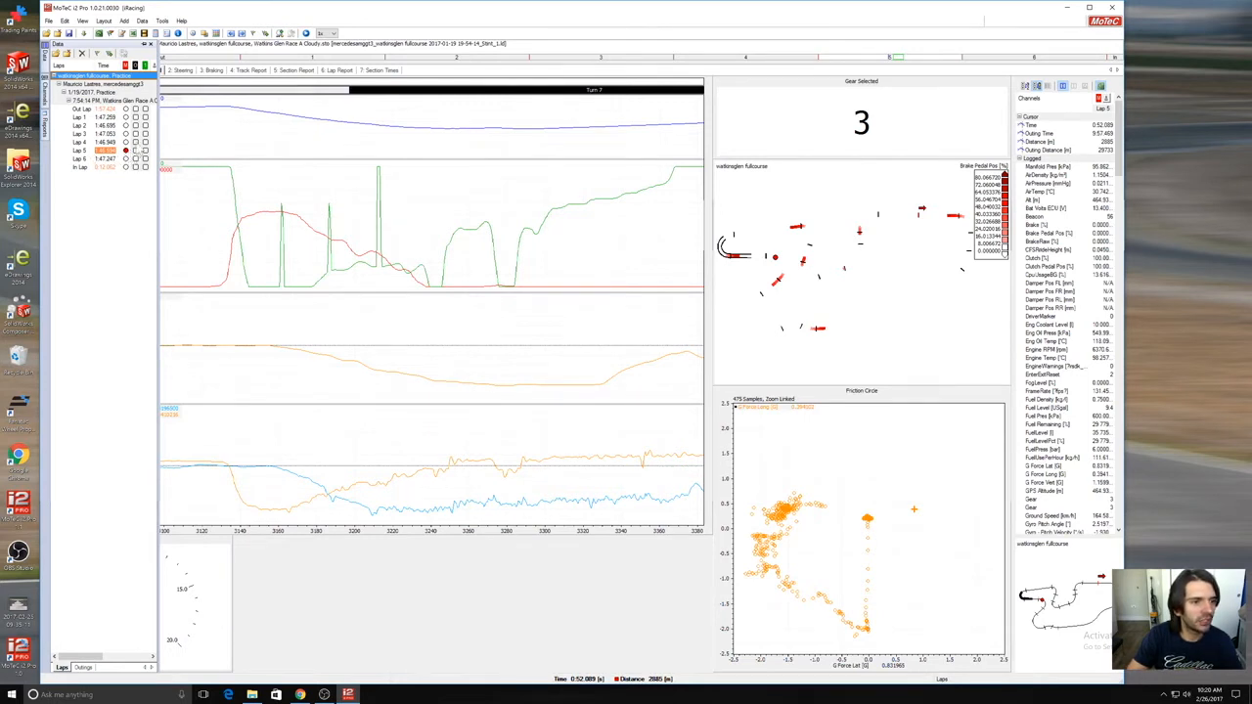
pyautogui.click(136, 126)
pyautogui.click(288, 230)
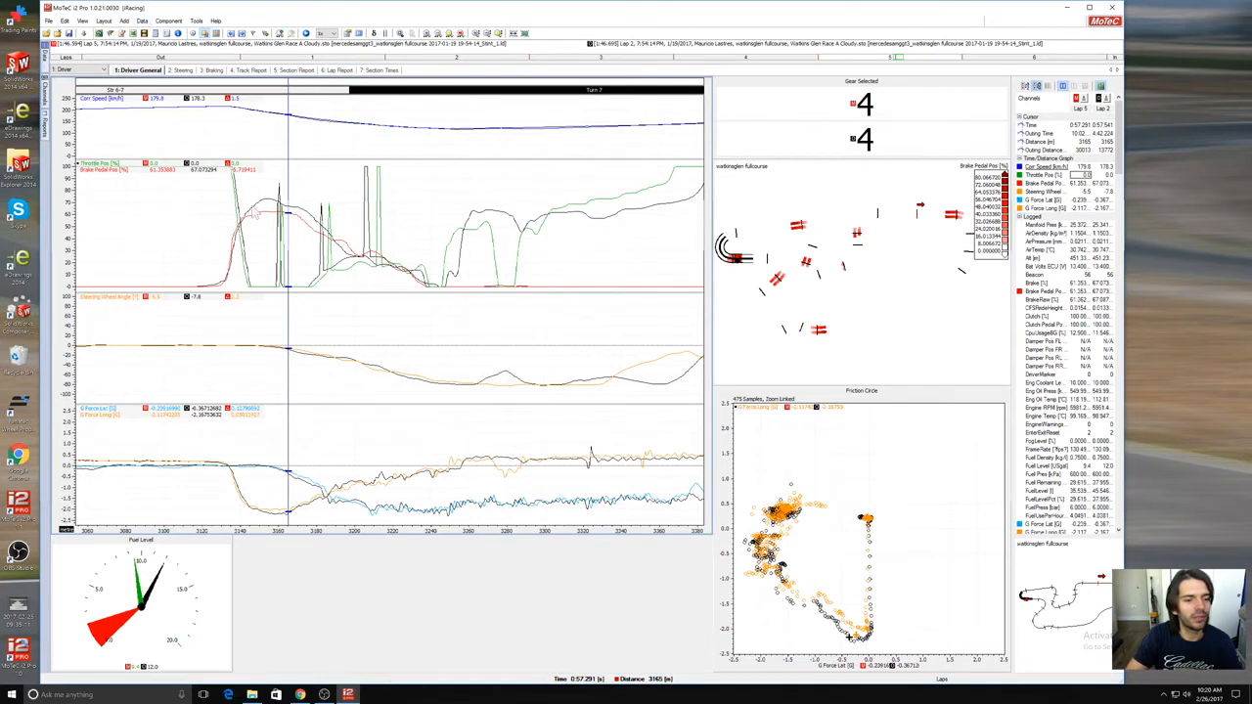
# Step: Switch the overlaid laps to a time axis, check their alignment at the Turn 7 braking point, and return to distance
pyautogui.click(163, 21)
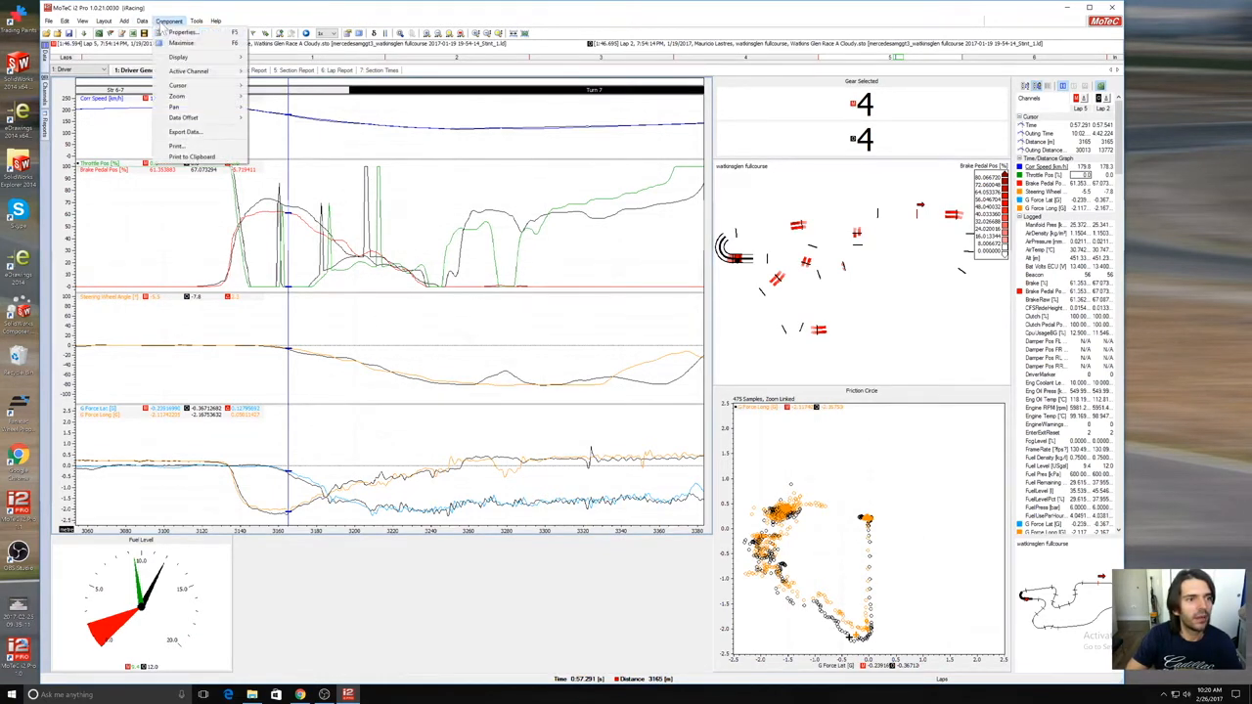
pyautogui.moveTo(143, 22)
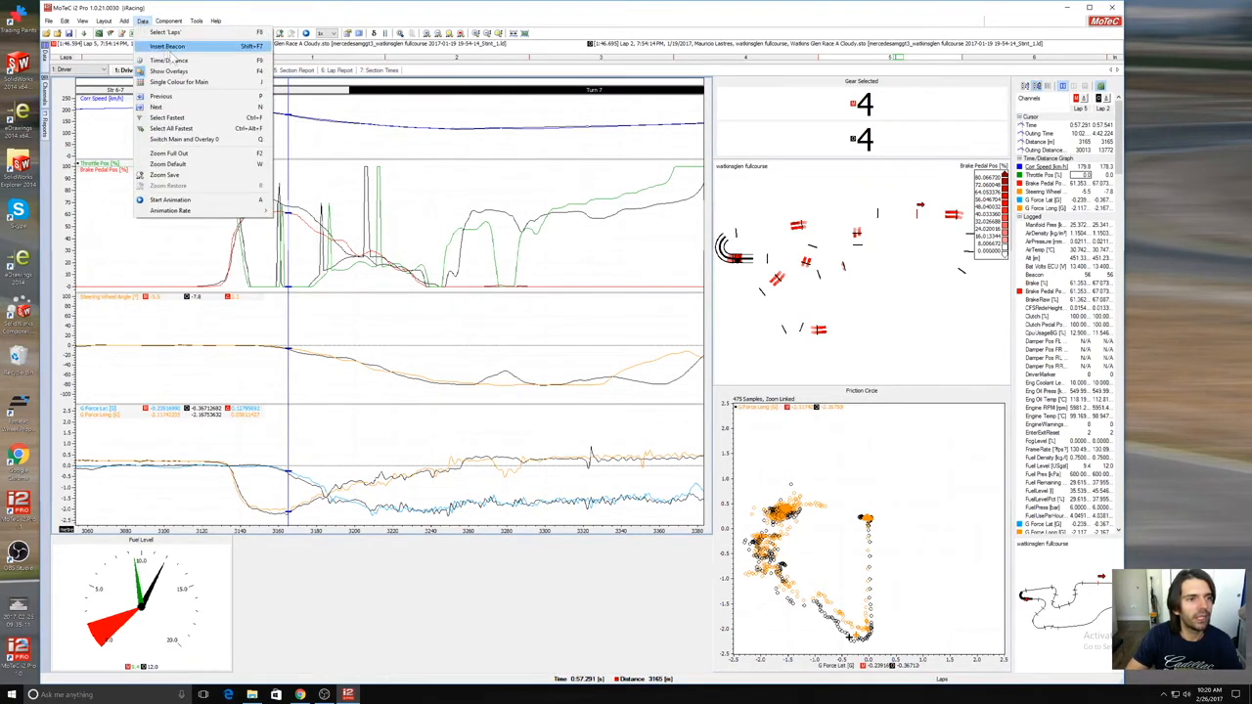
pyautogui.click(171, 60)
pyautogui.moveTo(235, 196); pyautogui.dragTo(194, 289)
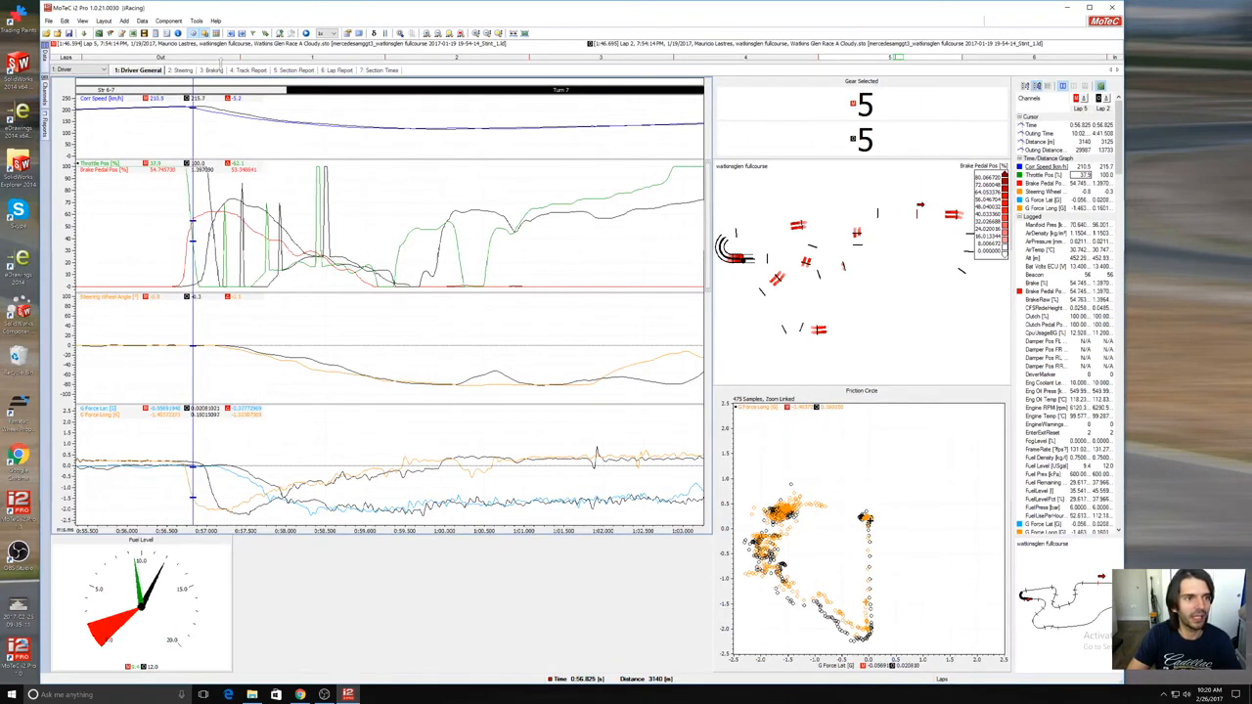
pyautogui.click(195, 34)
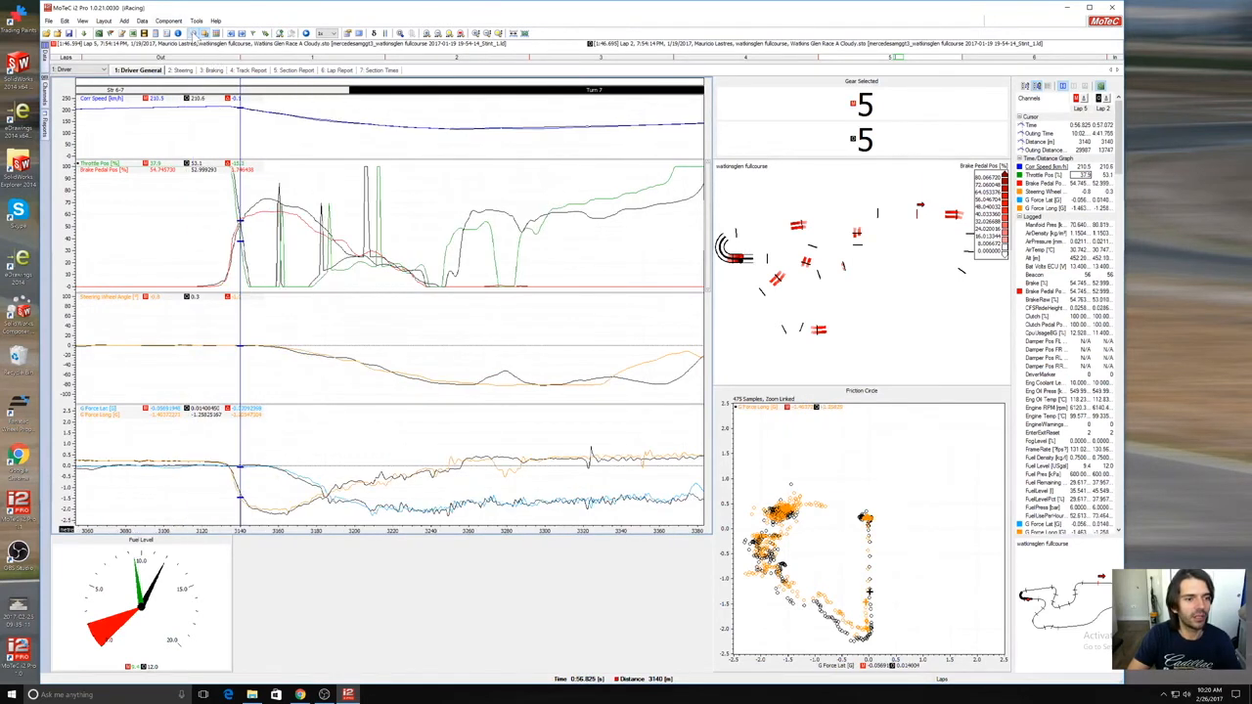
# Step: Trace the cursor from the Turn 7 braking zone to mid-corner to compare the pedal and G-force traces of both laps
pyautogui.moveTo(239, 294); pyautogui.dragTo(290, 317)
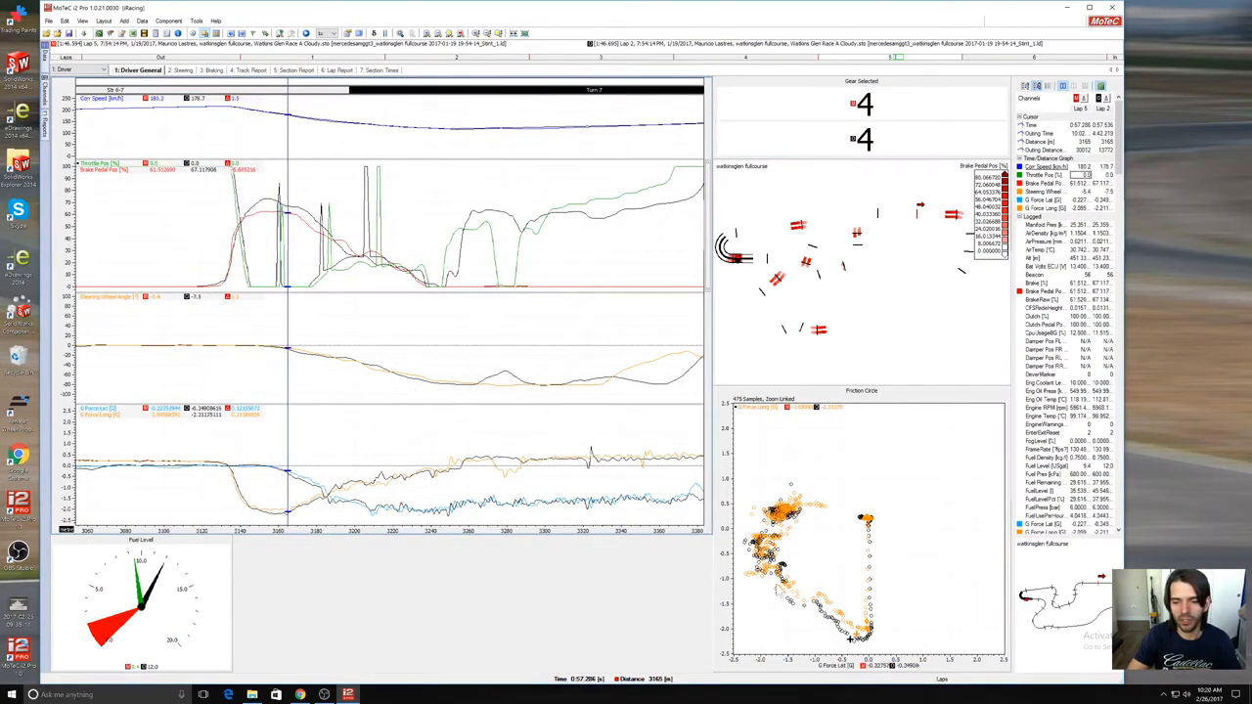
pyautogui.moveTo(308, 264); pyautogui.dragTo(502, 304)
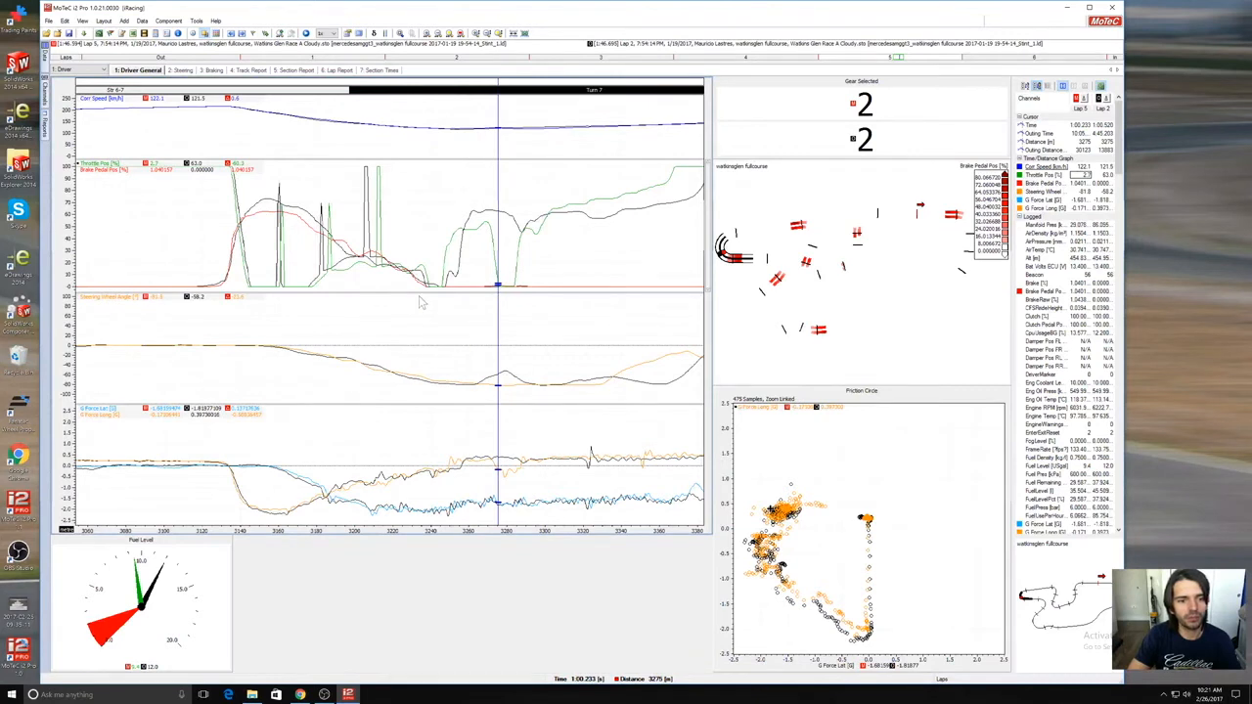
# Step: Enlarge the throttle/brake and speed graph groups, shrinking the lower groups, and place the cursor in the Turn 7 braking zone
pyautogui.moveTo(419, 295); pyautogui.dragTo(424, 316)
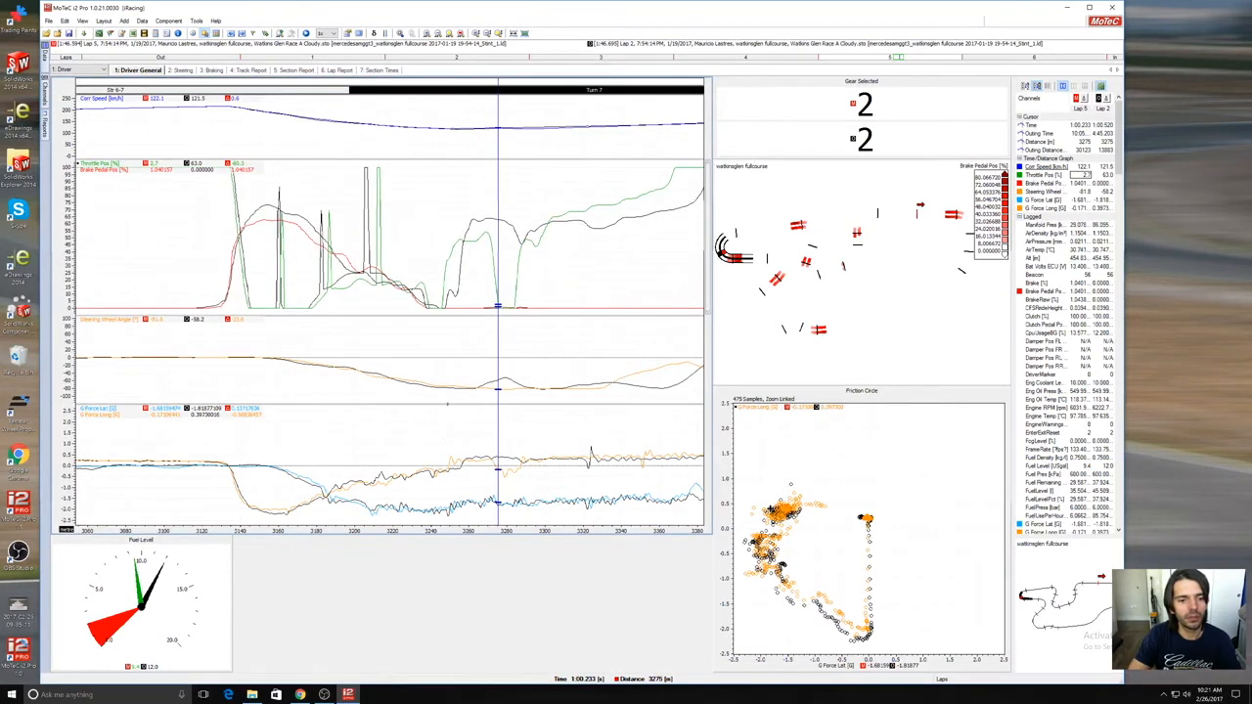
pyautogui.moveTo(447, 404); pyautogui.dragTo(447, 430)
pyautogui.moveTo(481, 318); pyautogui.dragTo(479, 331)
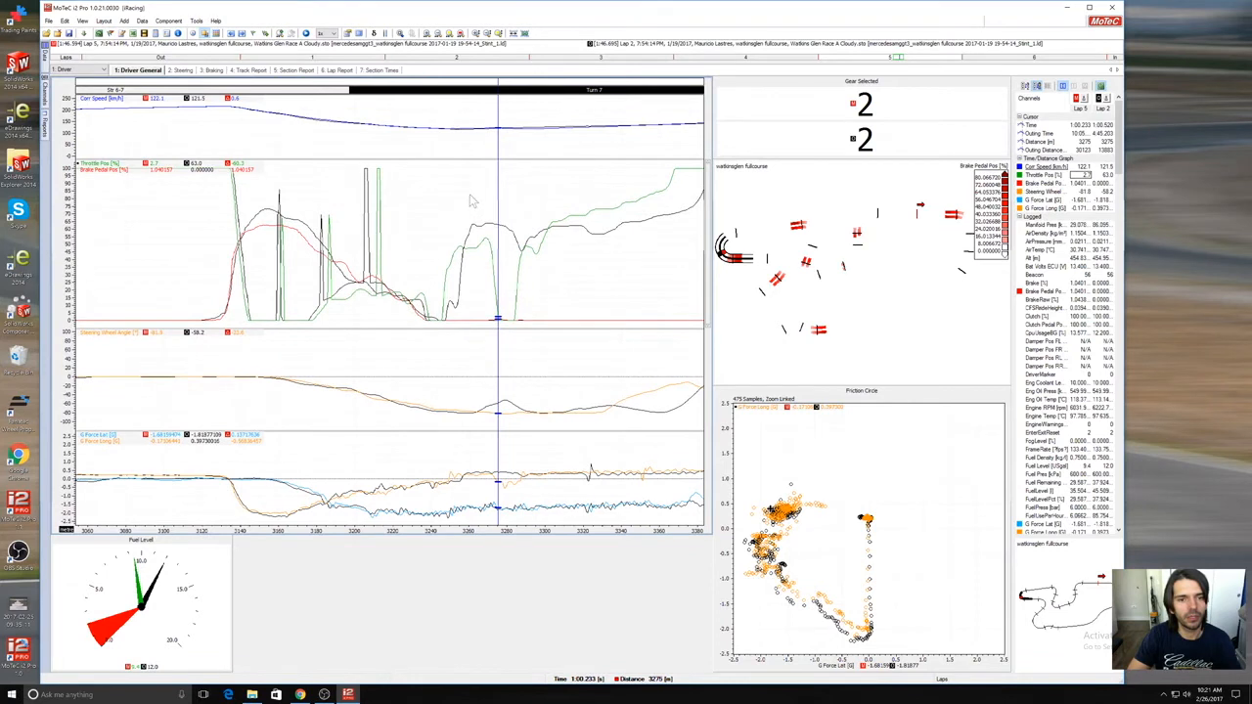
pyautogui.moveTo(464, 157); pyautogui.dragTo(314, 142)
pyautogui.click(506, 177)
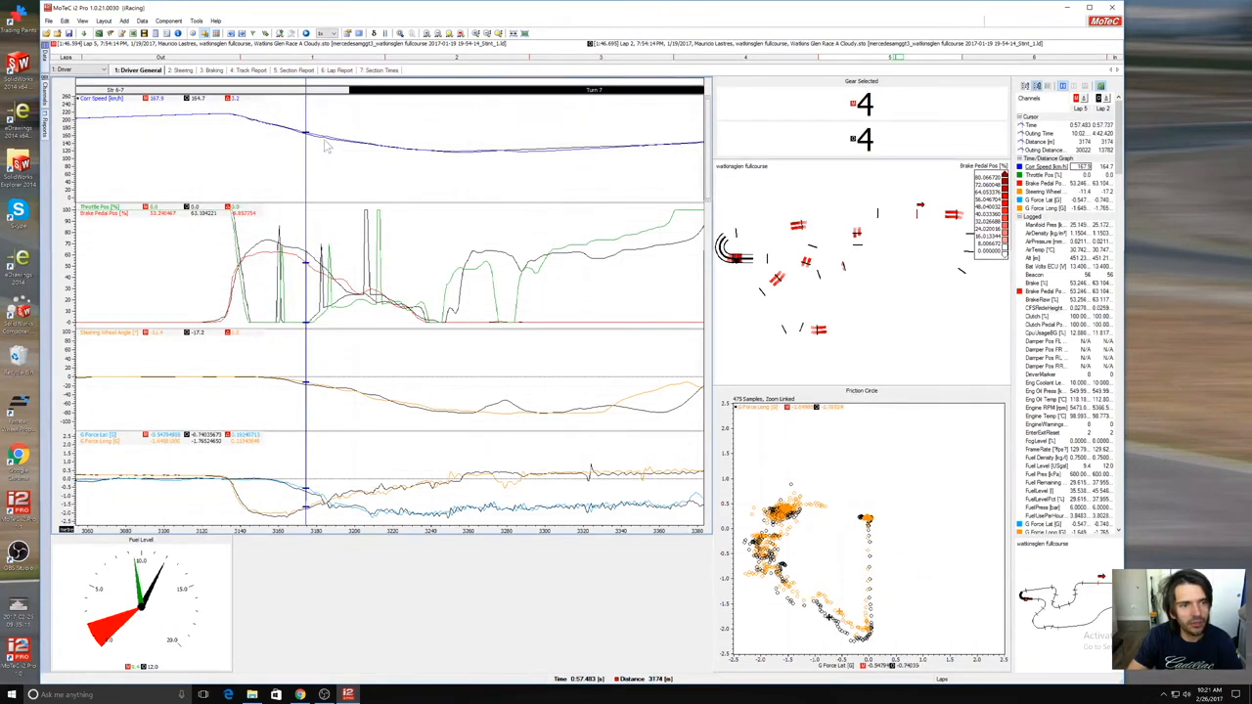
# Step: Trace the cursor from the Turn 7 braking zone through mid-corner to the exit to compare both laps' speed and throttle
pyautogui.moveTo(313, 170); pyautogui.dragTo(409, 284)
pyautogui.moveTo(409, 166); pyautogui.dragTo(418, 155)
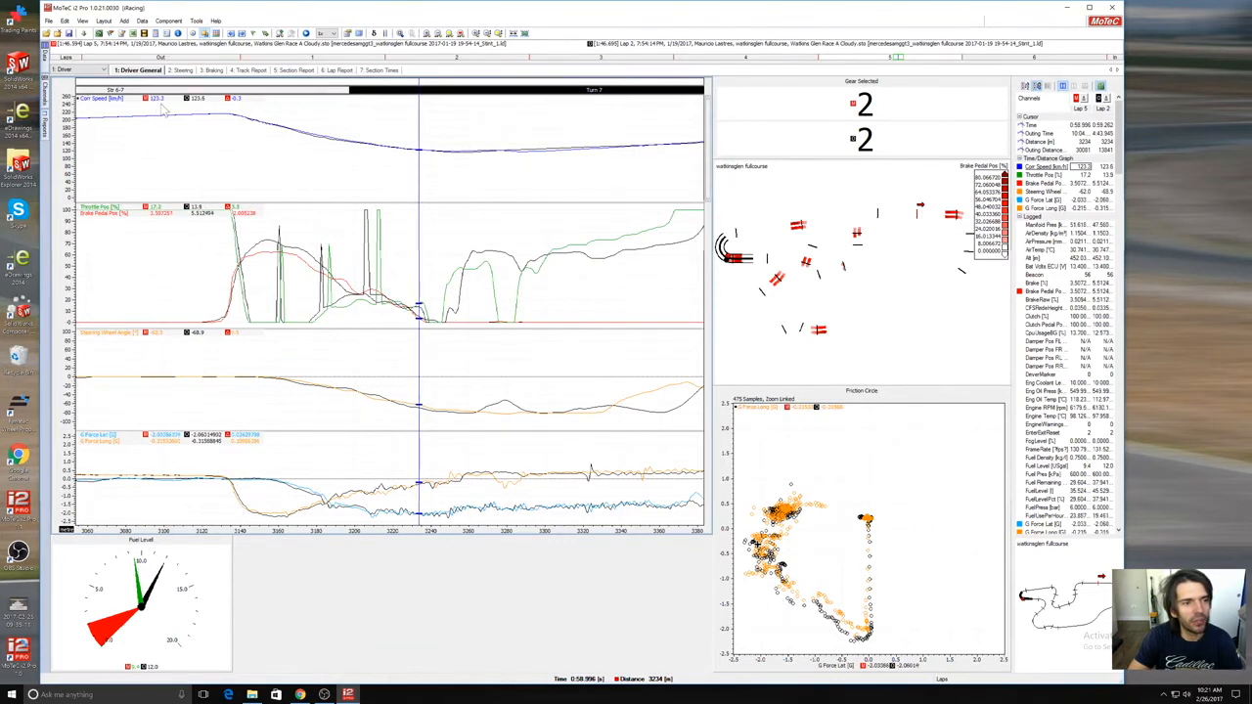
pyautogui.moveTo(421, 179); pyautogui.dragTo(516, 202)
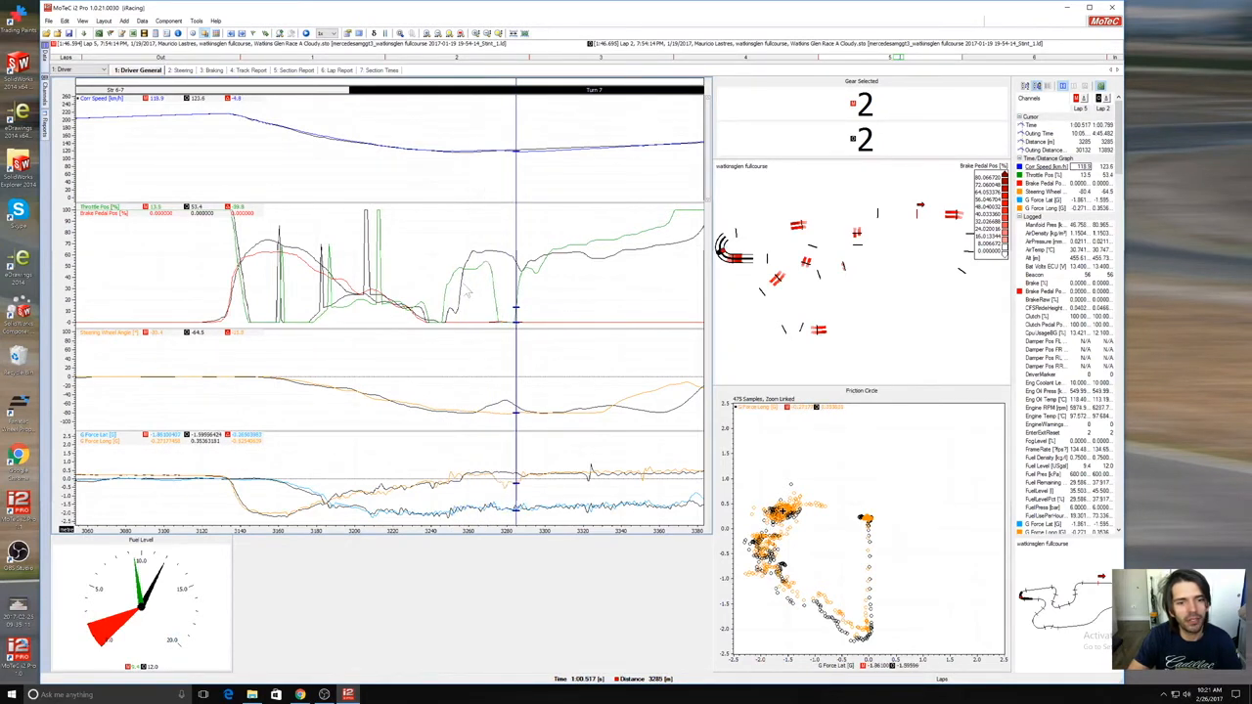
pyautogui.moveTo(477, 260); pyautogui.dragTo(570, 278)
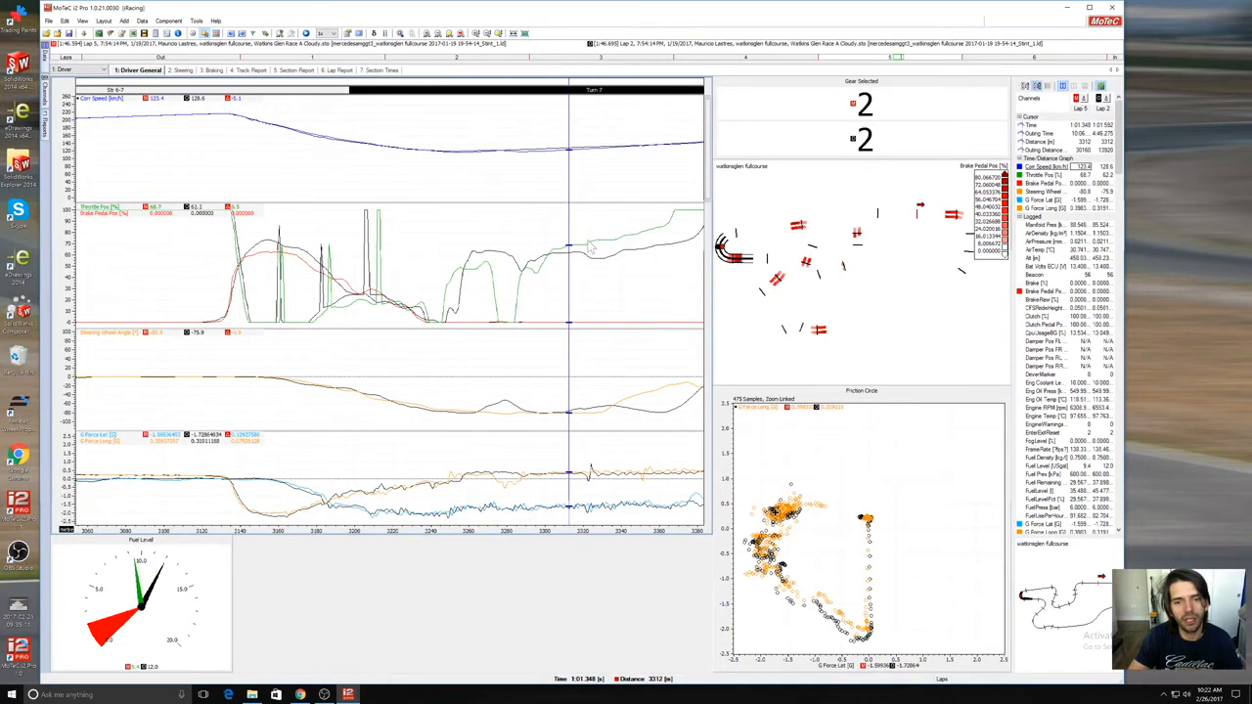
pyautogui.moveTo(587, 231)
pyautogui.mouseDown()
pyautogui.moveTo(602, 233)
pyautogui.moveTo(525, 234)
pyautogui.moveTo(607, 236)
pyautogui.mouseUp()
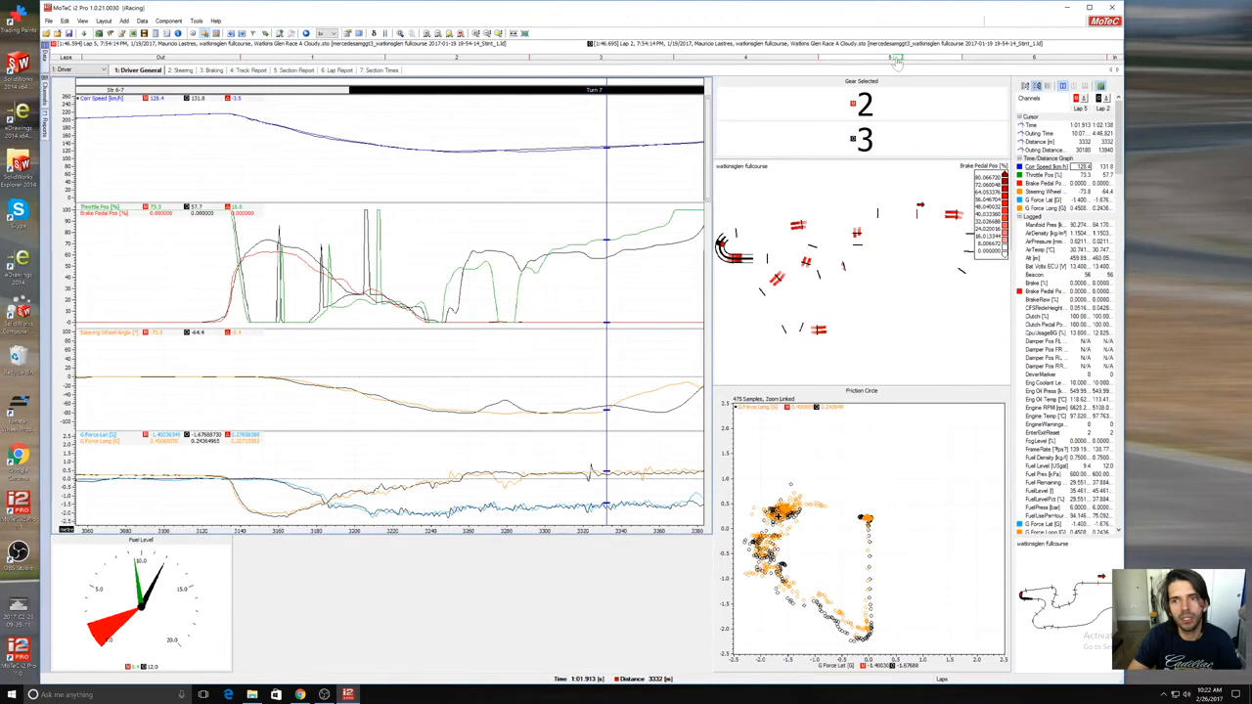
# Step: Follow both laps out of Turn 7 and compare their speeds at the start of the straight to Turn 8
pyautogui.moveTo(900, 63); pyautogui.dragTo(906, 62)
pyautogui.moveTo(270, 179); pyautogui.dragTo(568, 182)
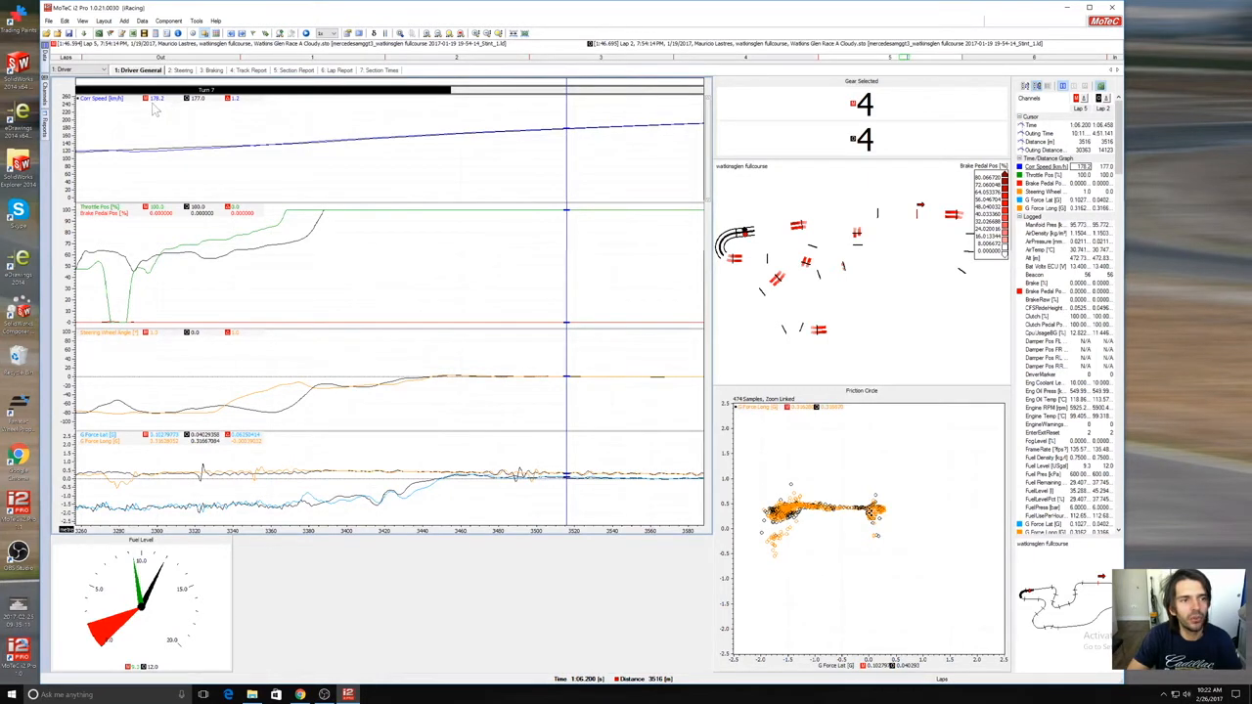
pyautogui.moveTo(563, 144); pyautogui.dragTo(618, 141)
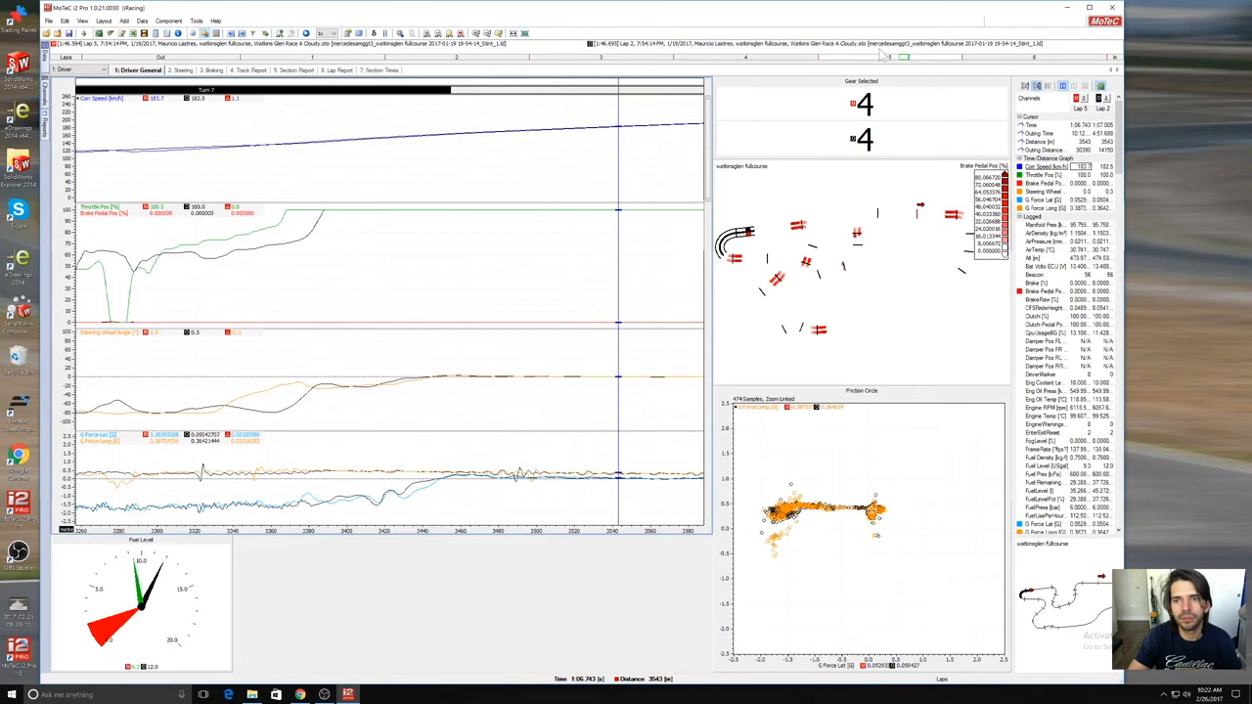
# Step: Bring the Turn 7–8 straight into view and set the Corr Speed channel's unit to mile/hour (mph)
pyautogui.moveTo(905, 60); pyautogui.dragTo(910, 60)
pyautogui.rightClick(111, 102)
pyautogui.click(157, 236)
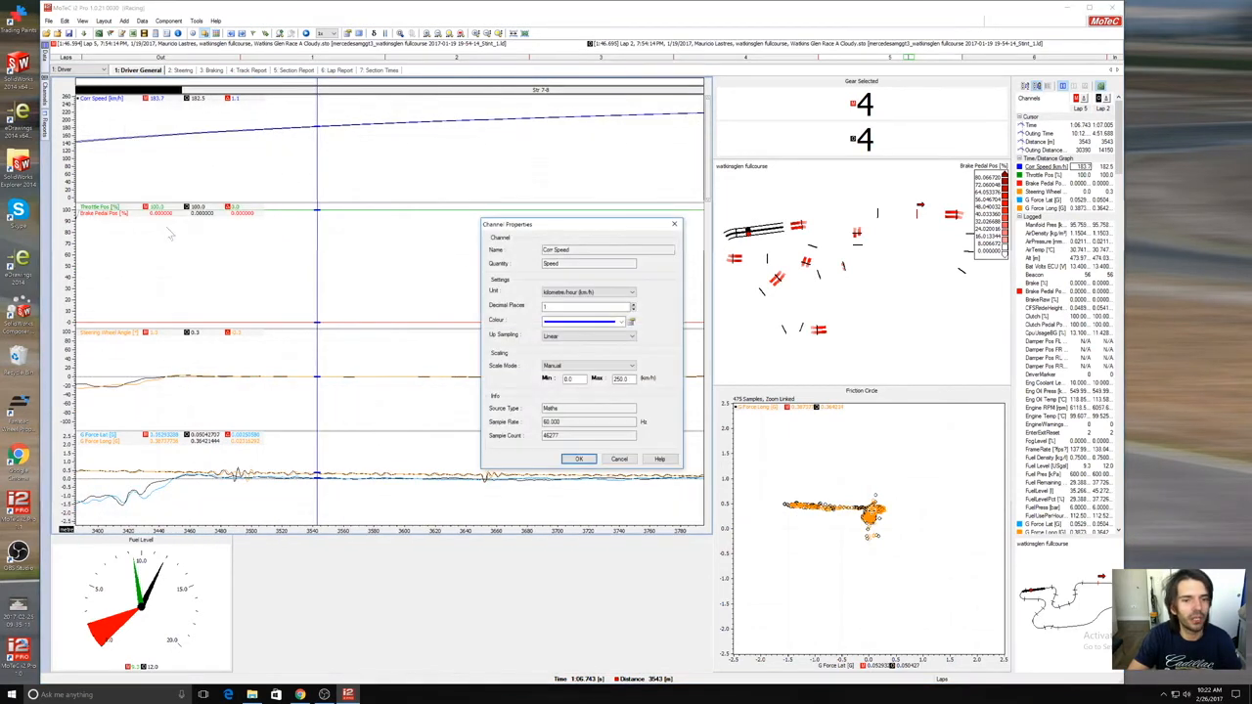
pyautogui.click(591, 294)
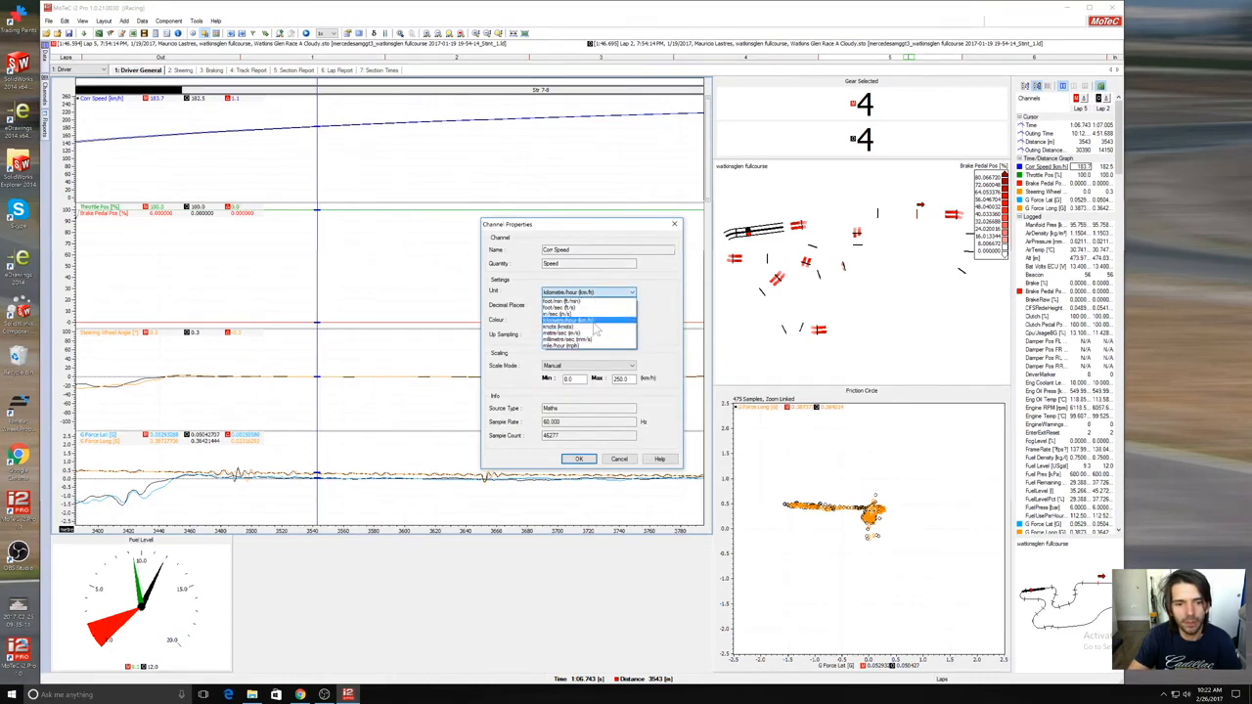
pyautogui.click(599, 346)
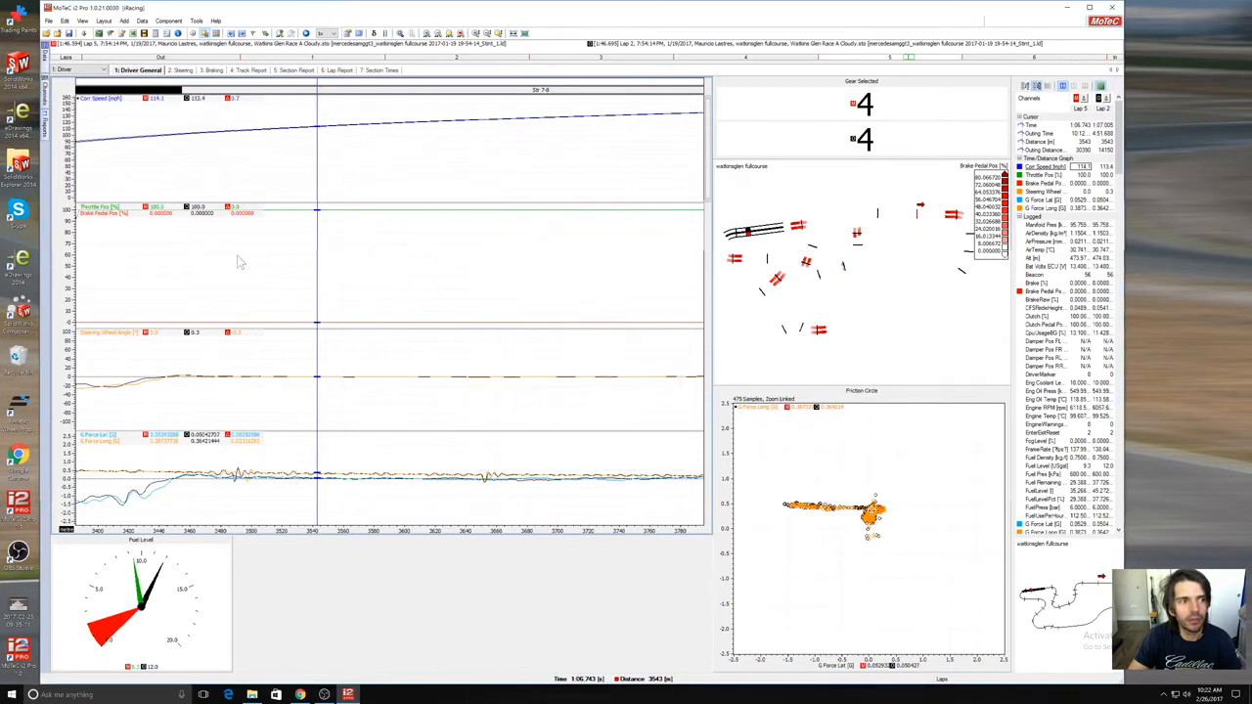
# Step: Compare both laps' speeds along the Turn 7–8 straight and trace the cursor from Turn 8 braking to corner exit
pyautogui.moveTo(289, 166); pyautogui.dragTo(649, 143)
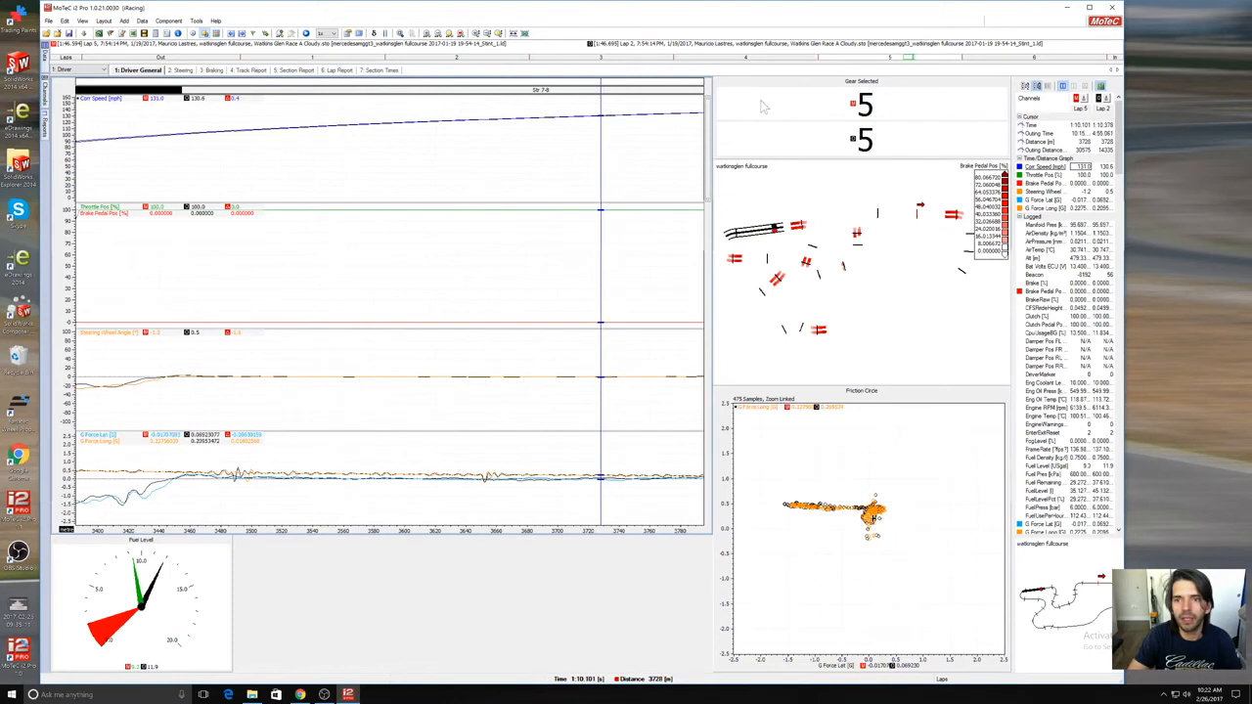
pyautogui.moveTo(913, 60); pyautogui.dragTo(920, 58)
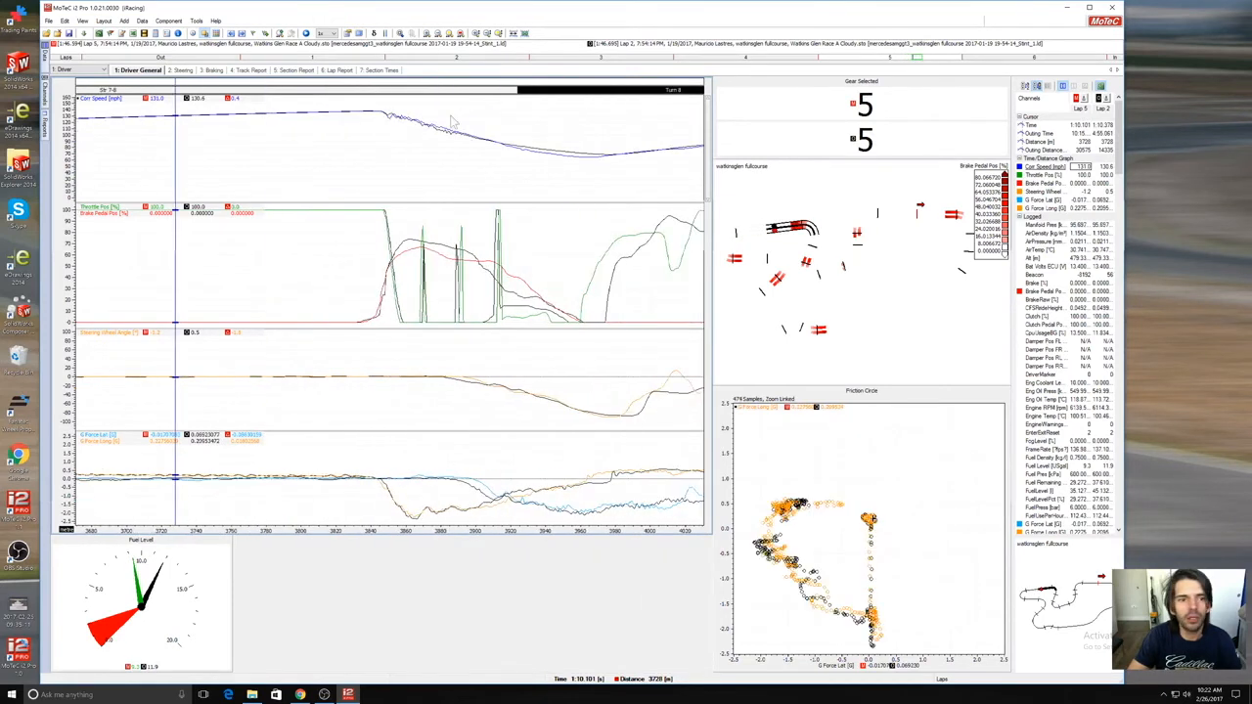
pyautogui.moveTo(287, 127); pyautogui.dragTo(346, 134)
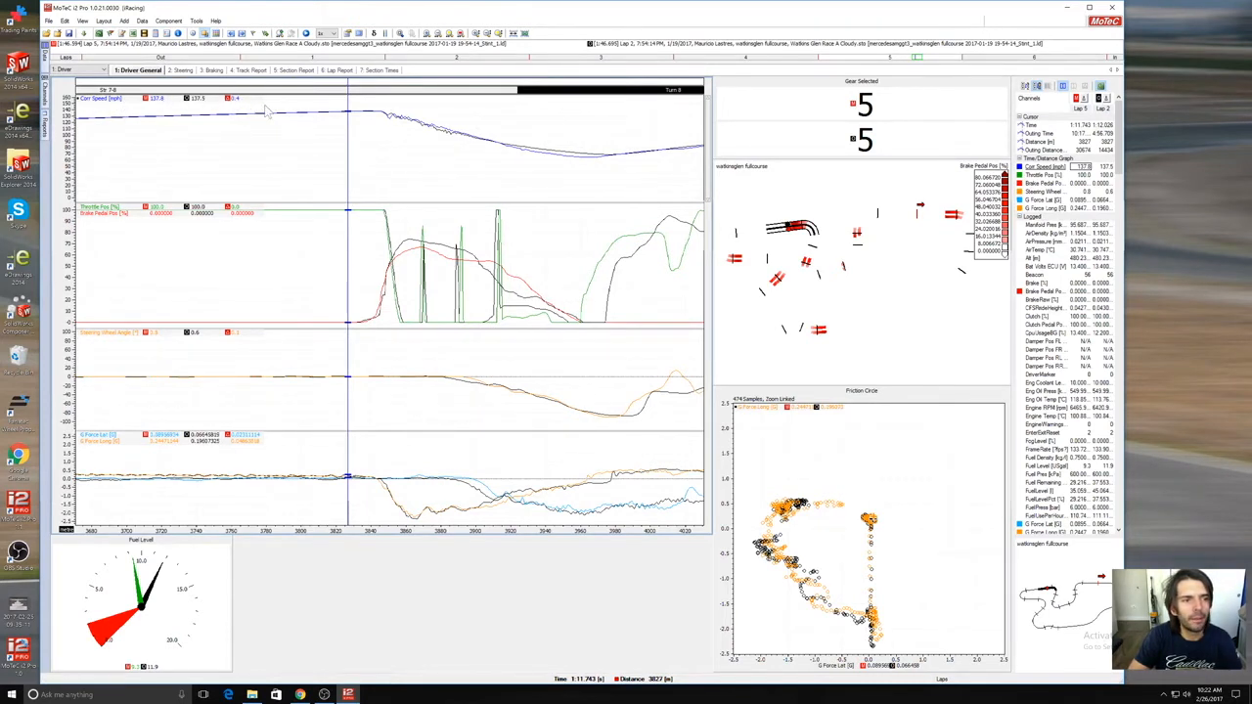
pyautogui.moveTo(340, 130)
pyautogui.mouseDown()
pyautogui.moveTo(361, 131)
pyautogui.moveTo(357, 143)
pyautogui.mouseUp()
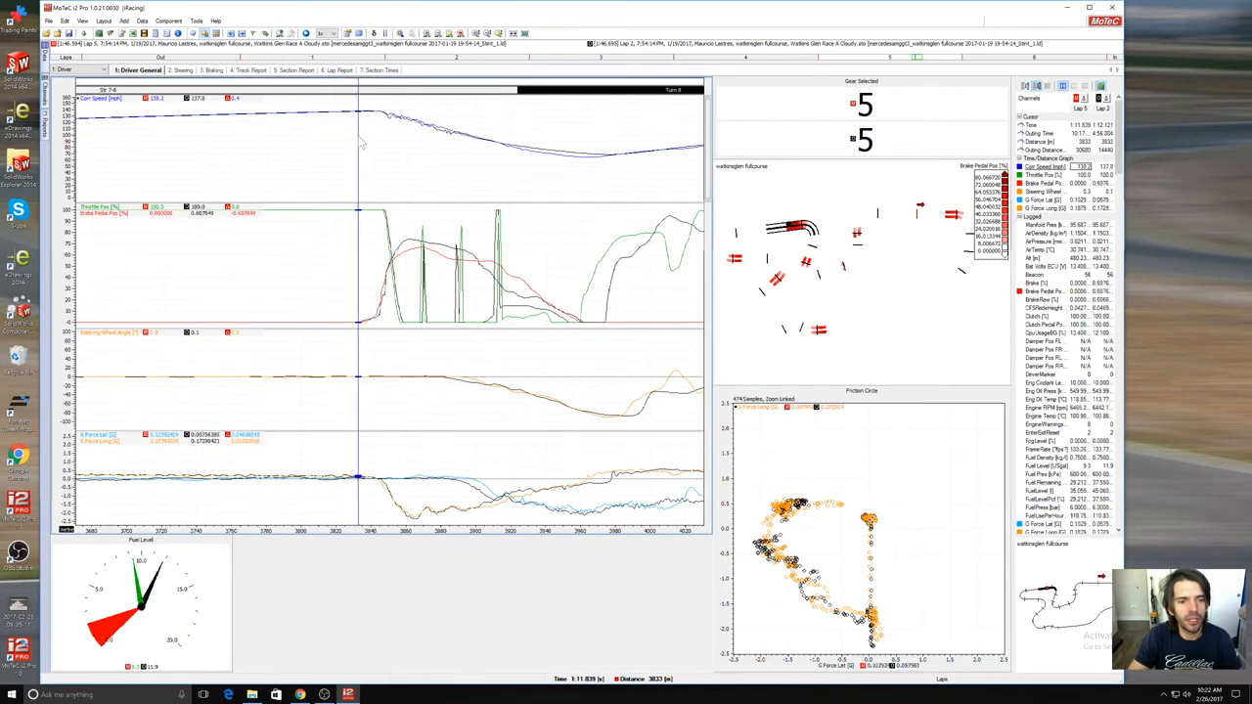
pyautogui.moveTo(362, 144); pyautogui.dragTo(669, 185)
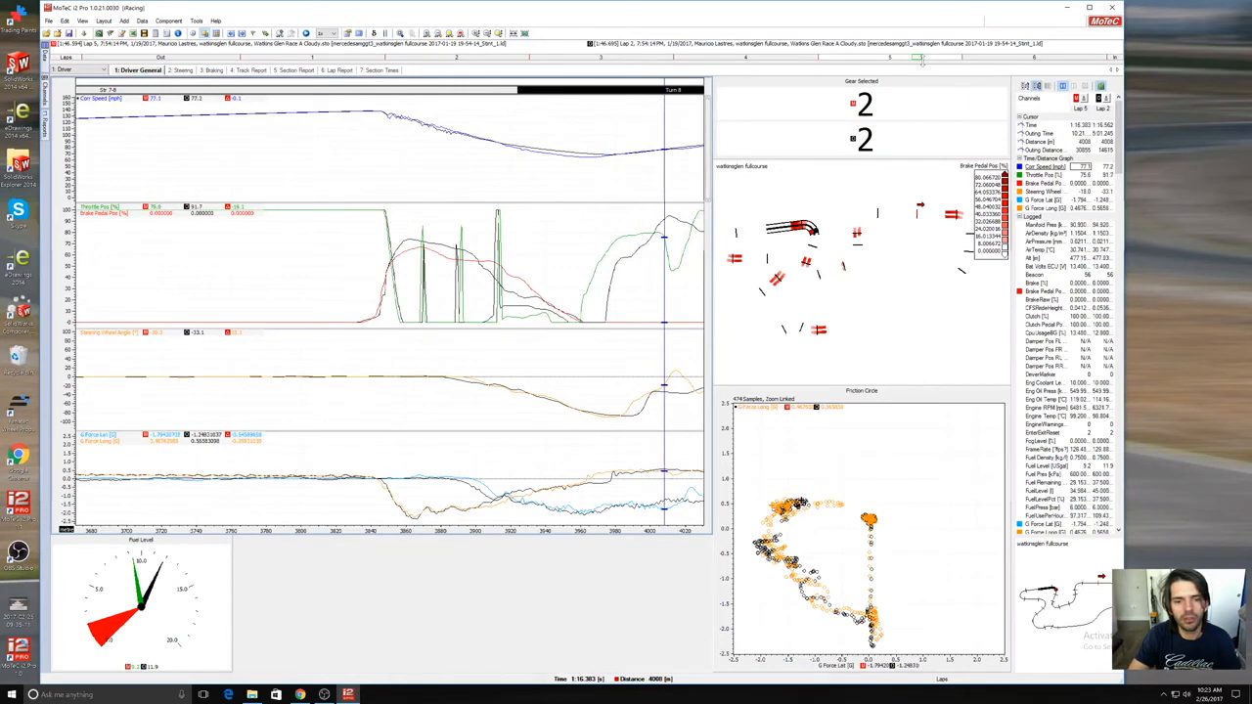
# Step: Check both laps' speeds before Turn 9 braking and trace the cursor back to the minimum speed in Turn 8
pyautogui.moveTo(921, 64); pyautogui.dragTo(926, 64)
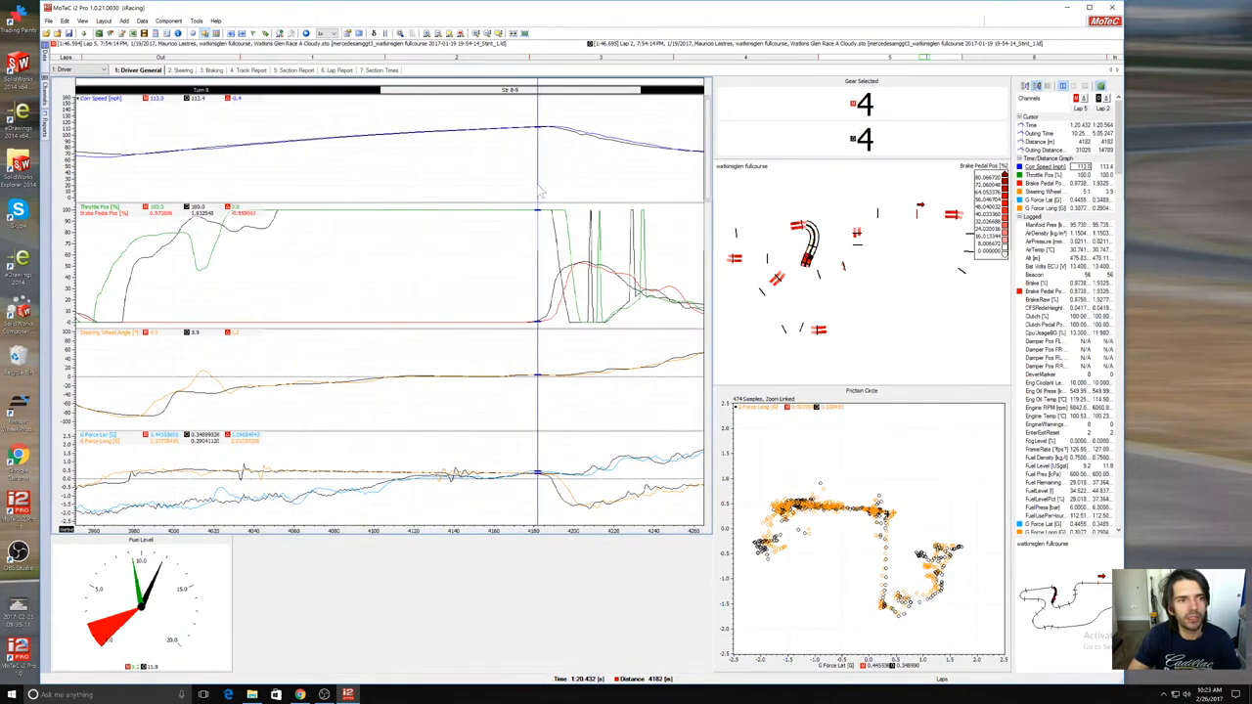
pyautogui.moveTo(541, 191); pyautogui.dragTo(93, 206)
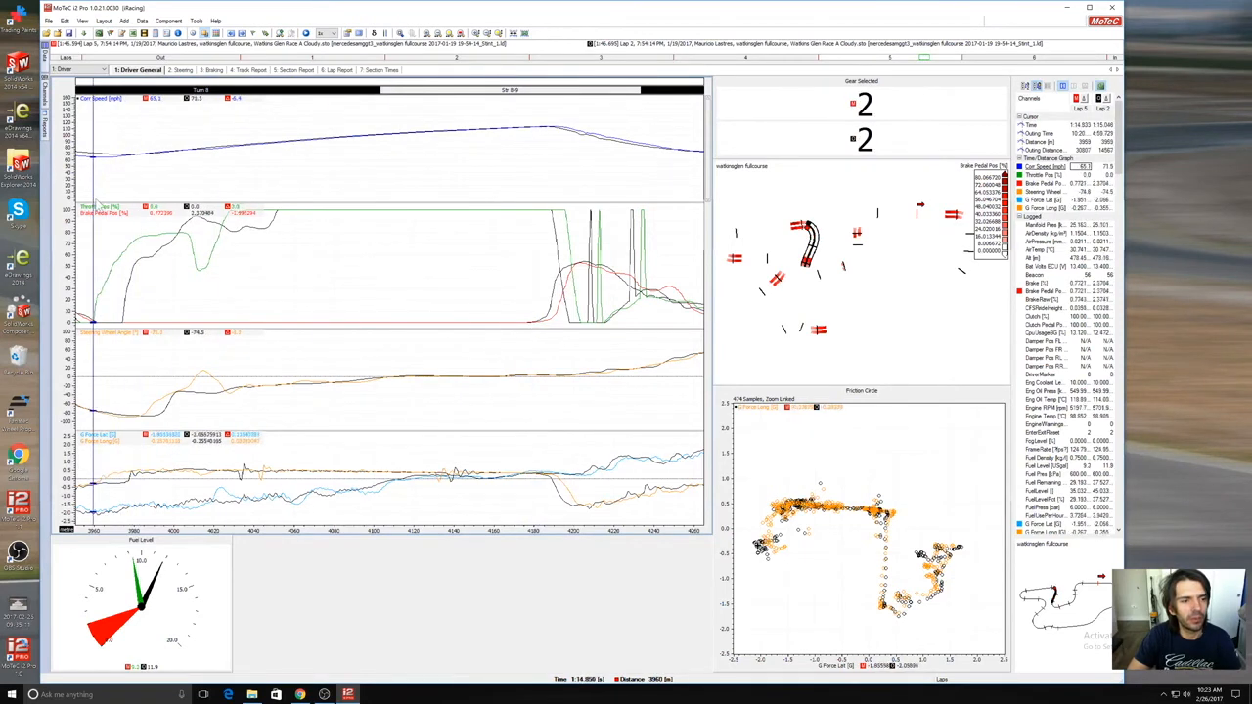
pyautogui.moveTo(202, 207); pyautogui.dragTo(94, 206)
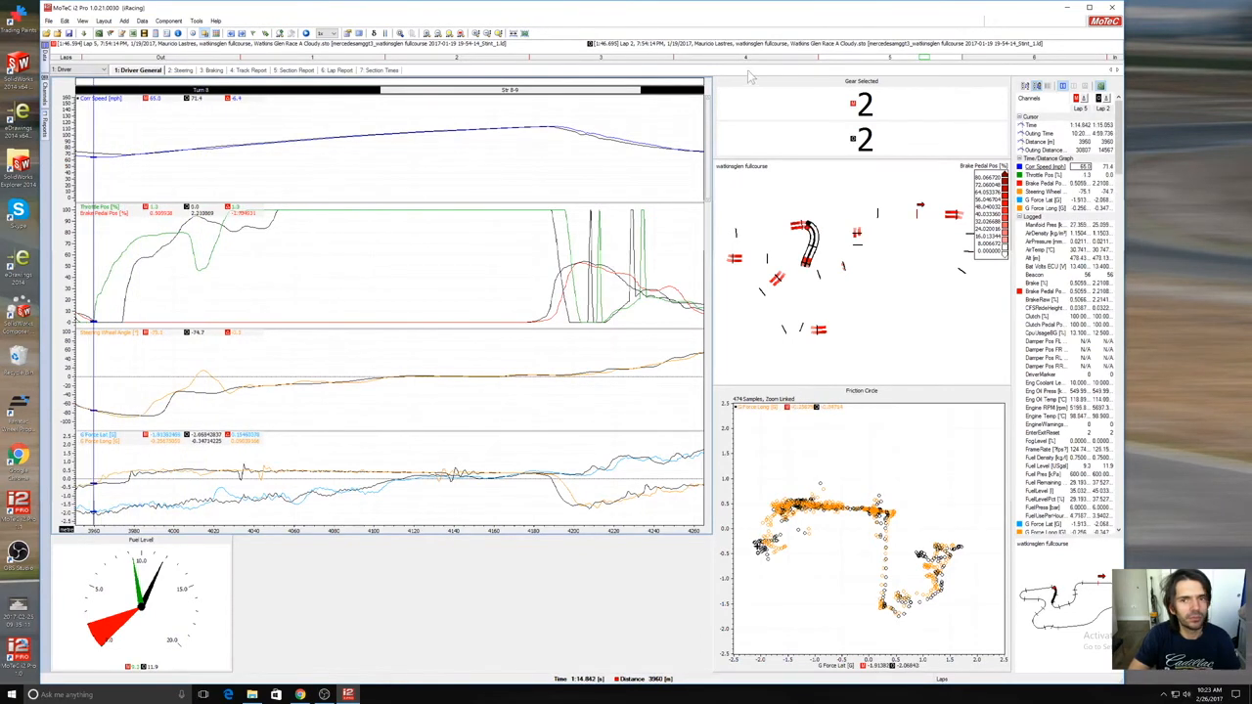
# Step: Recentre the graphs on Turn 8 and compare trail braking, minimum speed and throttle application through to the exit
pyautogui.moveTo(925, 63); pyautogui.dragTo(920, 62)
pyautogui.moveTo(354, 190)
pyautogui.mouseDown()
pyautogui.moveTo(262, 190)
pyautogui.moveTo(356, 206)
pyautogui.mouseUp()
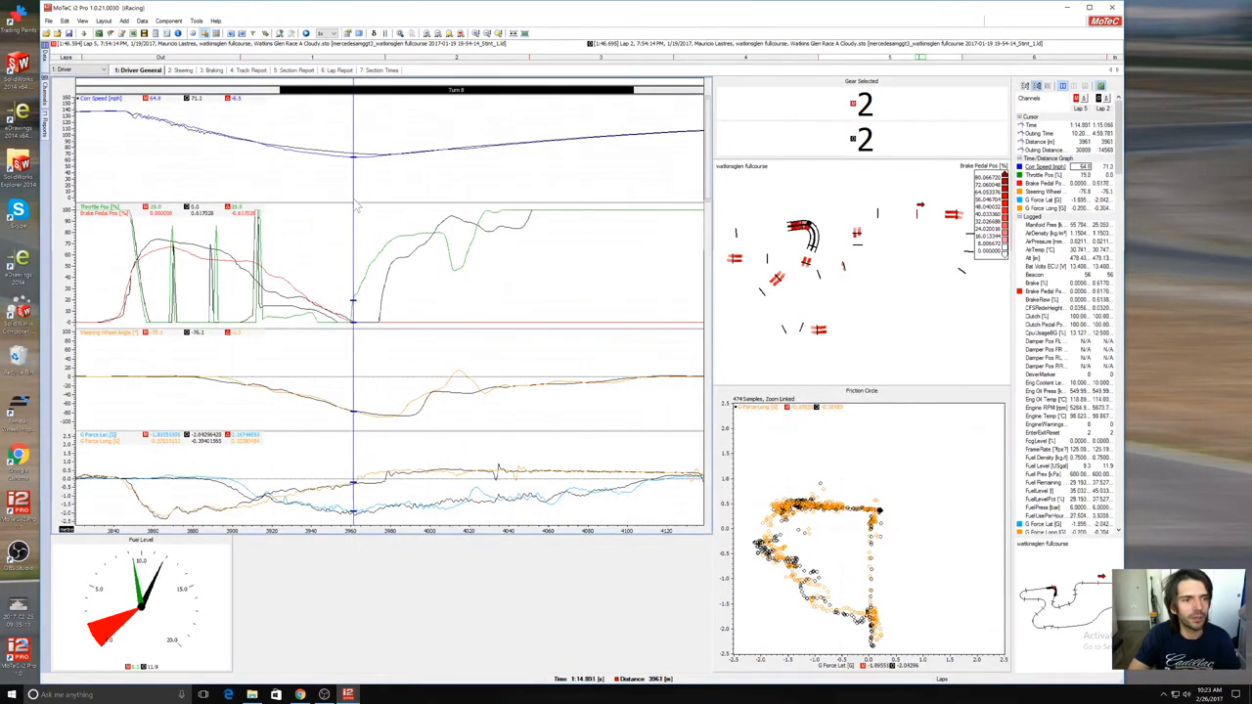
pyautogui.moveTo(358, 205); pyautogui.dragTo(241, 219)
pyautogui.moveTo(239, 286); pyautogui.dragTo(223, 285)
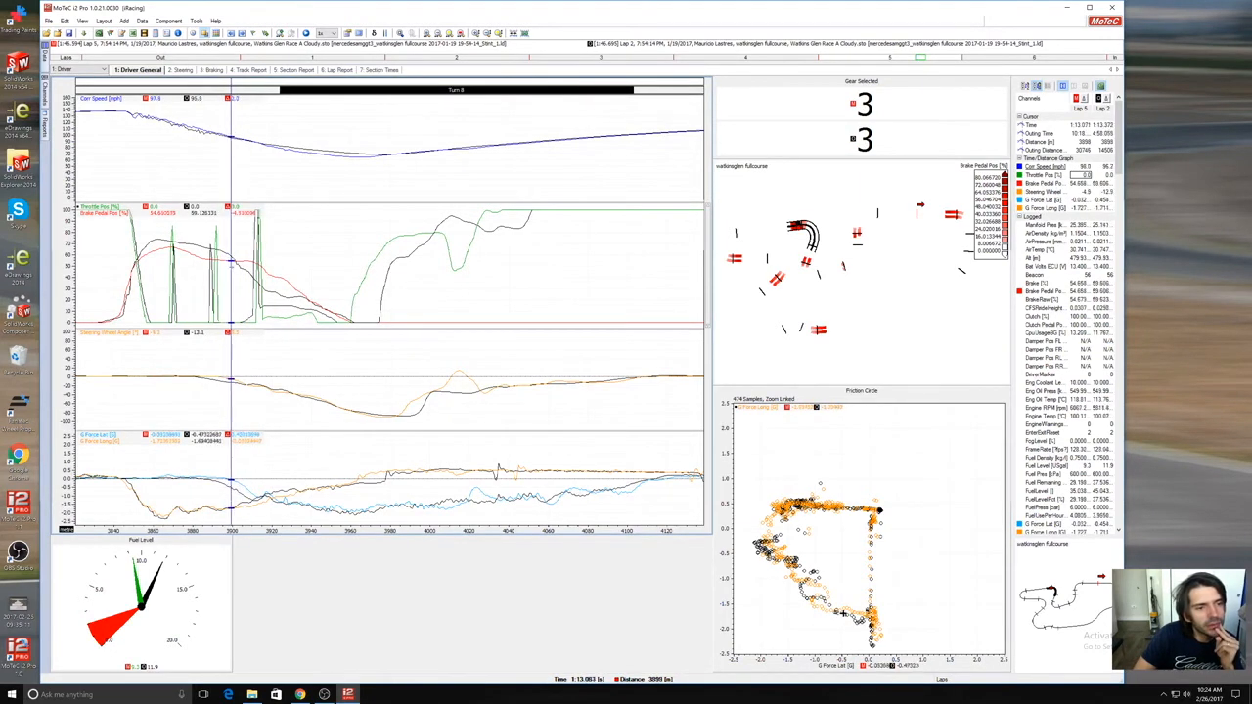
pyautogui.moveTo(249, 281); pyautogui.dragTo(275, 278)
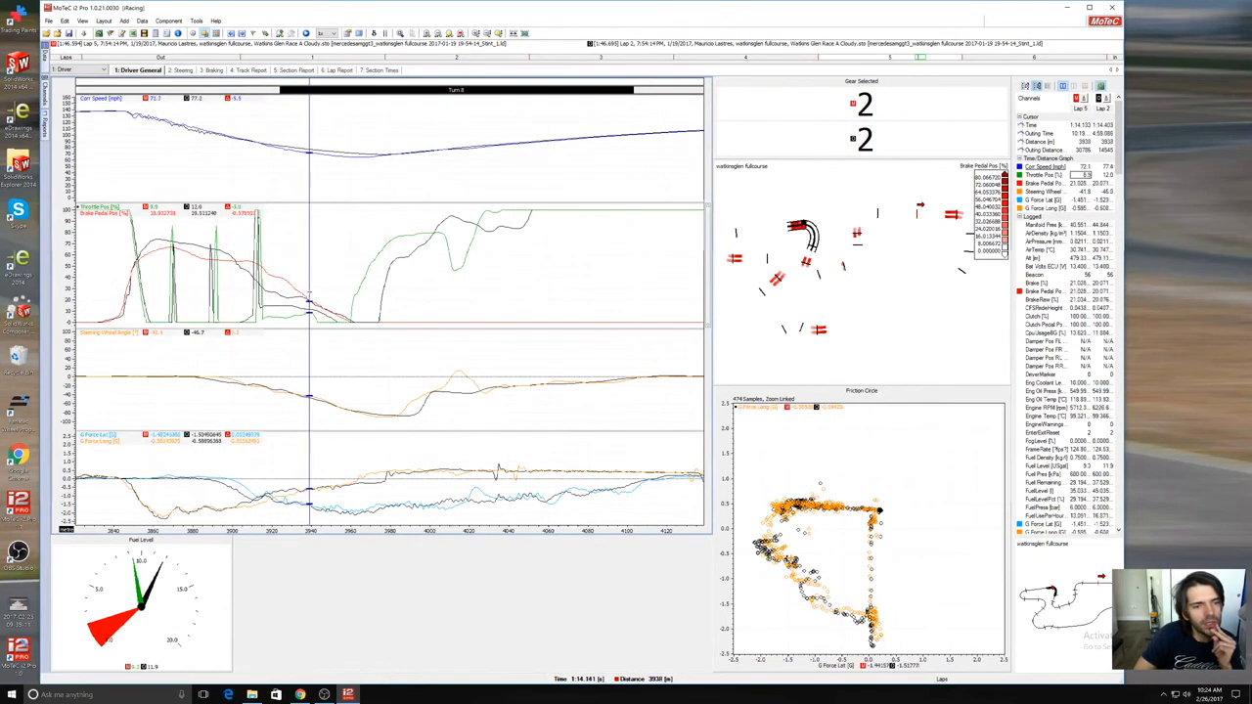
pyautogui.moveTo(310, 298)
pyautogui.mouseDown()
pyautogui.moveTo(343, 293)
pyautogui.moveTo(271, 288)
pyautogui.moveTo(449, 313)
pyautogui.moveTo(231, 283)
pyautogui.moveTo(366, 284)
pyautogui.moveTo(295, 283)
pyautogui.moveTo(361, 283)
pyautogui.moveTo(331, 284)
pyautogui.moveTo(363, 315)
pyautogui.moveTo(574, 311)
pyautogui.mouseUp()
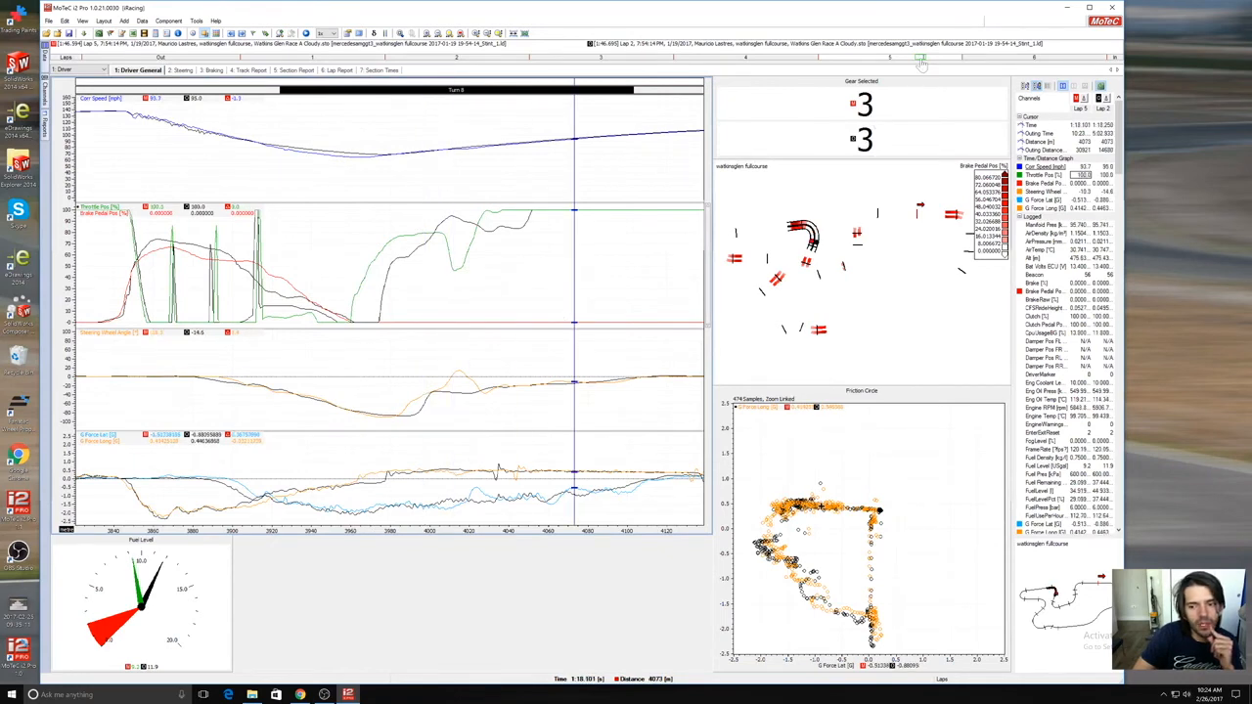
# Step: Place the cursor at Lap 5's mid-exit throttle lift in Turn 8 and display the variance graph above the speed graph
pyautogui.moveTo(920, 61); pyautogui.dragTo(923, 64)
pyautogui.moveTo(419, 138); pyautogui.dragTo(278, 142)
pyautogui.moveTo(923, 60); pyautogui.dragTo(921, 61)
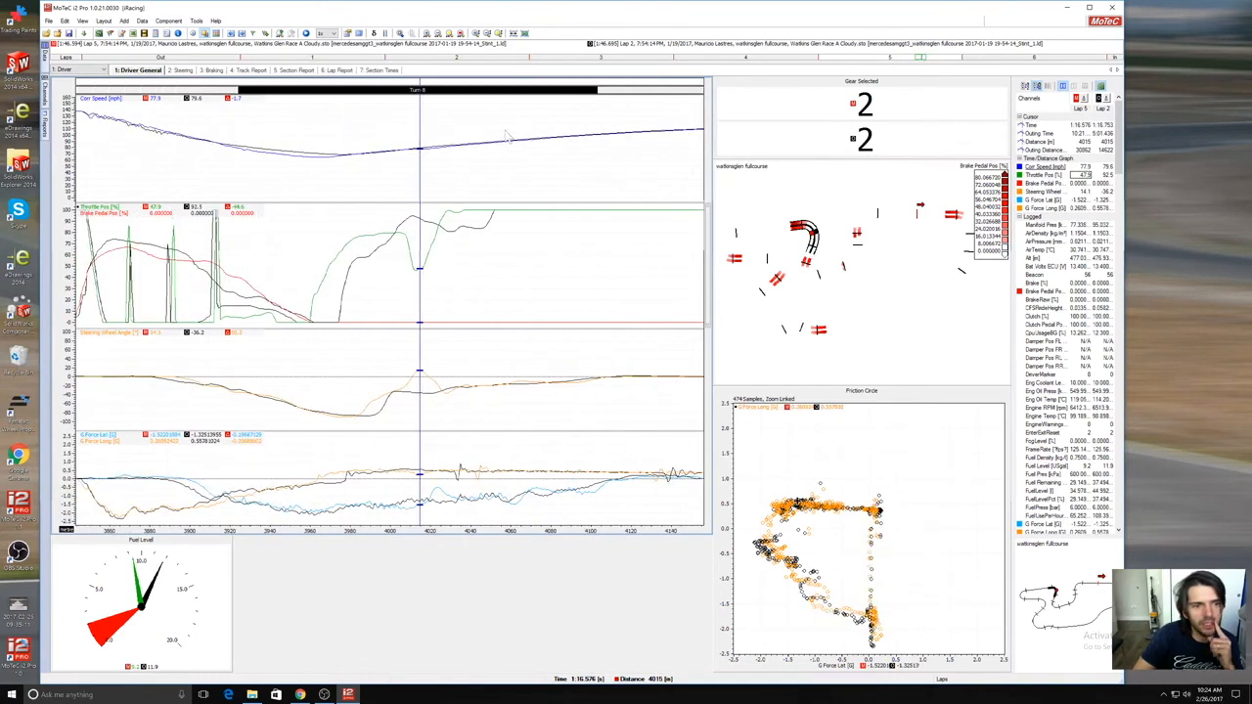
pyautogui.click(374, 35)
pyautogui.moveTo(392, 204); pyautogui.dragTo(412, 186)
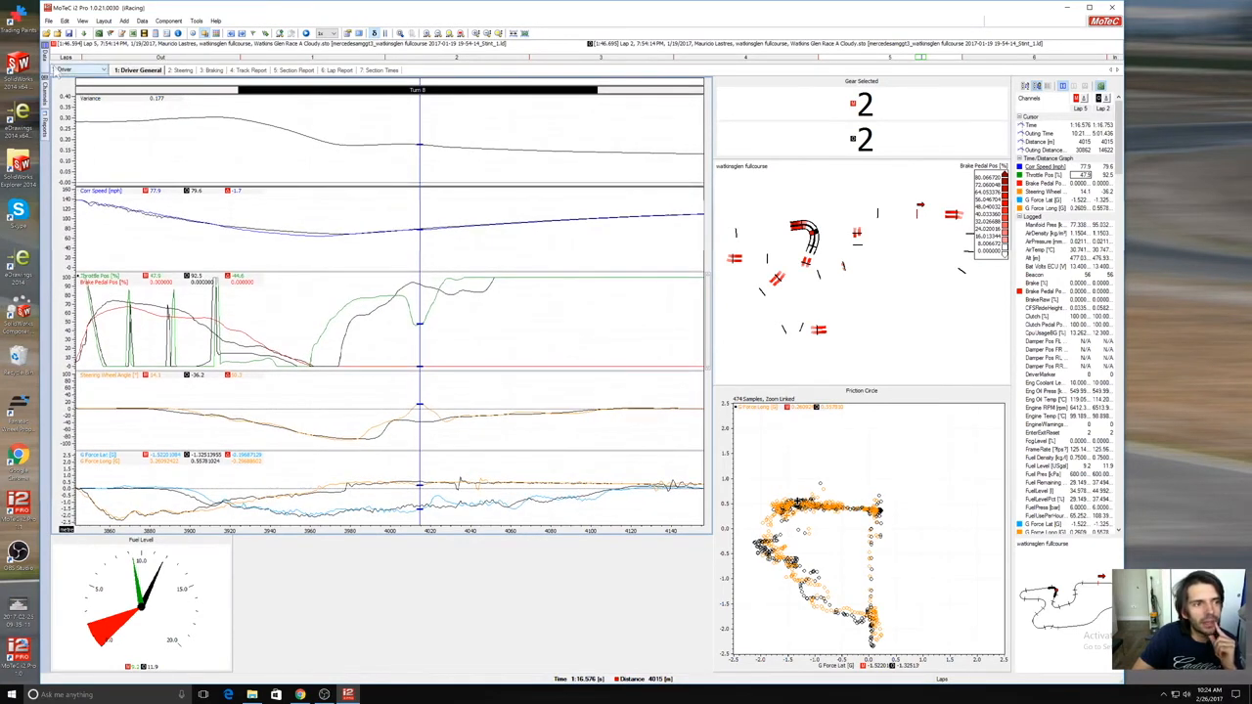
# Step: Clear the Lap 2 overlay and try other laps as main and overlay, leaving only Lap 5 selected
pyautogui.moveTo(47, 66)
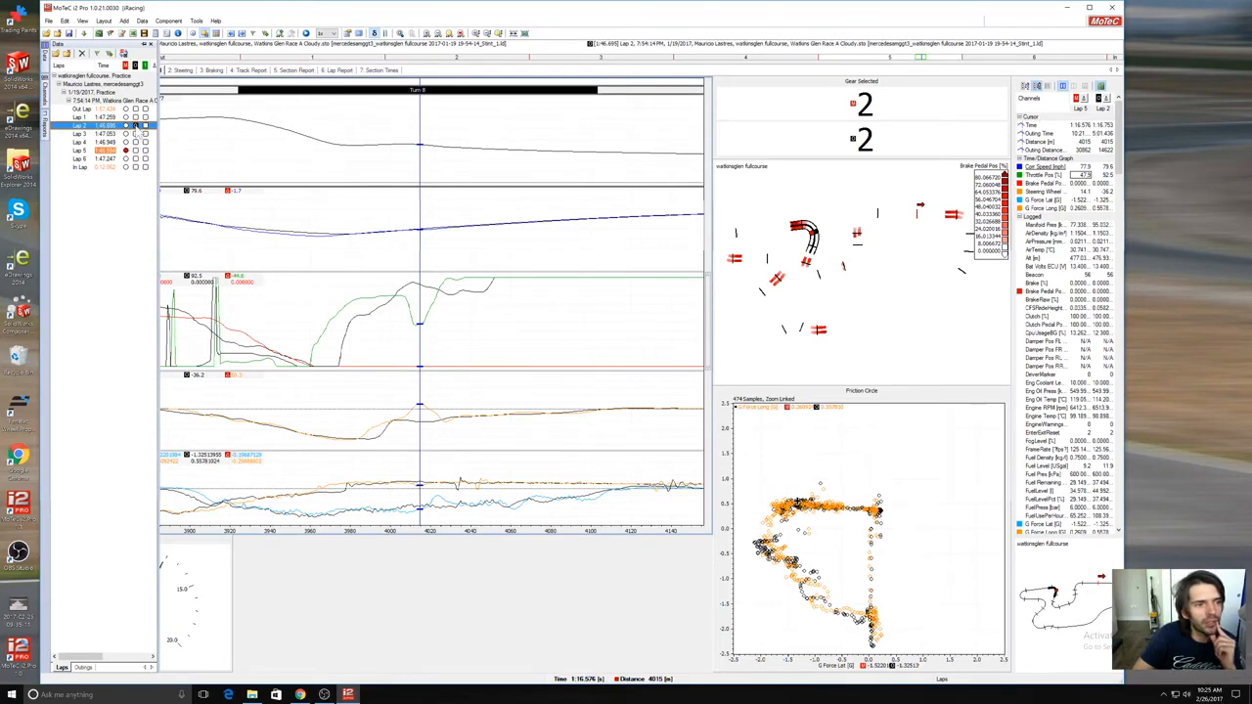
pyautogui.click(135, 126)
pyautogui.click(126, 150)
pyautogui.click(125, 143)
pyautogui.click(126, 151)
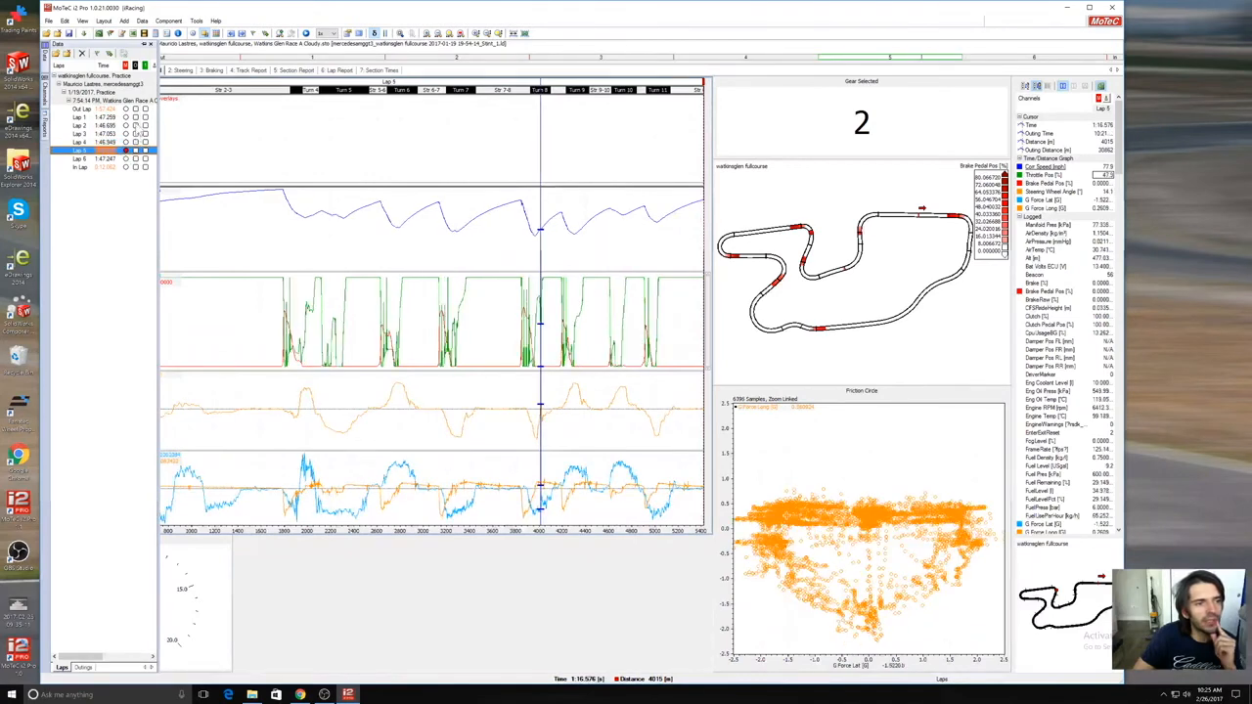
pyautogui.click(135, 127)
pyautogui.click(135, 134)
pyautogui.click(134, 143)
pyautogui.click(135, 134)
pyautogui.click(135, 134)
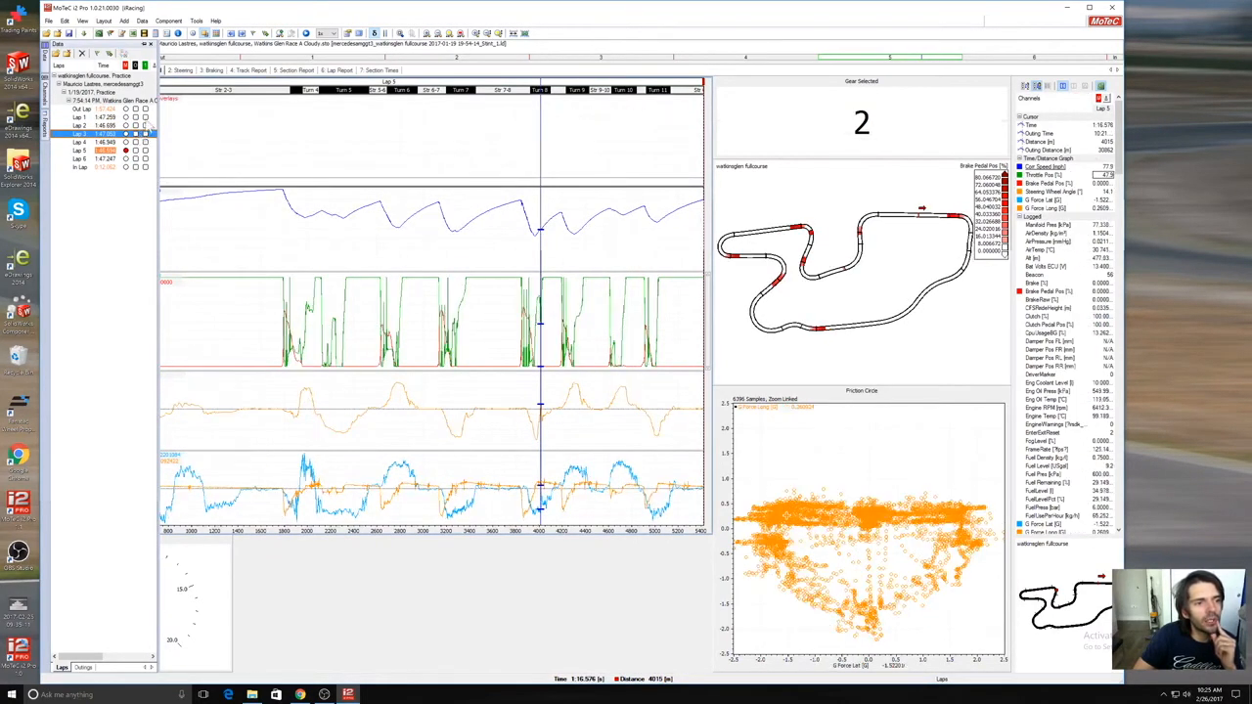
# Step: Overlay Laps 2, 3 and 4 together on Lap 5 and compare their variance traces around Turn 8
pyautogui.click(146, 127)
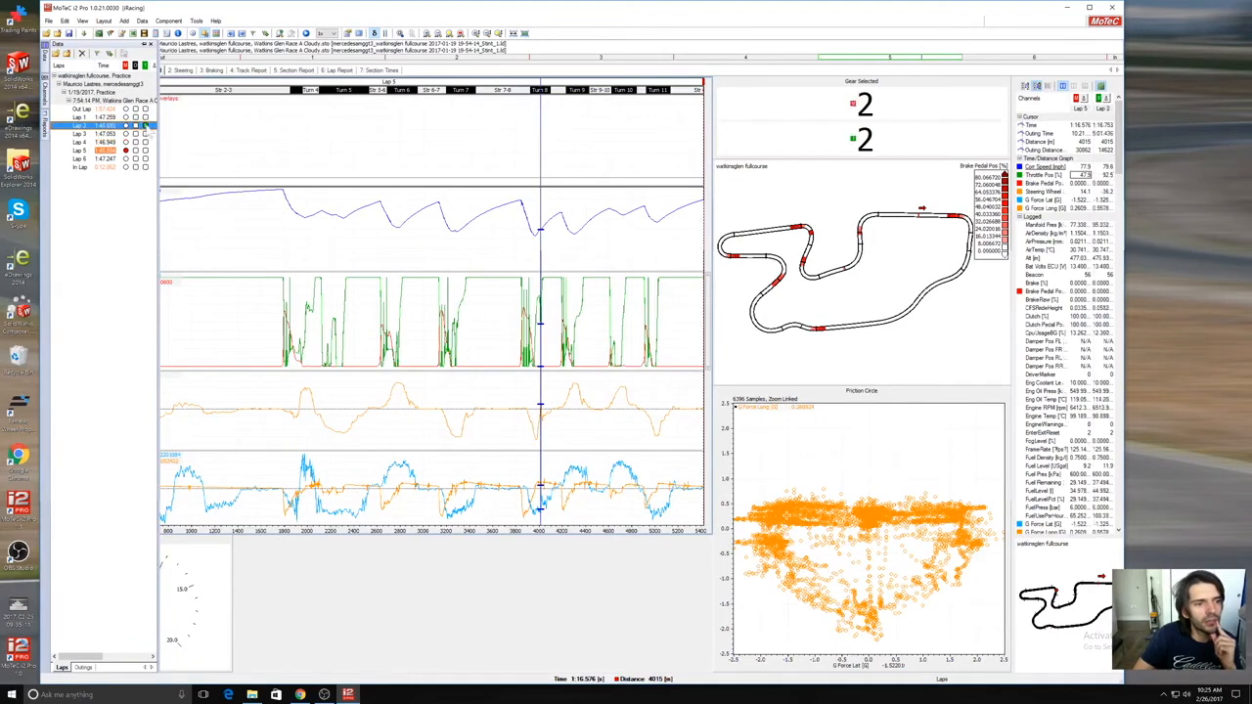
pyautogui.click(145, 134)
pyautogui.click(146, 143)
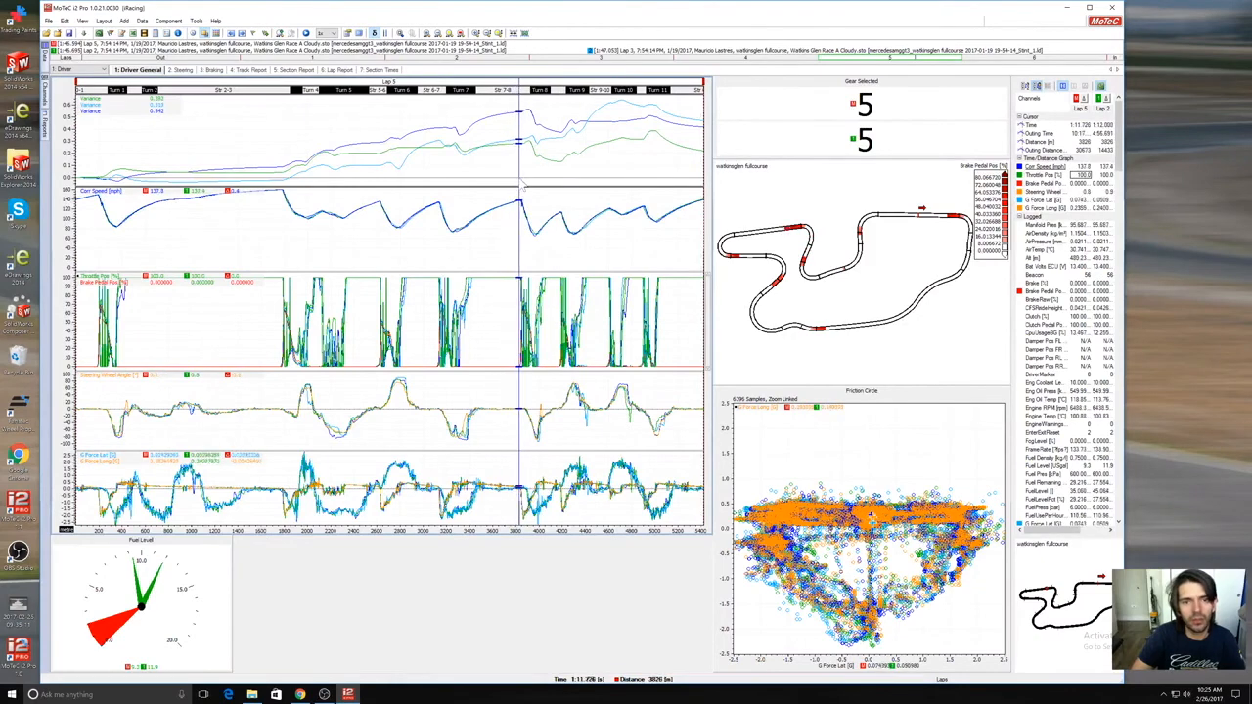
pyautogui.moveTo(509, 181); pyautogui.dragTo(550, 187)
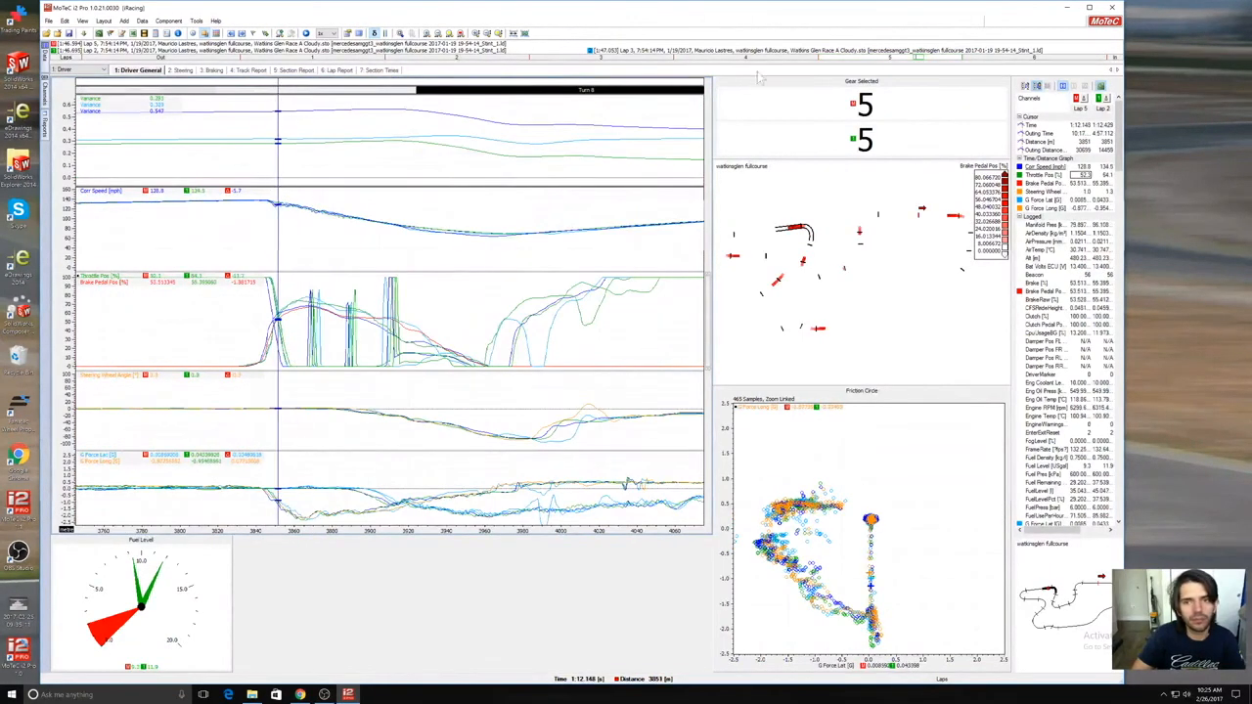
pyautogui.moveTo(919, 60); pyautogui.dragTo(917, 56)
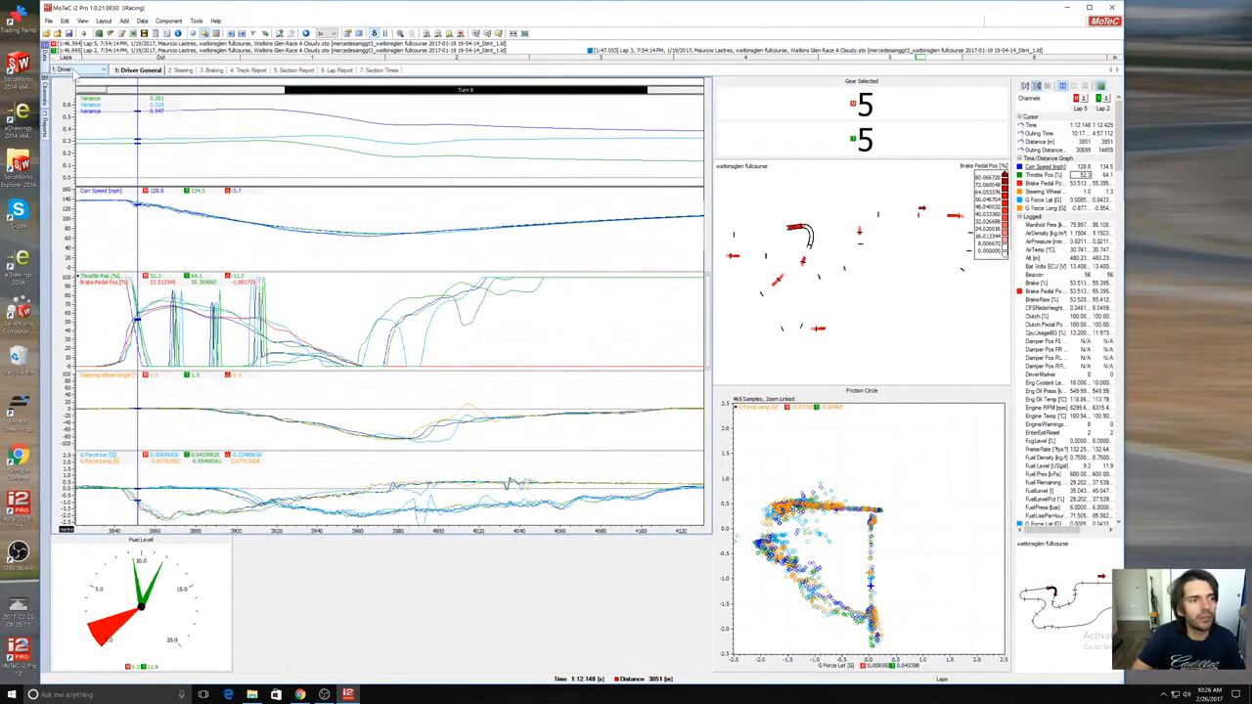
# Step: Remove the additional overlays of Laps 2, 3 and 4 and set Lap 2 as the only overlay on Lap 5
pyautogui.moveTo(45, 58)
pyautogui.click(145, 143)
pyautogui.click(146, 134)
pyautogui.click(146, 126)
pyautogui.click(136, 126)
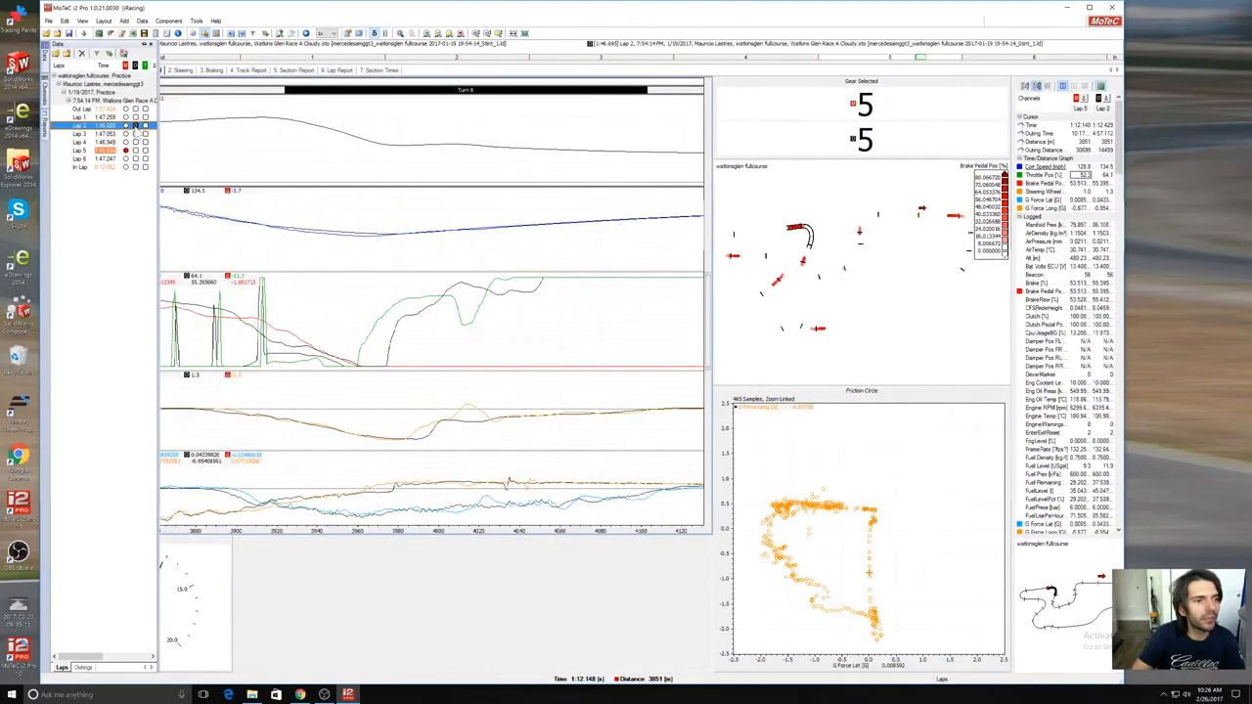
# Step: Trace the variance between Laps 5 and 2 from Turn 8 braking, through the corner, to just before Turn 9 braking
pyautogui.moveTo(353, 260); pyautogui.dragTo(102, 238)
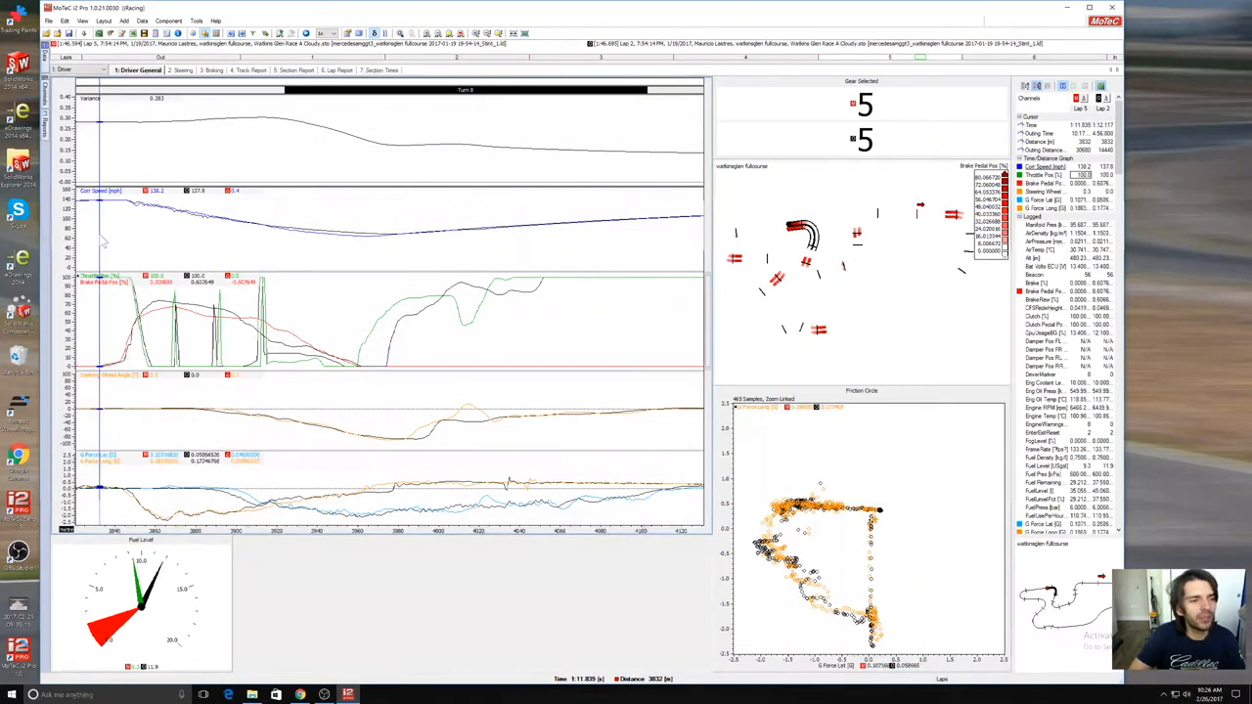
pyautogui.moveTo(100, 235); pyautogui.dragTo(102, 233)
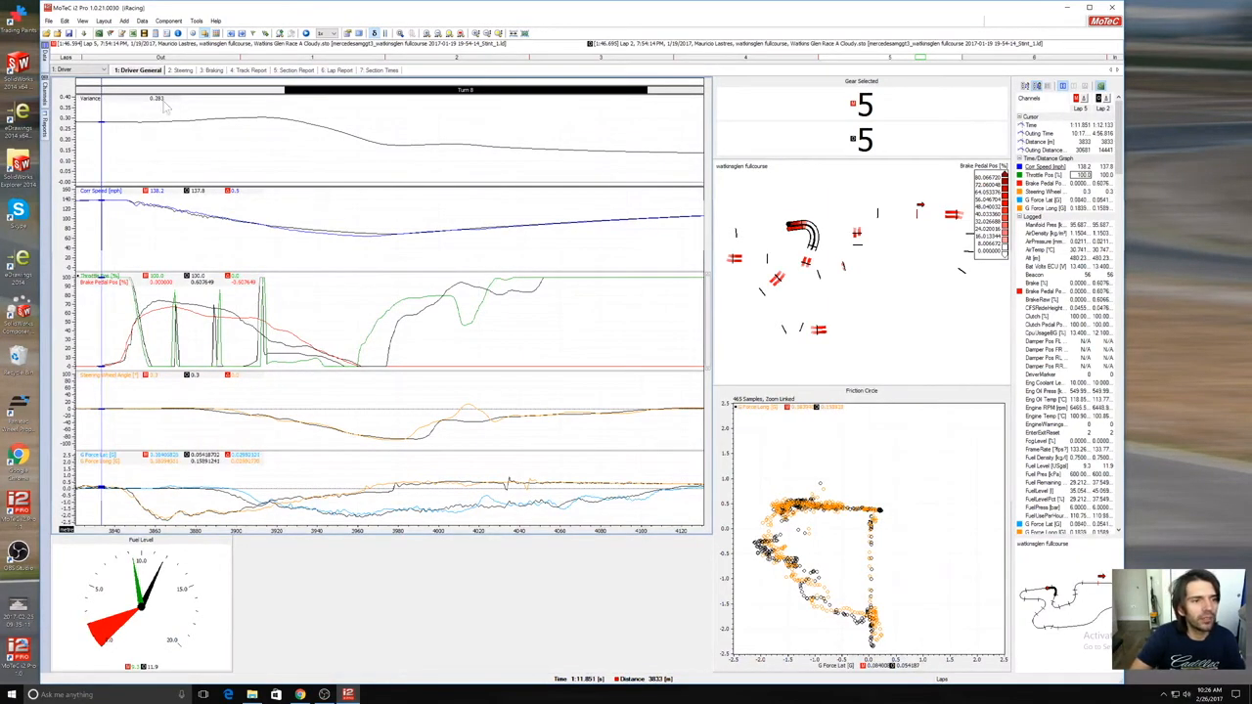
pyautogui.moveTo(98, 144); pyautogui.dragTo(678, 207)
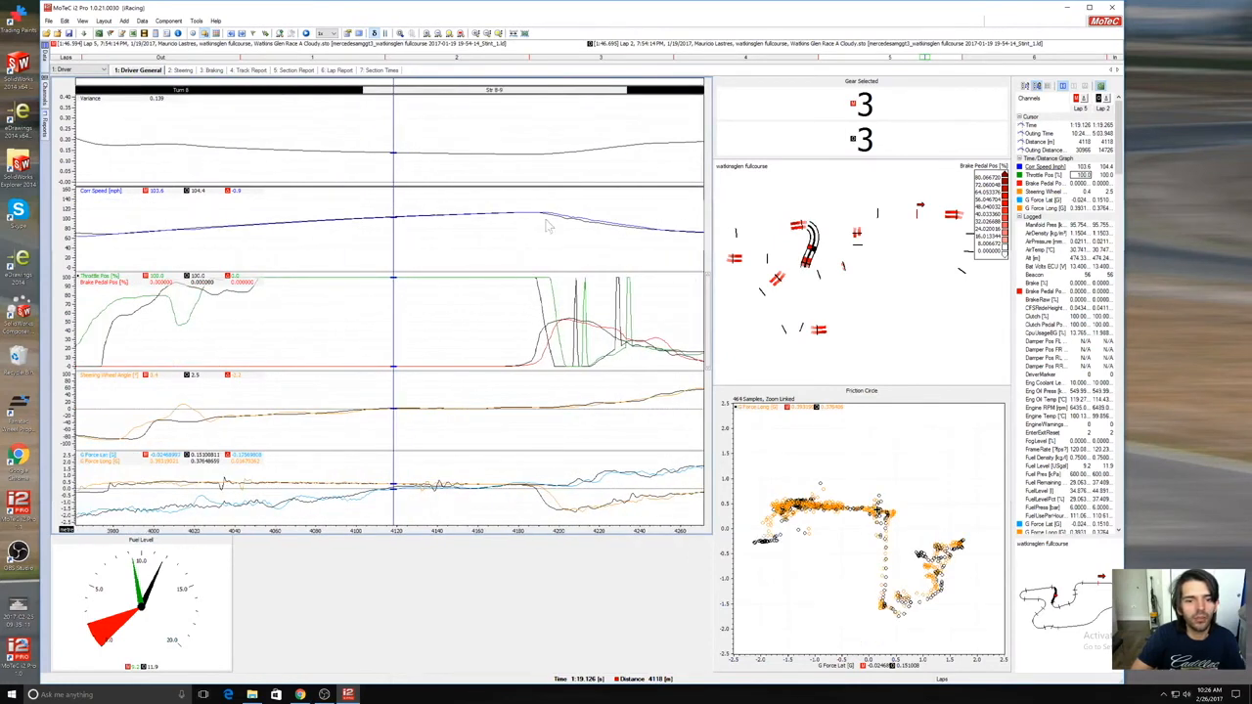
pyautogui.click(506, 235)
pyautogui.moveTo(509, 231); pyautogui.dragTo(509, 234)
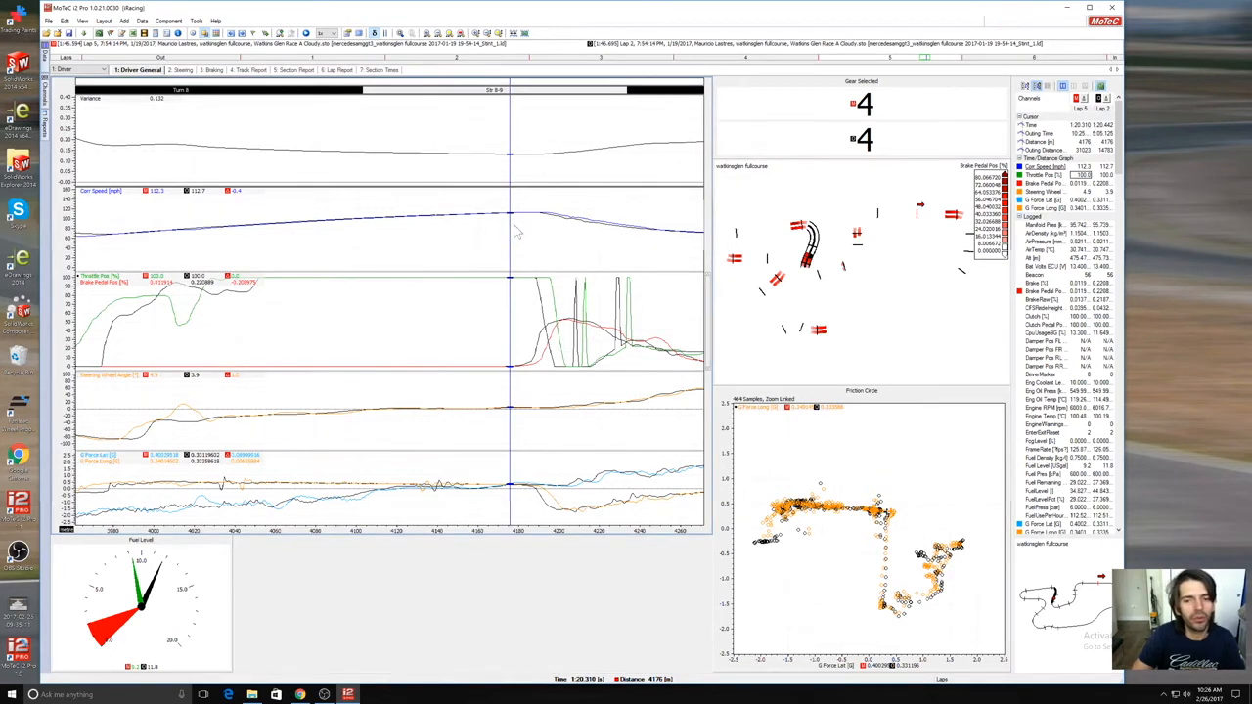
# Step: Compare Laps 5 and 2 at the Turn 8 exit, under braking into the corner and at throttle pick-up
pyautogui.moveTo(507, 231); pyautogui.dragTo(166, 231)
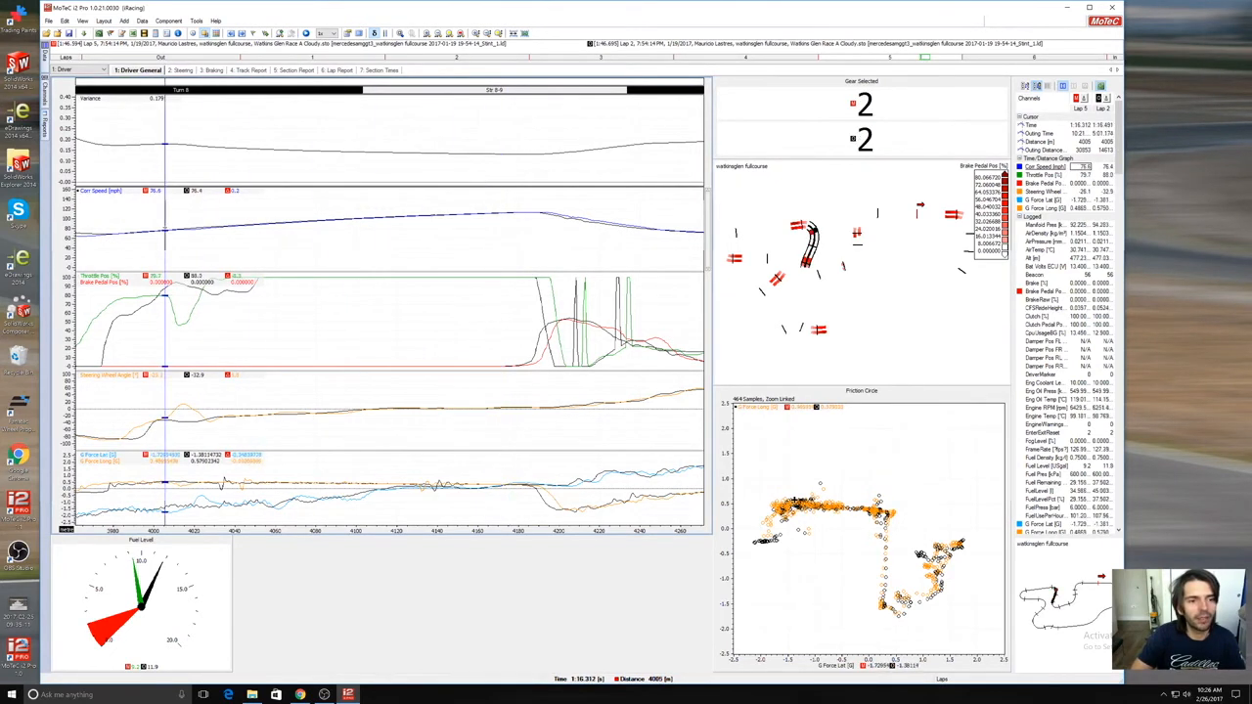
pyautogui.moveTo(924, 61); pyautogui.dragTo(919, 56)
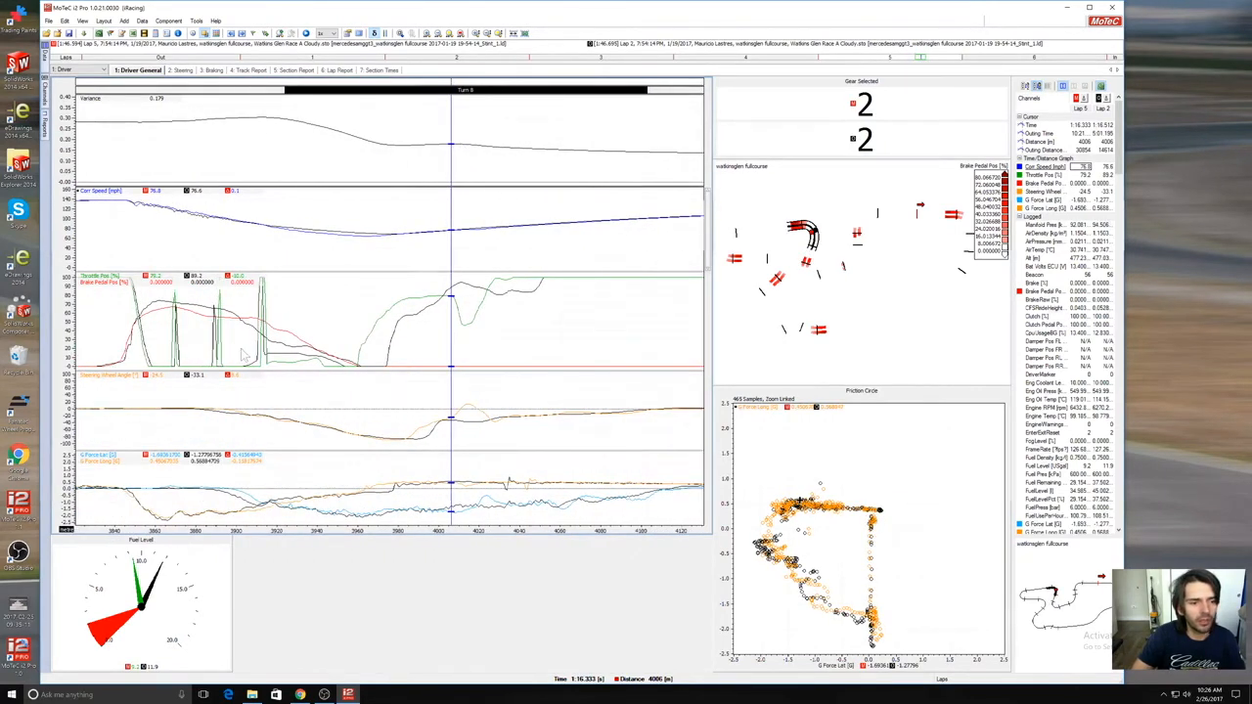
pyautogui.moveTo(208, 315); pyautogui.dragTo(366, 341)
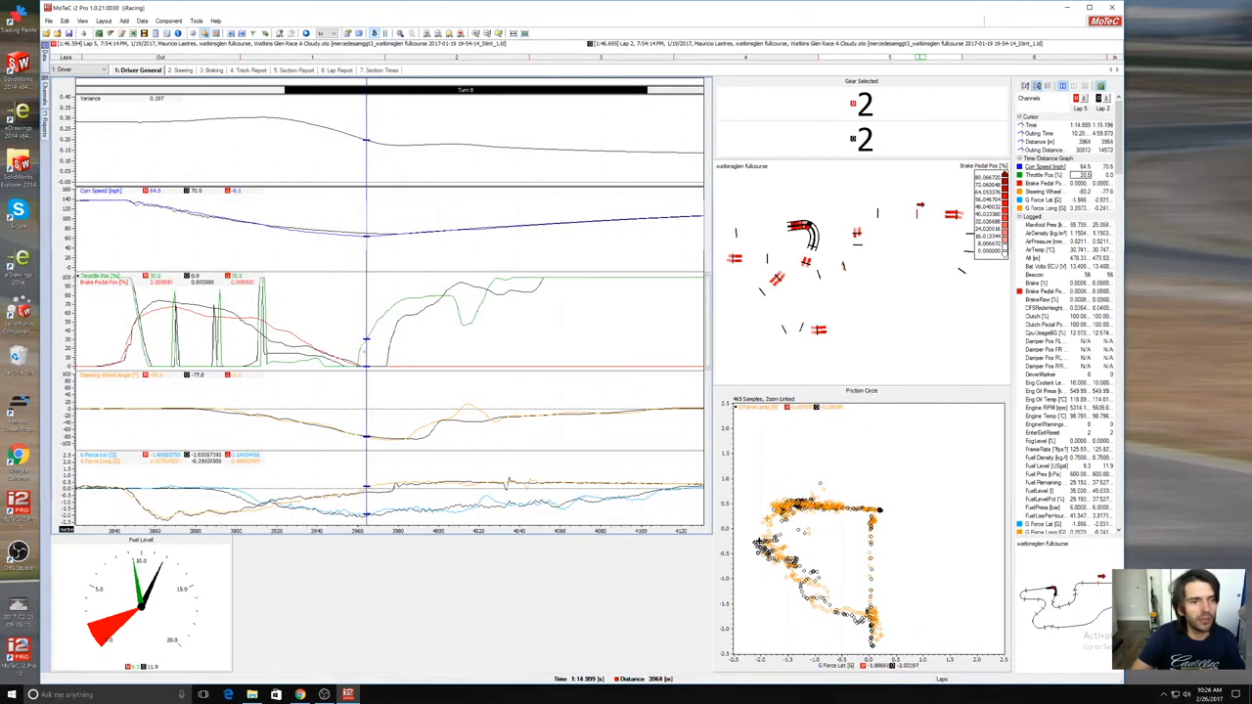
pyautogui.moveTo(349, 254)
pyautogui.mouseDown()
pyautogui.moveTo(528, 267)
pyautogui.moveTo(343, 256)
pyautogui.moveTo(365, 256)
pyautogui.mouseUp()
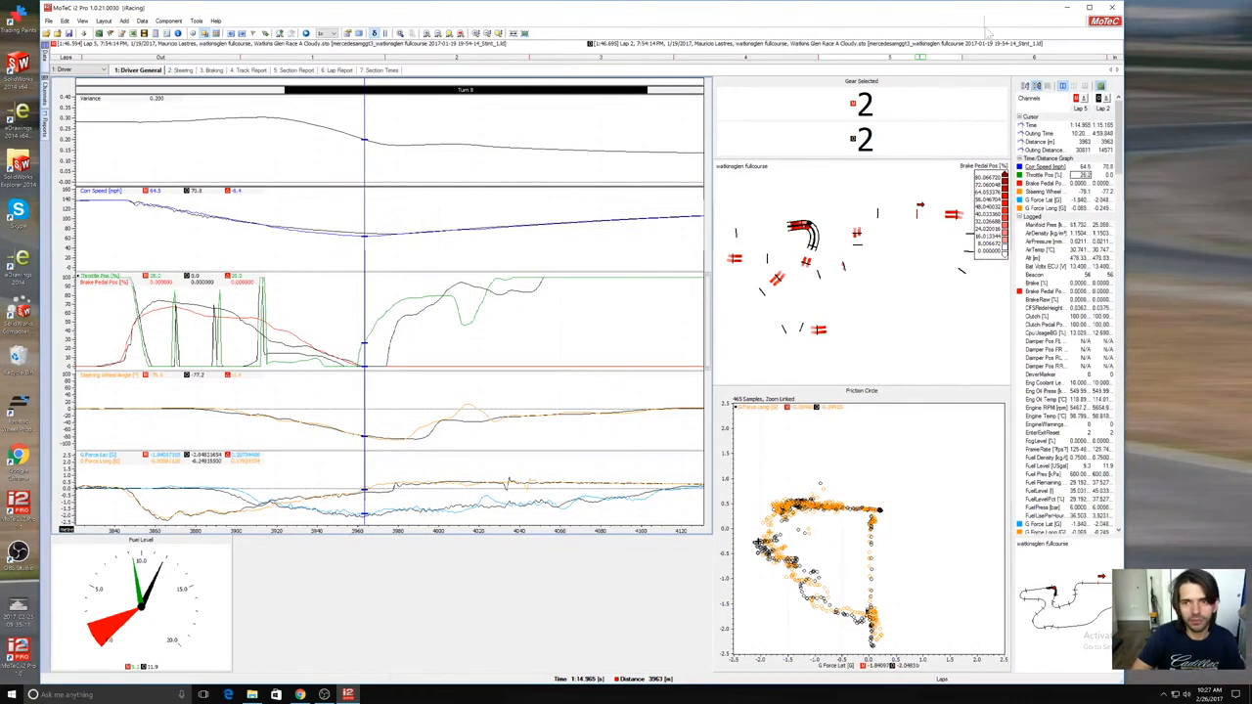
# Step: Trace the variance between Laps 5 and 2 through Turn 9, along the straight to Turn 10 braking, and at Turn 11 entry
pyautogui.moveTo(922, 60); pyautogui.dragTo(933, 62)
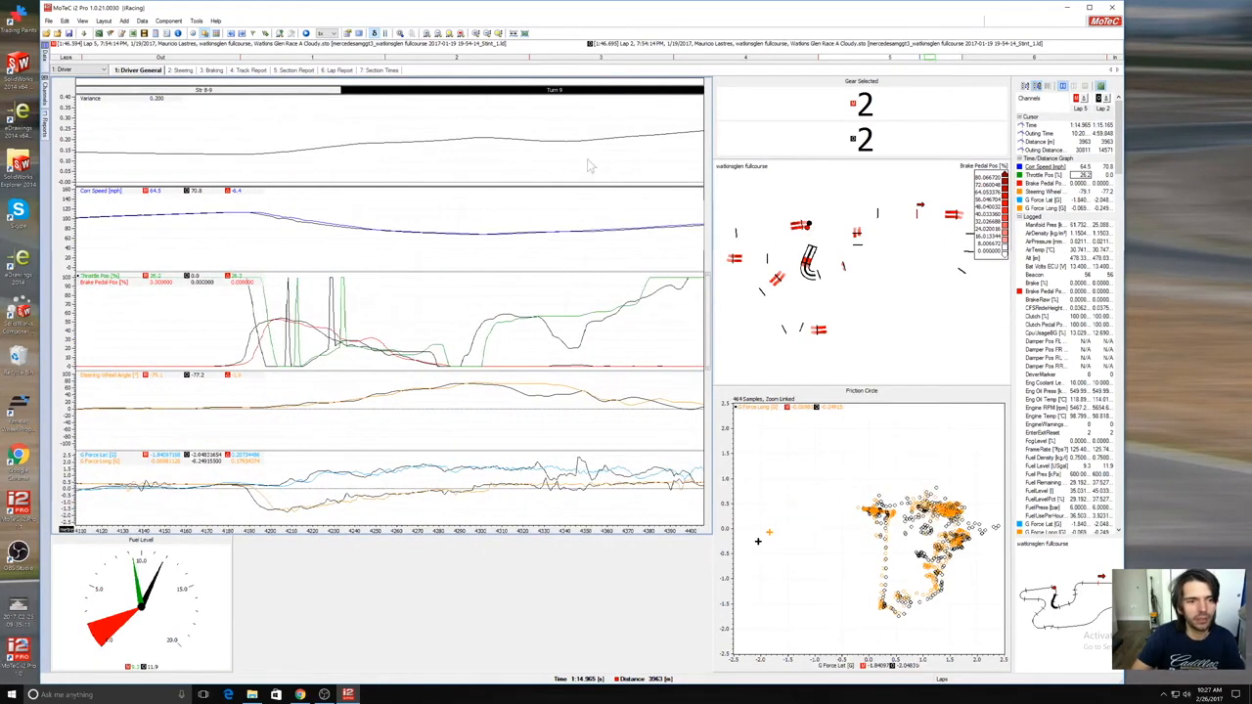
pyautogui.moveTo(259, 166); pyautogui.dragTo(663, 395)
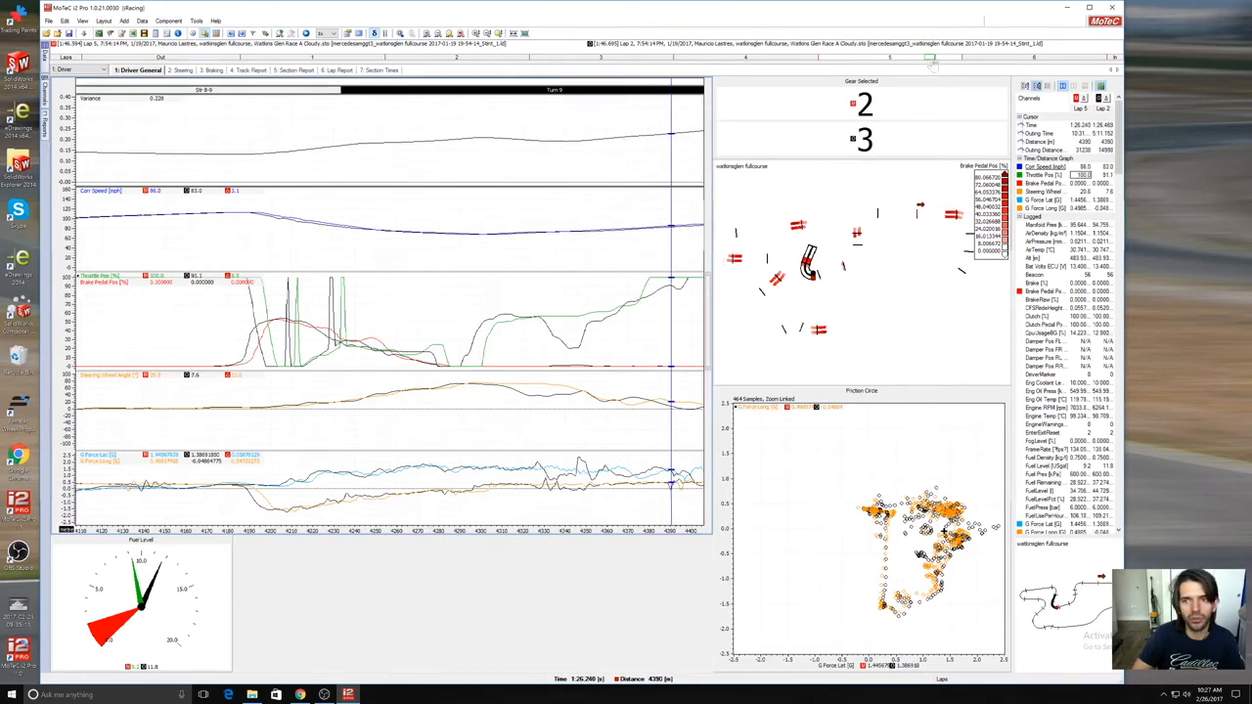
pyautogui.moveTo(933, 60); pyautogui.dragTo(940, 60)
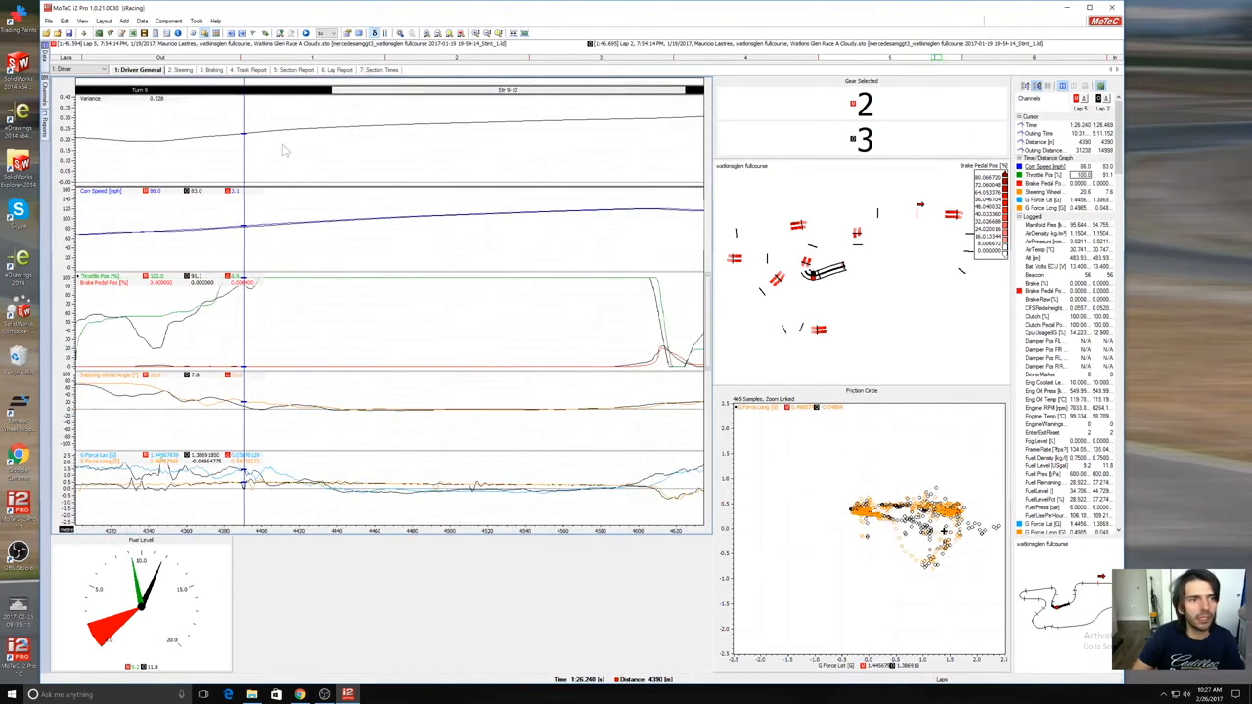
pyautogui.moveTo(243, 147); pyautogui.dragTo(662, 168)
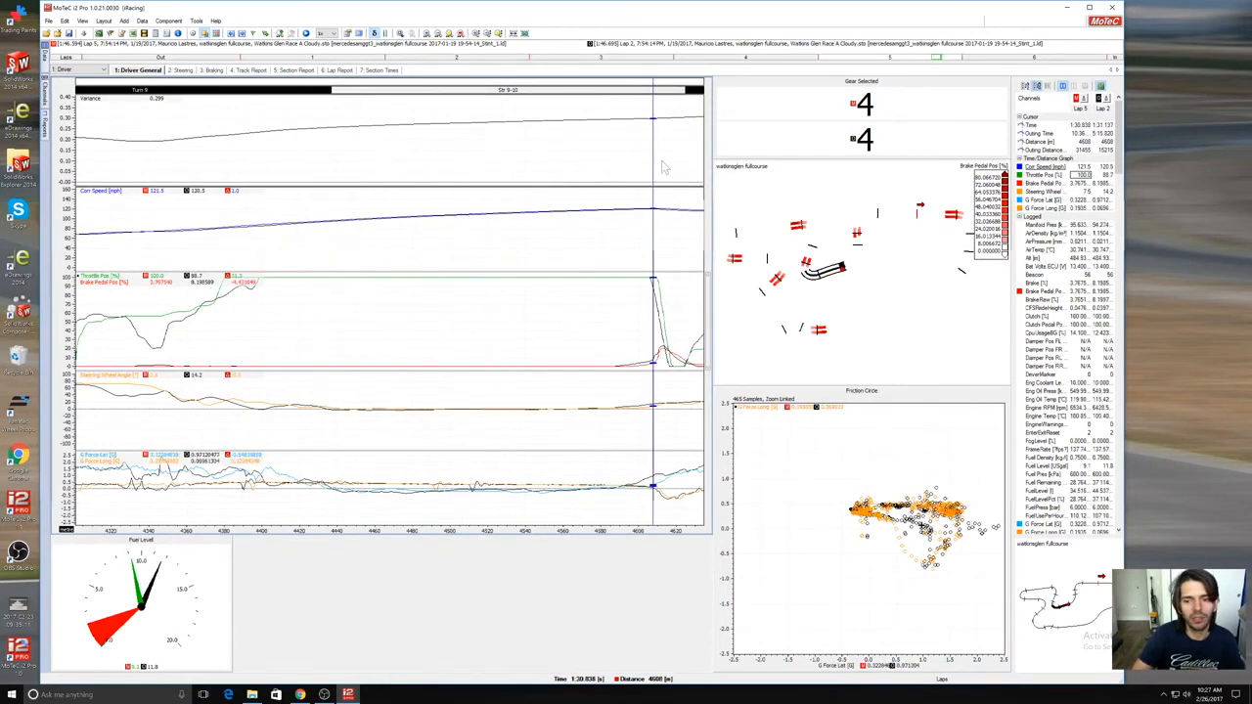
pyautogui.moveTo(935, 60); pyautogui.dragTo(952, 58)
pyautogui.moveTo(296, 200); pyautogui.dragTo(306, 205)
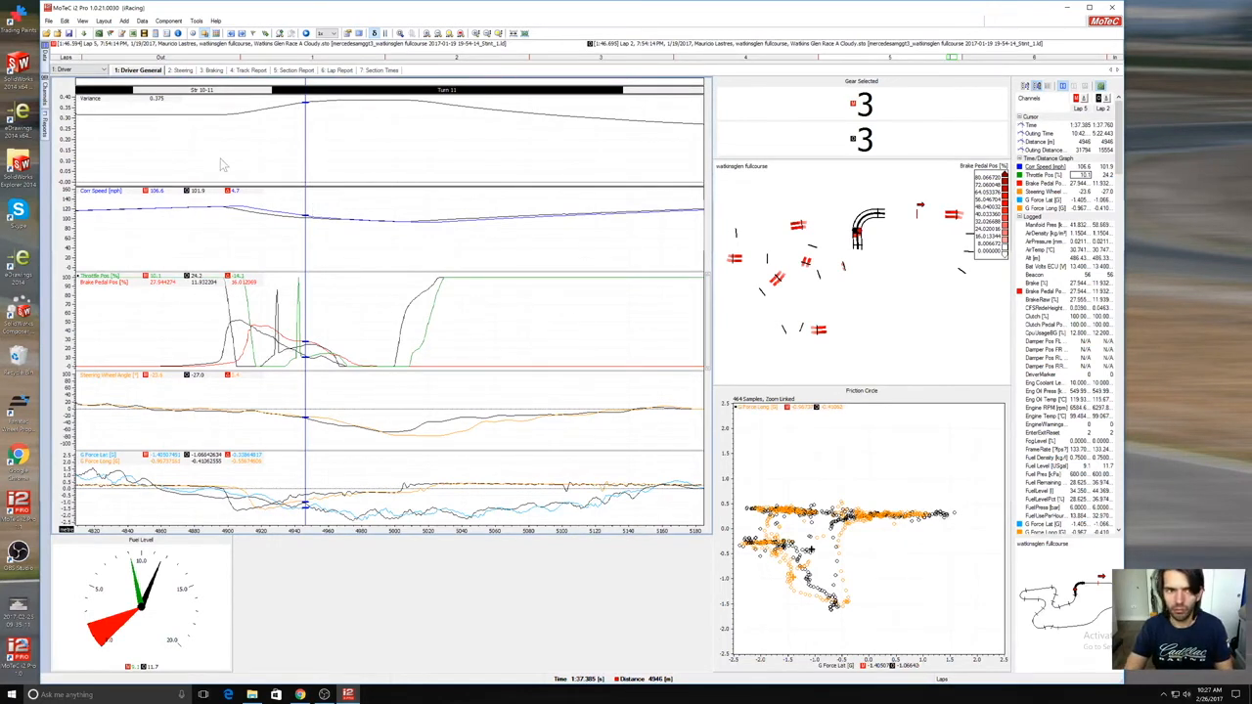
# Step: Show the whole of Lap 5 and examine its variance from Lap 2 at Turn 8 and in the Turn 3 braking zone
pyautogui.doubleClick(878, 59)
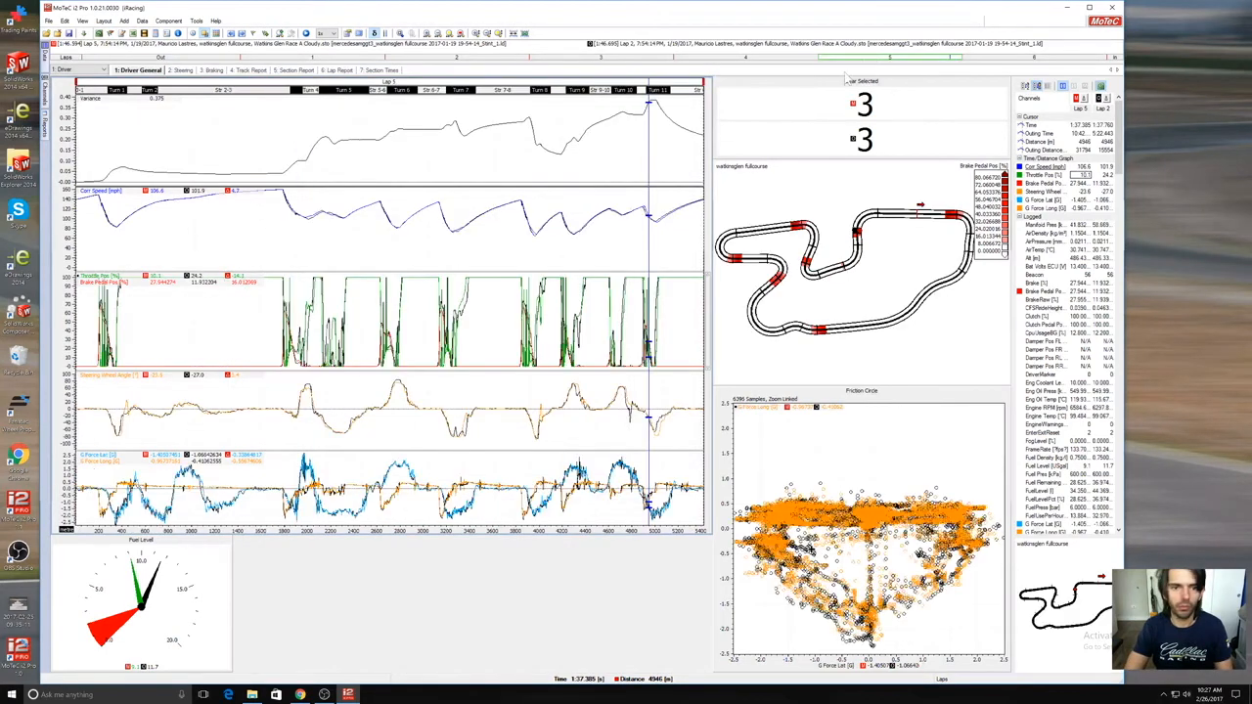
pyautogui.moveTo(557, 186)
pyautogui.mouseDown()
pyautogui.moveTo(492, 188)
pyautogui.moveTo(556, 190)
pyautogui.moveTo(518, 188)
pyautogui.moveTo(553, 191)
pyautogui.moveTo(519, 186)
pyautogui.moveTo(536, 183)
pyautogui.mouseUp()
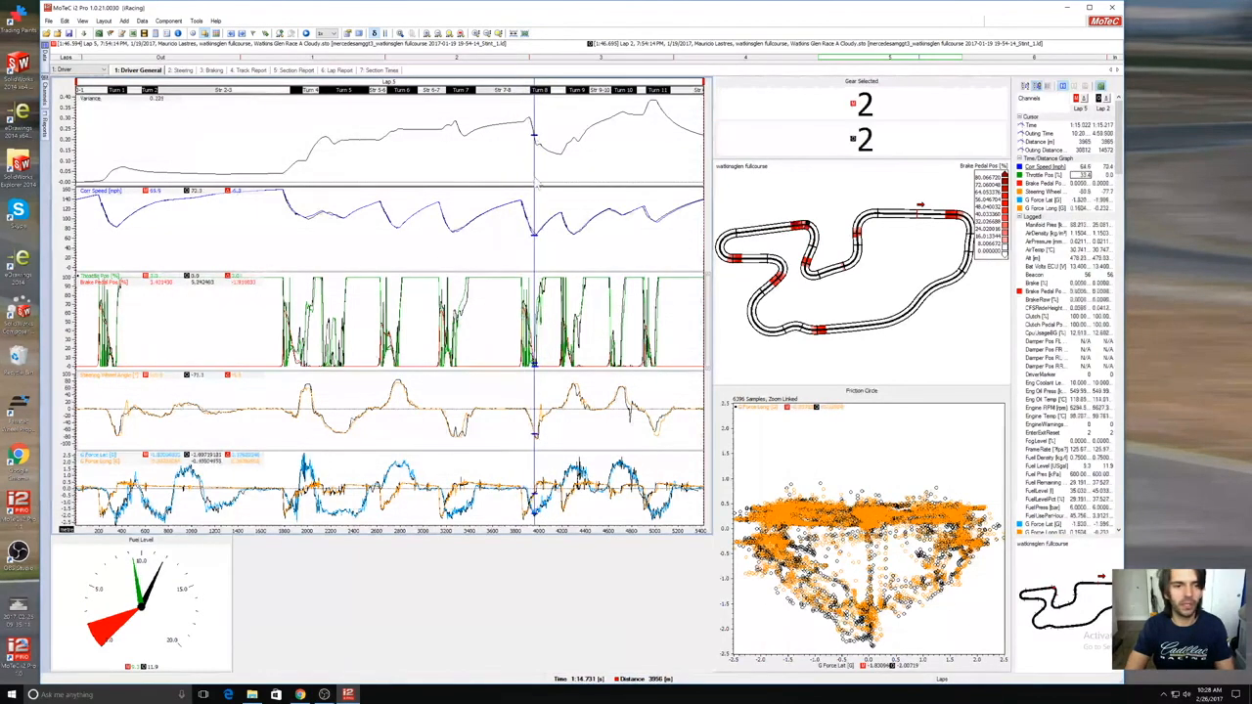
pyautogui.moveTo(312, 225); pyautogui.dragTo(274, 262)
pyautogui.moveTo(274, 125); pyautogui.dragTo(288, 153)
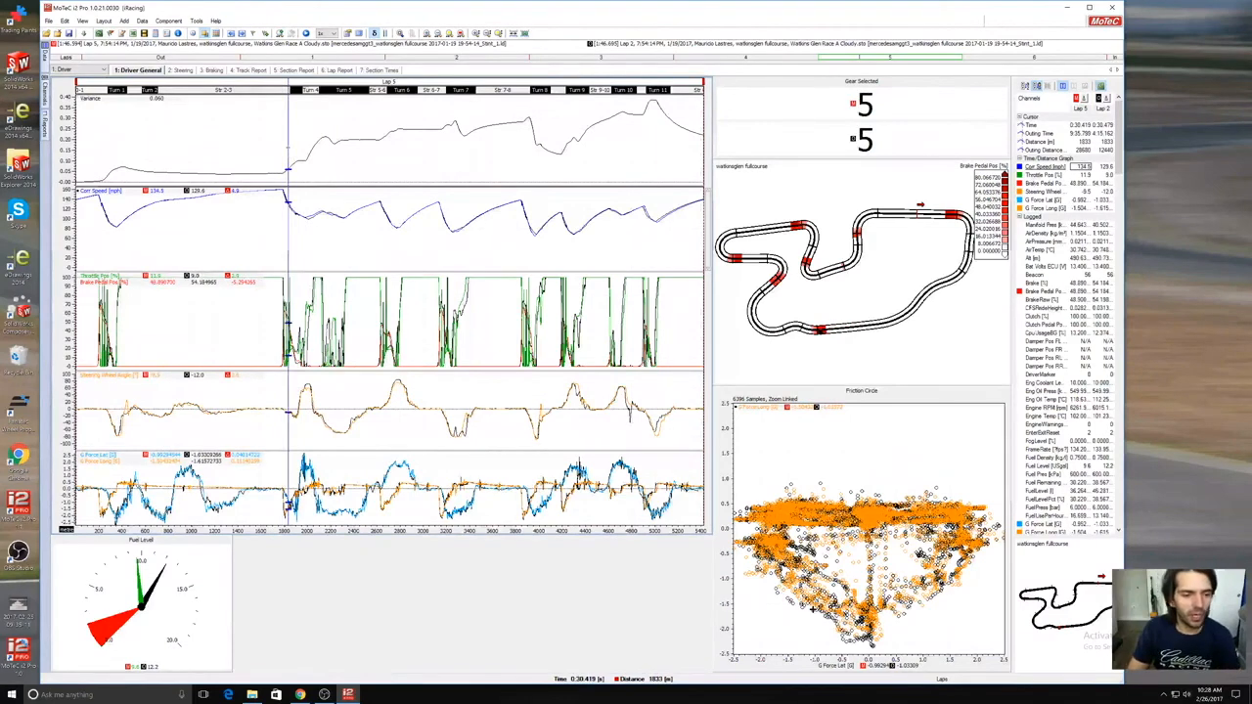
pyautogui.moveTo(304, 403)
pyautogui.mouseDown()
pyautogui.moveTo(625, 420)
pyautogui.moveTo(638, 439)
pyautogui.moveTo(393, 416)
pyautogui.moveTo(303, 386)
pyautogui.mouseUp()
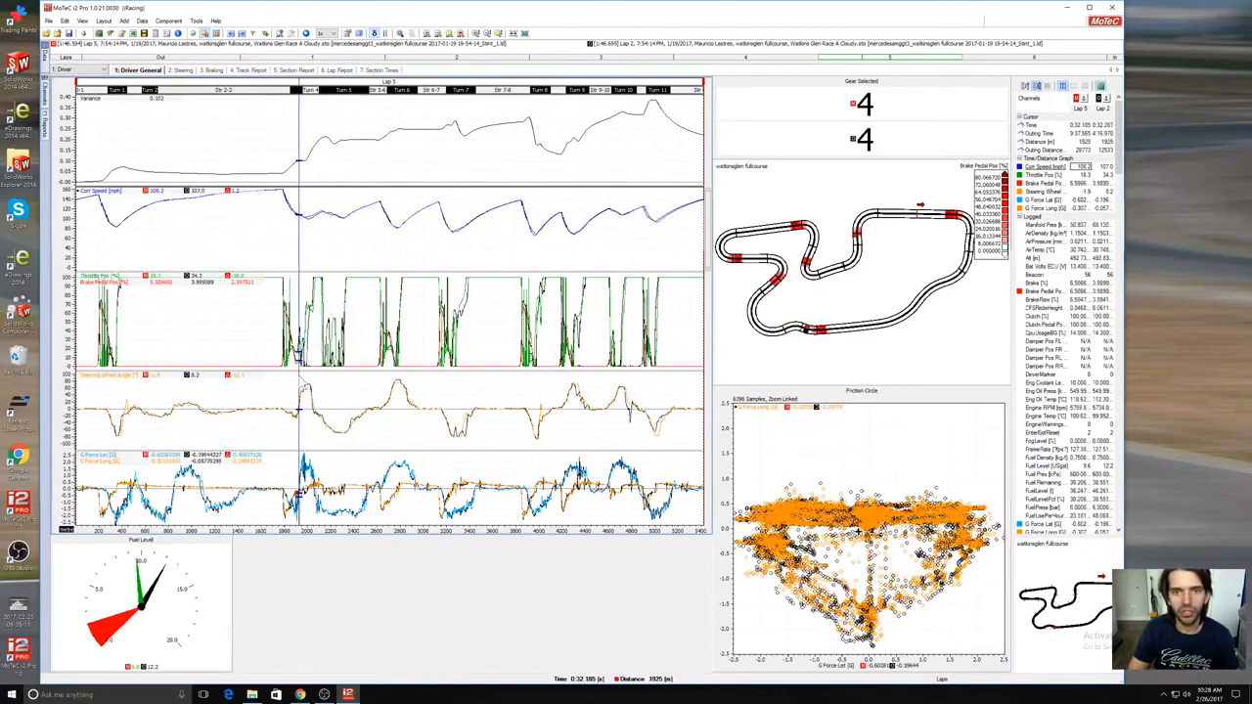
pyautogui.click(363, 551)
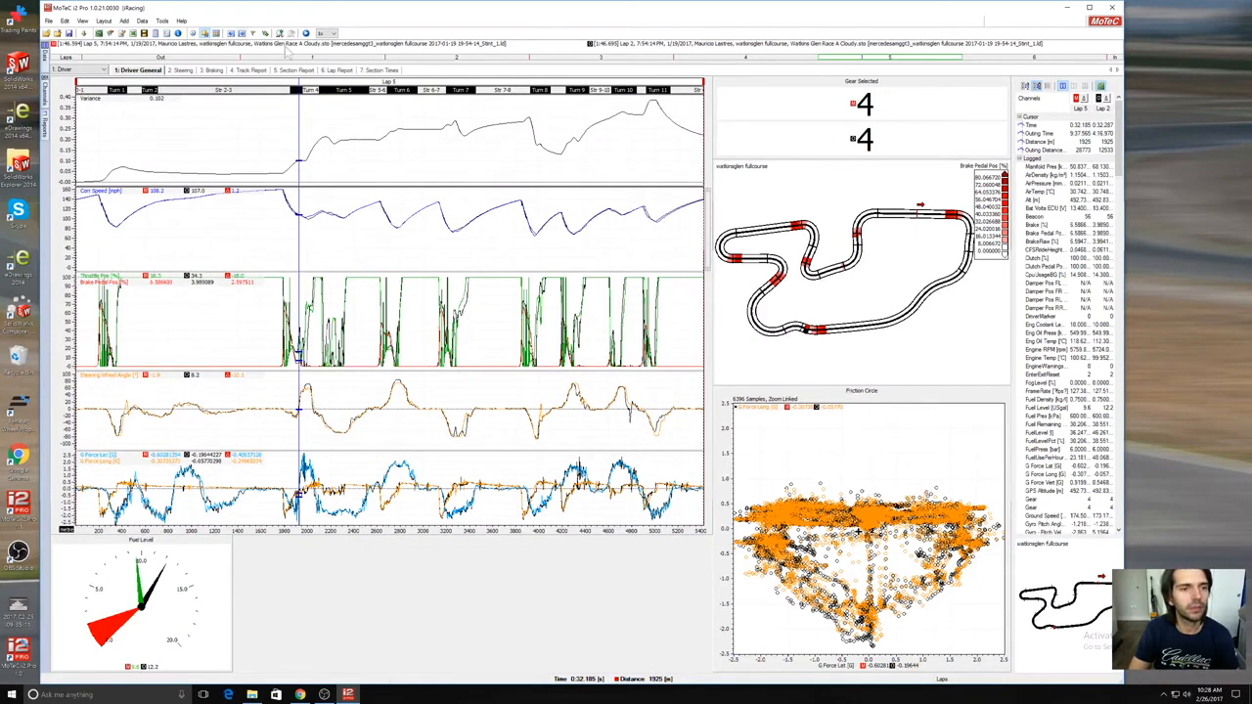
# Step: Open the Section Times worksheet and delete its existing track sections time report
pyautogui.click(184, 72)
pyautogui.click(221, 72)
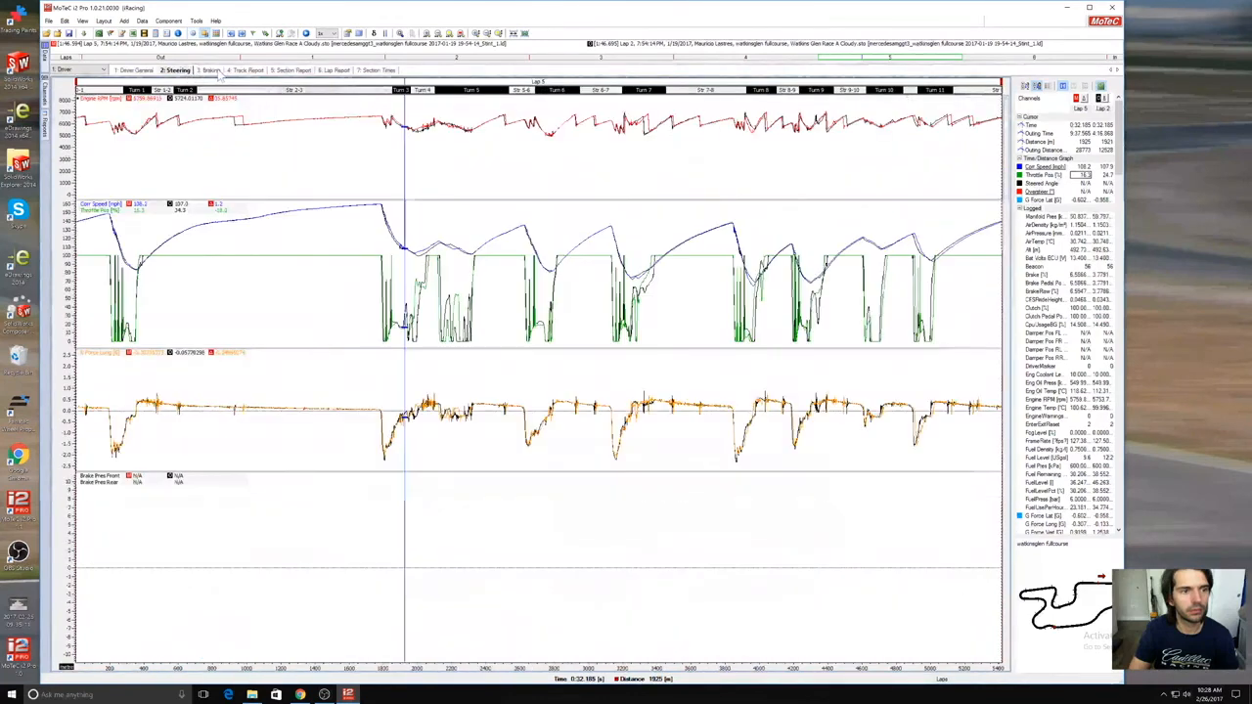
pyautogui.click(372, 71)
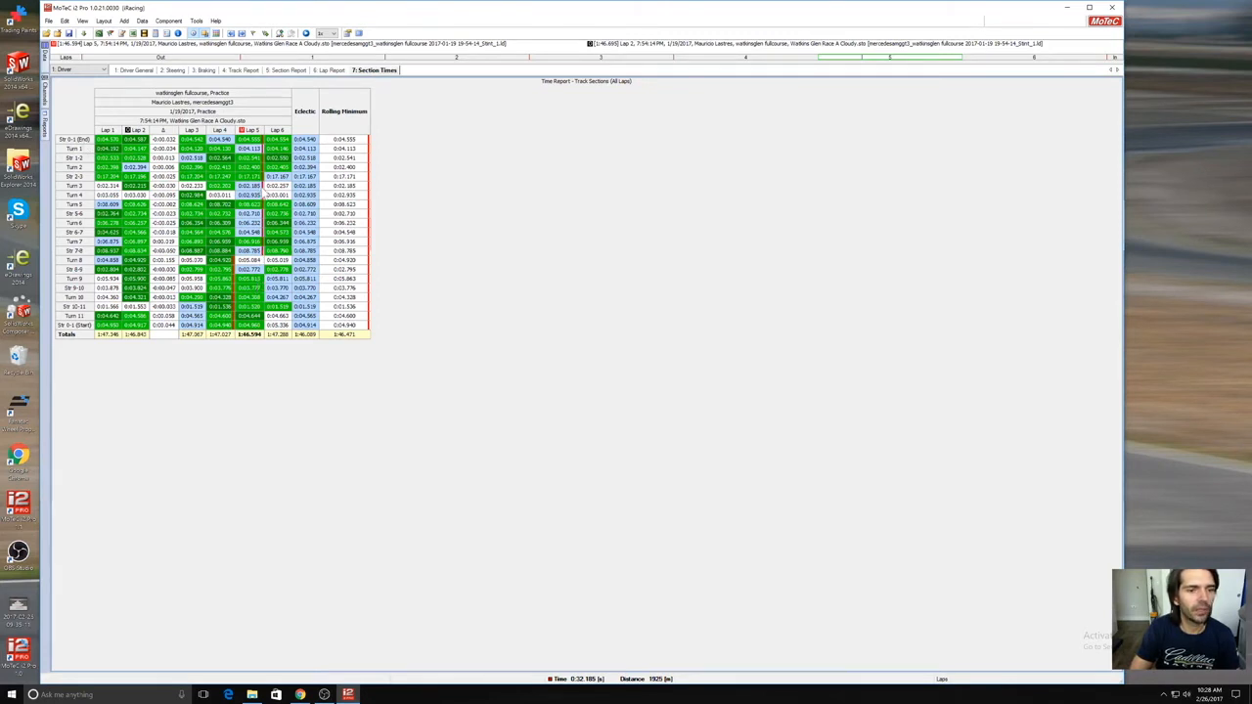
pyautogui.rightClick(262, 185)
pyautogui.click(294, 319)
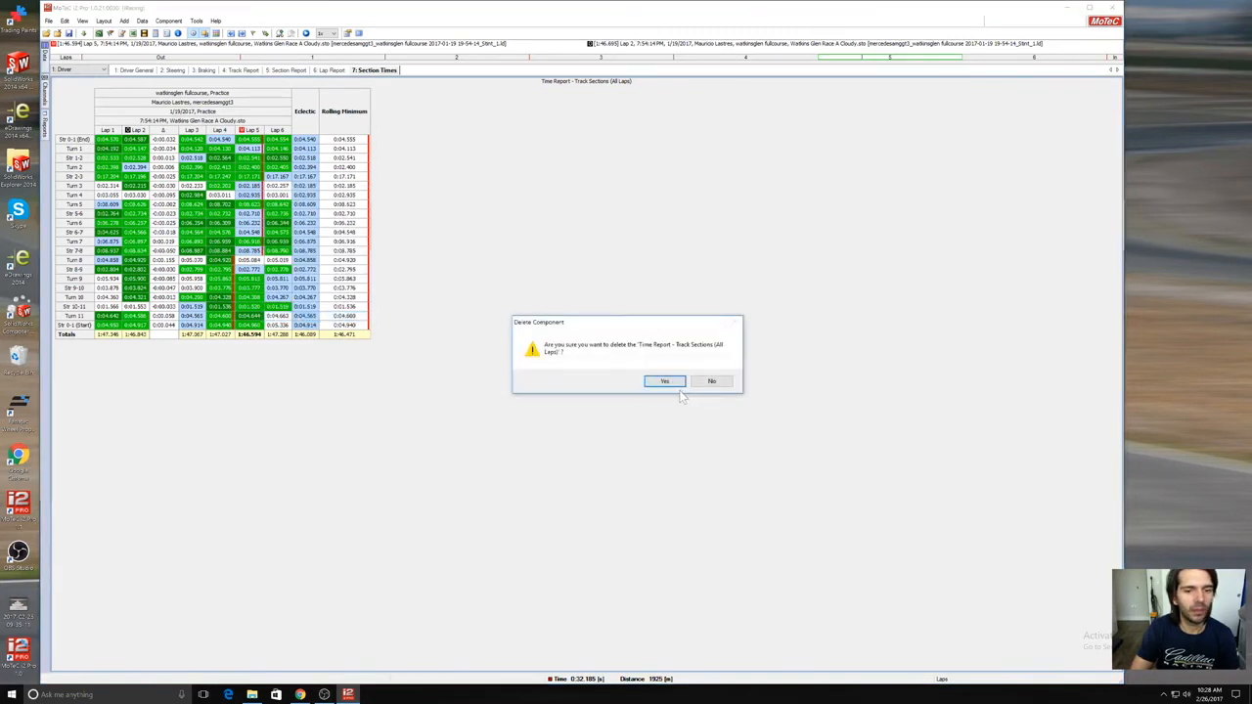
pyautogui.click(663, 380)
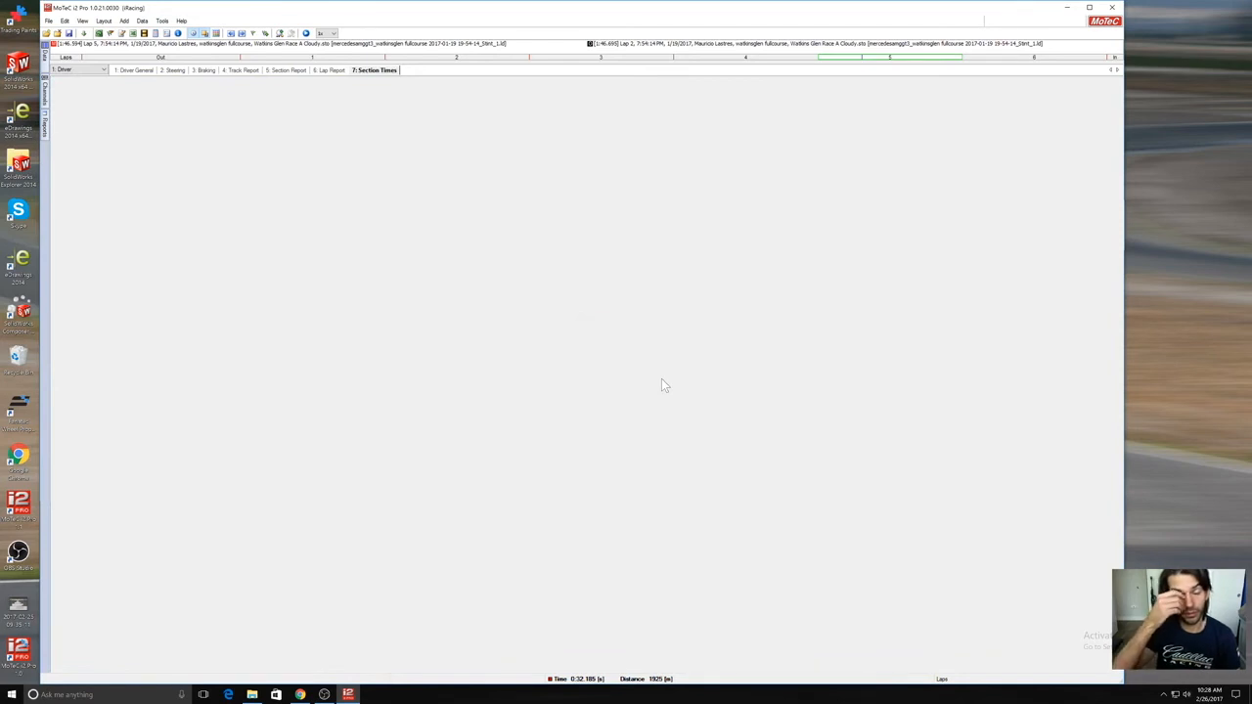
# Step: Add a time report on the selected outings, using the Default track sections range group and the default display options
pyautogui.rightClick(244, 152)
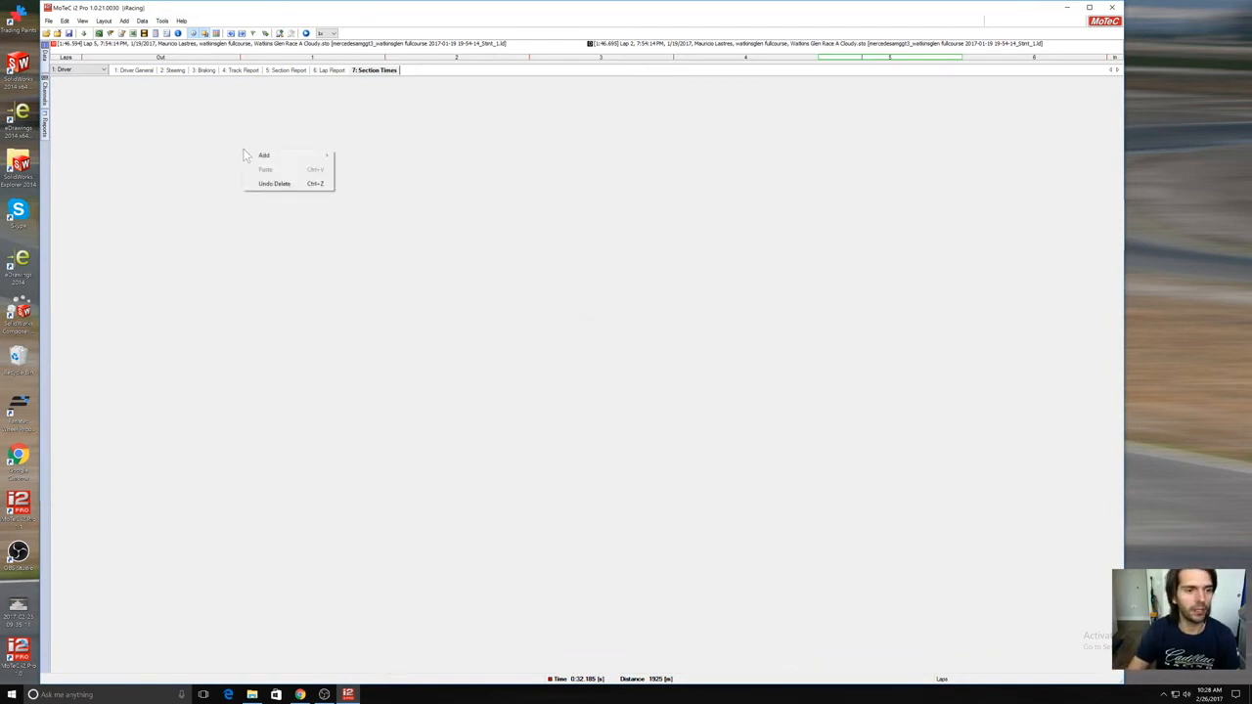
pyautogui.moveTo(276, 159)
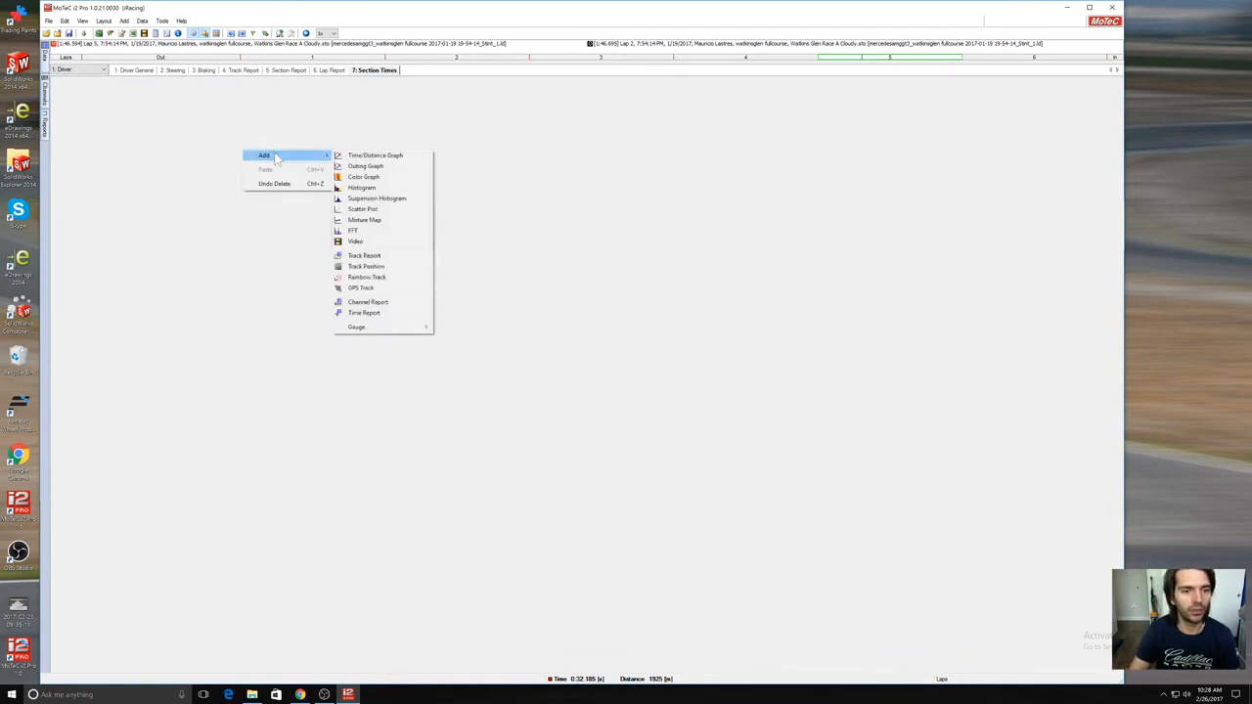
pyautogui.click(401, 312)
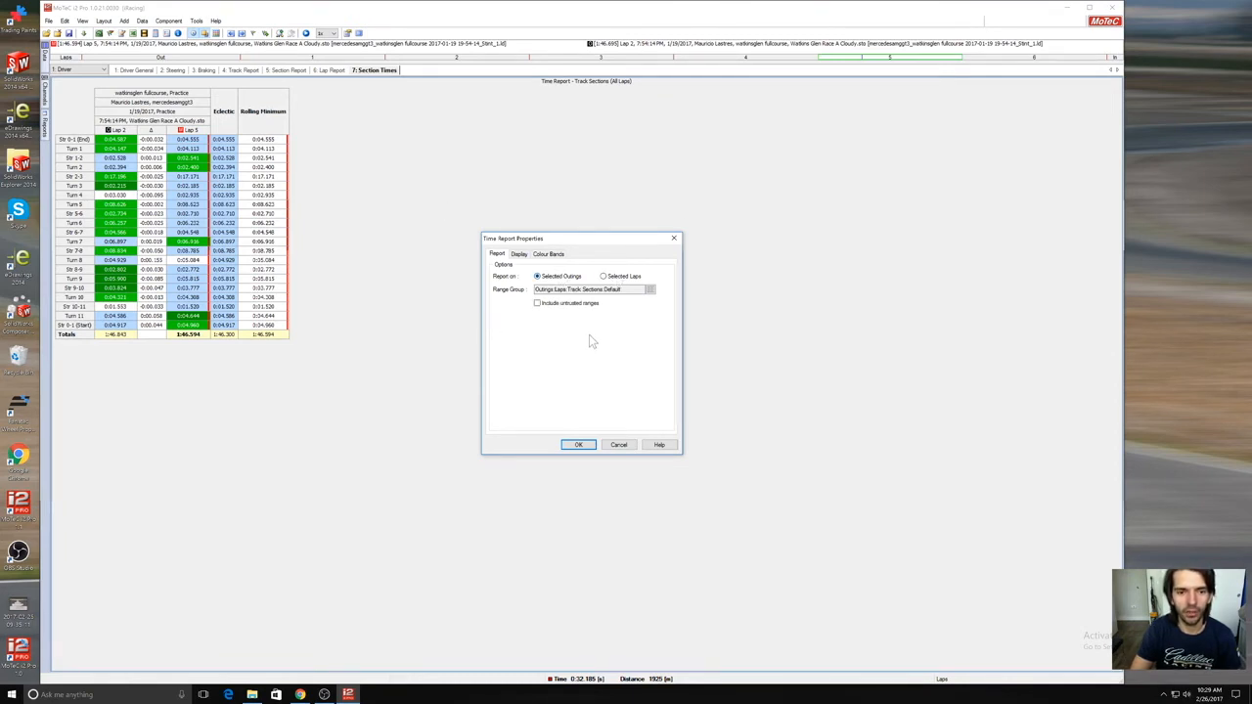
pyautogui.click(649, 289)
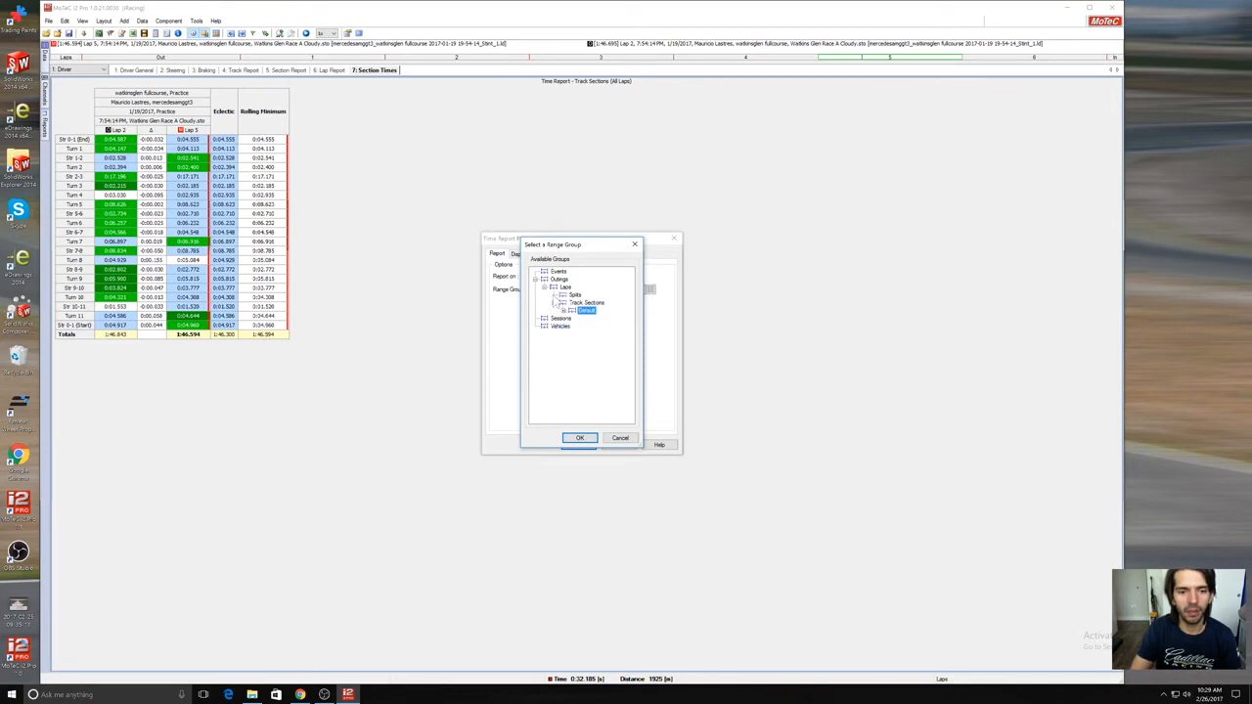
pyautogui.click(581, 439)
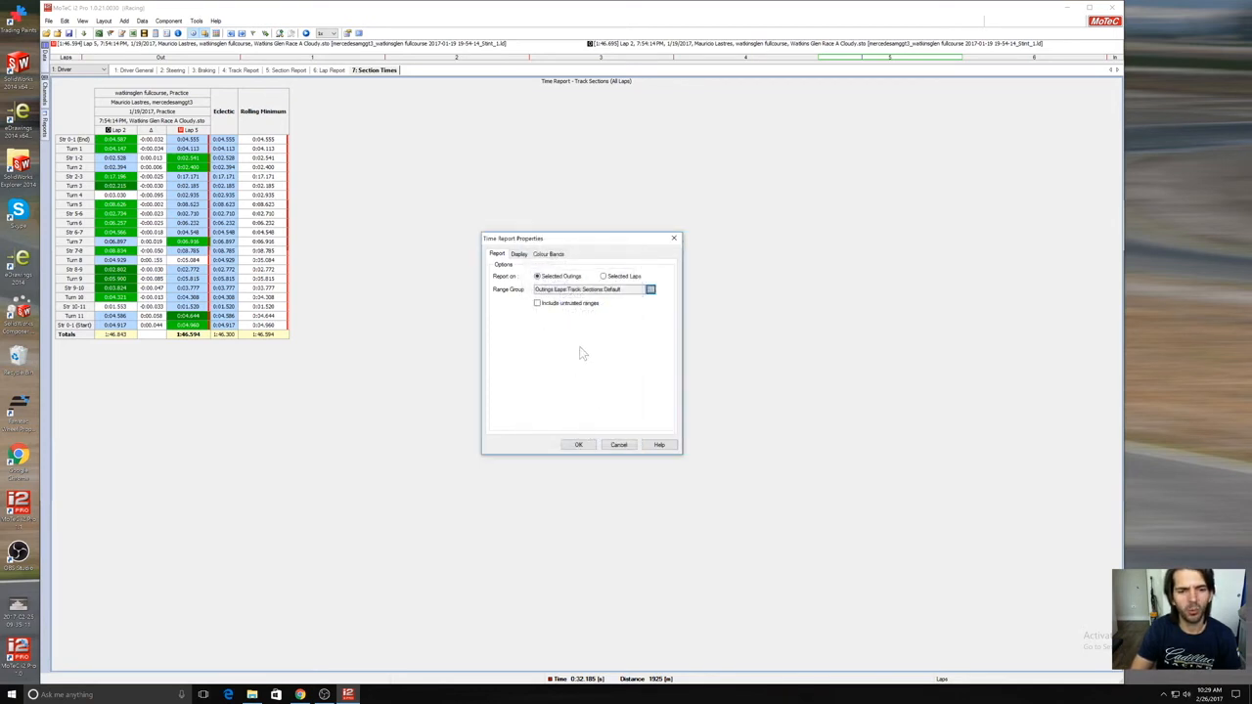
pyautogui.click(522, 256)
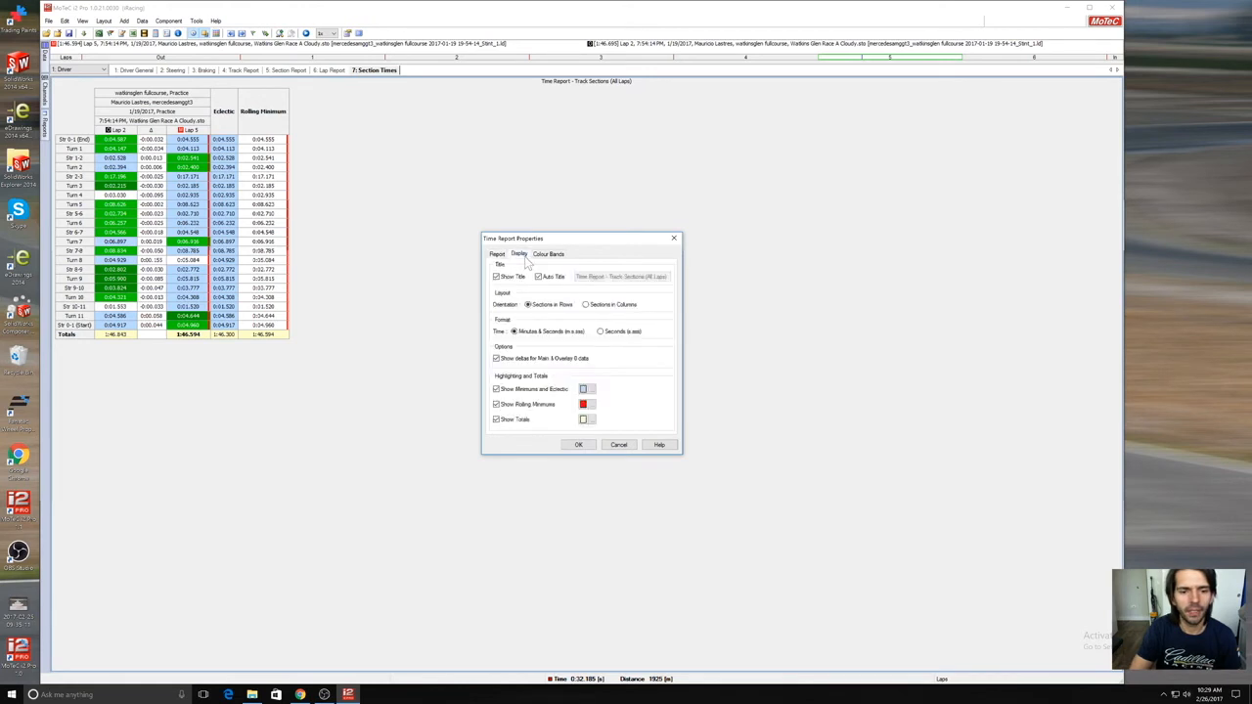
pyautogui.click(579, 444)
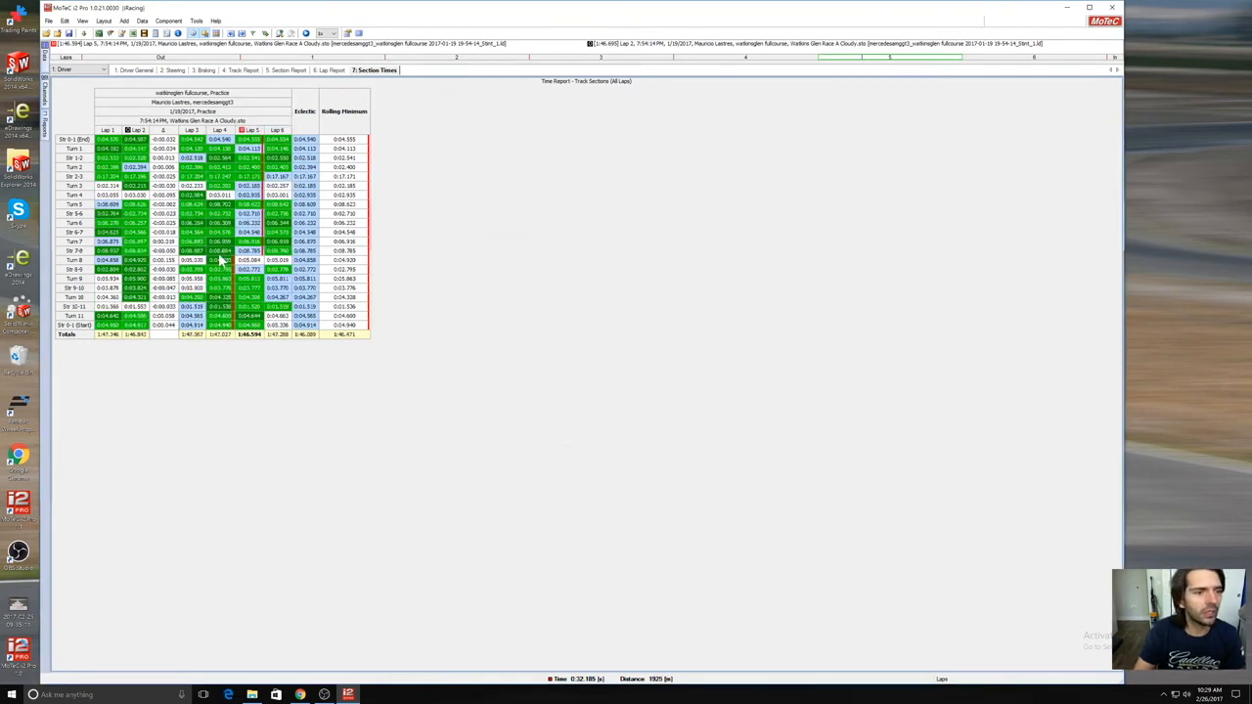
# Step: Clear the Lap 2 overlay and shrink the time report to fit closely around its table
pyautogui.moveTo(45, 55)
pyautogui.click(136, 127)
pyautogui.click(133, 152)
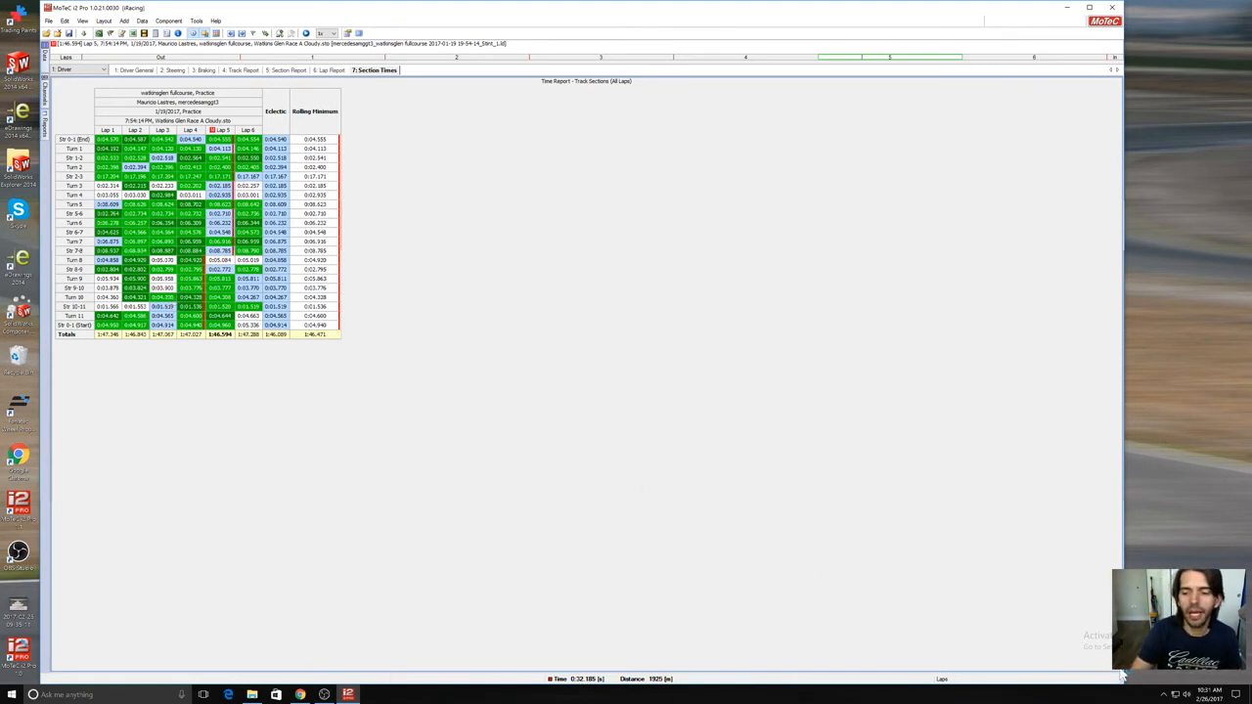
pyautogui.moveTo(1123, 673); pyautogui.dragTo(410, 380)
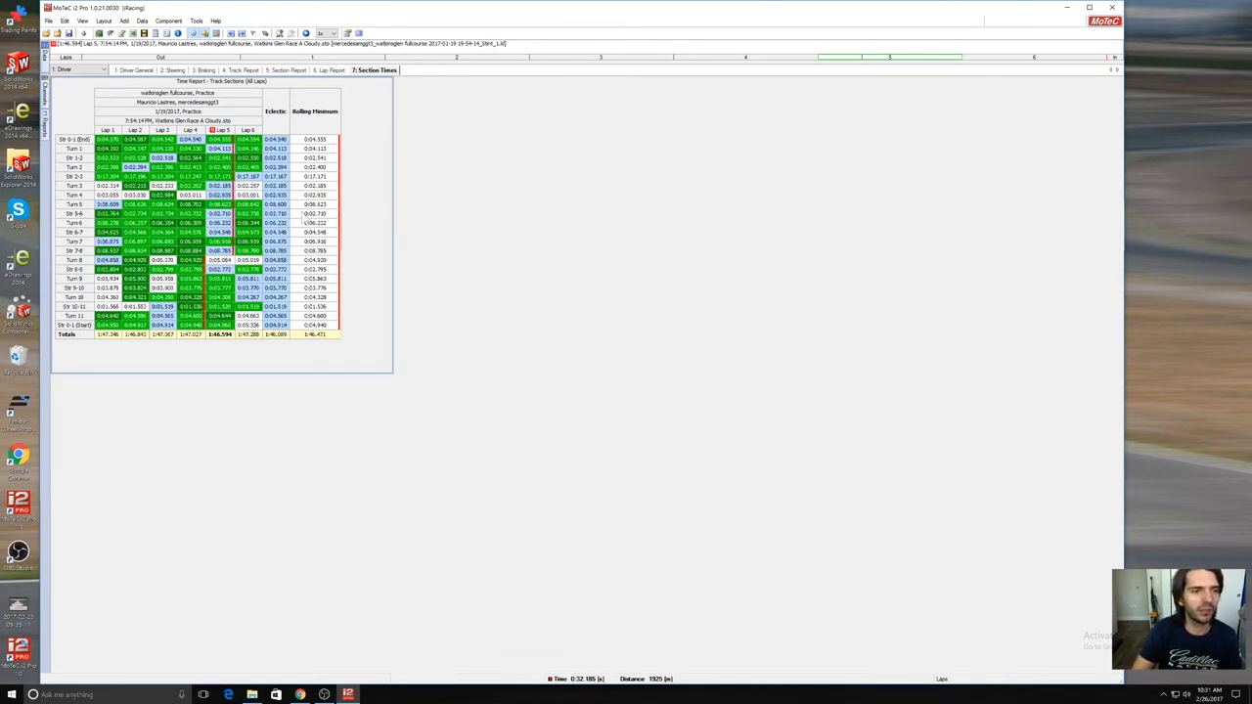
pyautogui.moveTo(395, 380); pyautogui.dragTo(360, 354)
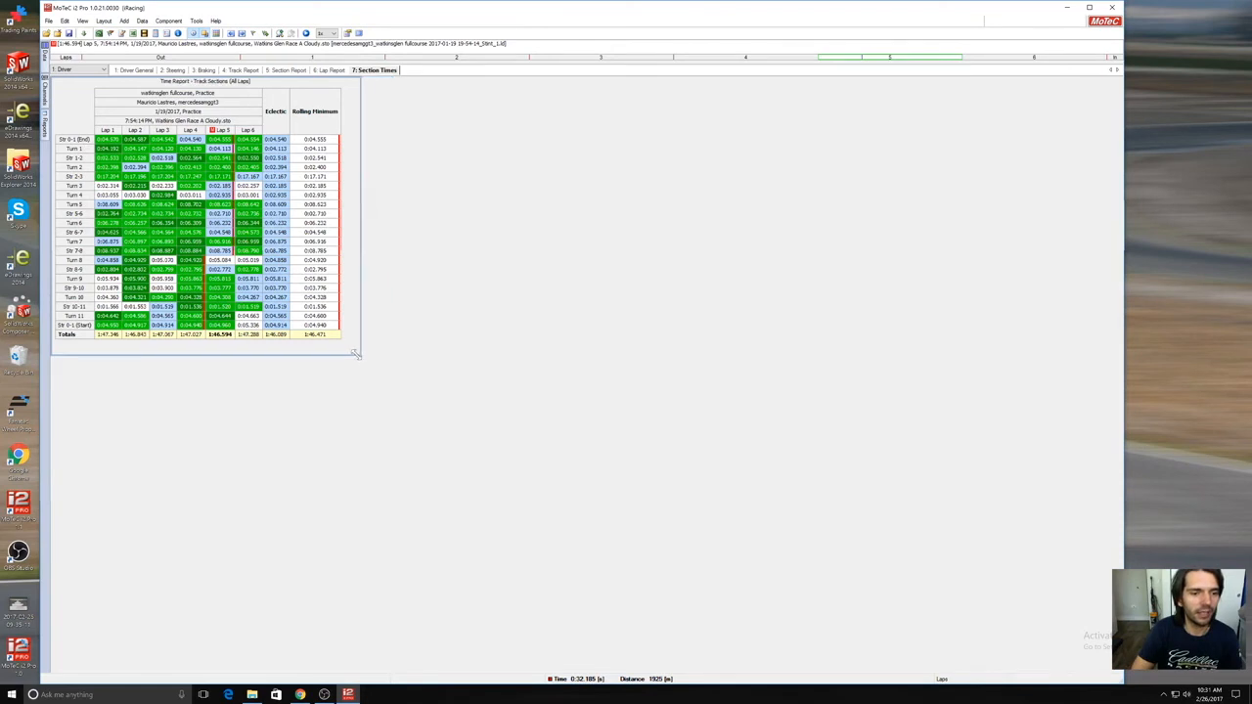
# Step: Generate the track map in the Track Editor from Lap 5, using Lateral G & Speed, the G Force Lat channel and a closed circuit
pyautogui.click(99, 34)
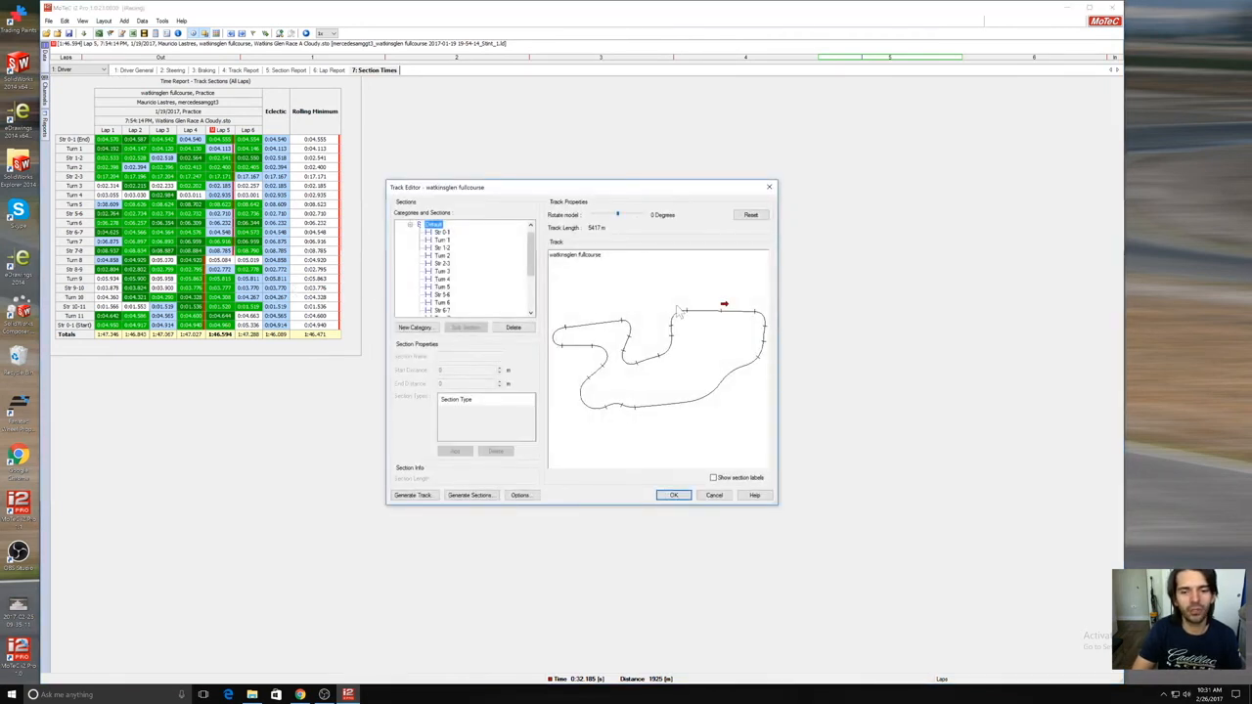
pyautogui.click(420, 496)
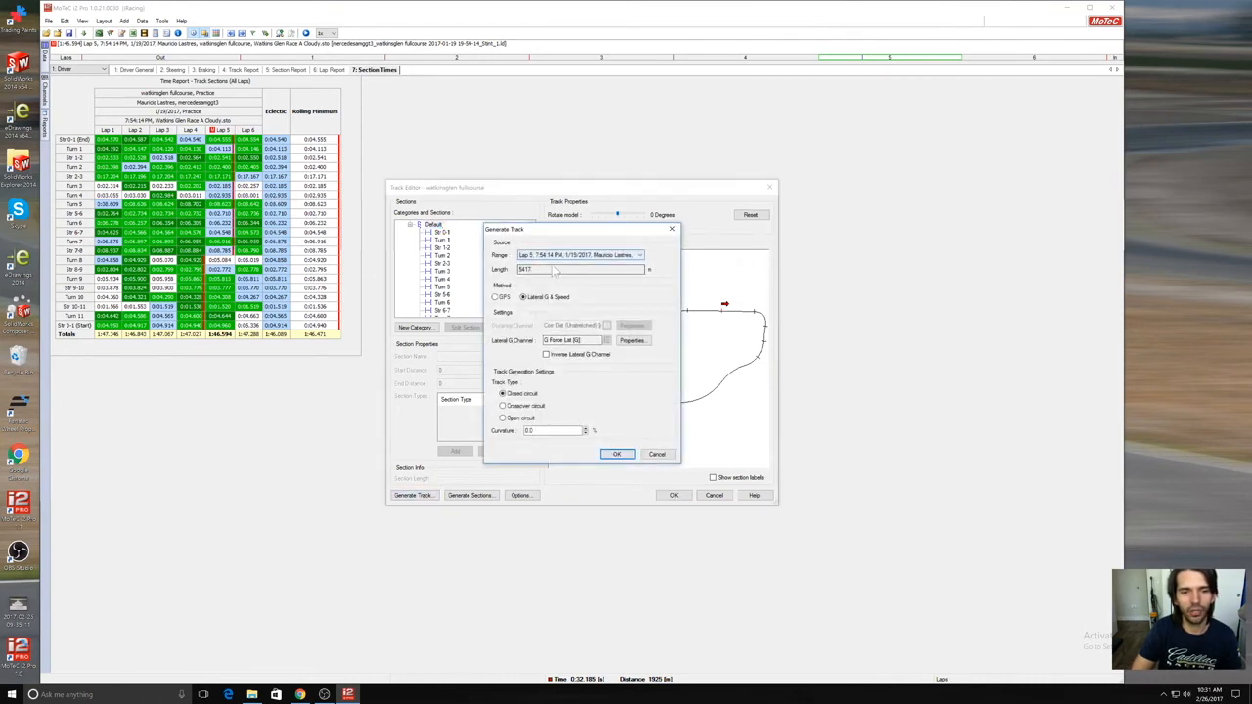
pyautogui.click(639, 255)
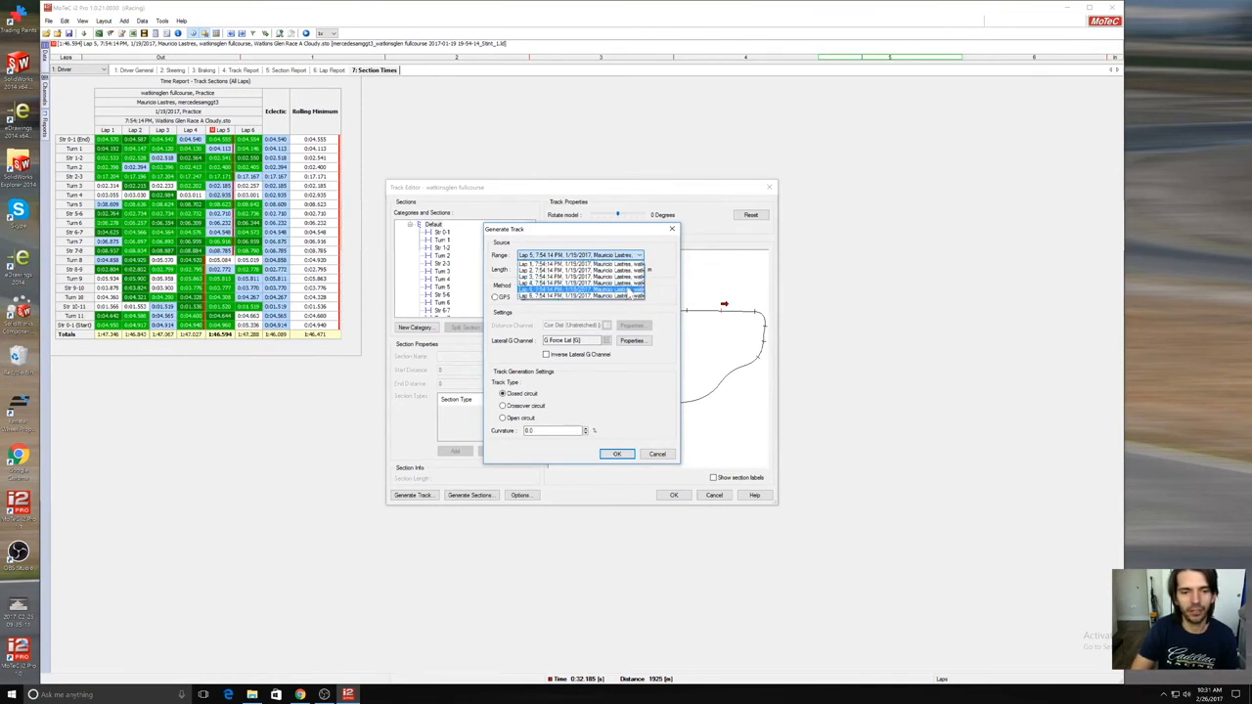
pyautogui.click(627, 290)
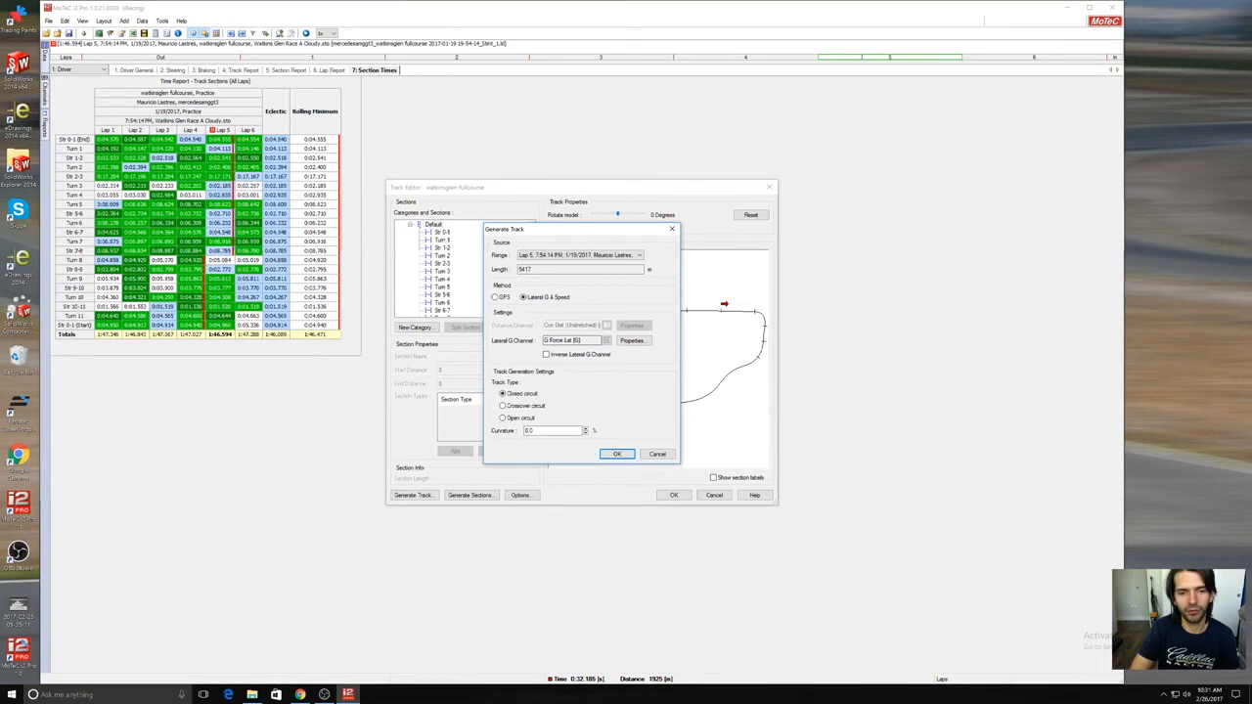
pyautogui.moveTo(583, 340); pyautogui.dragTo(552, 341)
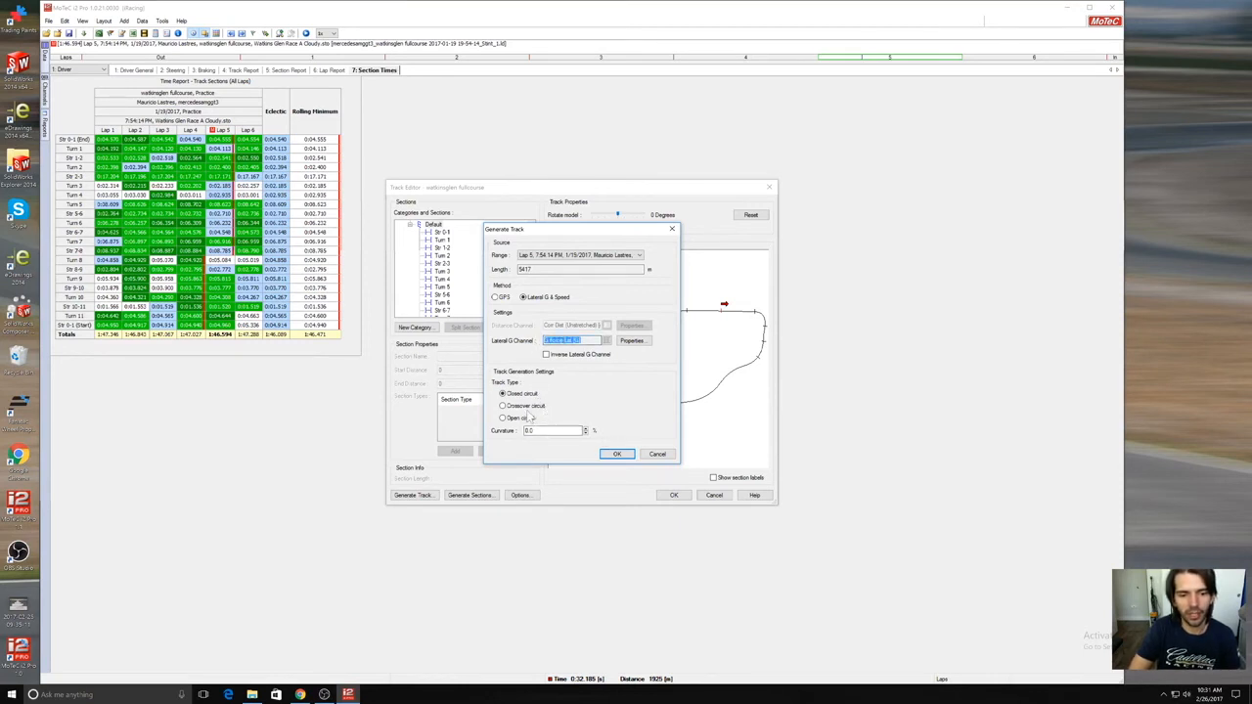
pyautogui.click(622, 453)
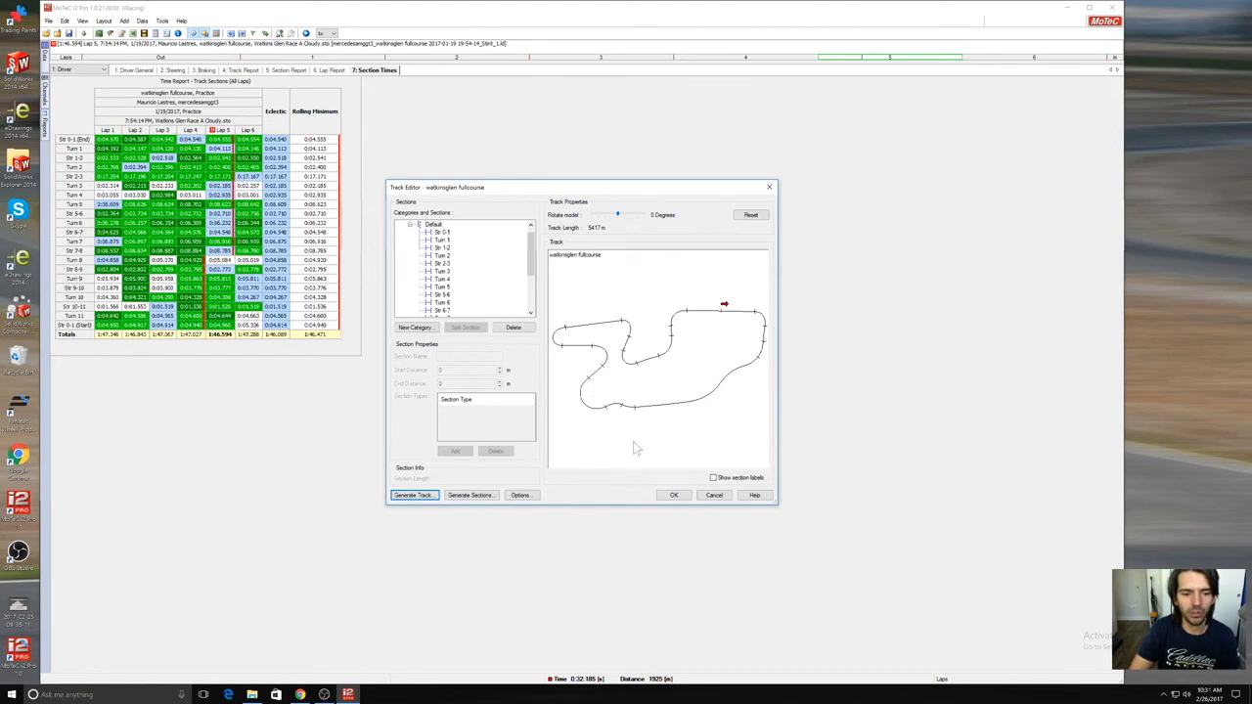
# Step: Create a new section category named Sectors in the Track Editor with its two default sections
pyautogui.click(414, 326)
pyautogui.write('Sectors')
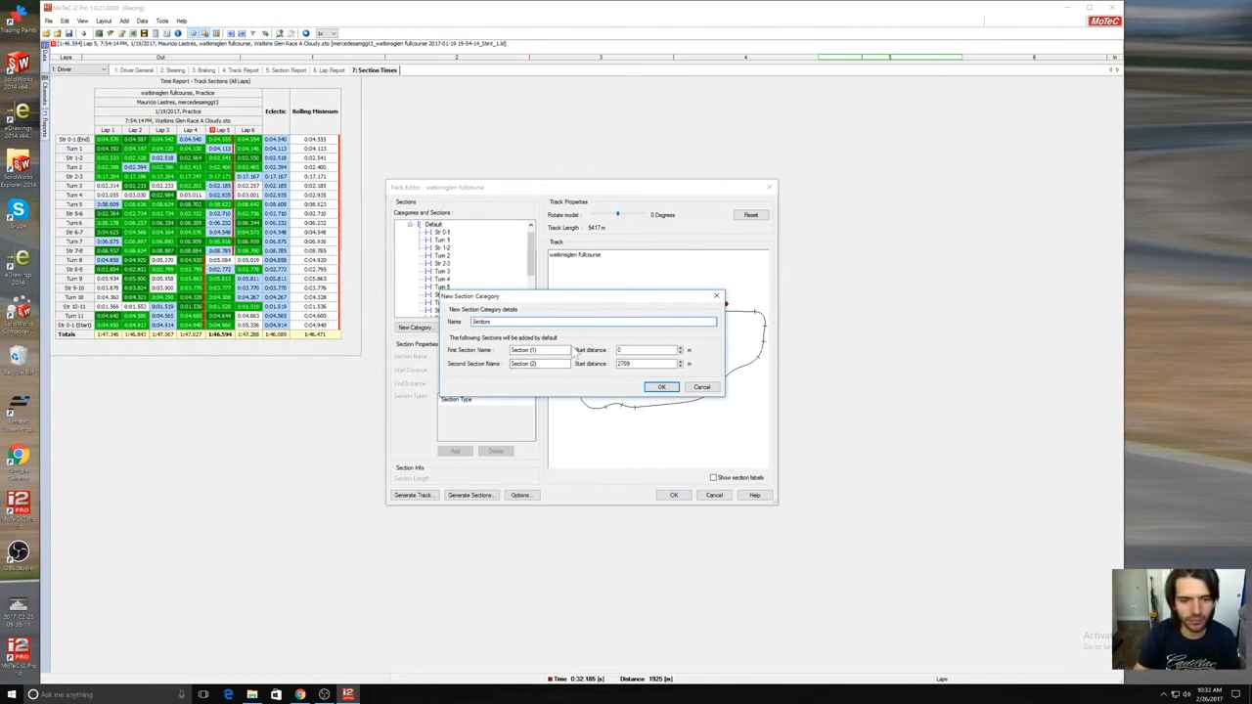
pyautogui.click(661, 387)
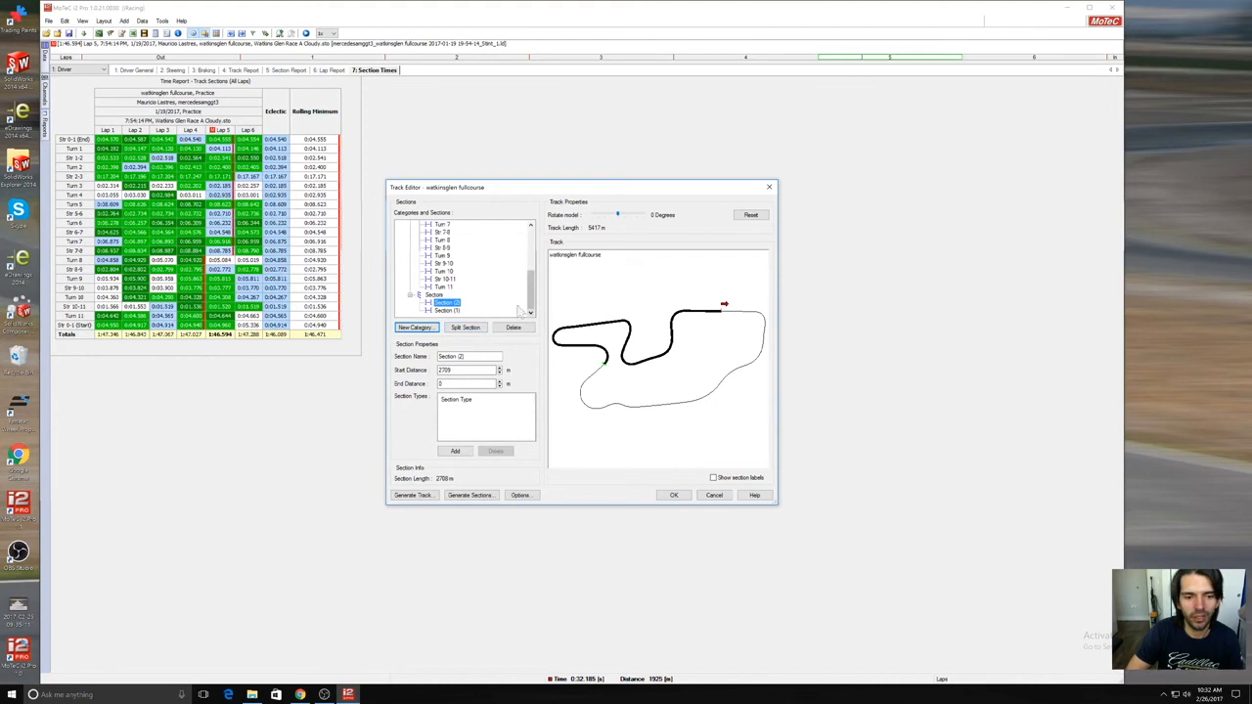
# Step: Try to rename Section (1) in the Sectors category as Sector 1
pyautogui.click(447, 310)
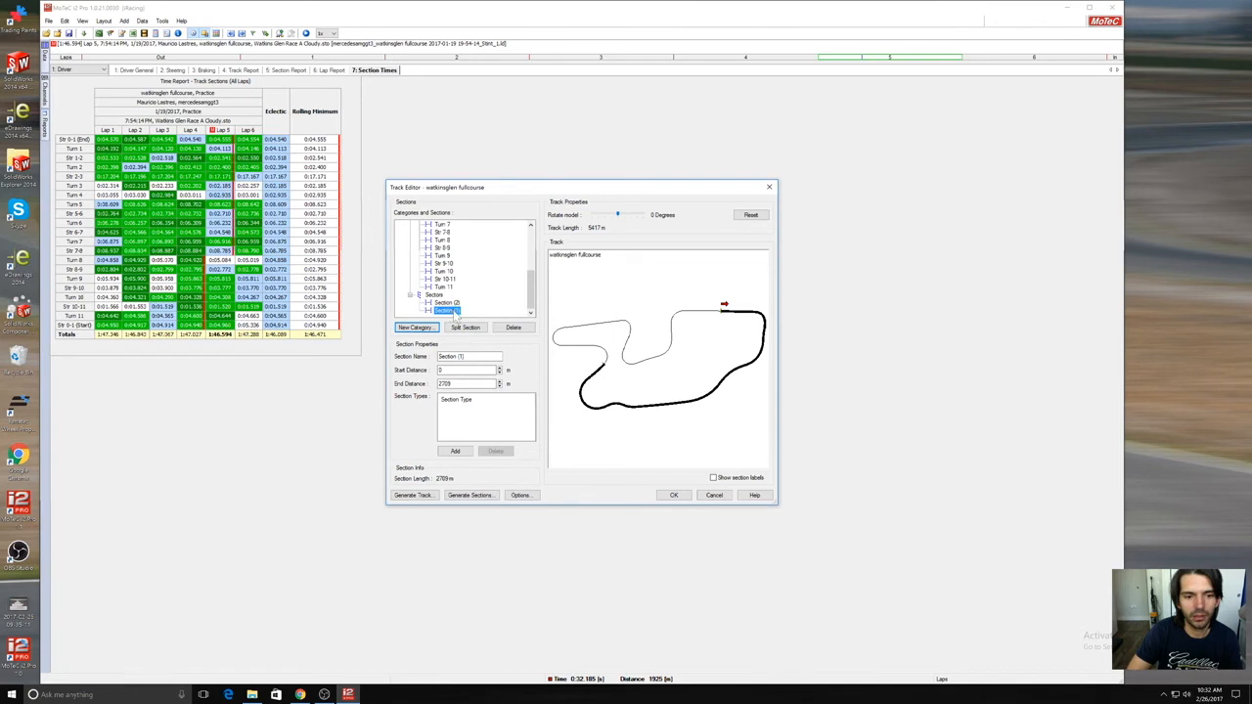
pyautogui.moveTo(472, 357); pyautogui.dragTo(450, 357)
pyautogui.press('BackSpace')
pyautogui.write('or 1')
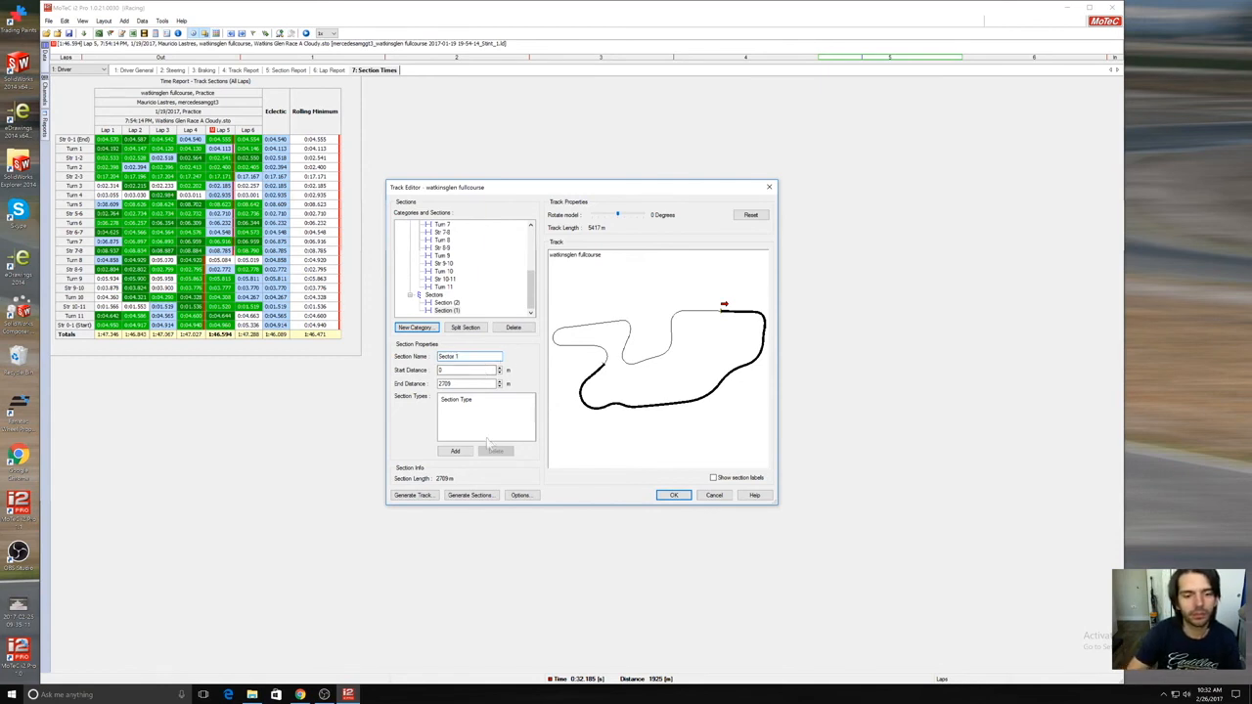
pyautogui.click(446, 302)
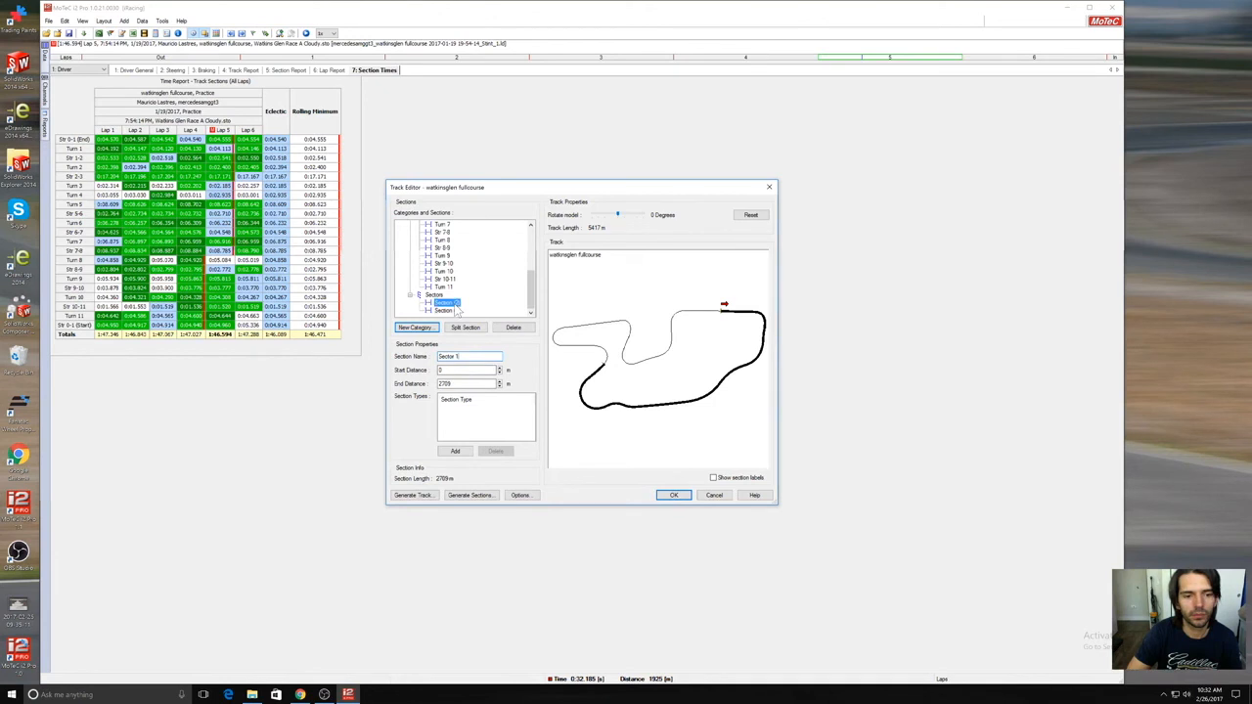
# Step: Rename Section (1) in the Sectors category as Sector 1 and move its end point to about 1471 m
pyautogui.click(446, 310)
pyautogui.moveTo(466, 357); pyautogui.dragTo(450, 357)
pyautogui.press('BackSpace')
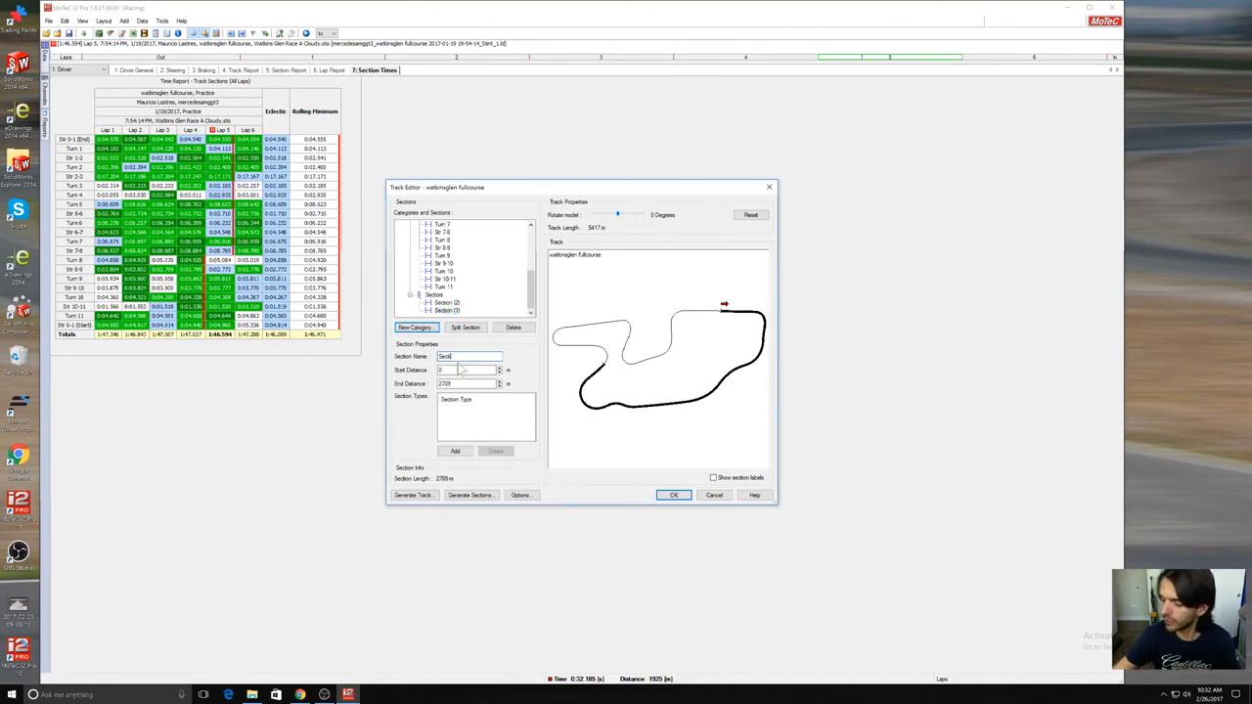
pyautogui.press('BackSpace')
pyautogui.press('BackSpace')
pyautogui.press('BackSpace')
pyautogui.write('or 1')
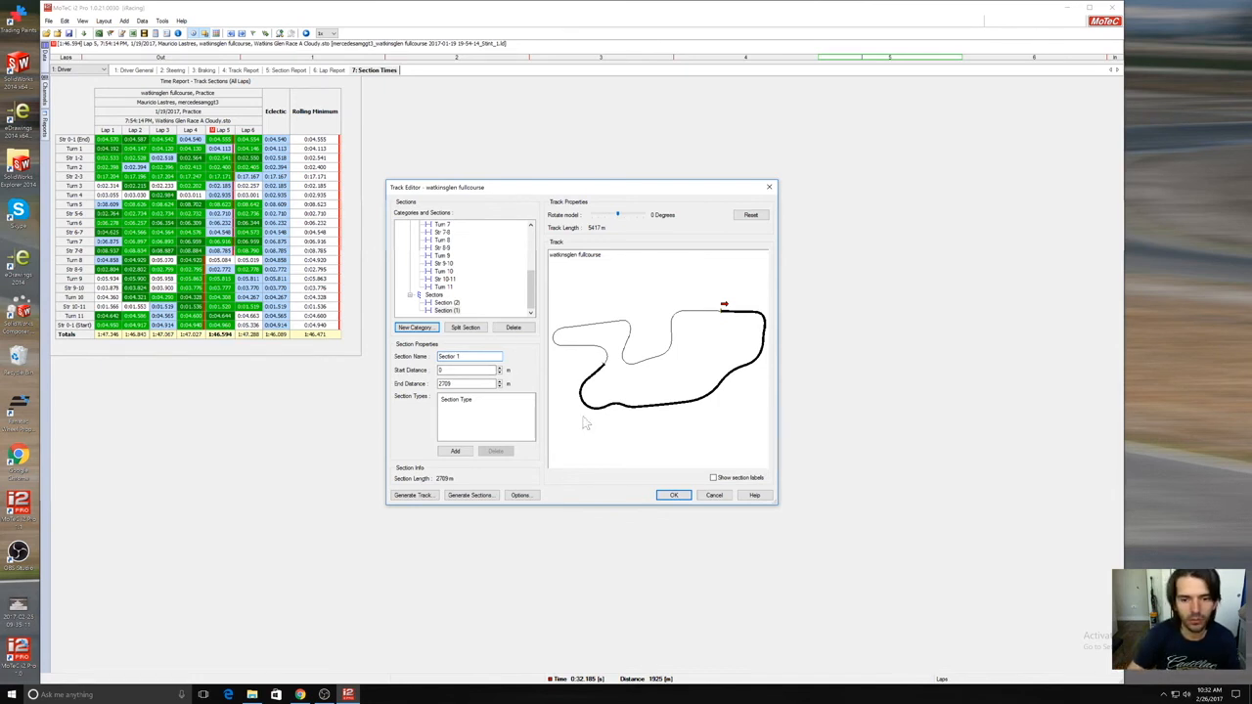
pyautogui.moveTo(588, 382); pyautogui.dragTo(585, 379)
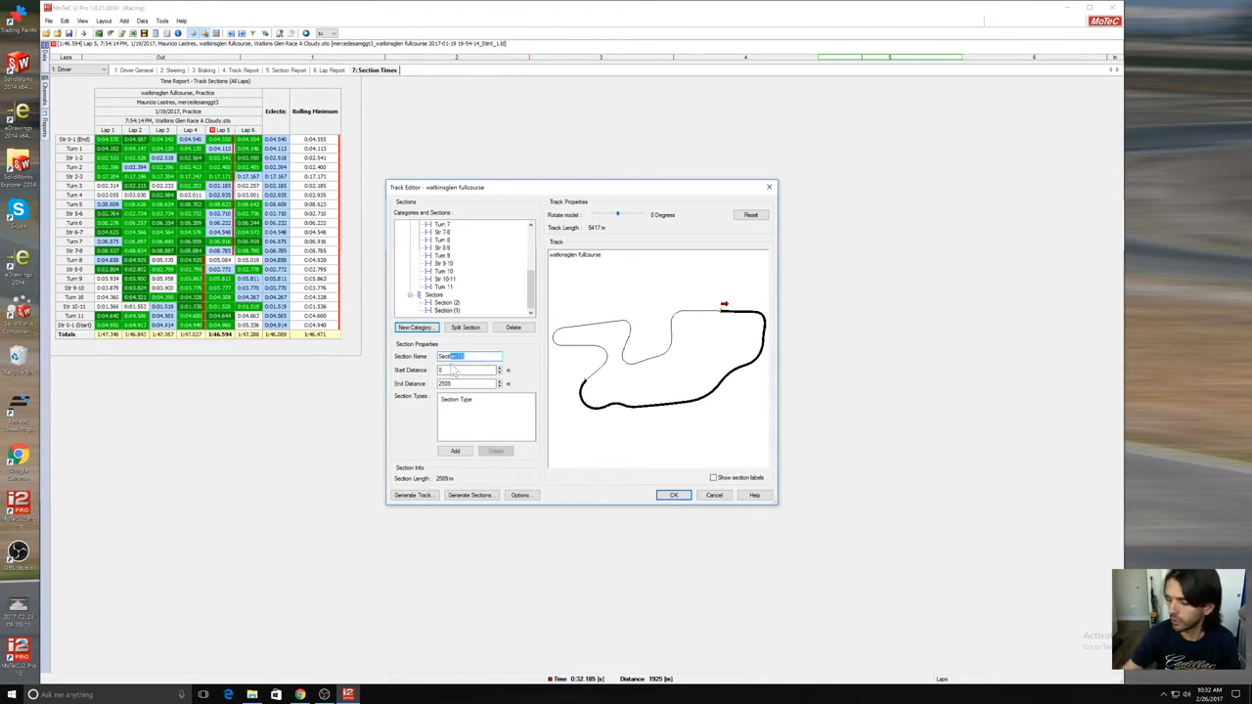
pyautogui.write('o')
pyautogui.press('Return')
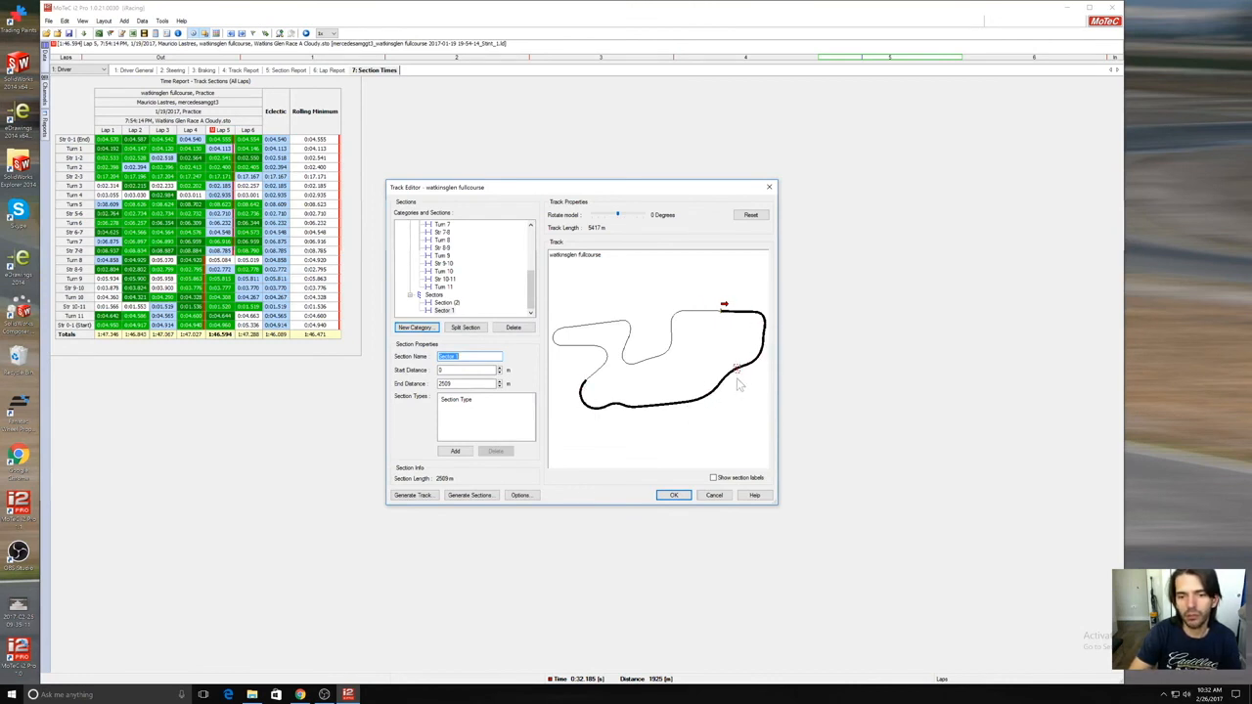
pyautogui.moveTo(679, 408)
pyautogui.mouseDown()
pyautogui.moveTo(706, 393)
pyautogui.moveTo(693, 358)
pyautogui.moveTo(700, 410)
pyautogui.mouseUp()
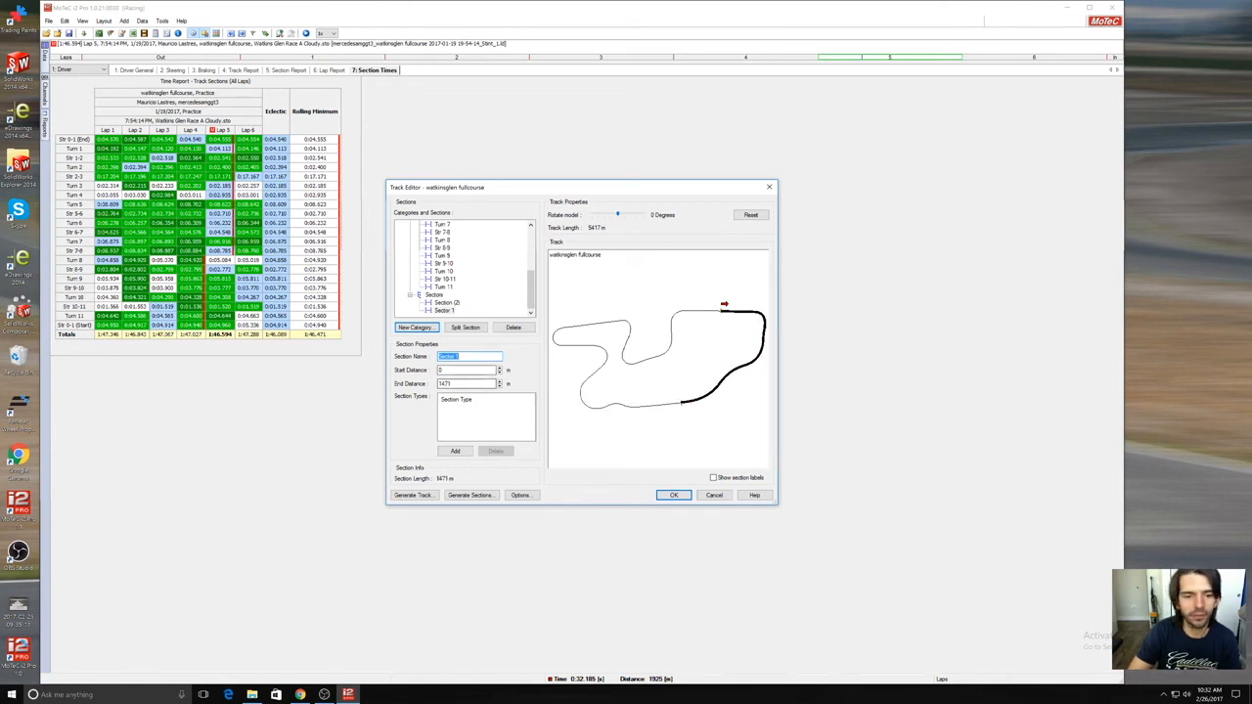
# Step: Split the section after Sector 1 and make its first part Sector 2, ending at about 2605 m
pyautogui.click(452, 303)
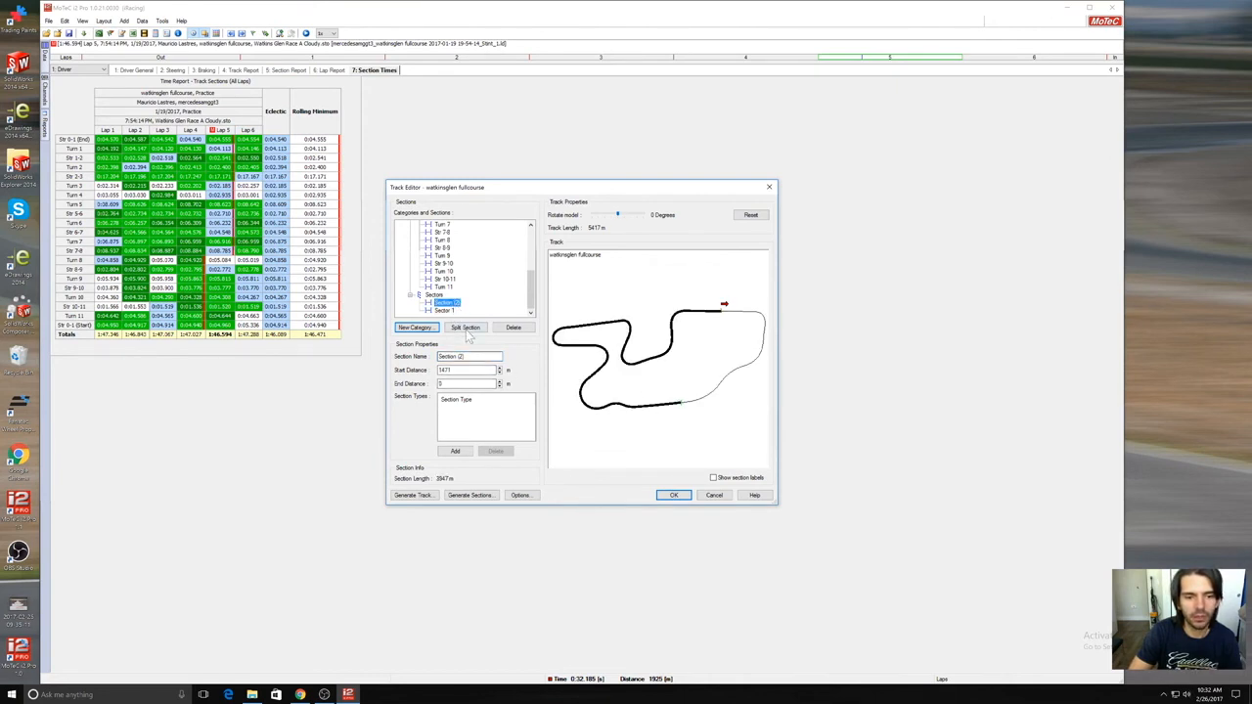
pyautogui.click(475, 329)
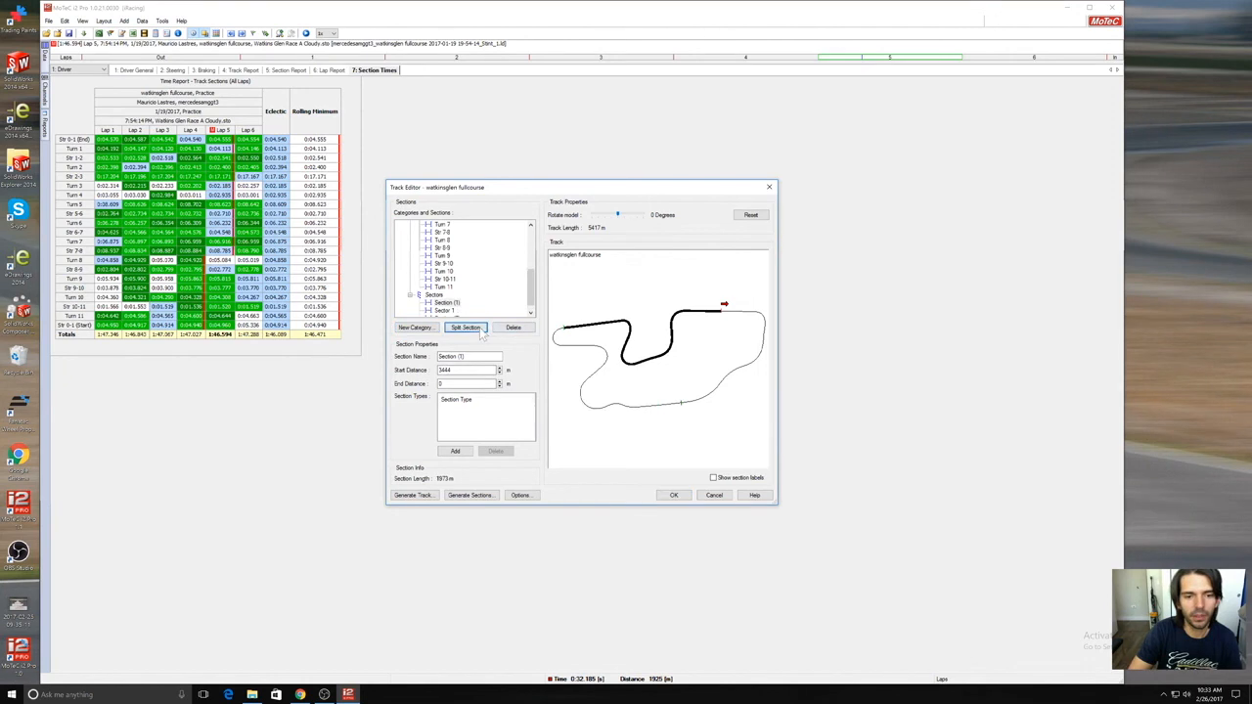
pyautogui.scroll(-1, 528, 306)
pyautogui.click(452, 311)
pyautogui.moveTo(470, 357); pyautogui.dragTo(446, 357)
pyautogui.write('Se')
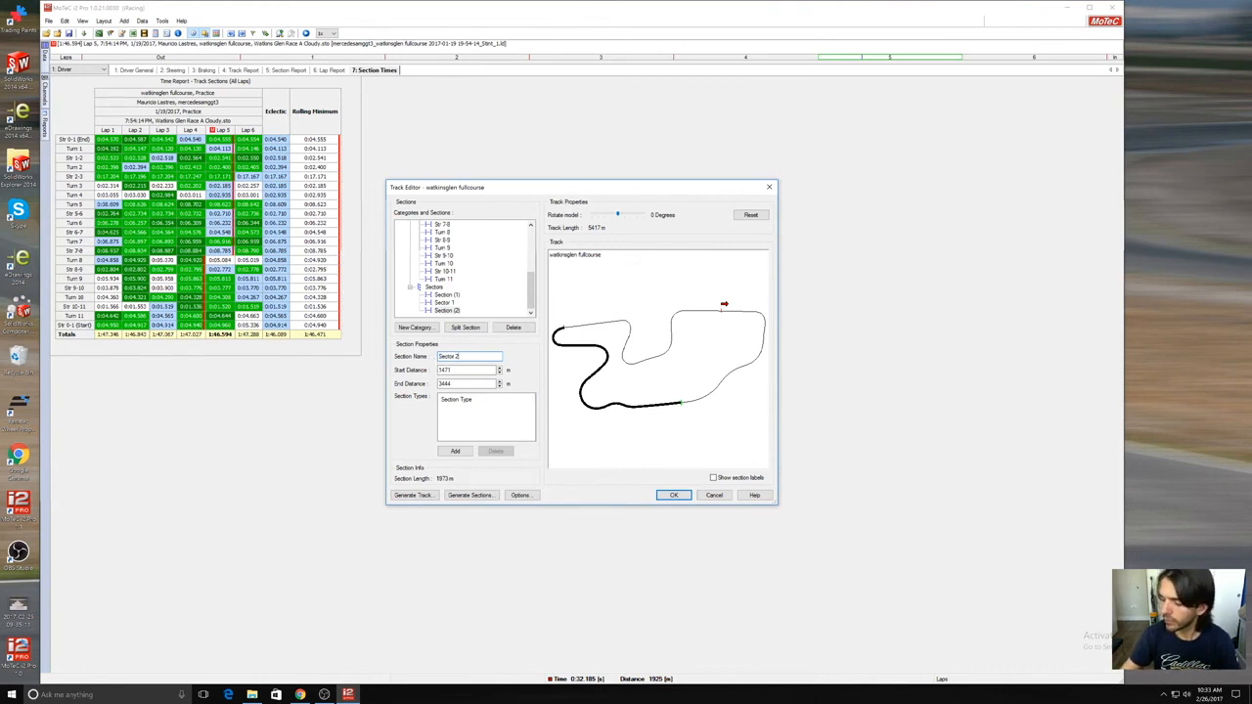
pyautogui.press('Return')
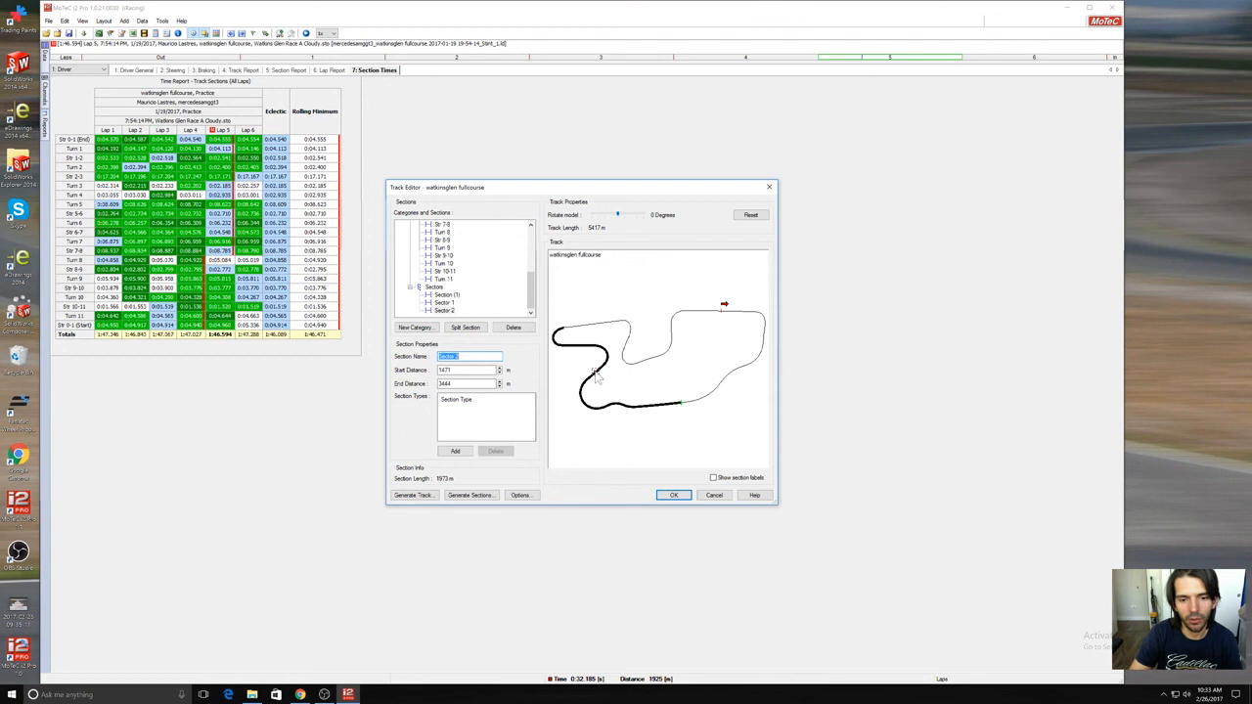
pyautogui.click(596, 375)
# Step: Split the section after Sector 2 and make its first part Sector 3, ending at about 3668 m
pyautogui.click(454, 296)
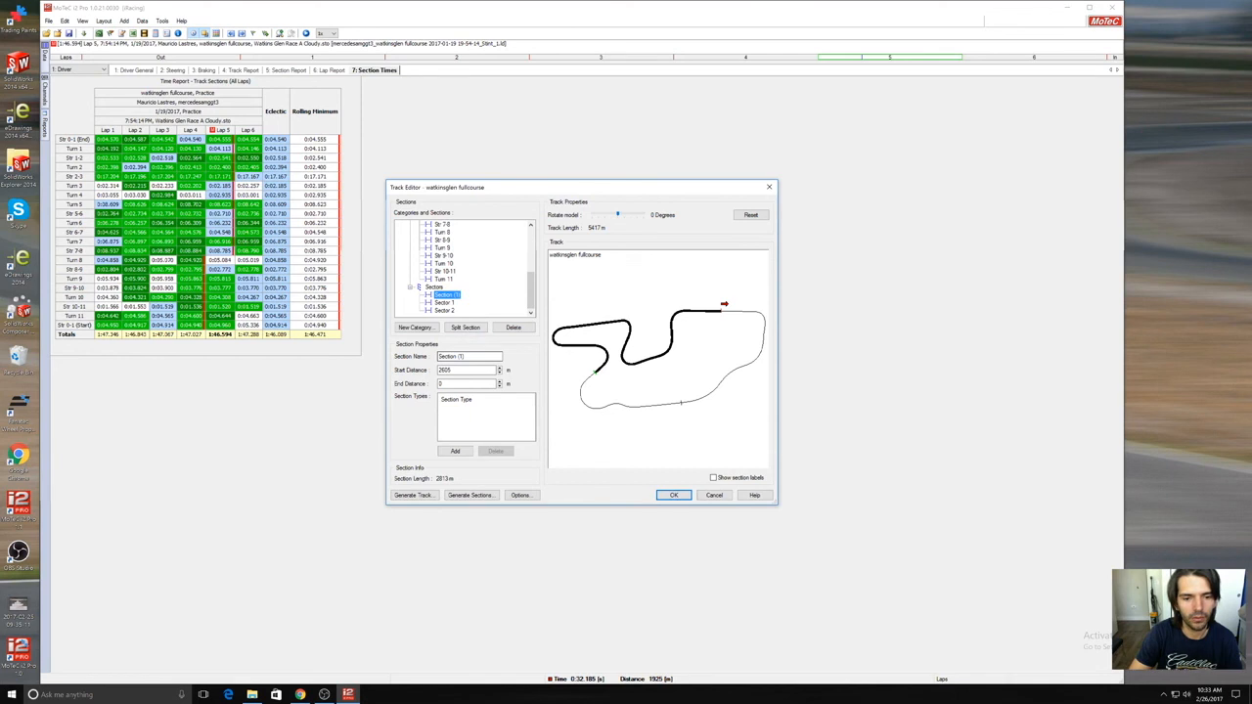
pyautogui.click(466, 327)
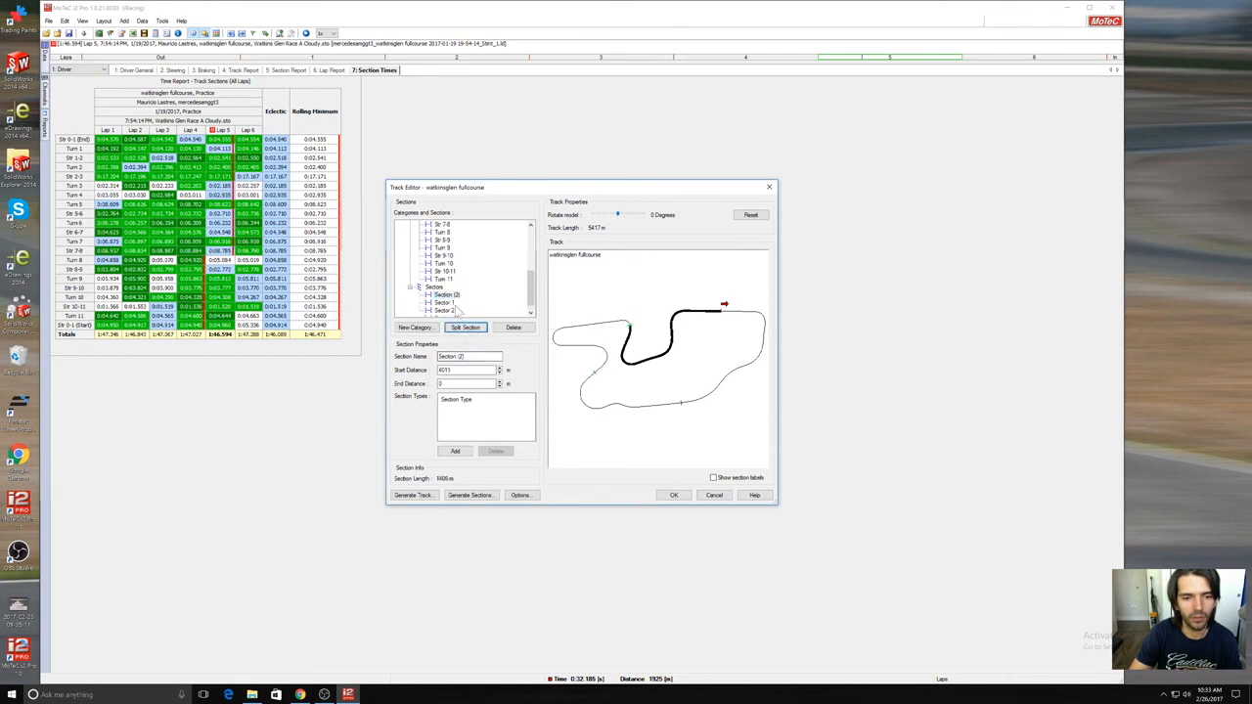
pyautogui.moveTo(529, 295); pyautogui.dragTo(528, 307)
pyautogui.click(446, 311)
pyautogui.moveTo(469, 356); pyautogui.dragTo(454, 357)
pyautogui.press('BackSpace')
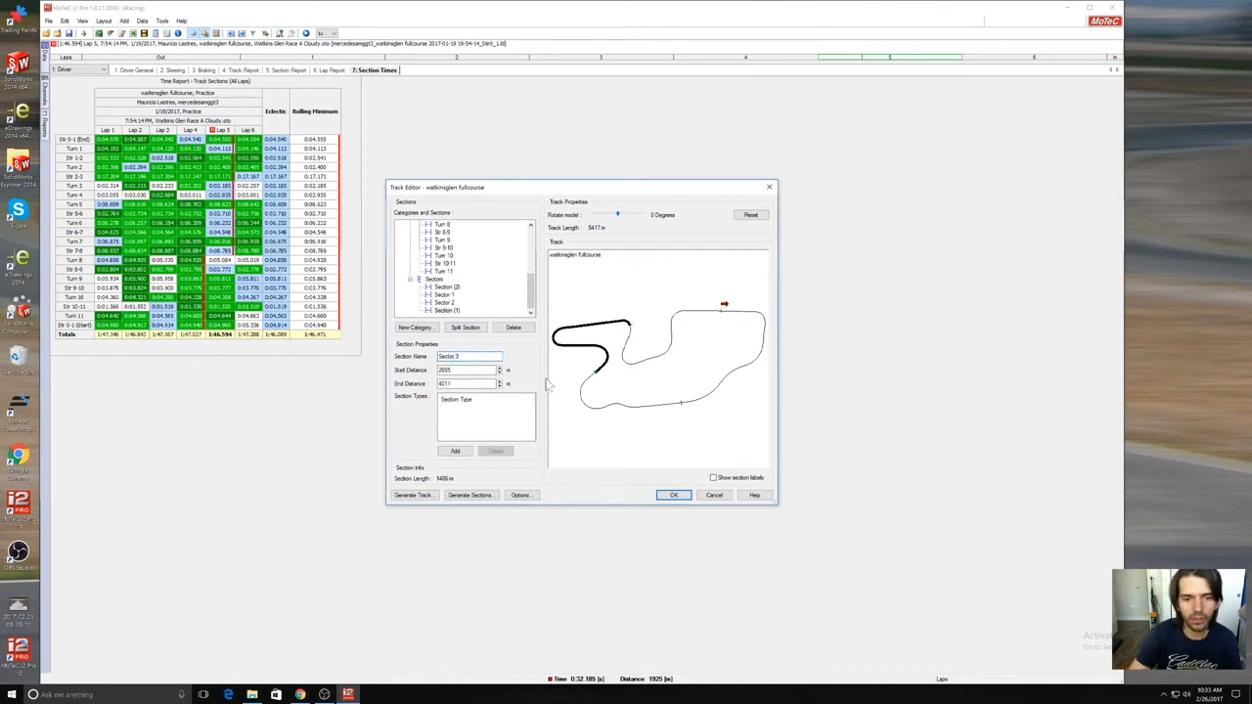
pyautogui.press('Return')
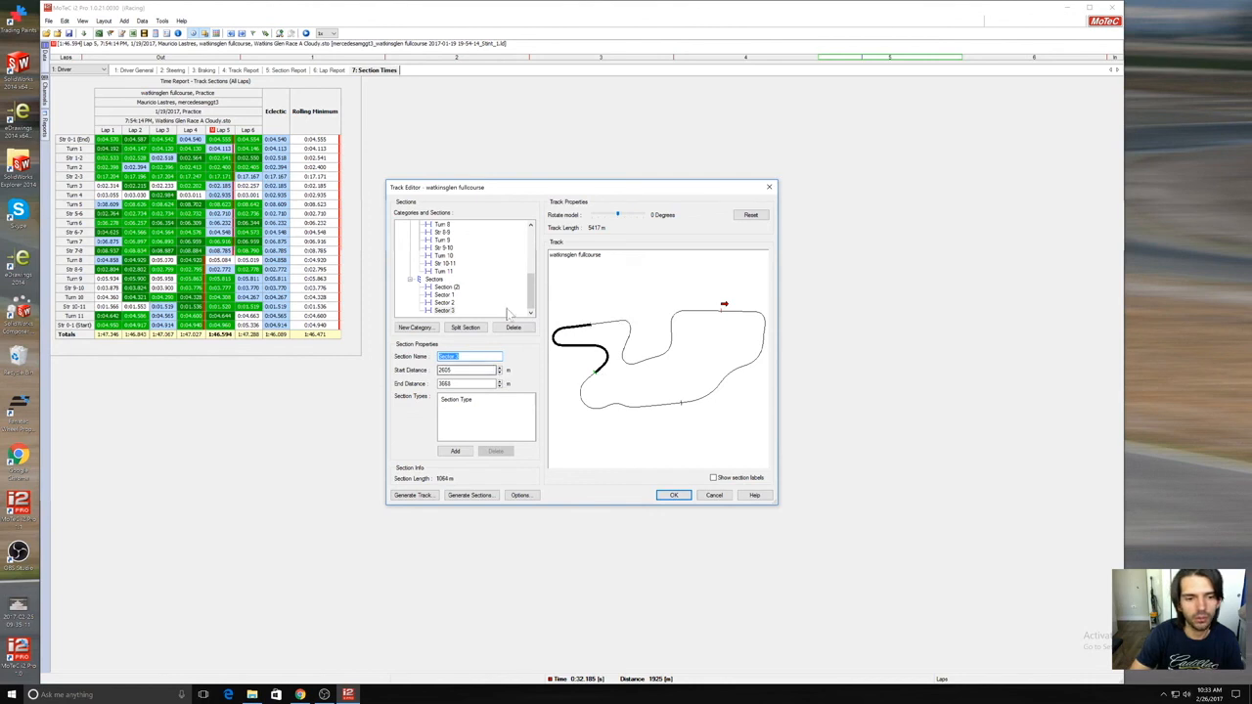
# Step: Rename the remaining unnamed section in the Sectors category as Sector 4 and accept the track edits
pyautogui.click(451, 289)
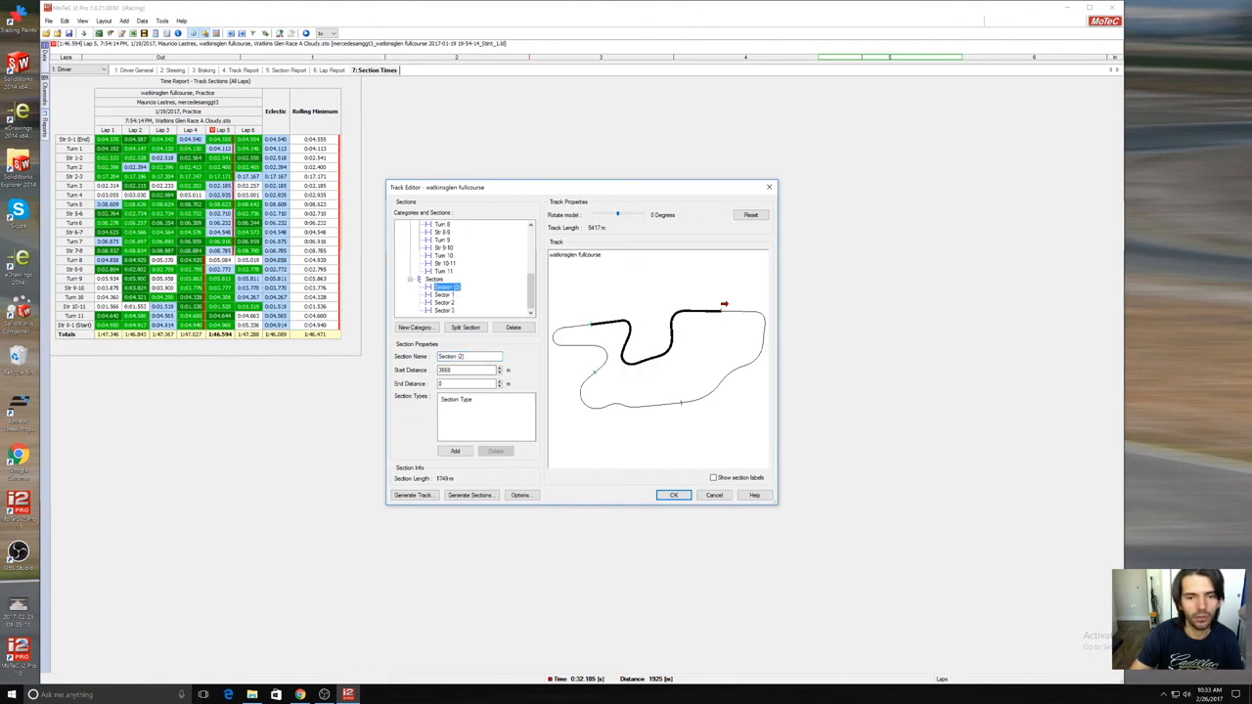
pyautogui.moveTo(467, 357); pyautogui.dragTo(456, 357)
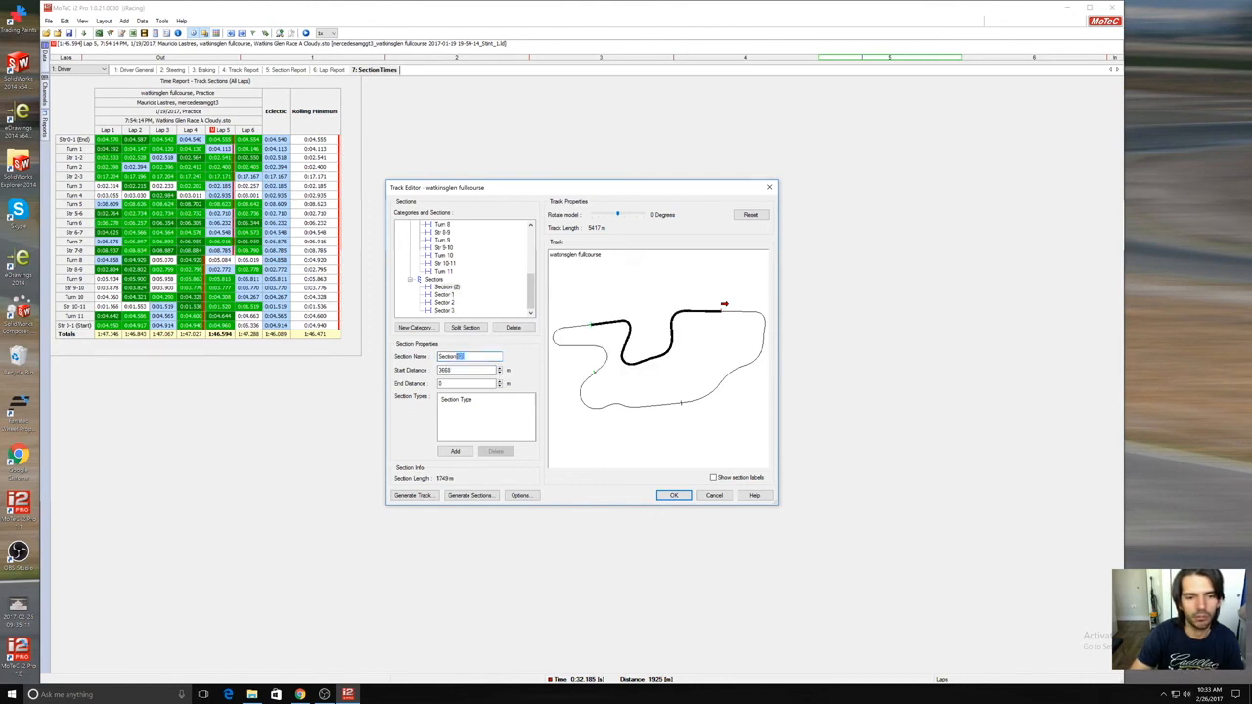
pyautogui.press('BackSpace')
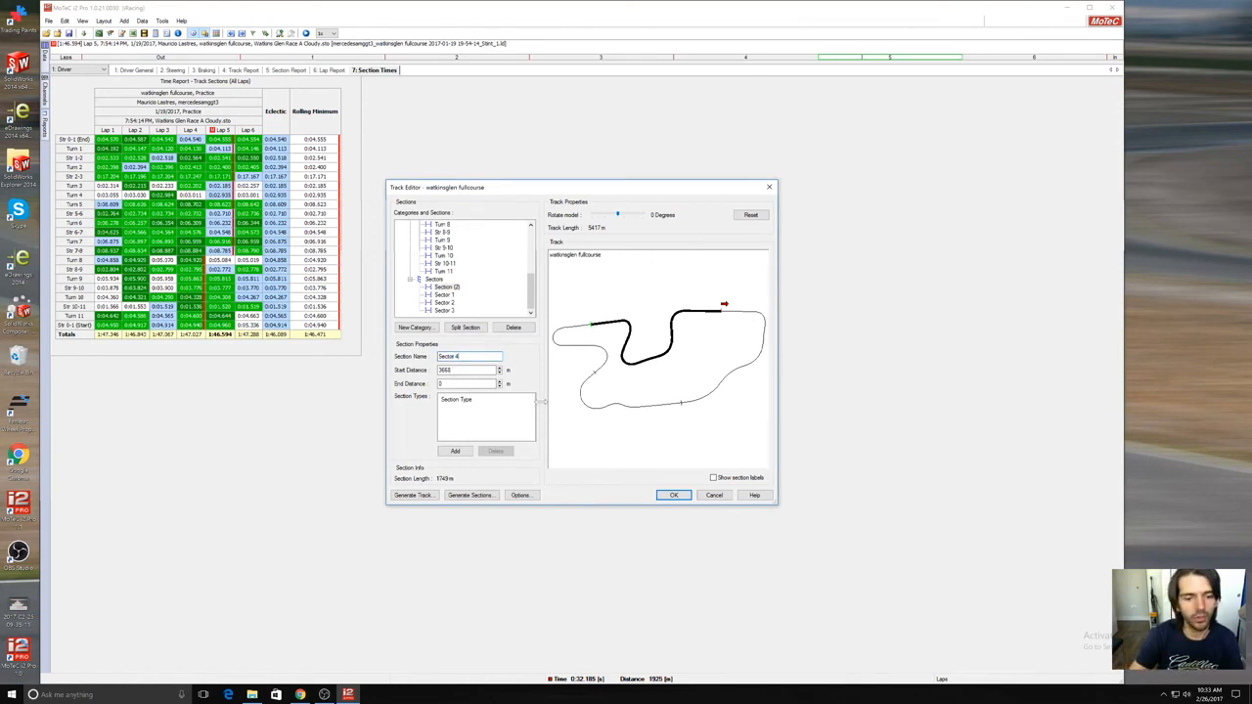
pyautogui.write('or 4')
pyautogui.press('Return')
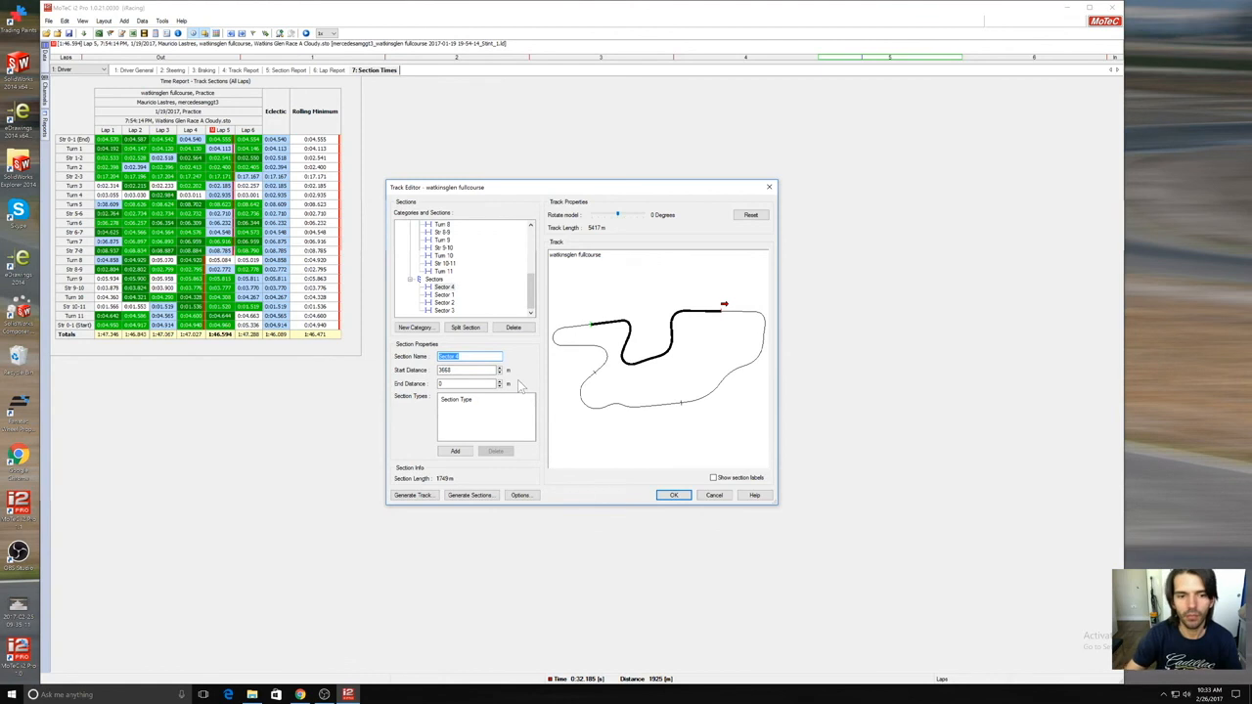
pyautogui.click(675, 495)
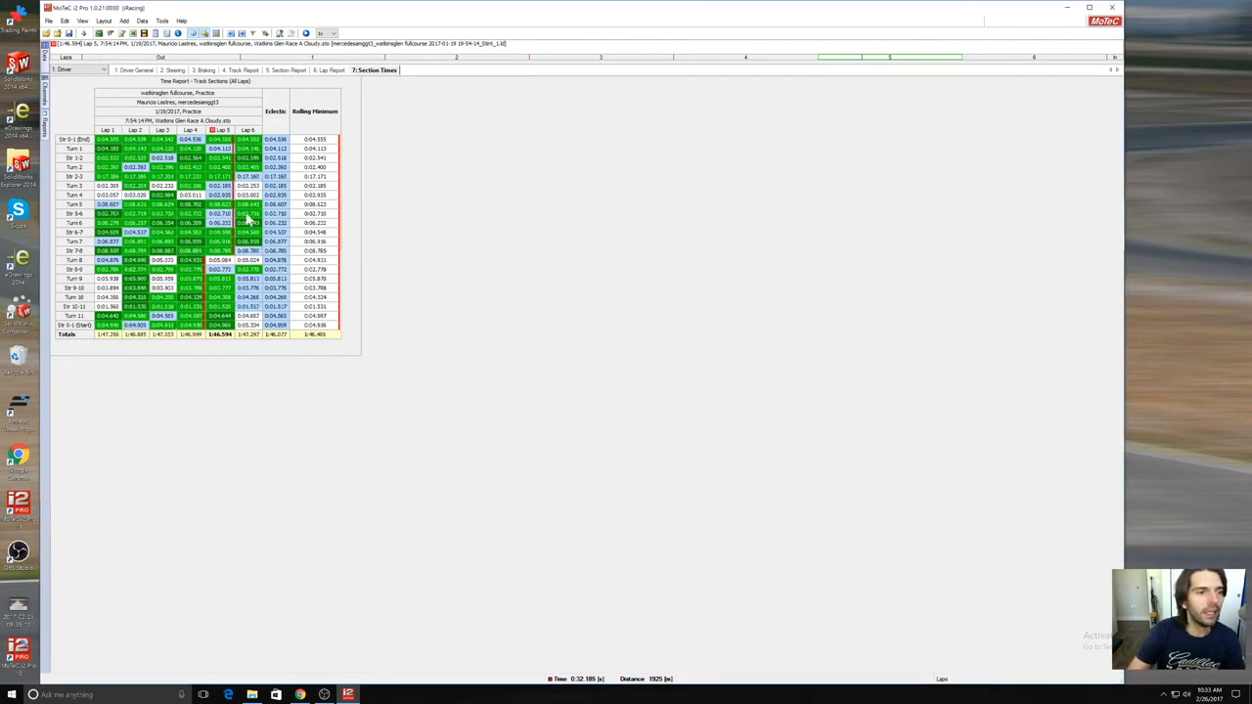
# Step: Add a second time report to the empty area of the Section Times worksheet, dismissing its properties
pyautogui.rightClick(423, 233)
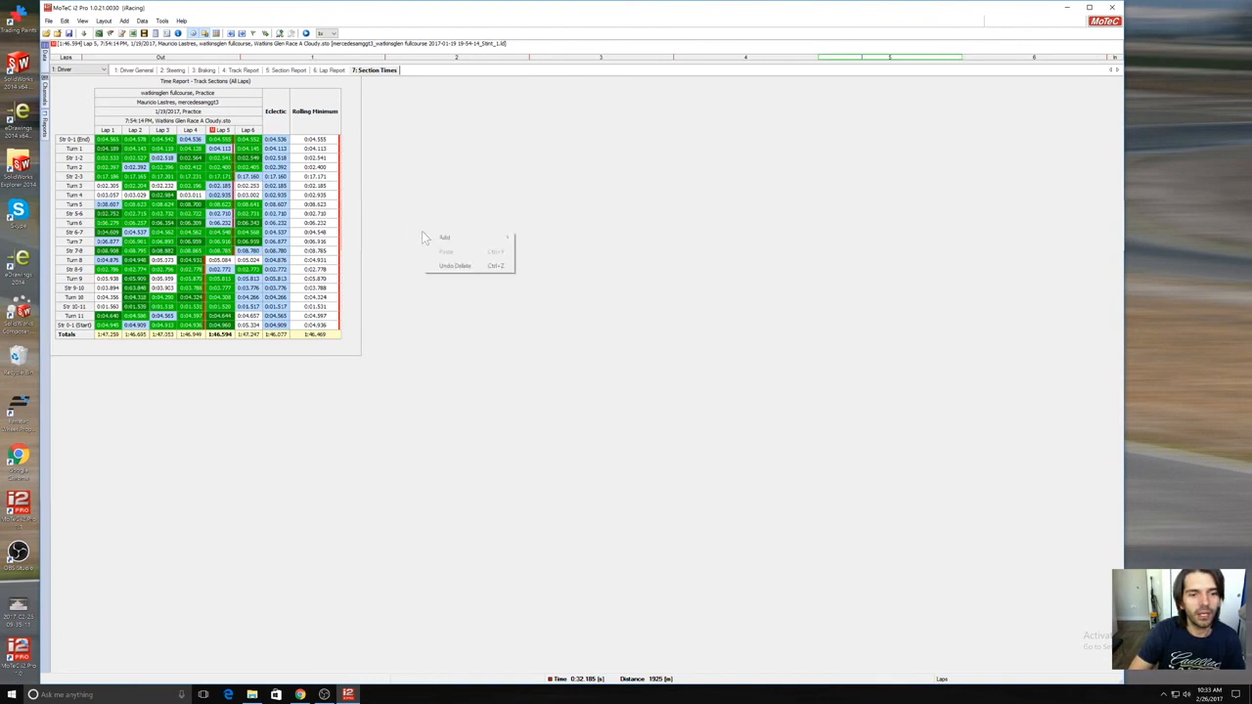
pyautogui.moveTo(452, 239)
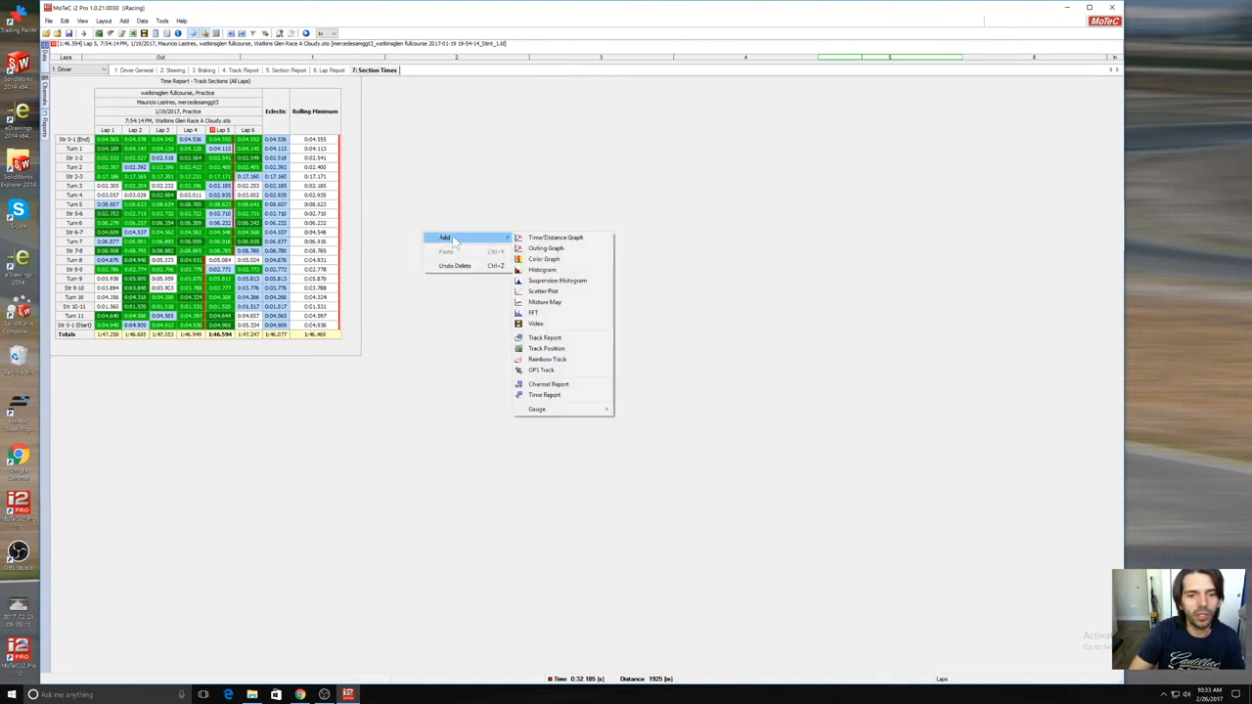
pyautogui.click(545, 395)
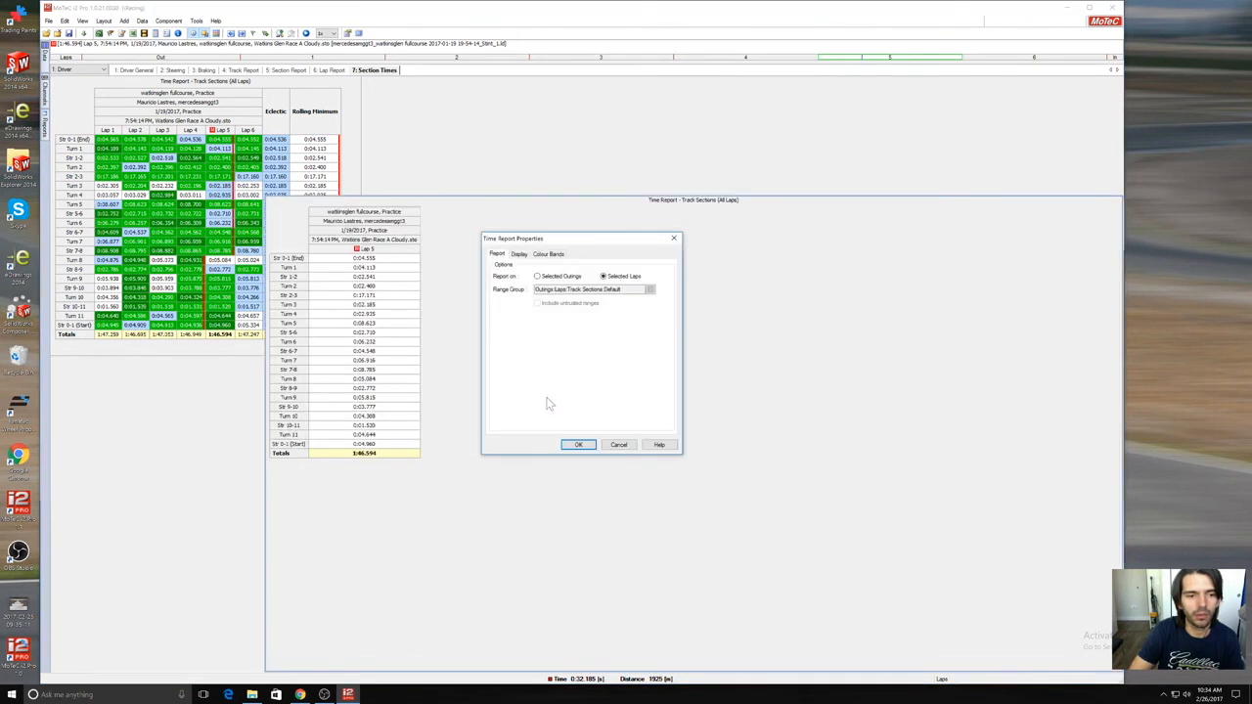
pyautogui.click(614, 444)
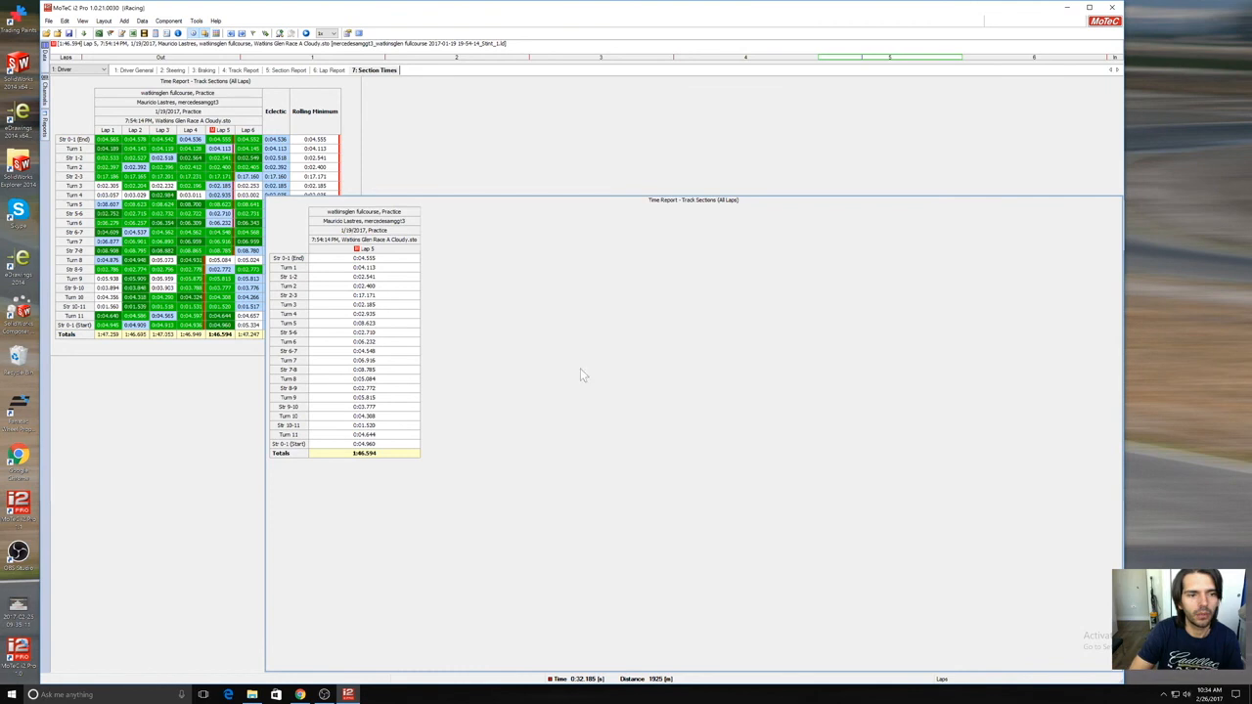
# Step: Set the new time report to selected outings with the Sectors range group under Outings, Laps, Track Sections
pyautogui.rightClick(522, 290)
pyautogui.click(544, 291)
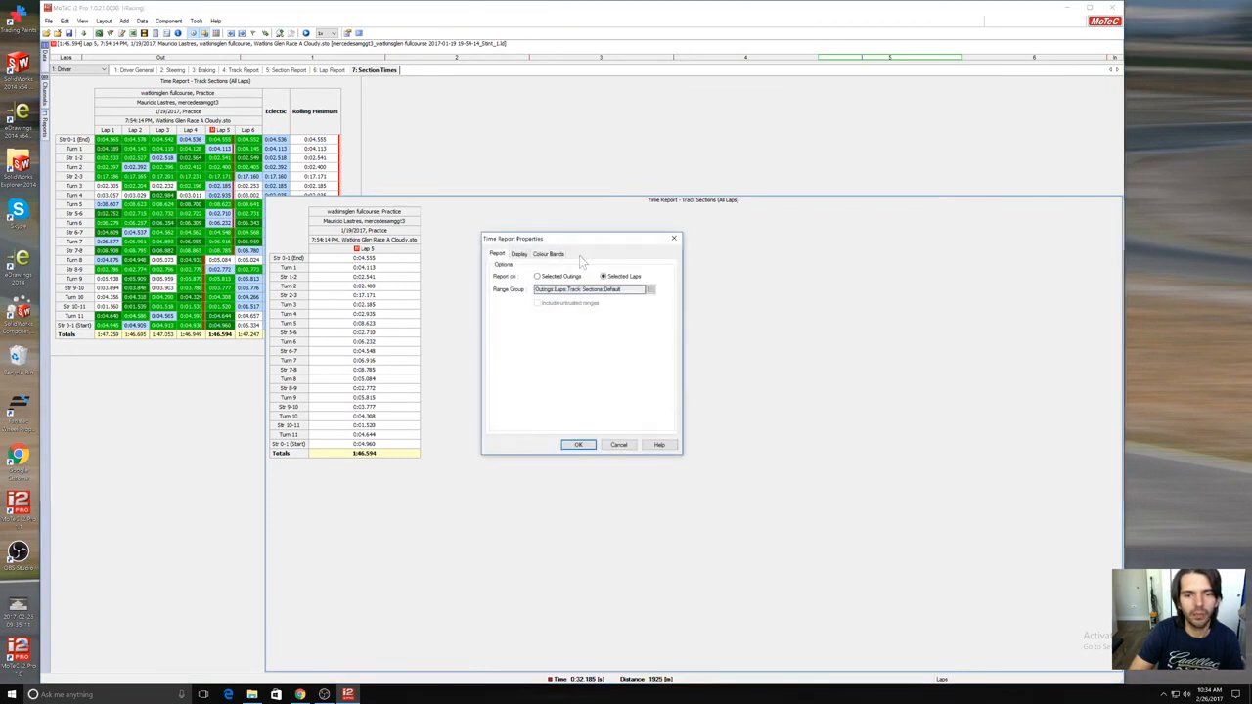
pyautogui.click(650, 290)
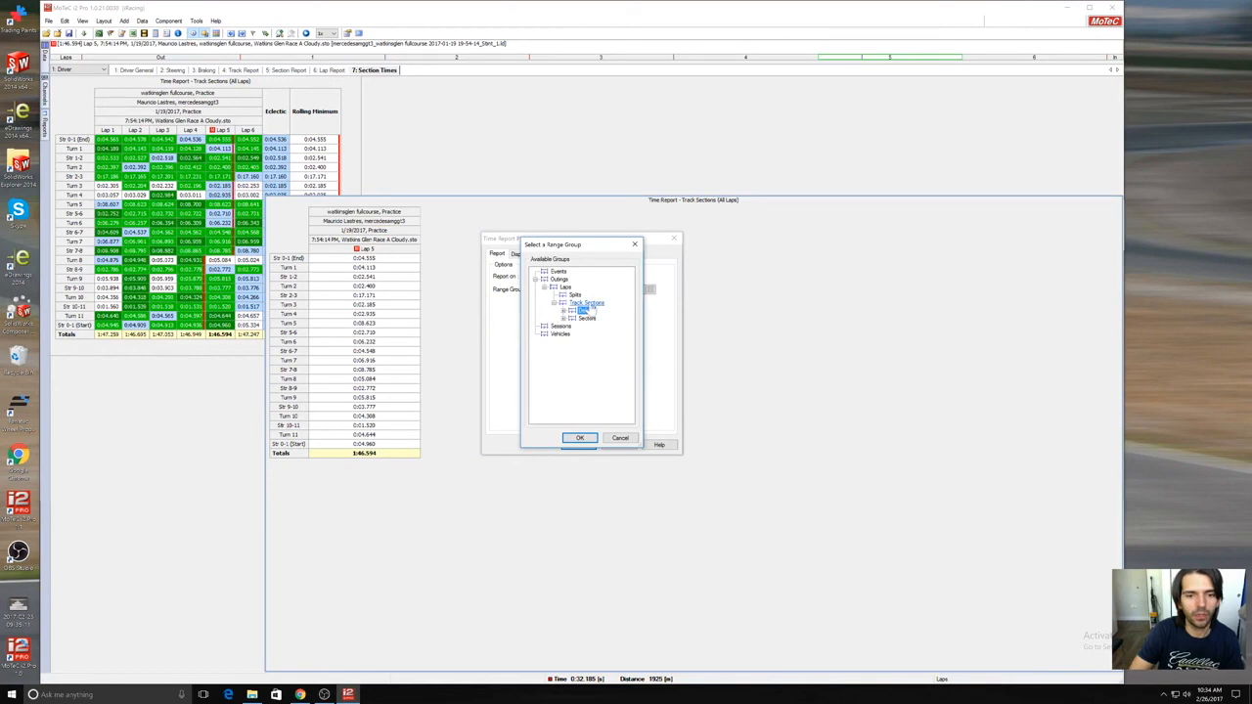
pyautogui.doubleClick(586, 318)
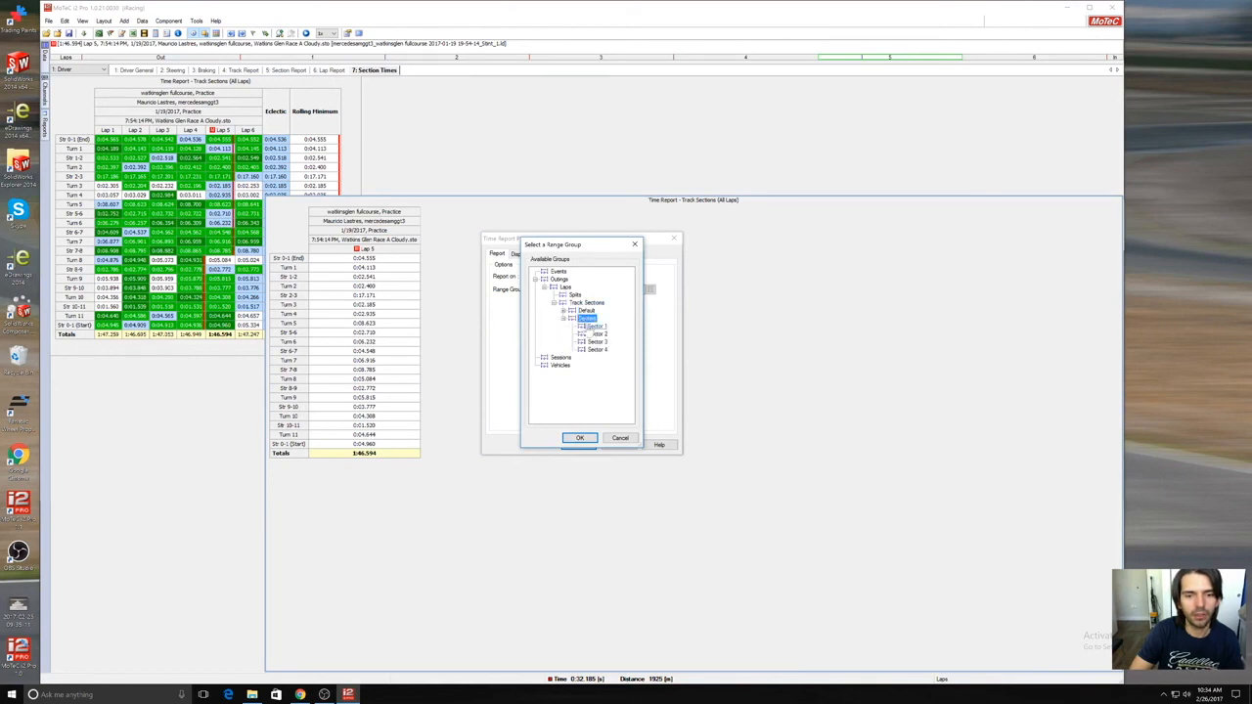
pyautogui.click(579, 437)
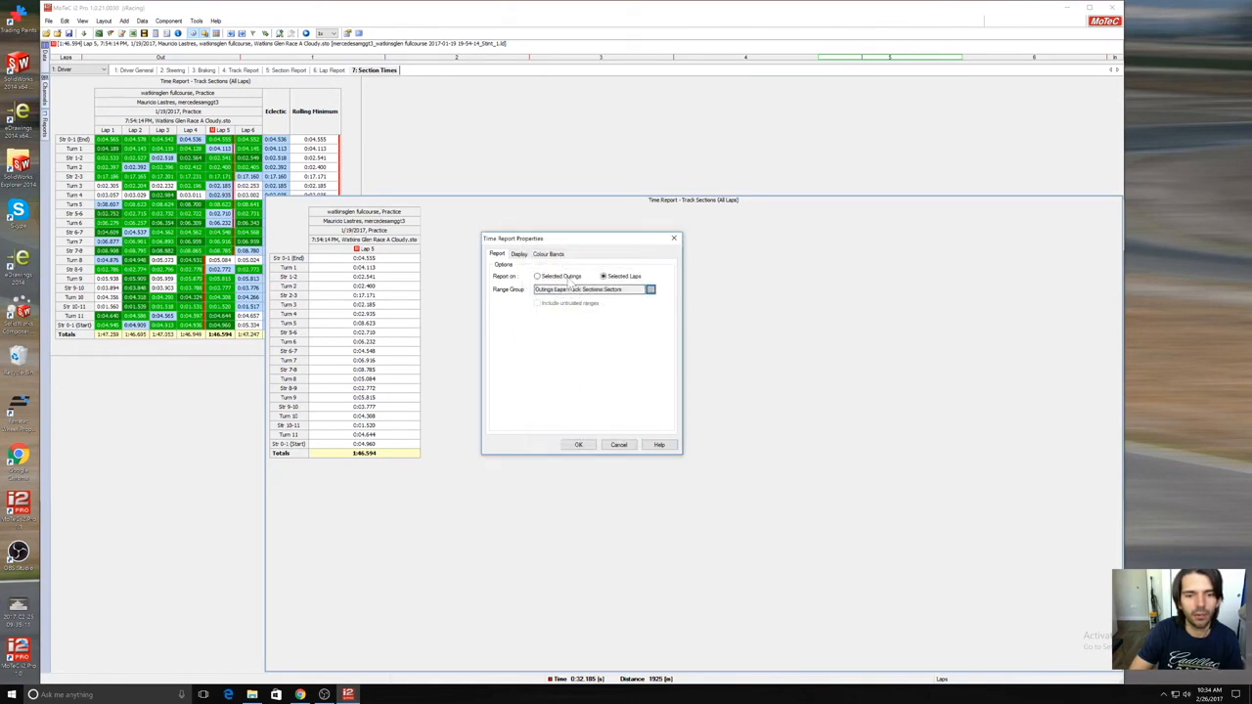
pyautogui.click(583, 445)
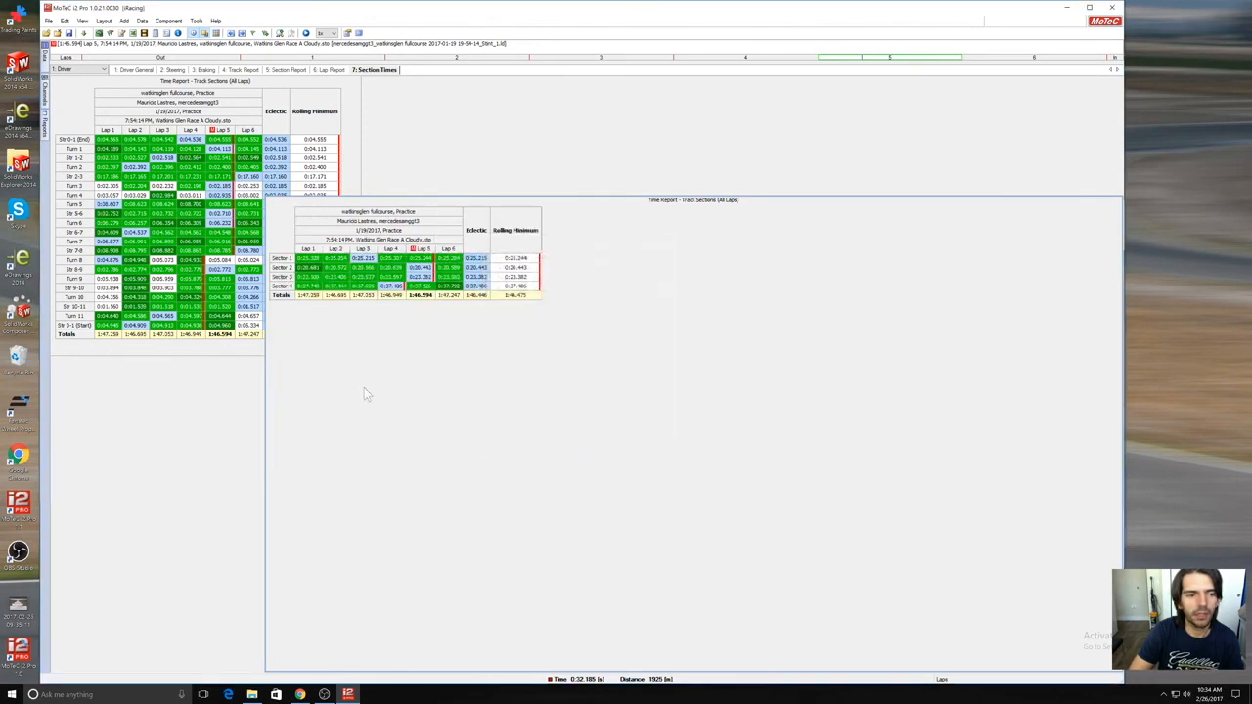
# Step: Resize the sectors time report to sit beside the track sections report at the same height
pyautogui.moveTo(265, 356); pyautogui.dragTo(360, 338)
pyautogui.moveTo(514, 195); pyautogui.dragTo(515, 76)
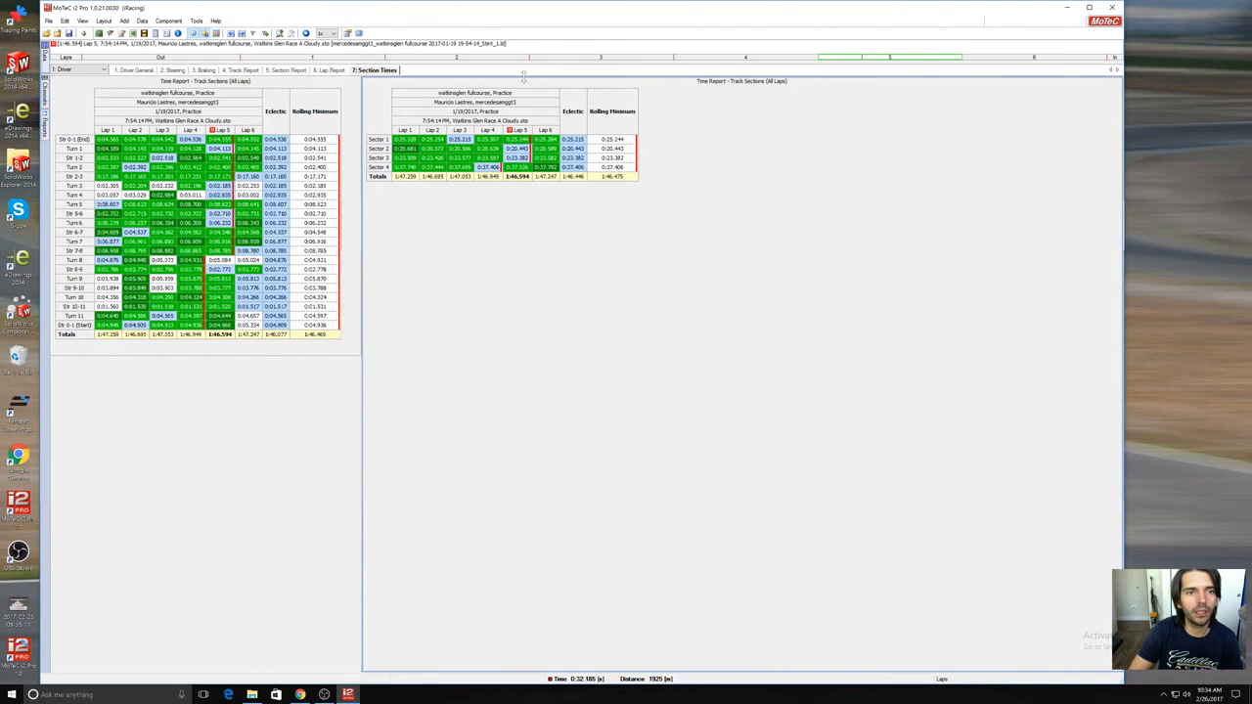
pyautogui.moveTo(796, 671); pyautogui.dragTo(693, 356)
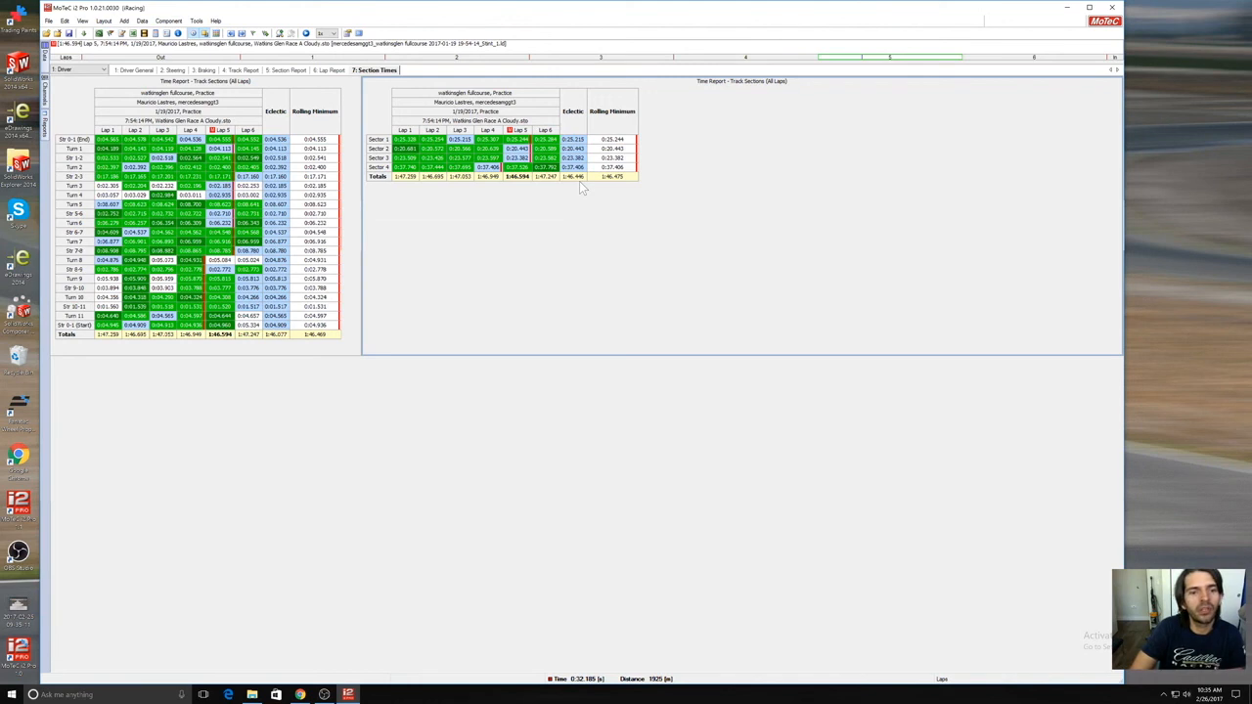
pyautogui.click(530, 448)
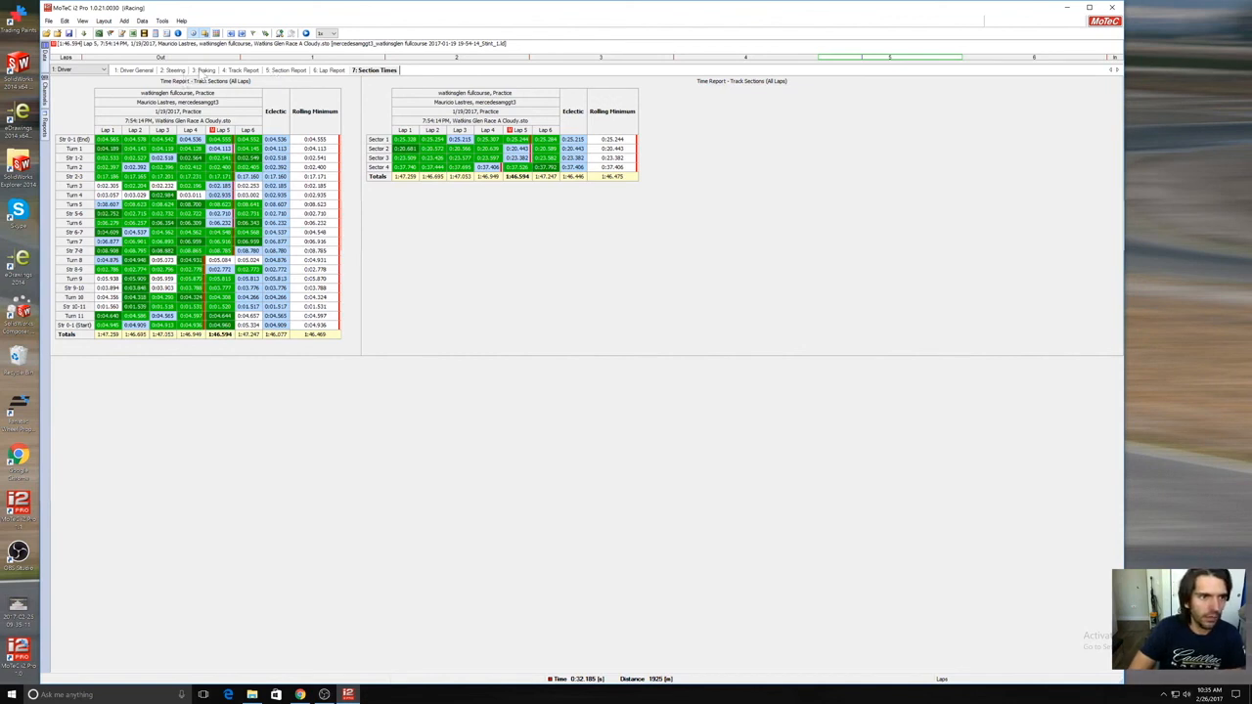
# Step: Open the list of available workbooks
pyautogui.rightClick(427, 72)
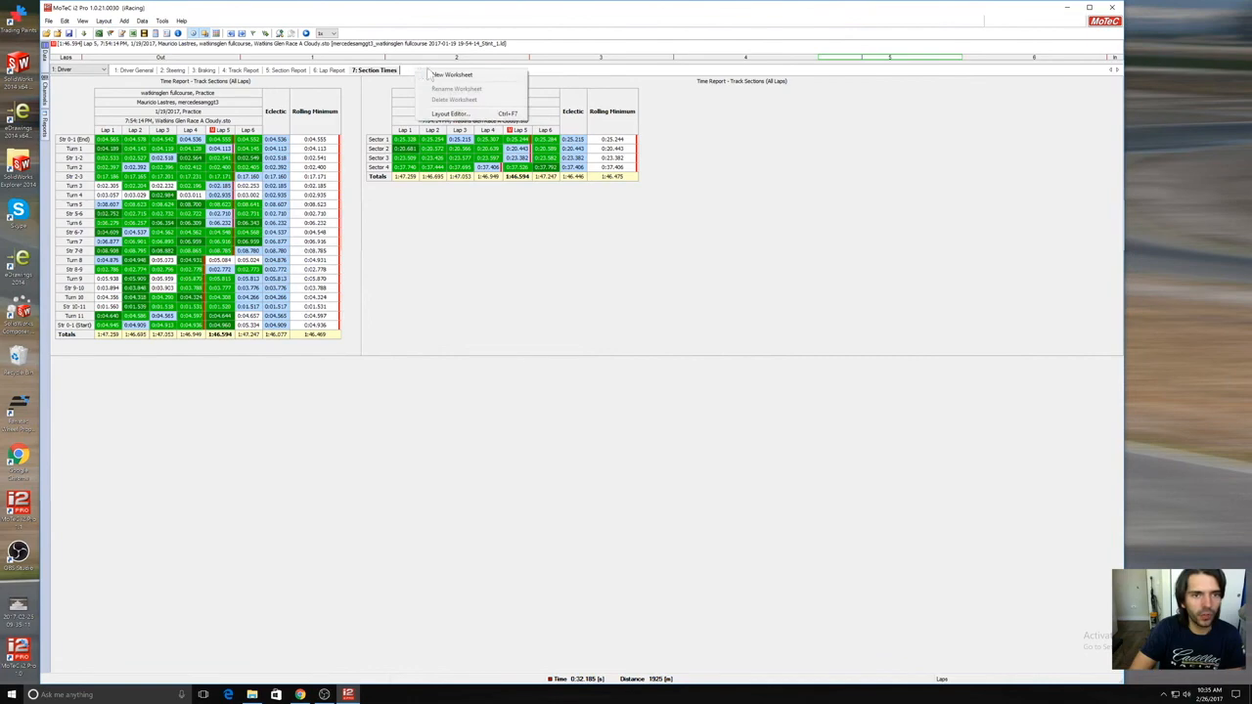
pyautogui.click(103, 70)
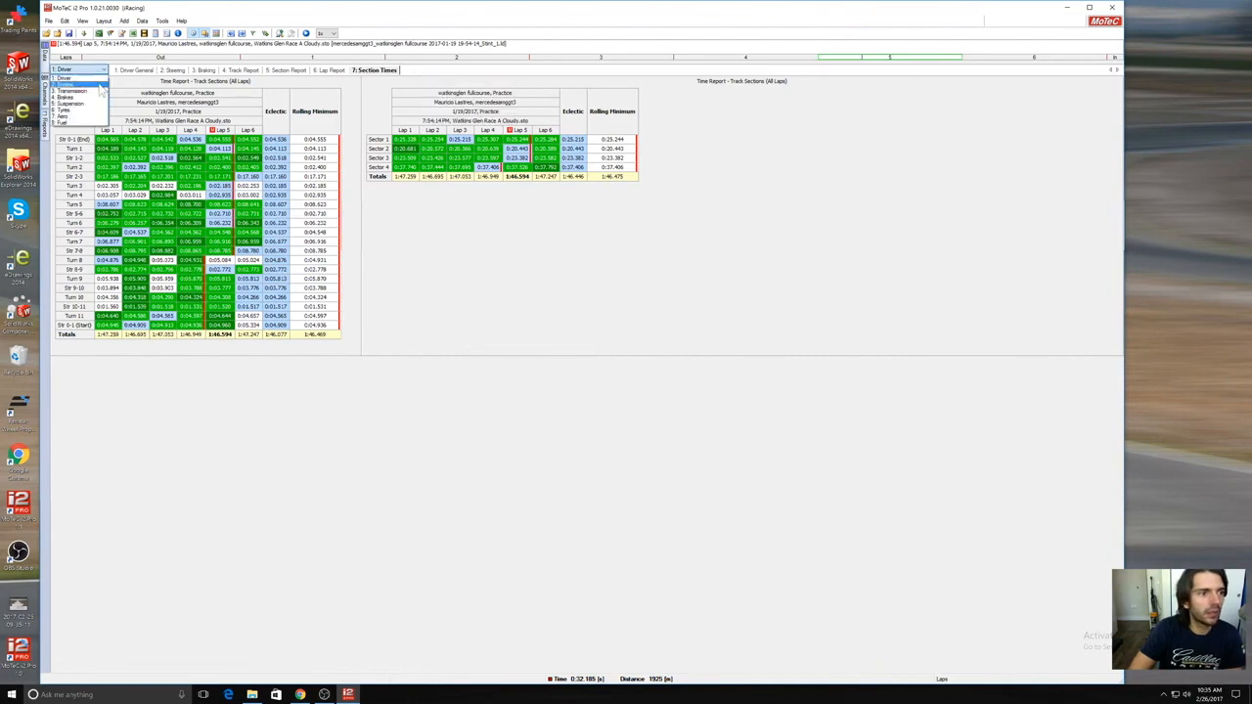